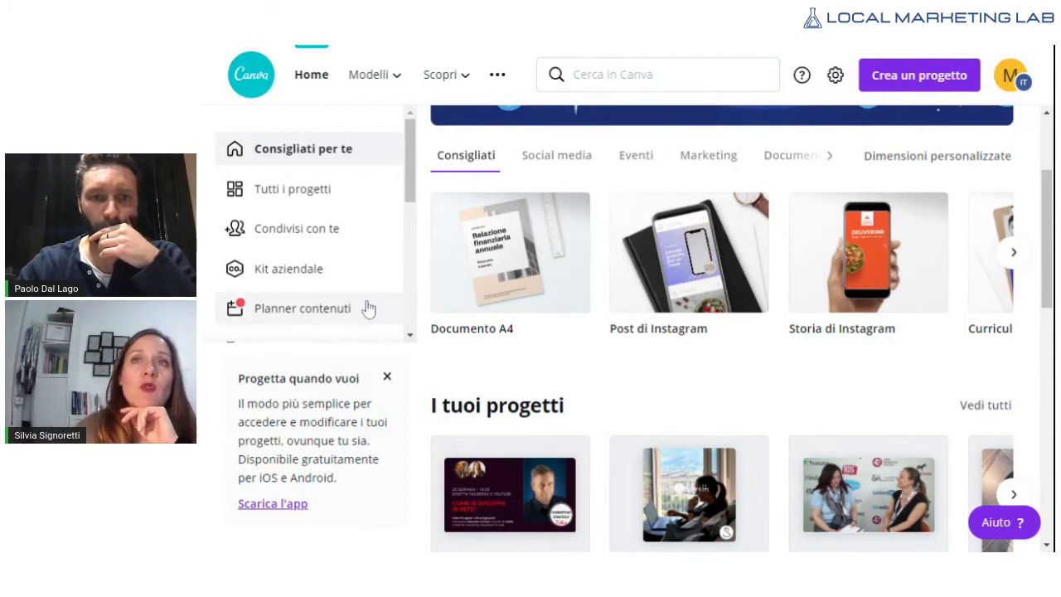
Step: Search Canva for "copertina" and choose the Copertina di Facebook design type
{"action": "mouse_move", "coordinate": [431, 53]}
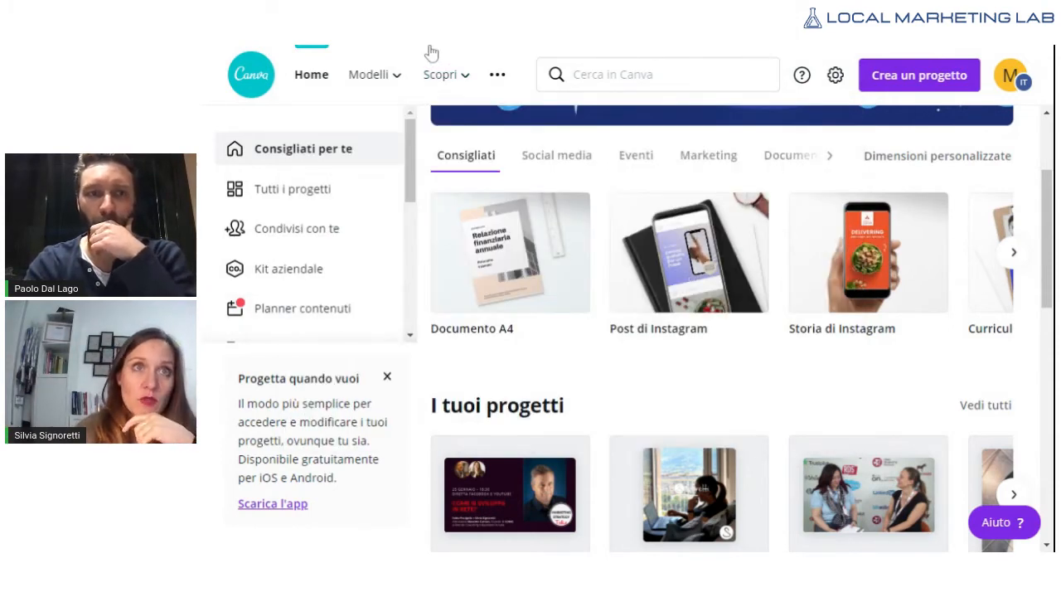
{"action": "left_click", "coordinate": [614, 74]}
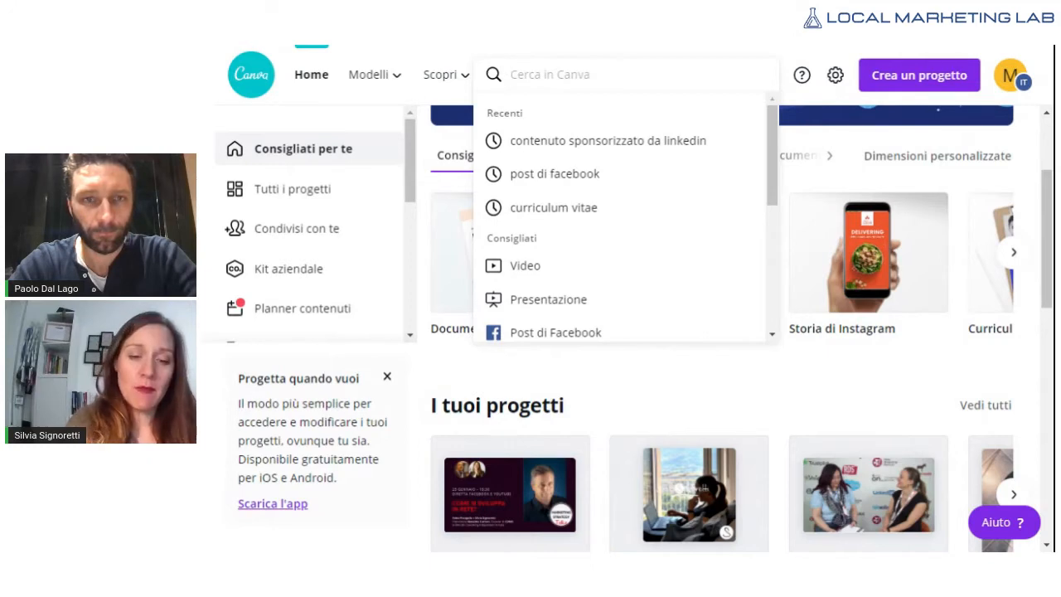
{"action": "type", "text": "coper"}
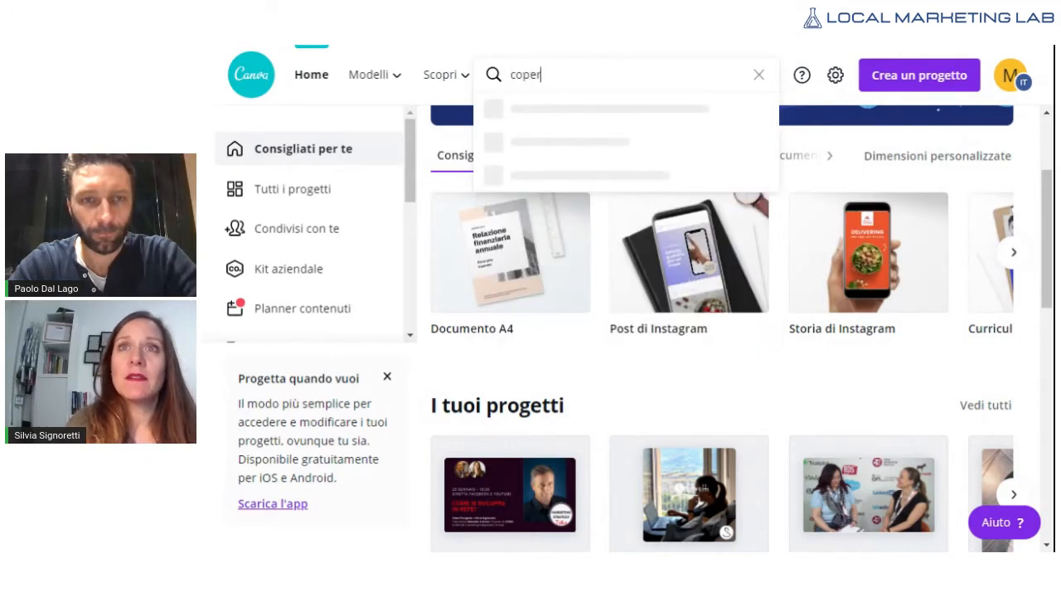
{"action": "type", "text": "tina"}
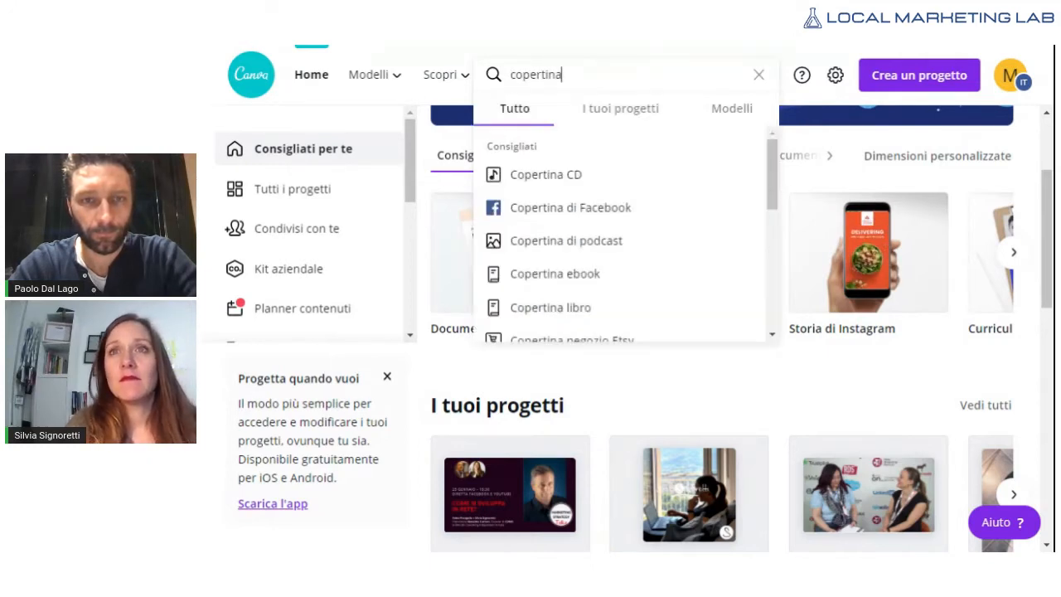
{"action": "left_click", "coordinate": [544, 214]}
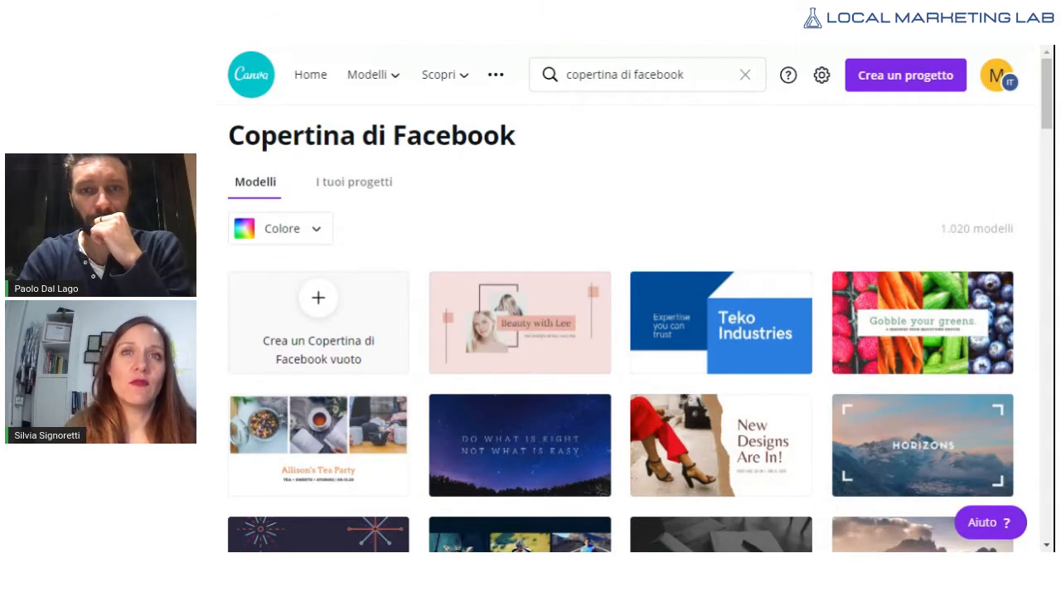
Step: Filter the Facebook cover templates by the red colour
{"action": "left_click", "coordinate": [316, 231]}
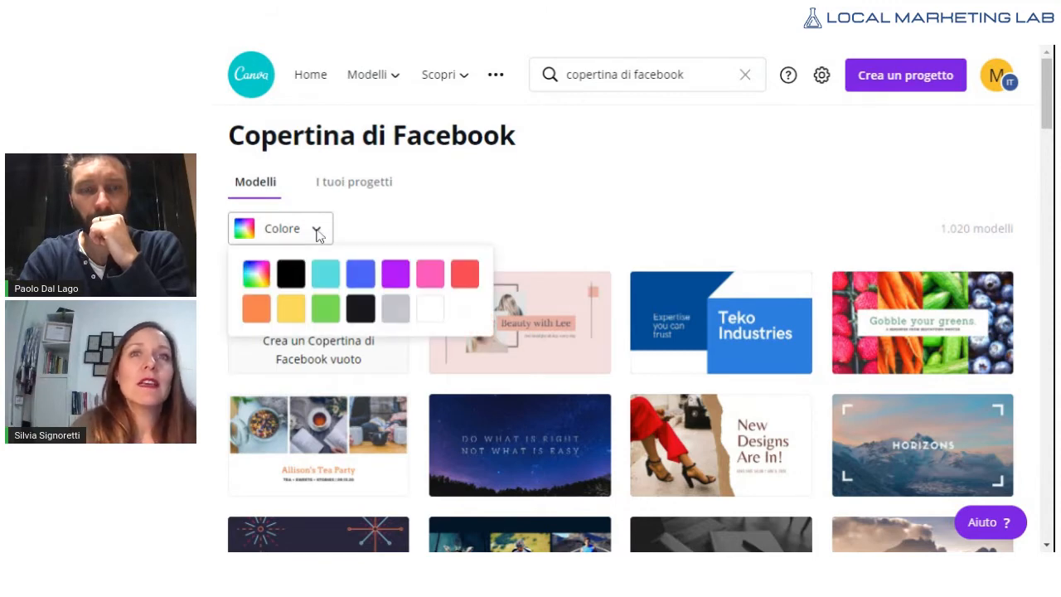
{"action": "left_click", "coordinate": [467, 278]}
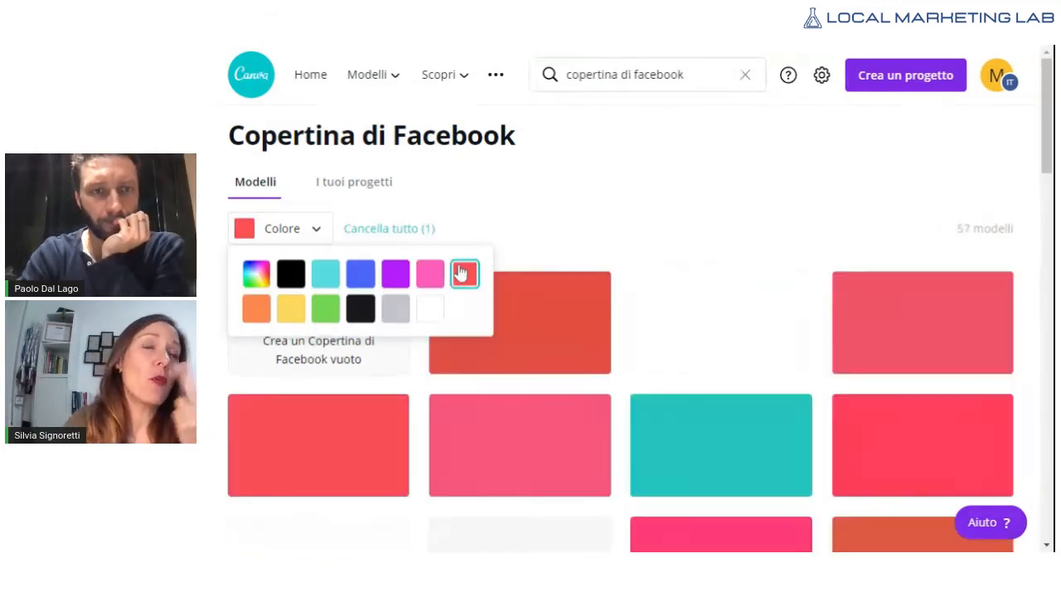
{"action": "left_click", "coordinate": [590, 177]}
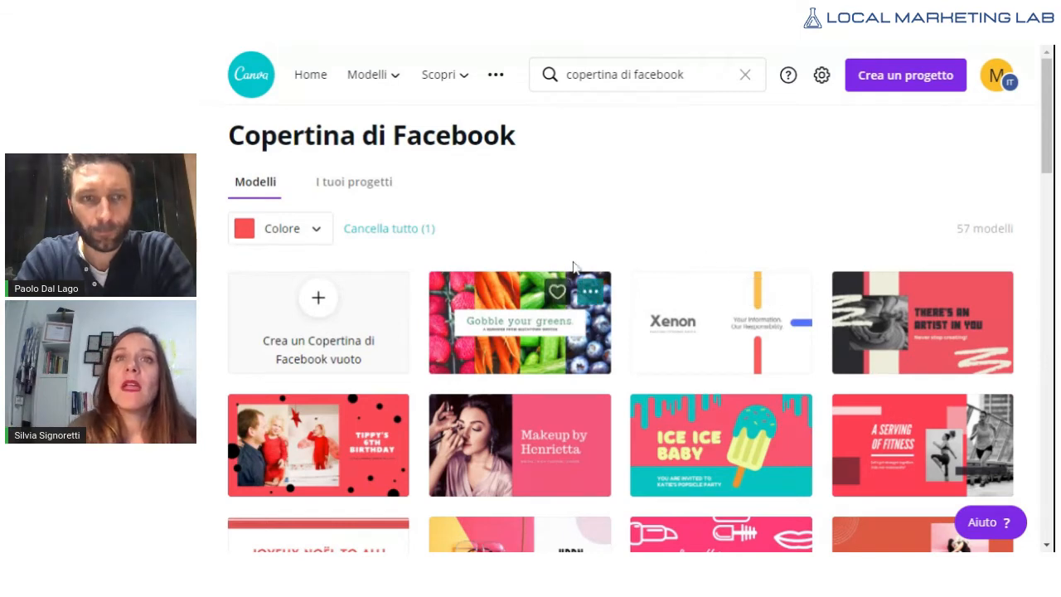
Step: Look through the red Facebook cover templates and open the Smooth Waves Salon one for editing
{"action": "scroll", "coordinate": [532, 278], "scroll_direction": "down", "scroll_amount": 1}
{"action": "scroll", "coordinate": [532, 278], "scroll_direction": "down", "scroll_amount": 3}
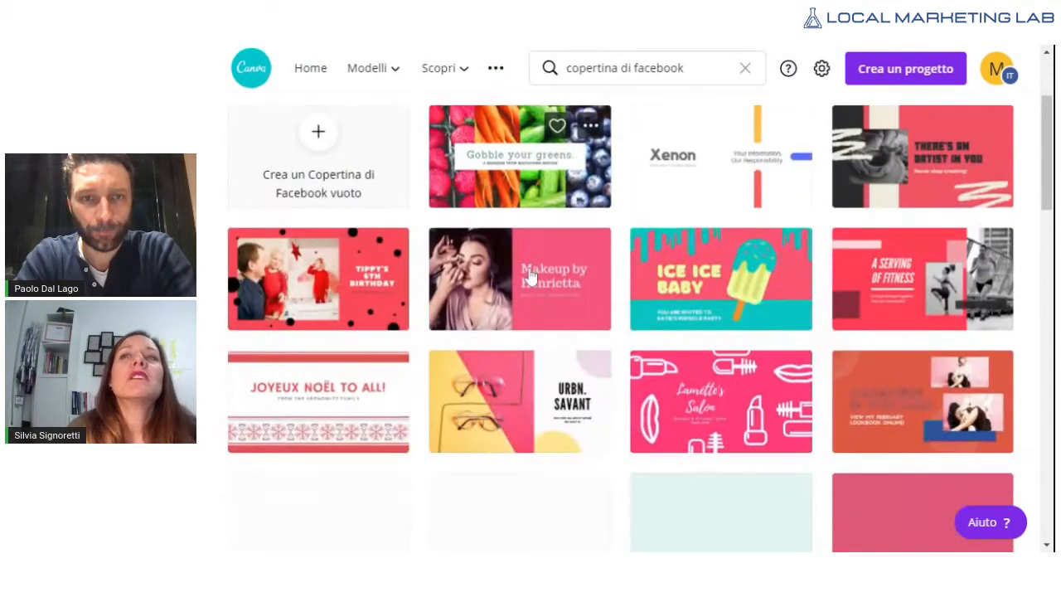
{"action": "scroll", "coordinate": [532, 272], "scroll_direction": "down", "scroll_amount": 2}
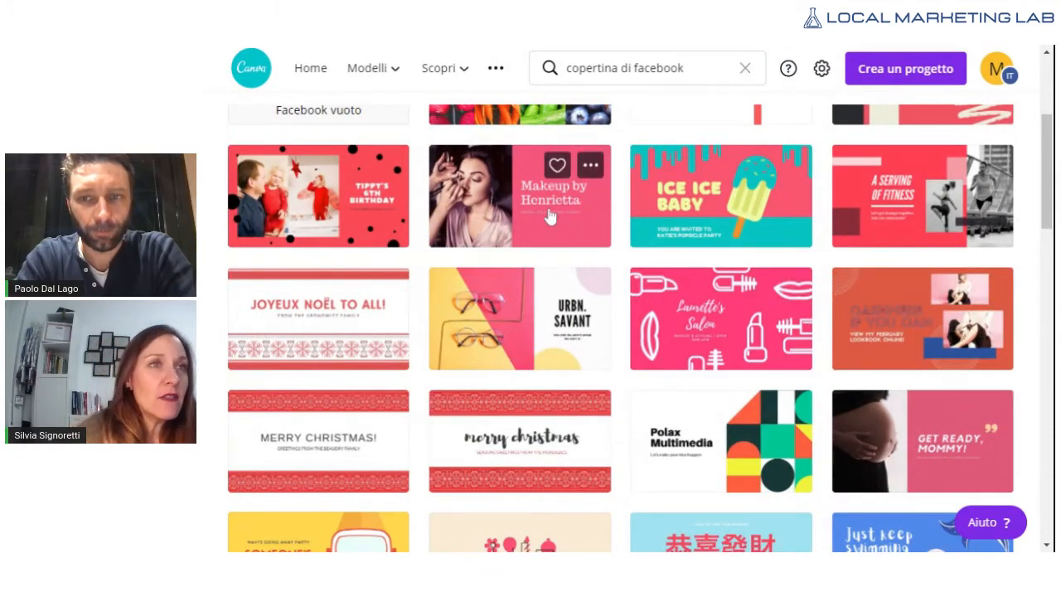
{"action": "scroll", "coordinate": [549, 215], "scroll_direction": "down", "scroll_amount": 3}
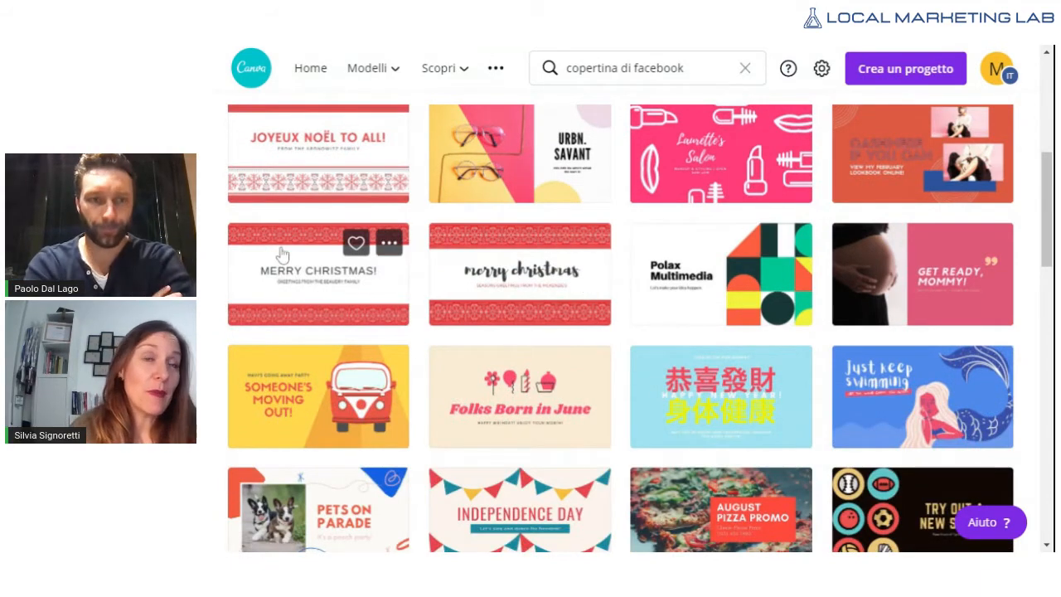
{"action": "scroll", "coordinate": [367, 295], "scroll_direction": "down", "scroll_amount": 1}
{"action": "scroll", "coordinate": [367, 295], "scroll_direction": "down", "scroll_amount": 1}
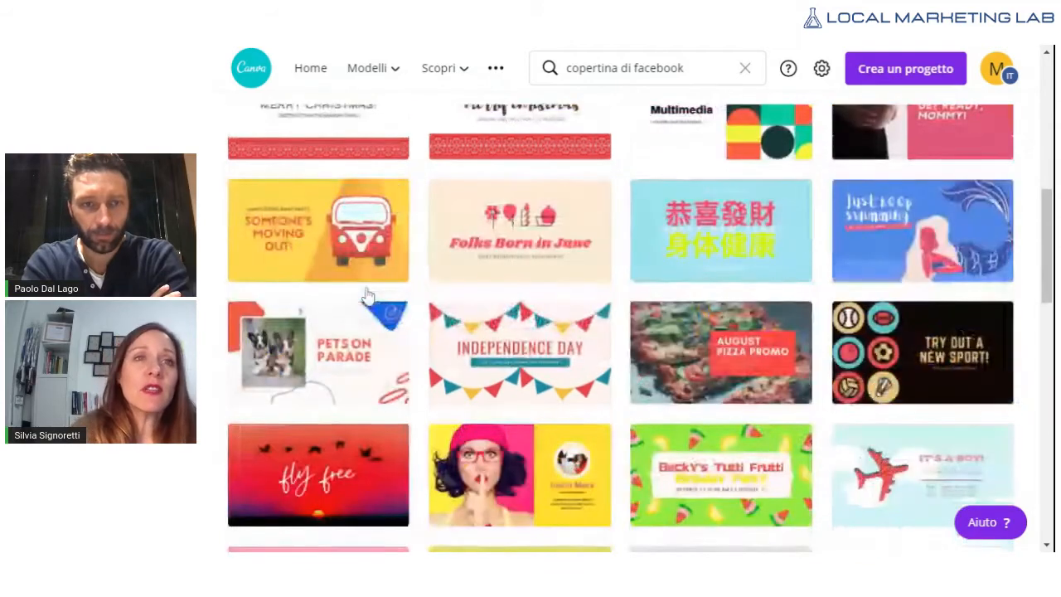
{"action": "scroll", "coordinate": [798, 354], "scroll_direction": "down", "scroll_amount": 2}
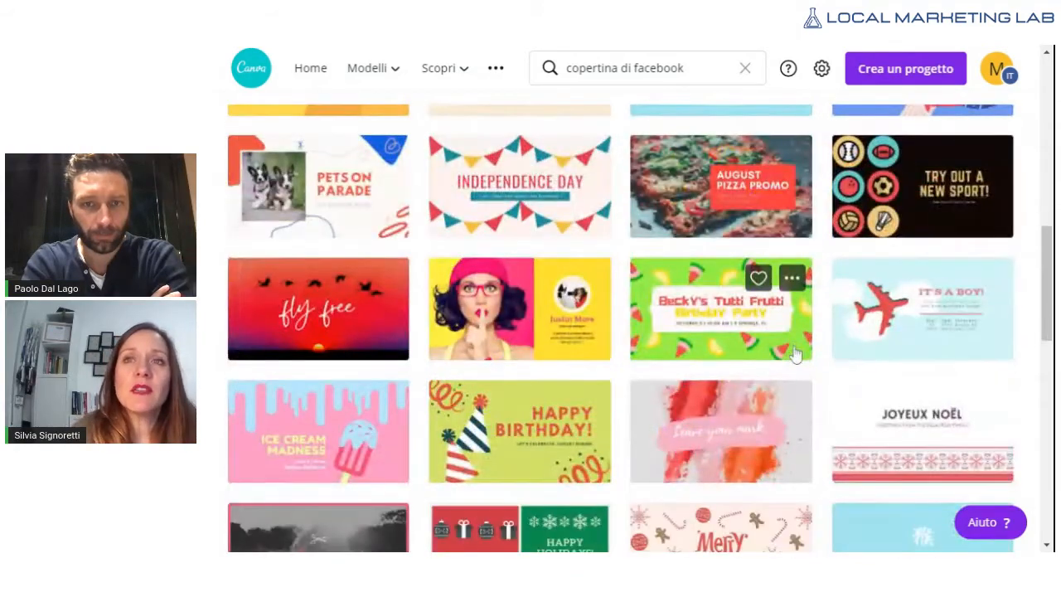
{"action": "scroll", "coordinate": [763, 335], "scroll_direction": "down", "scroll_amount": 2}
{"action": "scroll", "coordinate": [614, 280], "scroll_direction": "down", "scroll_amount": 2}
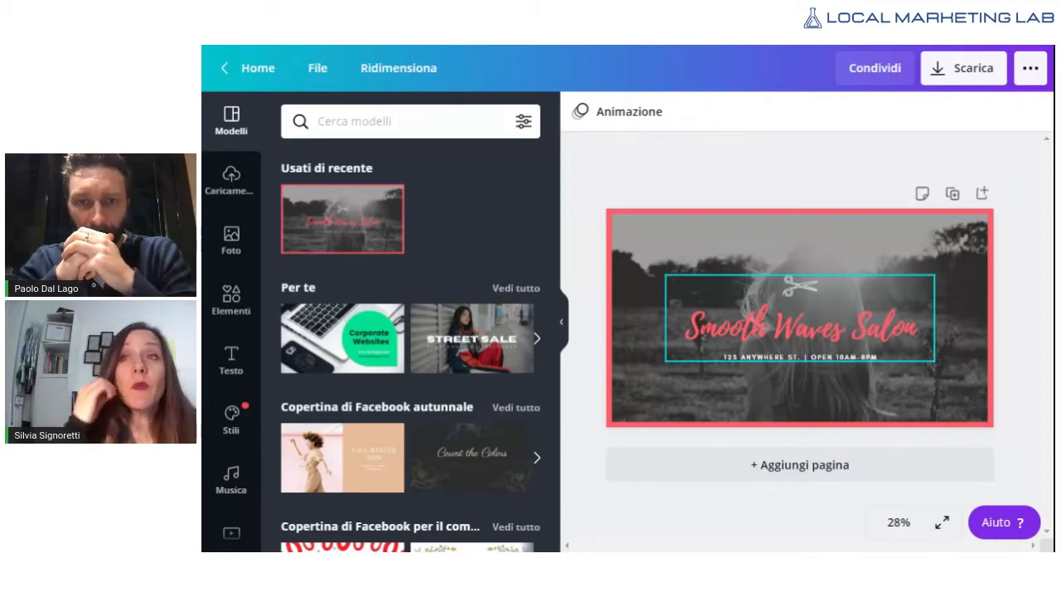
{"action": "left_click", "coordinate": [810, 262]}
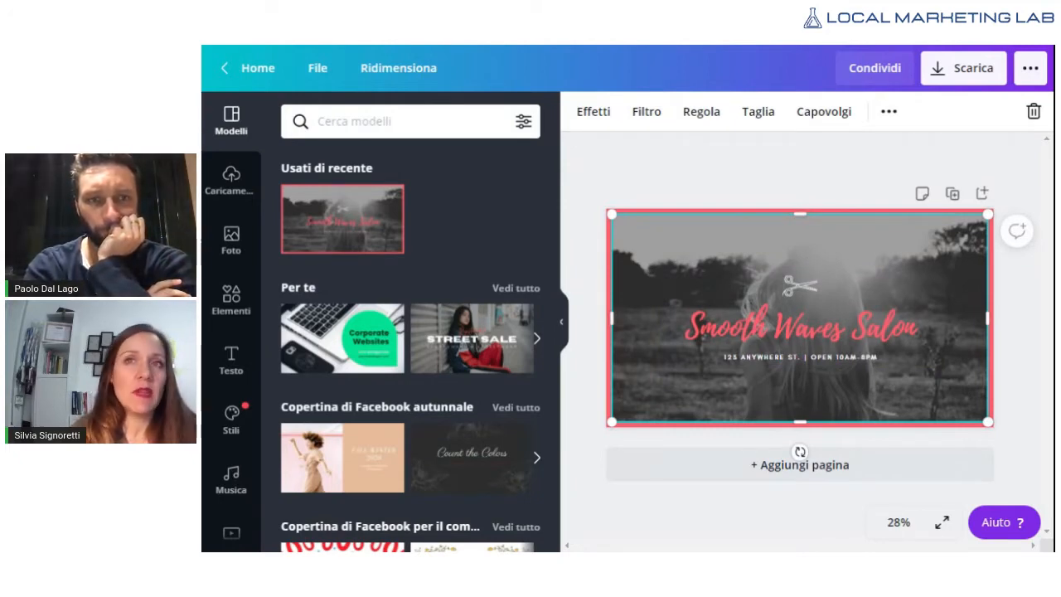
{"action": "left_click", "coordinate": [785, 329]}
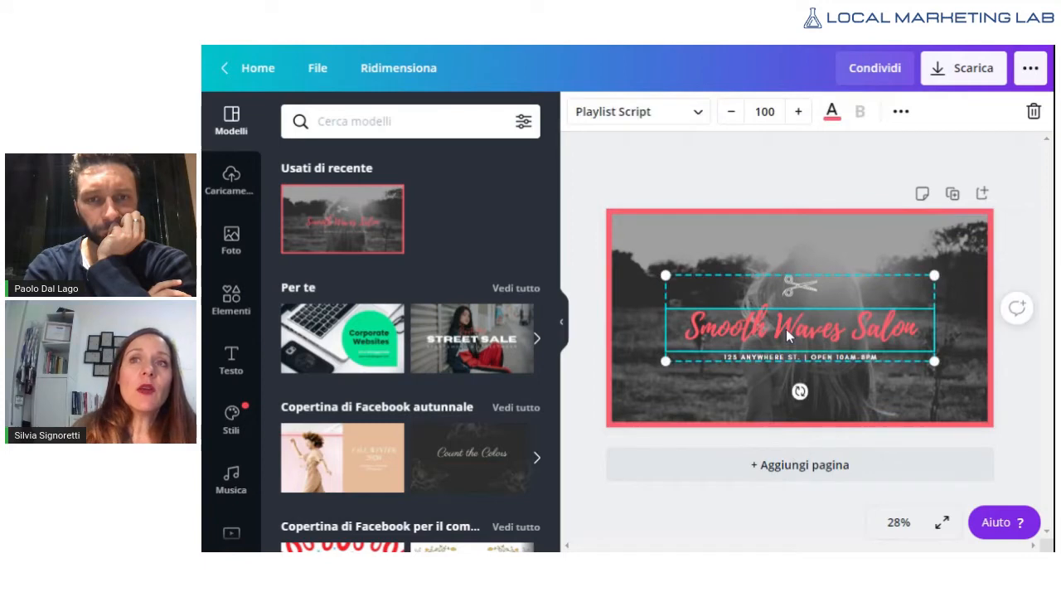
{"action": "left_click", "coordinate": [745, 229]}
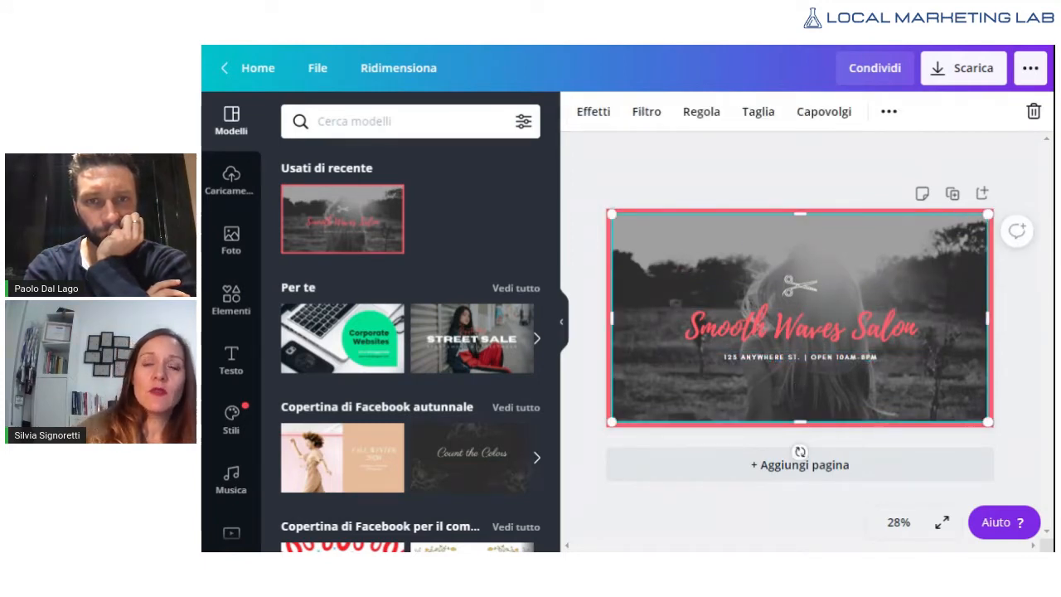
{"action": "key", "text": "Delete"}
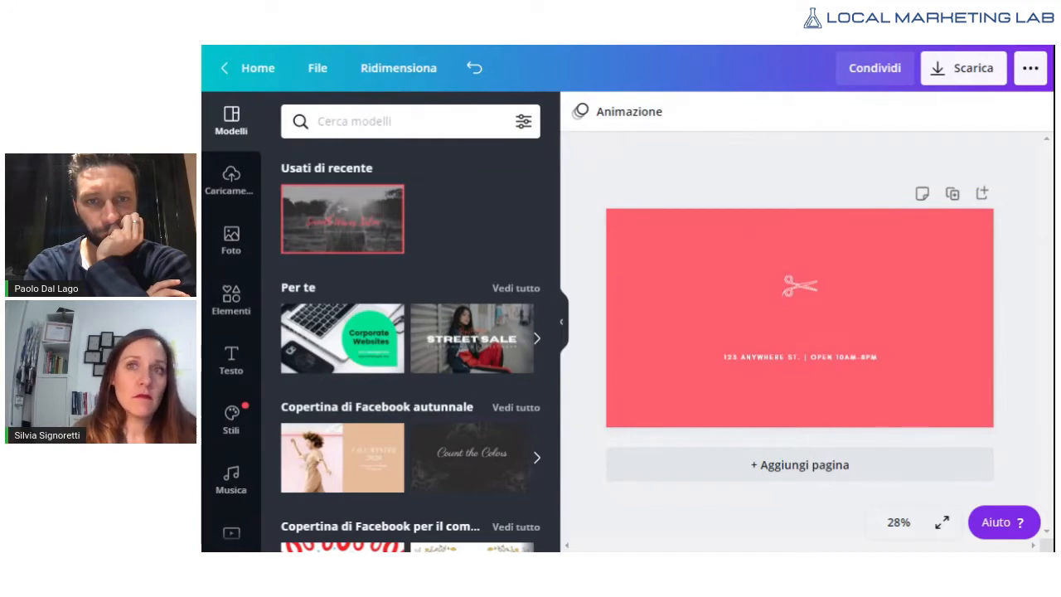
{"action": "key", "text": "ctrl+z"}
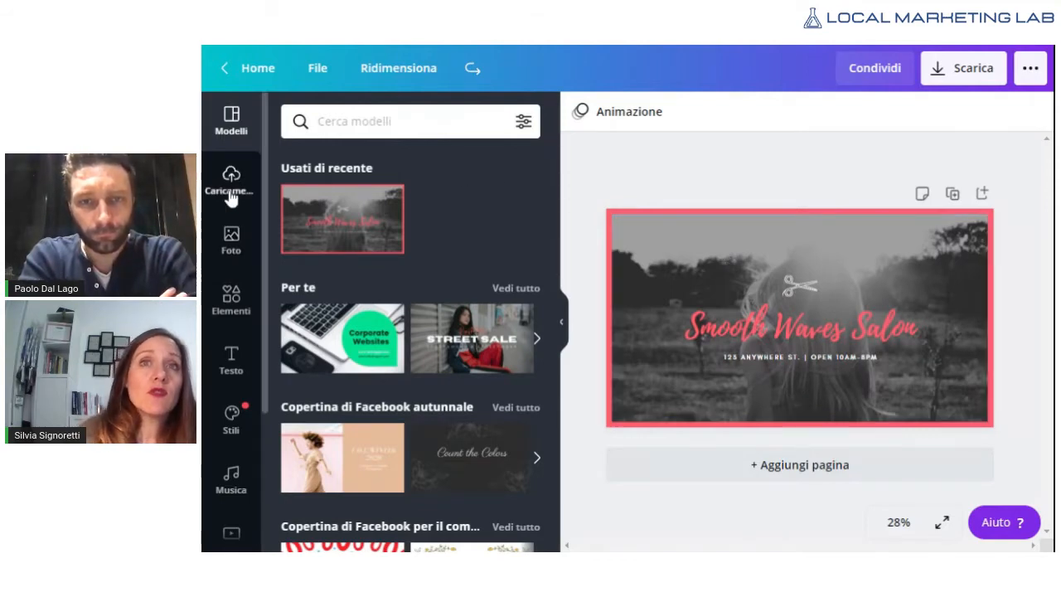
Step: Delete the cover's black-and-white photo and insert the uploaded photo of a woman touching a wall-mounted feedback panel
{"action": "left_click", "coordinate": [717, 245]}
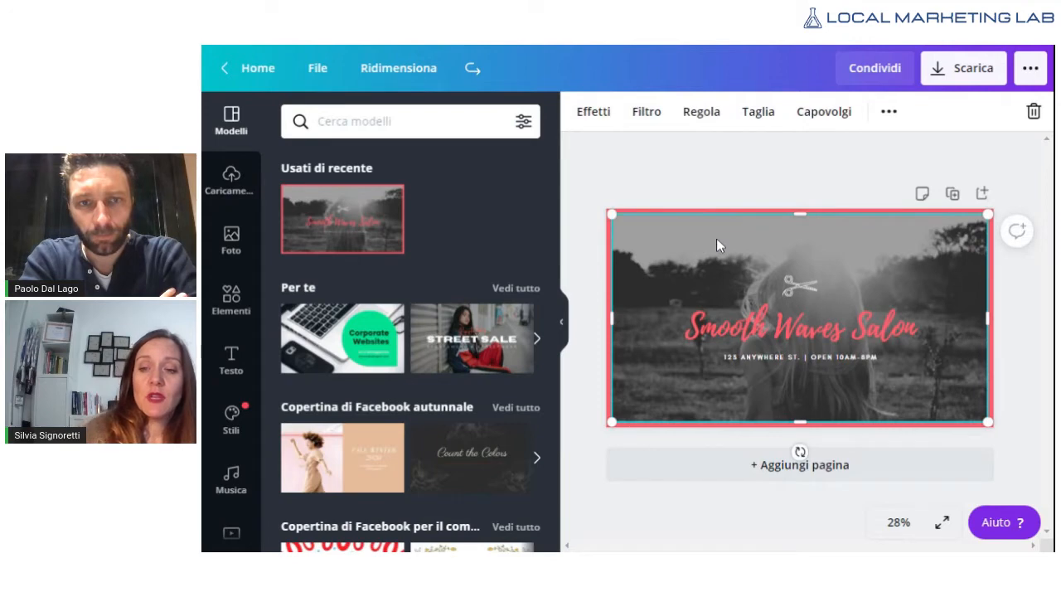
{"action": "key", "text": "Delete"}
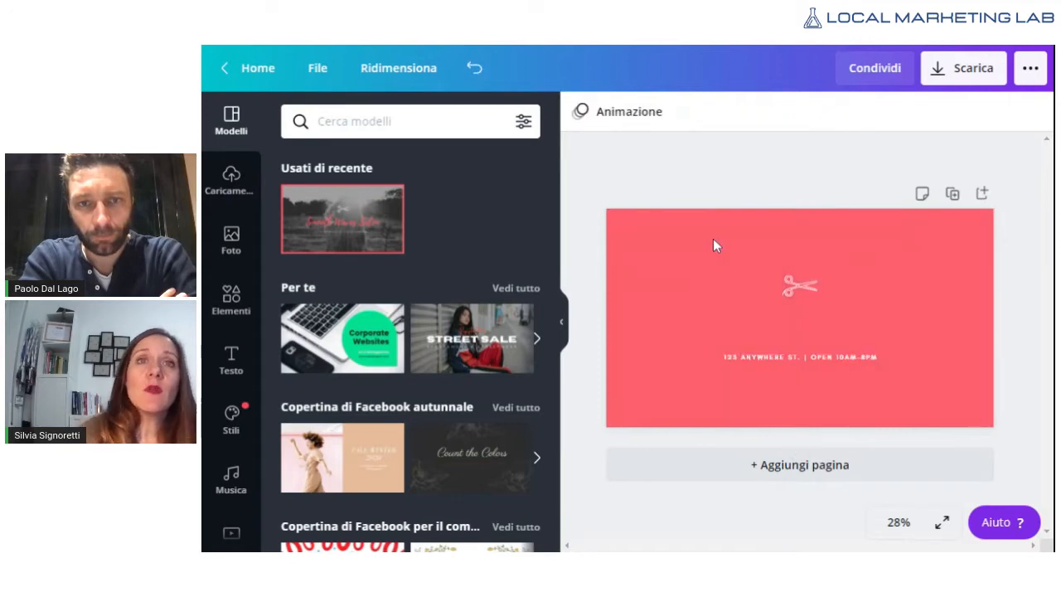
{"action": "left_click", "coordinate": [231, 178]}
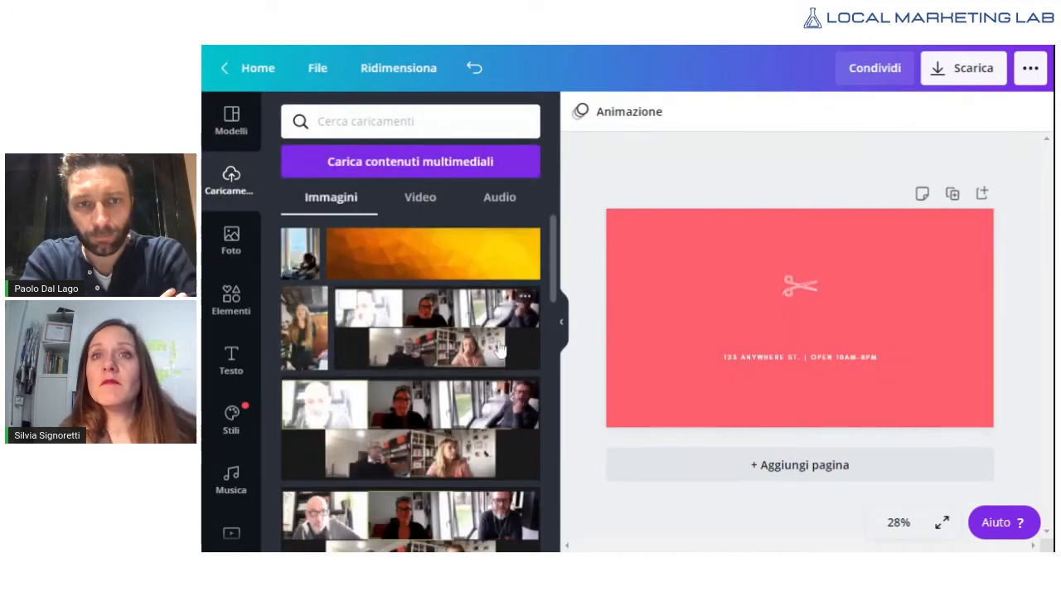
{"action": "scroll", "coordinate": [439, 374], "scroll_direction": "down", "scroll_amount": 2}
{"action": "scroll", "coordinate": [440, 377], "scroll_direction": "down", "scroll_amount": 6}
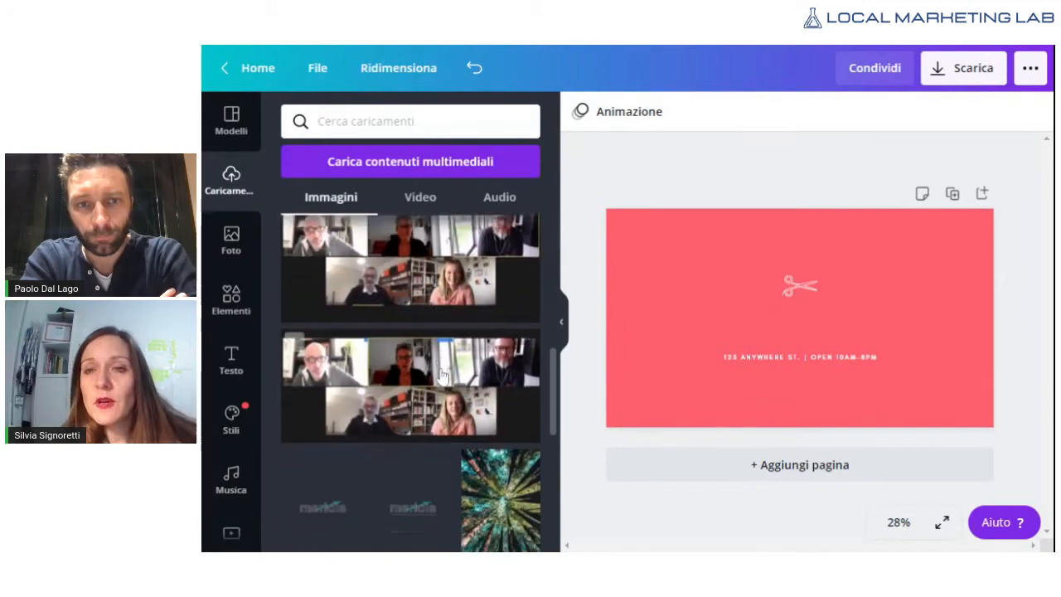
{"action": "left_click", "coordinate": [476, 403]}
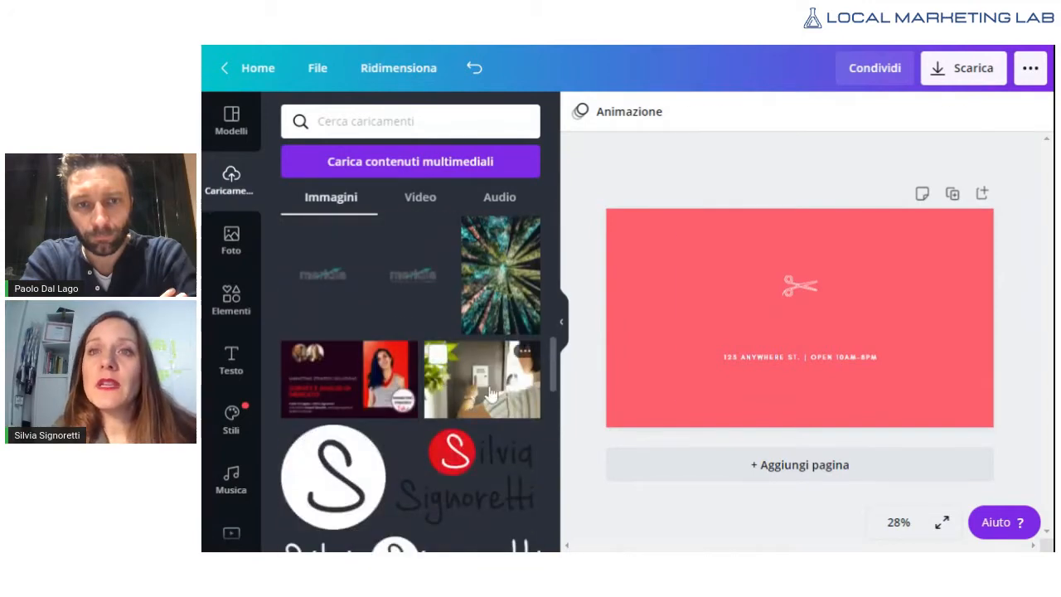
Step: Enlarge the inserted photo to cover the whole page and place it as the background behind the salon text
{"action": "left_click_drag", "start_coordinate": [917, 240], "coordinate": [987, 193]}
{"action": "left_click_drag", "start_coordinate": [688, 395], "coordinate": [595, 443]}
{"action": "mouse_move", "coordinate": [733, 300]}
{"action": "left_mouse_down"}
{"action": "mouse_move", "coordinate": [734, 320]}
{"action": "mouse_move", "coordinate": [722, 316]}
{"action": "mouse_move", "coordinate": [730, 303]}
{"action": "left_mouse_up"}
{"action": "left_click_drag", "start_coordinate": [705, 265], "coordinate": [703, 255]}
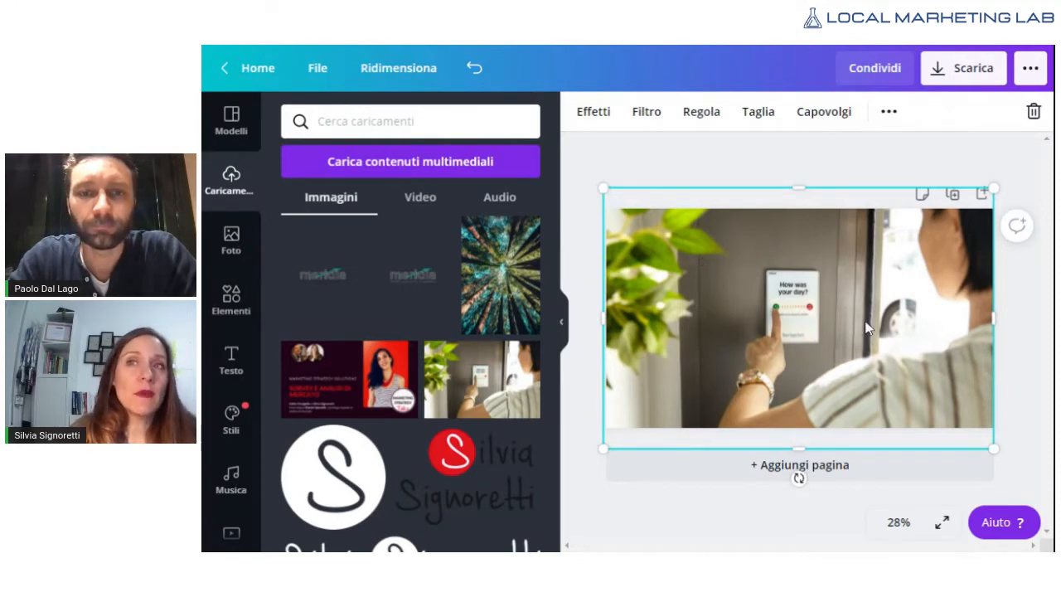
{"action": "left_click", "coordinate": [861, 169]}
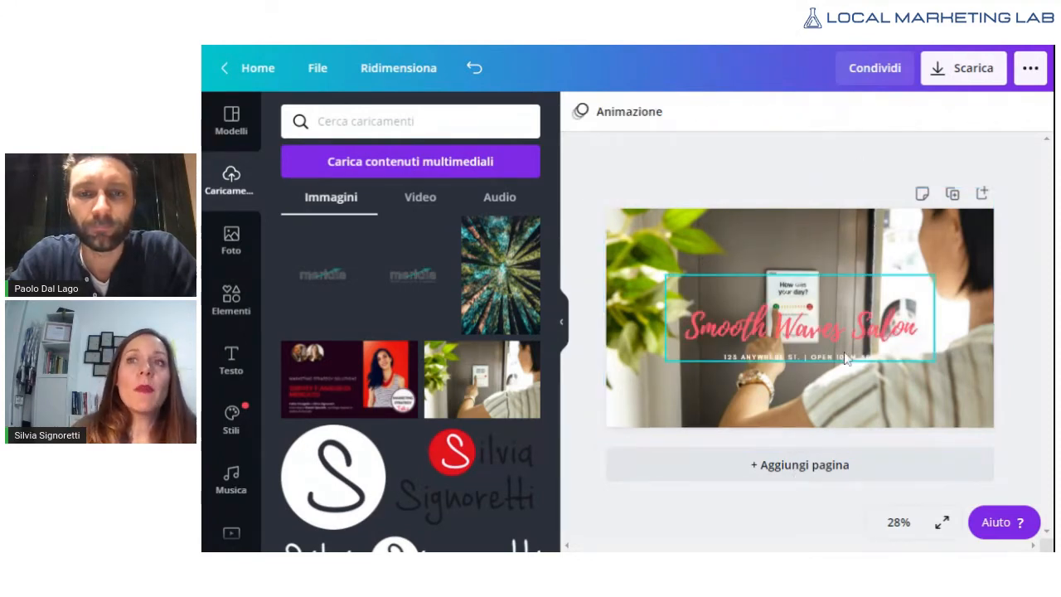
{"action": "left_click", "coordinate": [661, 273]}
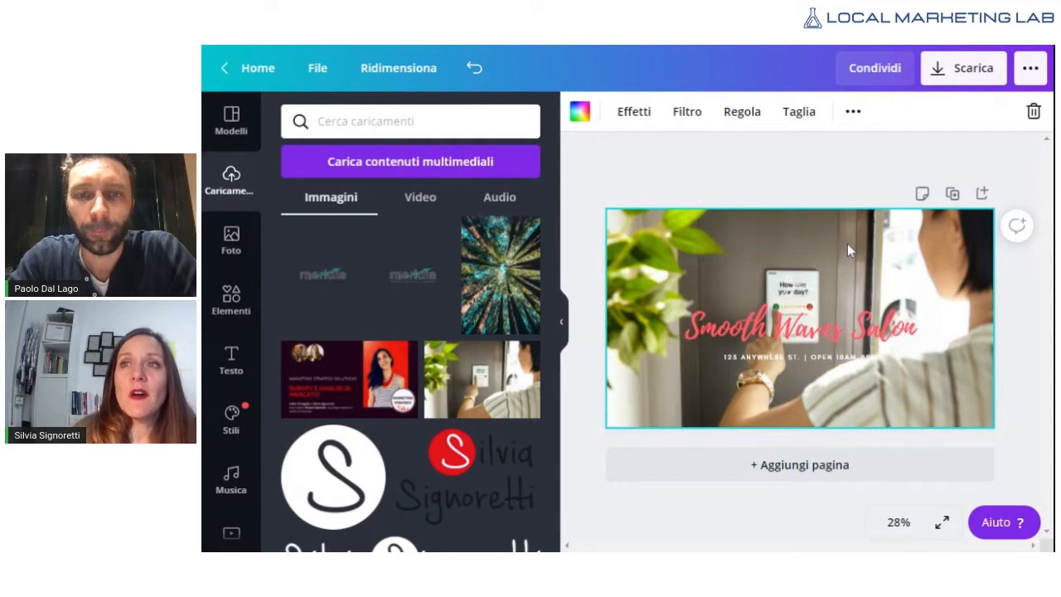
Step: Reposition the background photo in its crop frame so its upper edge lines up with the page's upper edge
{"action": "left_click", "coordinate": [796, 328]}
{"action": "left_click", "coordinate": [804, 254]}
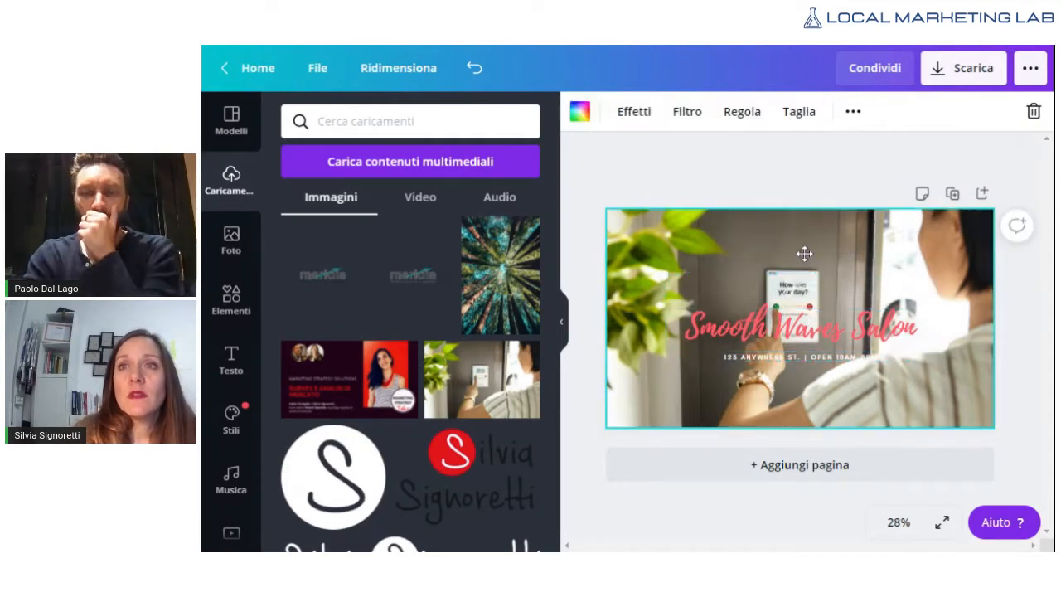
{"action": "double_click", "coordinate": [805, 253]}
{"action": "mouse_move", "coordinate": [991, 188]}
{"action": "left_mouse_down"}
{"action": "mouse_move", "coordinate": [930, 217]}
{"action": "mouse_move", "coordinate": [986, 199]}
{"action": "left_mouse_up"}
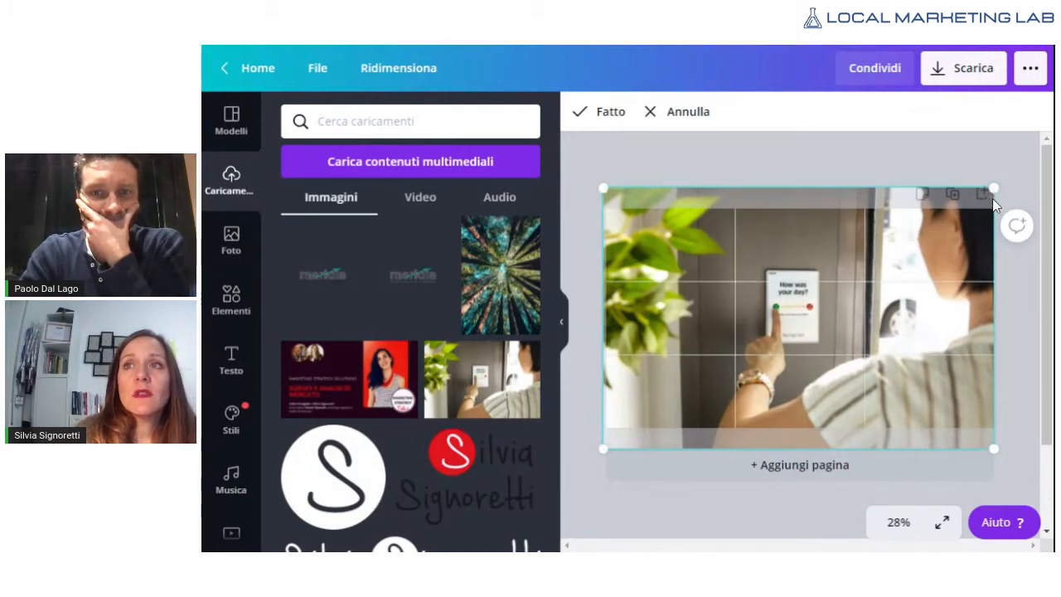
{"action": "left_click_drag", "start_coordinate": [955, 222], "coordinate": [850, 347]}
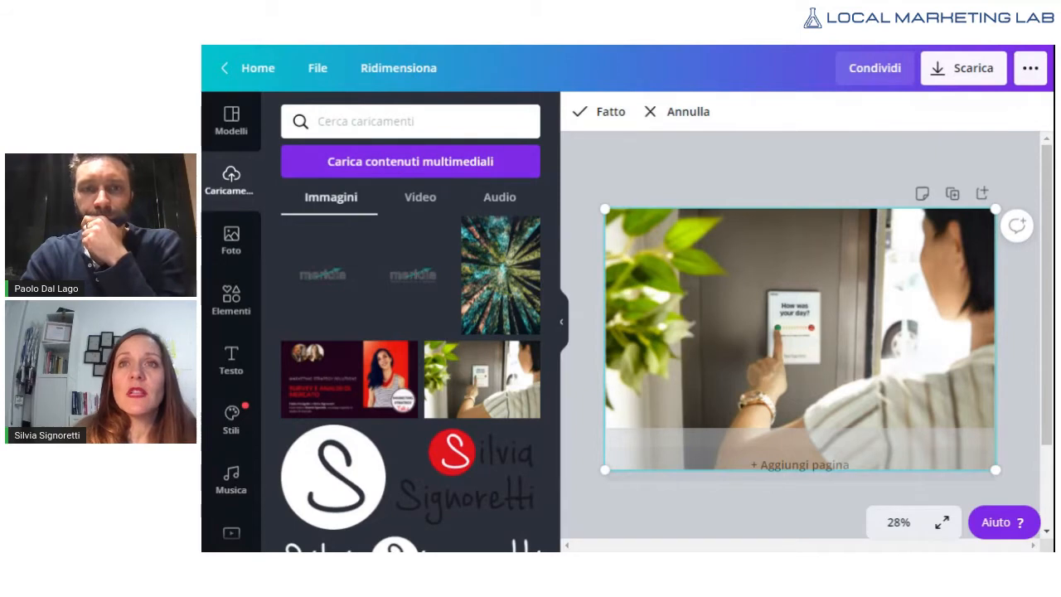
{"action": "left_click", "coordinate": [559, 316]}
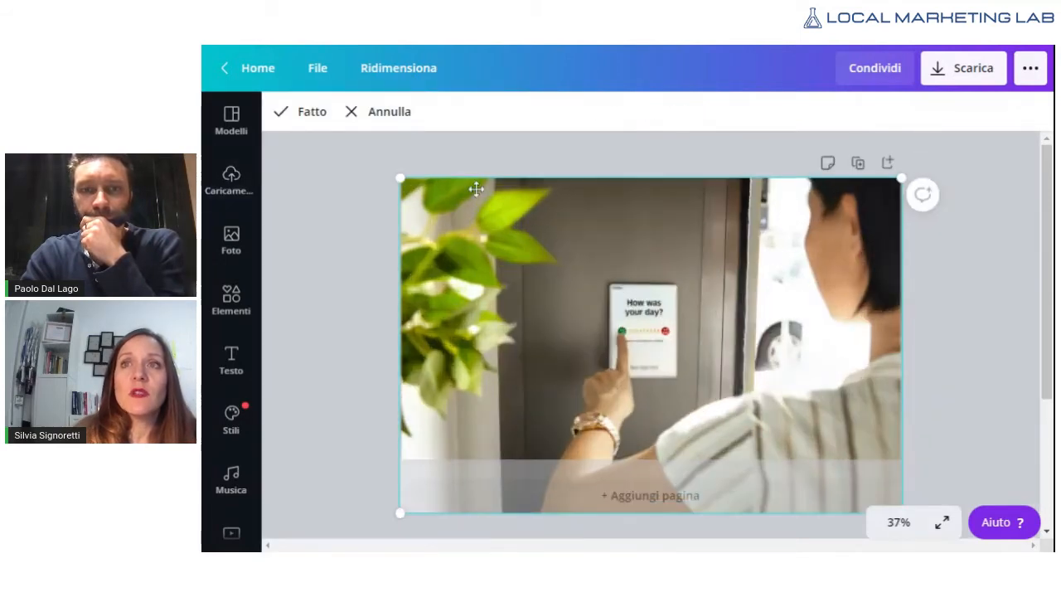
{"action": "left_click", "coordinate": [930, 267]}
{"action": "left_click", "coordinate": [745, 270]}
{"action": "left_click", "coordinate": [707, 220]}
{"action": "double_click", "coordinate": [697, 207]}
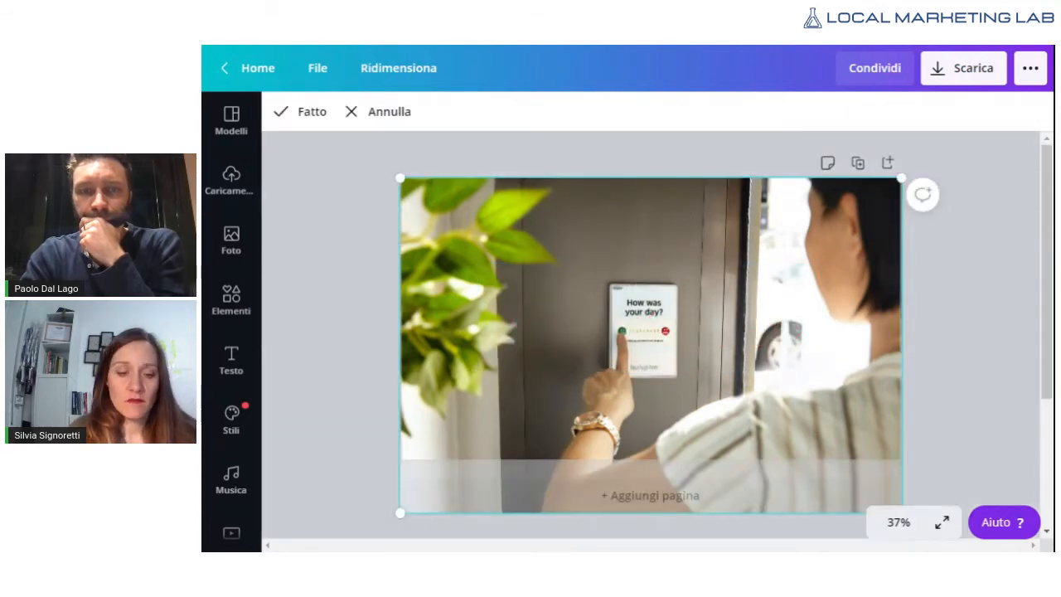
Step: Undo the accidentally added red circle and delete the background photo from the cover
{"action": "key", "text": "c"}
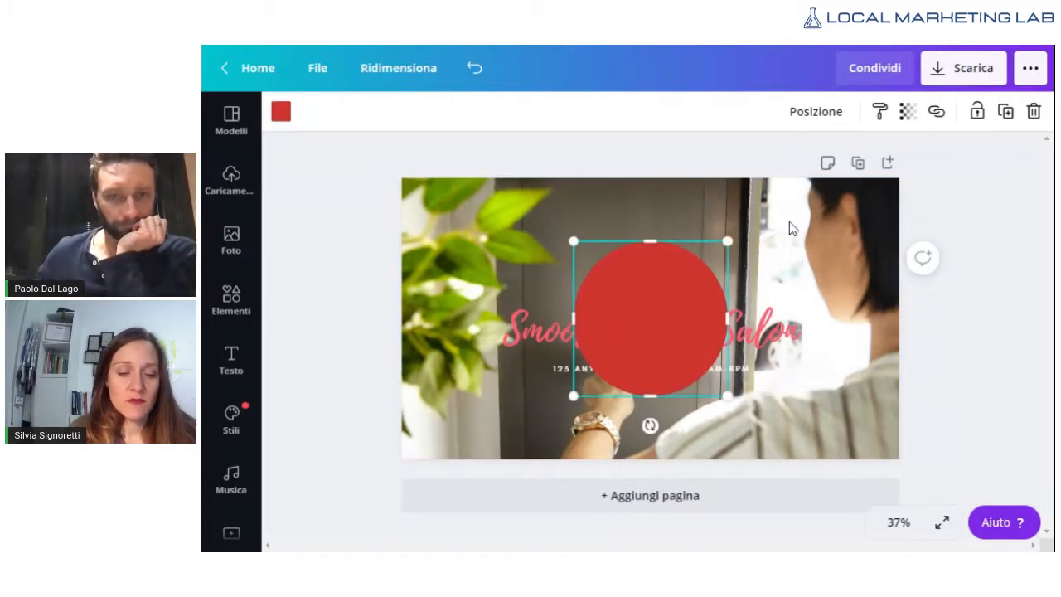
{"action": "key", "text": "ctrl+z"}
{"action": "left_click", "coordinate": [812, 205]}
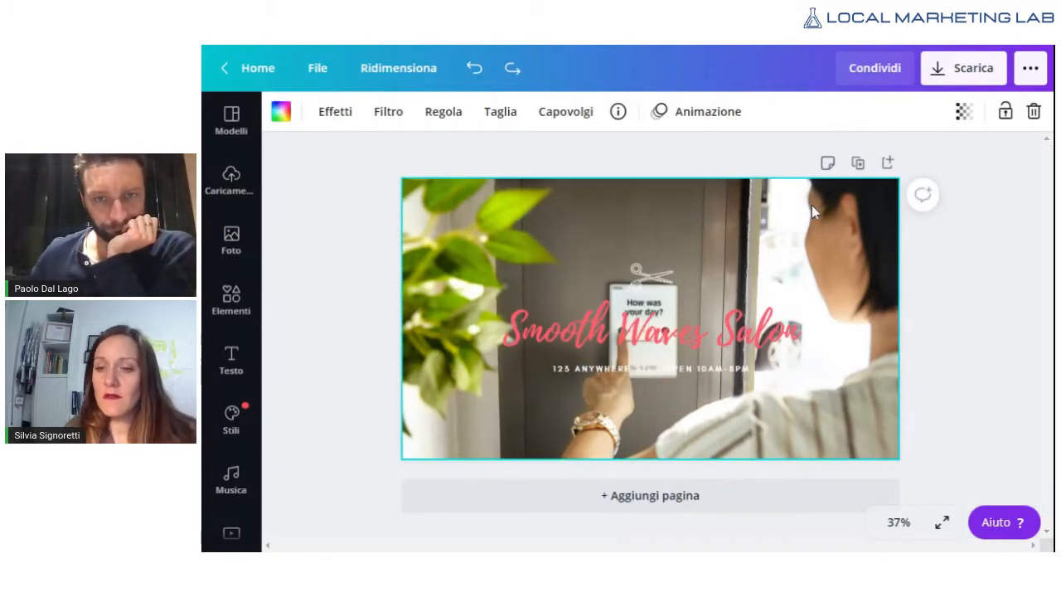
{"action": "key", "text": "Delete"}
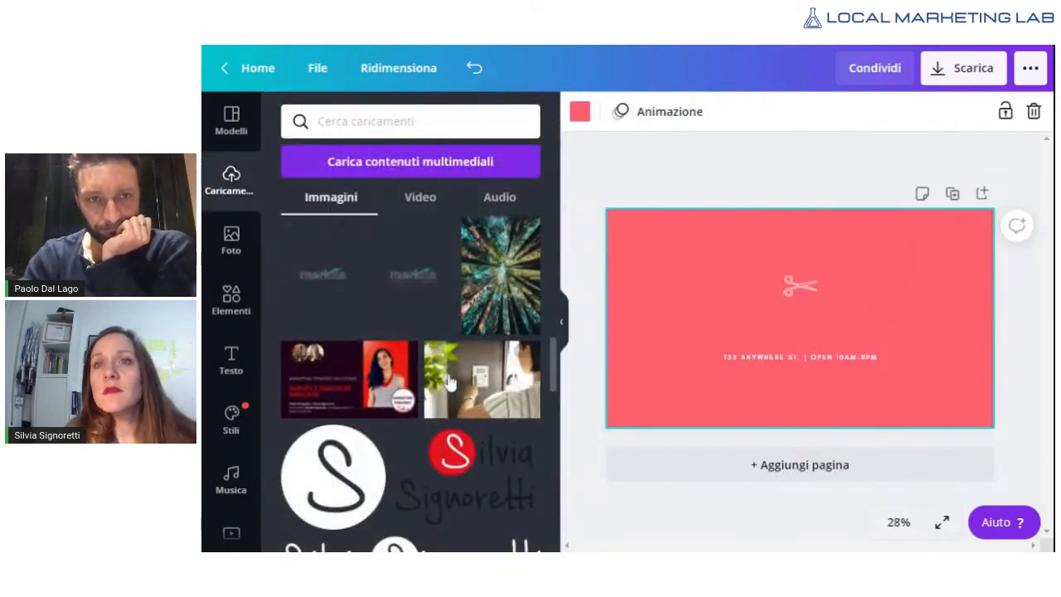
Step: Insert the uploaded photo of a woman touching a wall-mounted feedback panel and enlarge it to nearly the page's full width
{"action": "left_click", "coordinate": [481, 379]}
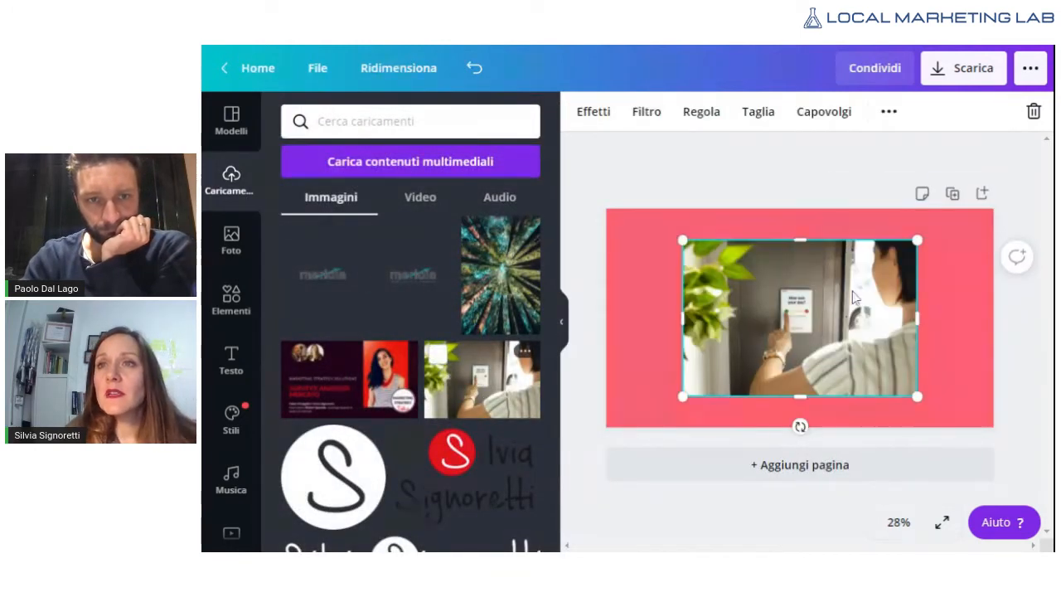
{"action": "left_click_drag", "start_coordinate": [854, 279], "coordinate": [923, 296]}
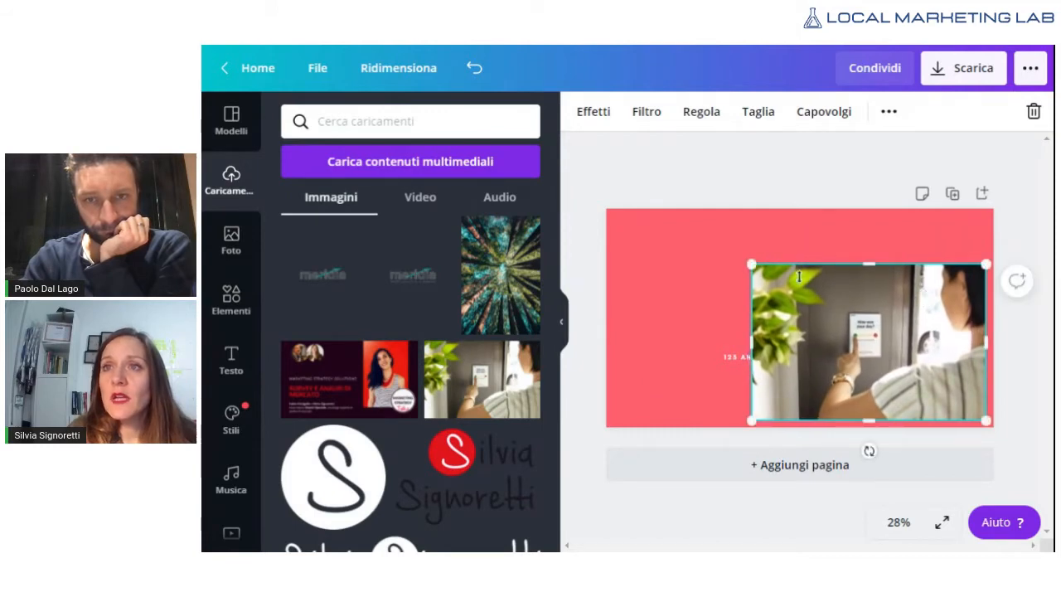
{"action": "left_click_drag", "start_coordinate": [751, 261], "coordinate": [592, 204]}
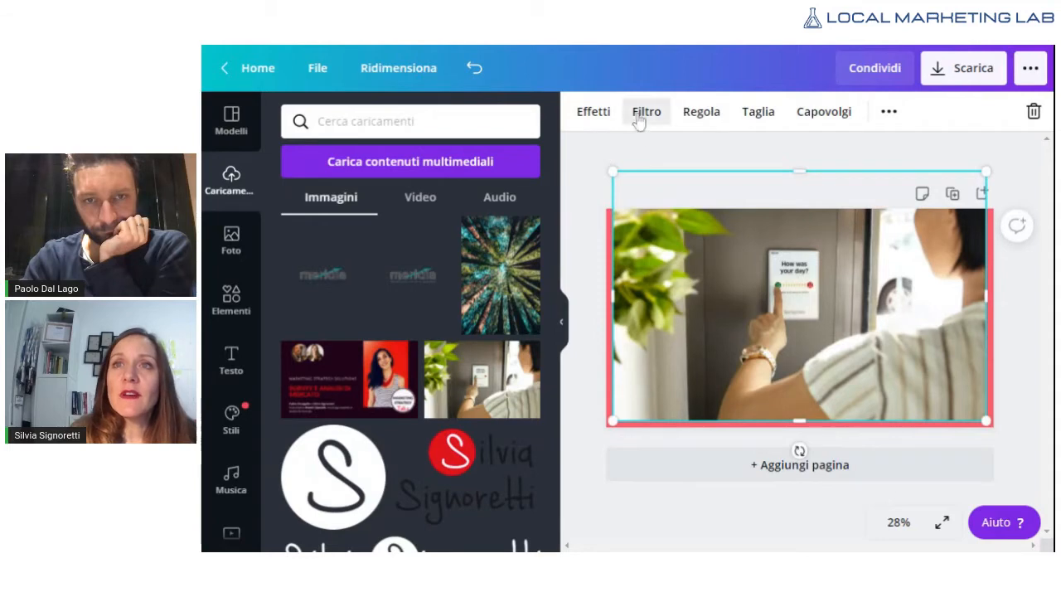
Step: Crop the upper part of the photo so an even red border surrounds it on the page
{"action": "left_click", "coordinate": [759, 116]}
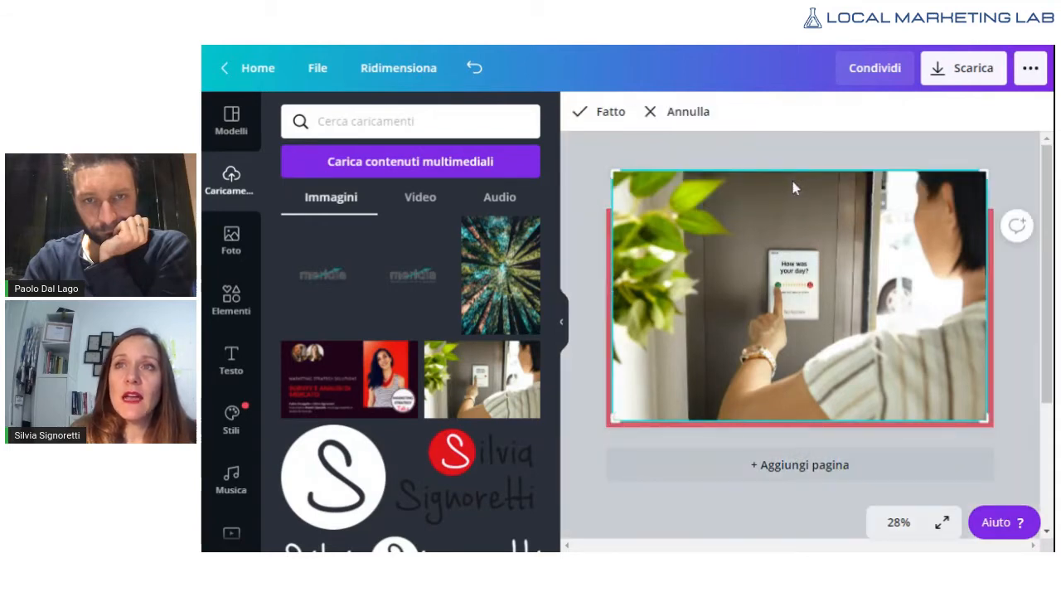
{"action": "left_click_drag", "start_coordinate": [616, 170], "coordinate": [611, 217]}
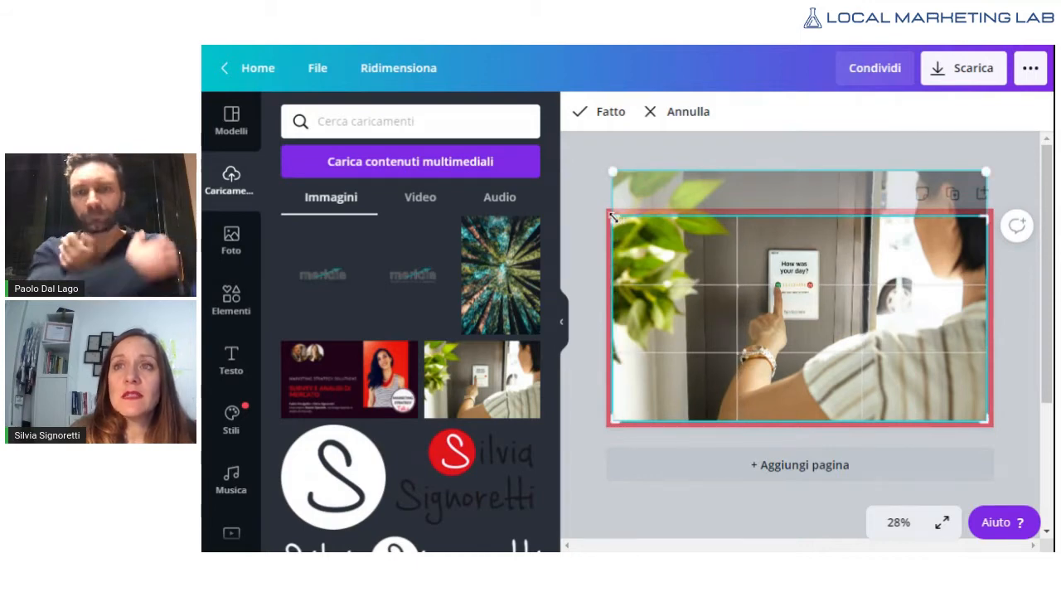
{"action": "left_click", "coordinate": [579, 181]}
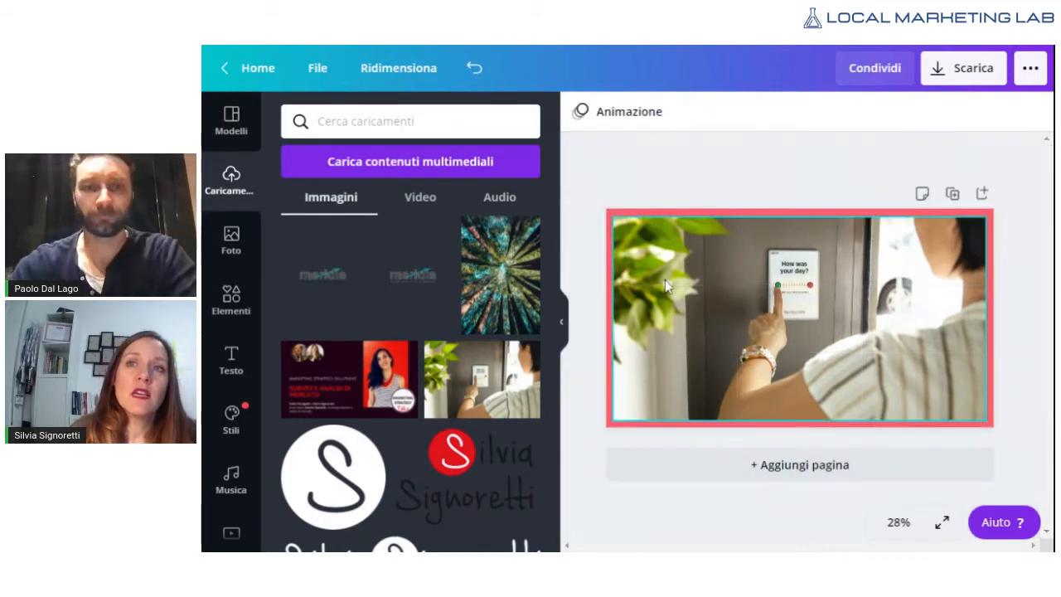
Step: Send the photo backward so it sits behind the salon title and address text
{"action": "left_click", "coordinate": [750, 323]}
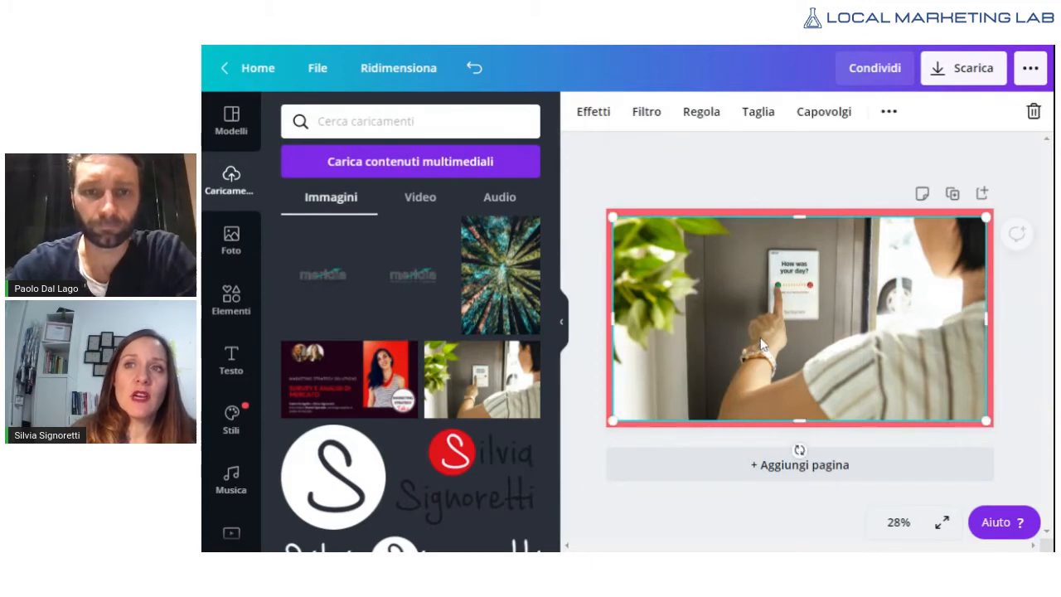
{"action": "left_click", "coordinate": [728, 186]}
{"action": "left_click", "coordinate": [723, 266]}
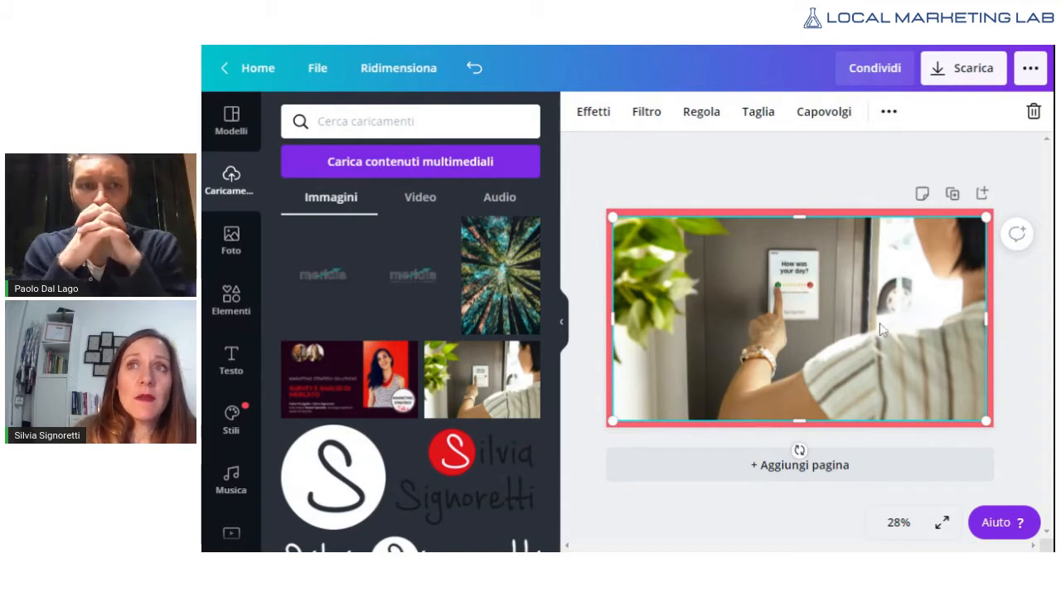
{"action": "left_click", "coordinate": [888, 111]}
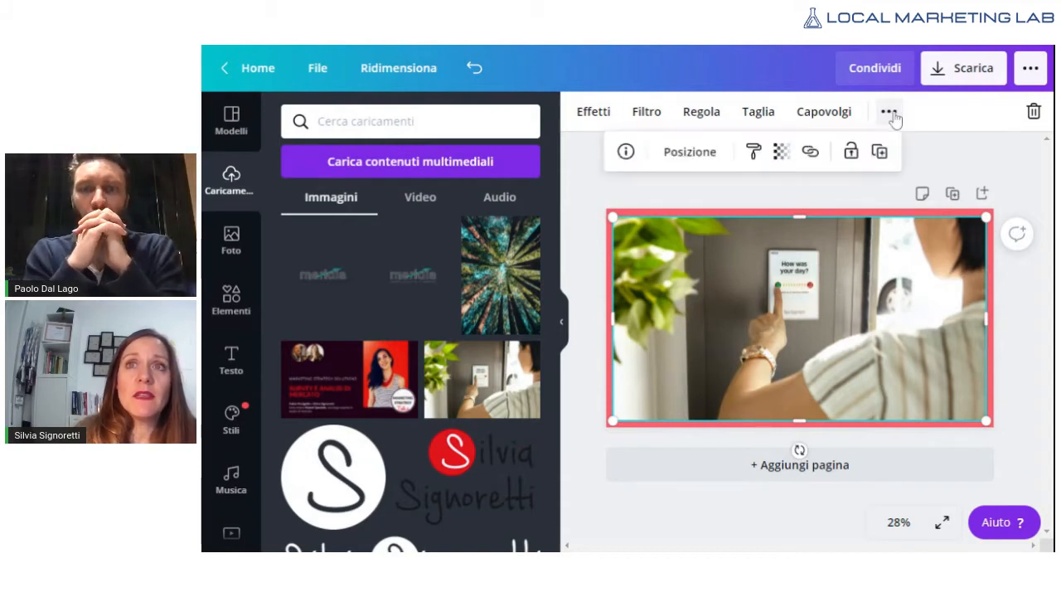
{"action": "left_click", "coordinate": [692, 153]}
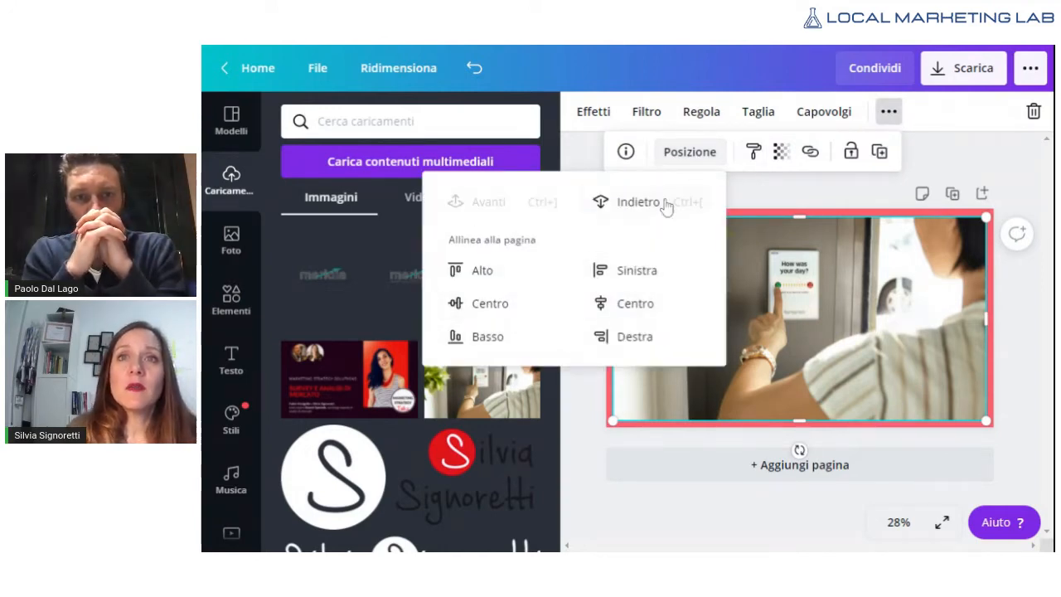
{"action": "left_click", "coordinate": [632, 203]}
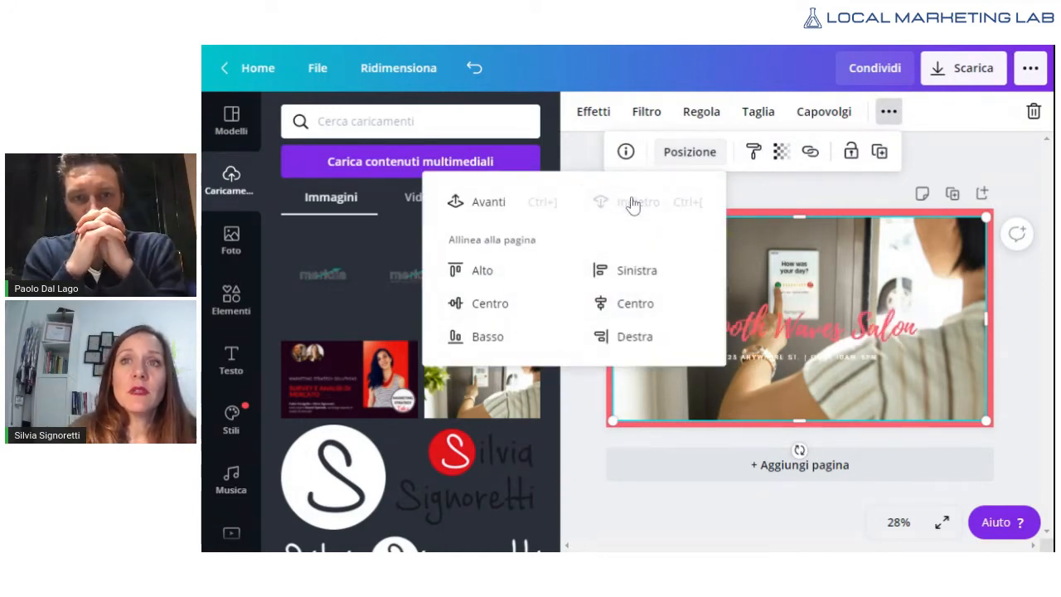
{"action": "left_click", "coordinate": [848, 350]}
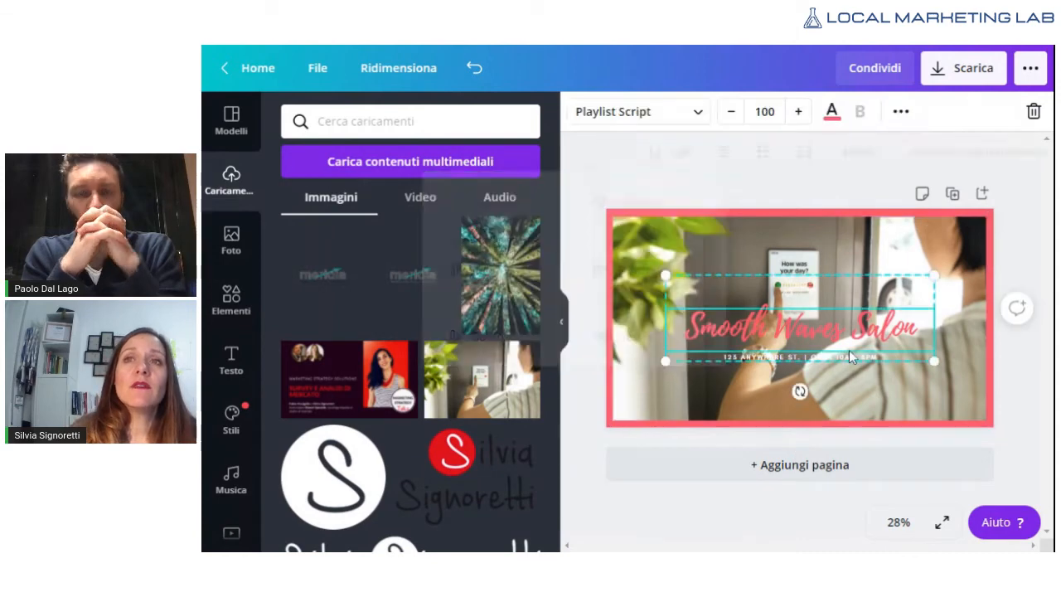
Step: Apply the Street filter to the background photo
{"action": "left_click", "coordinate": [816, 237]}
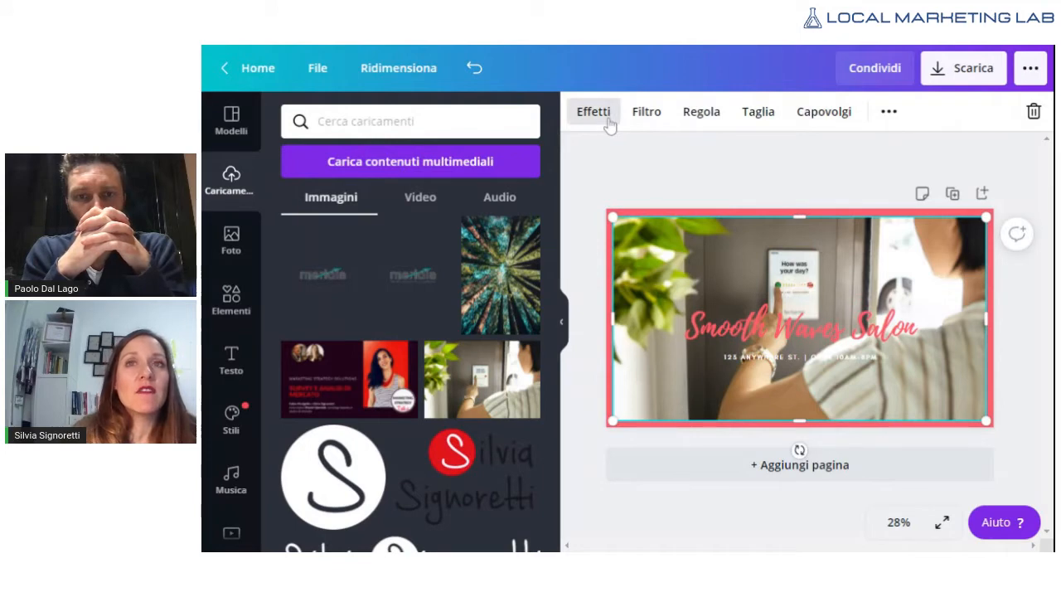
{"action": "left_click", "coordinate": [646, 116]}
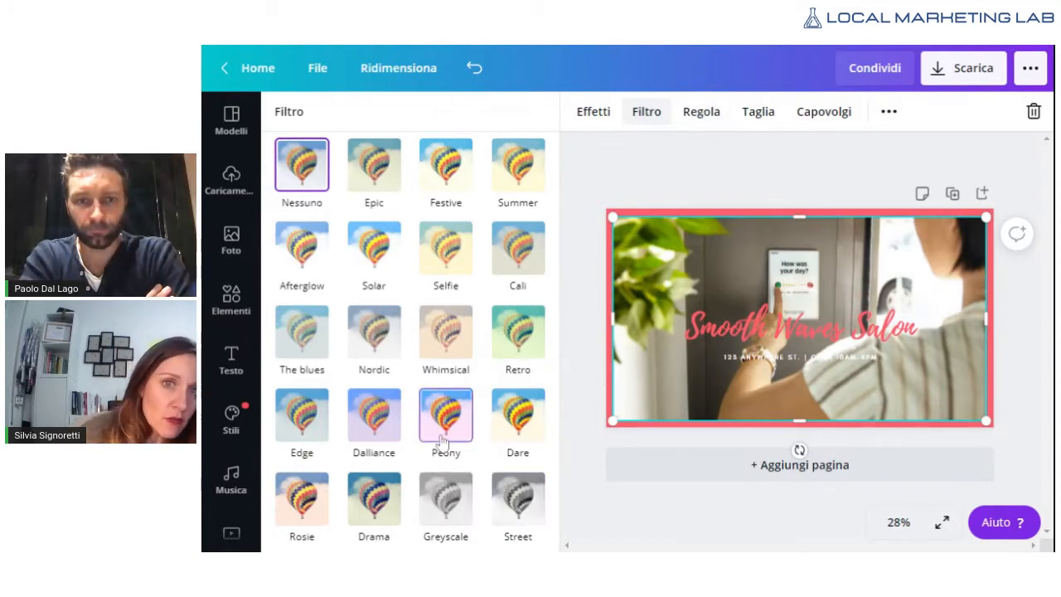
{"action": "left_click", "coordinate": [512, 510]}
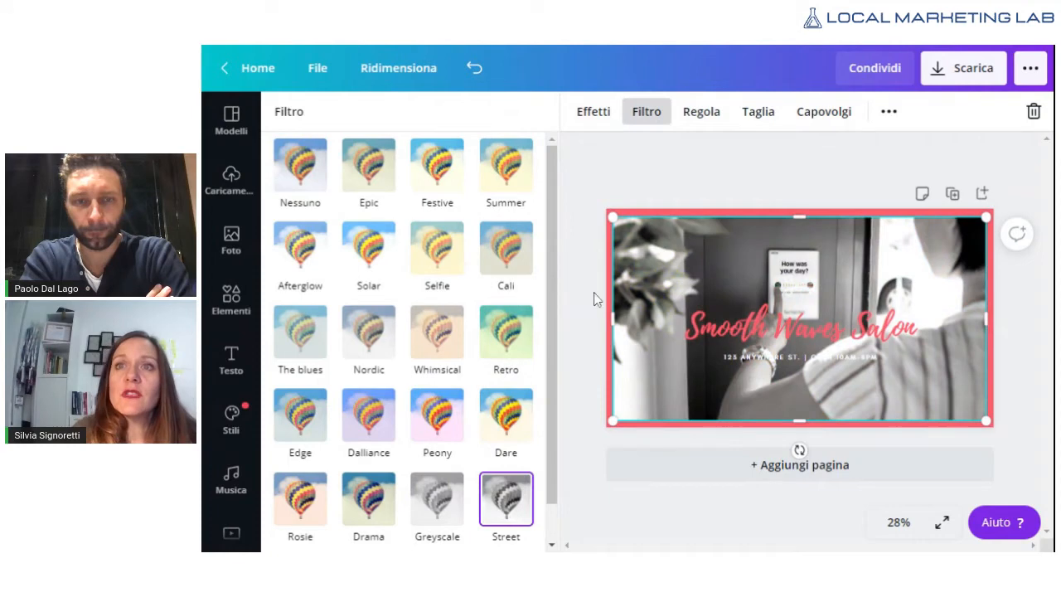
{"action": "left_click", "coordinate": [719, 163]}
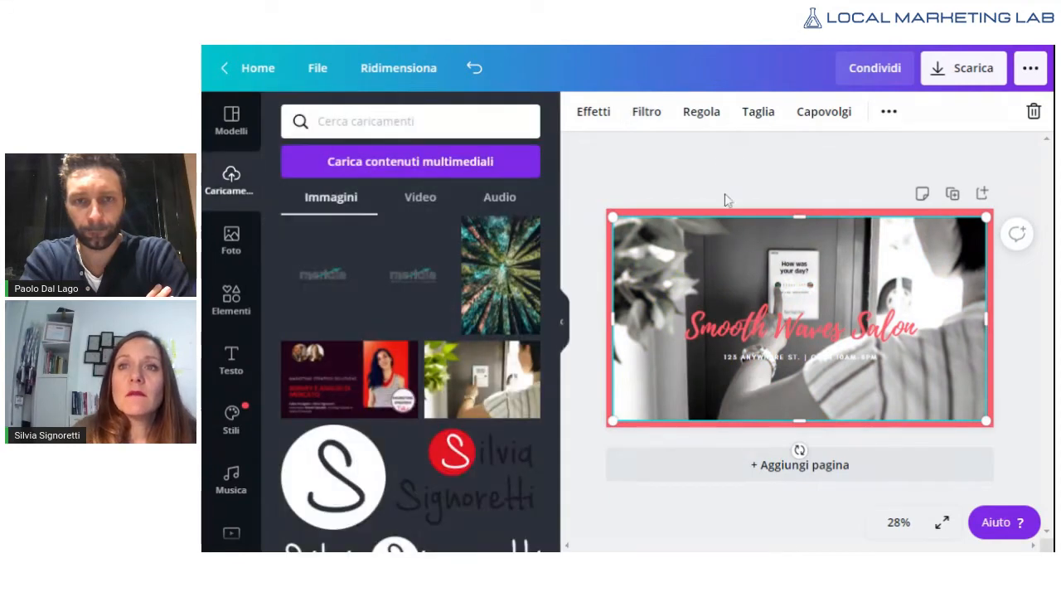
Step: Replace the title "Smooth Waves Salon" with "Parrucchieri Verona"
{"action": "double_click", "coordinate": [818, 330]}
{"action": "left_click", "coordinate": [756, 254]}
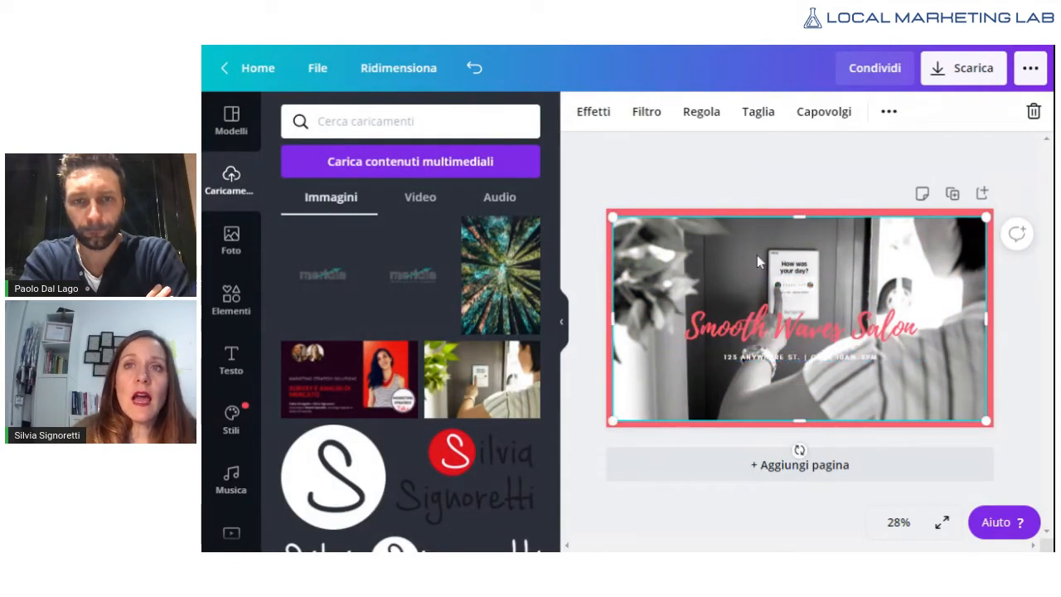
{"action": "left_click", "coordinate": [760, 330]}
{"action": "left_click", "coordinate": [762, 330]}
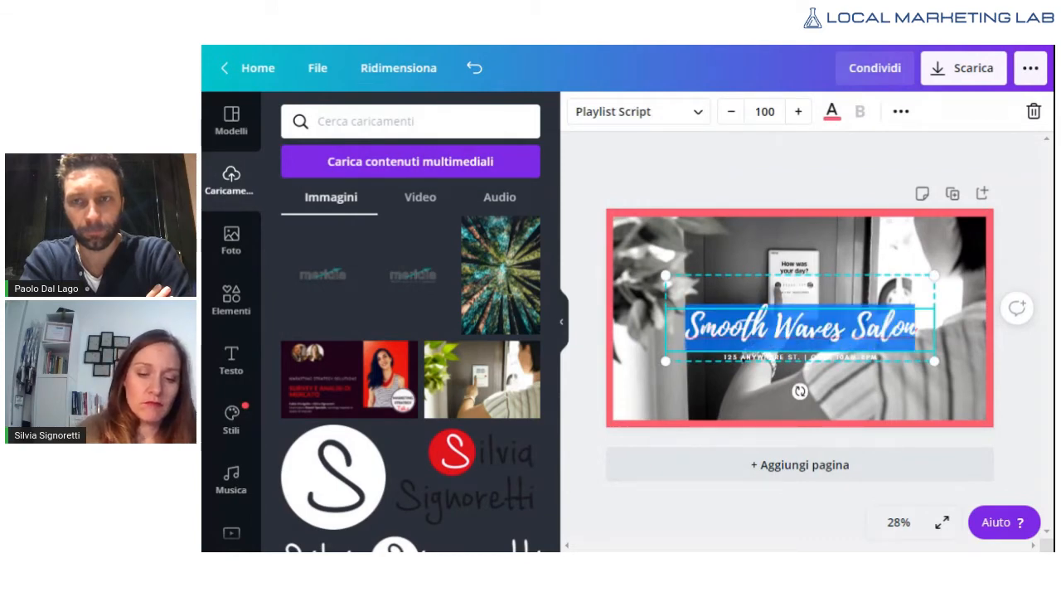
{"action": "type", "text": "Parrucchiere Ver"}
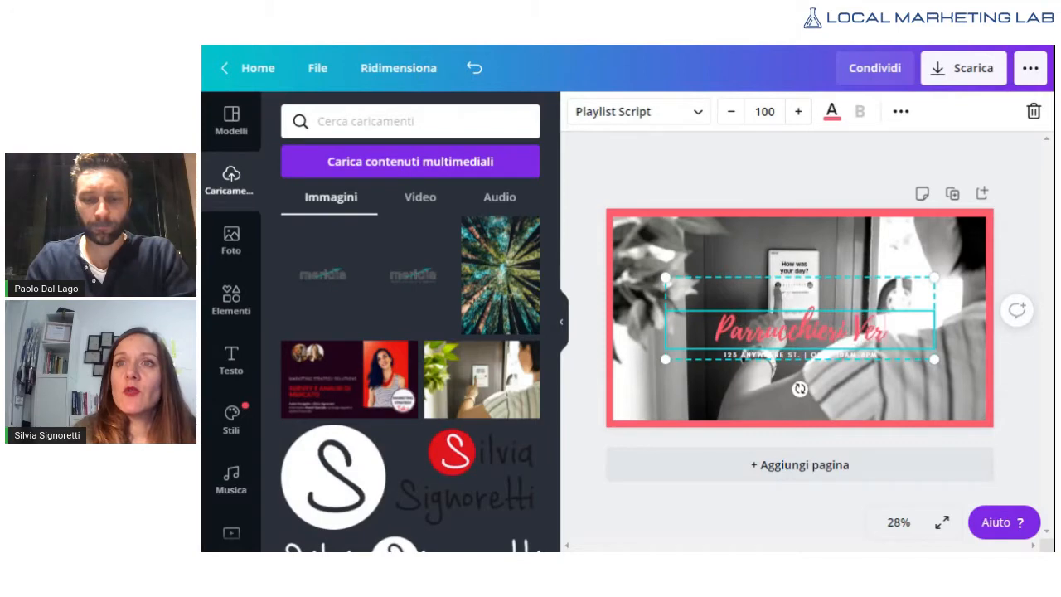
{"action": "type", "text": "ona"}
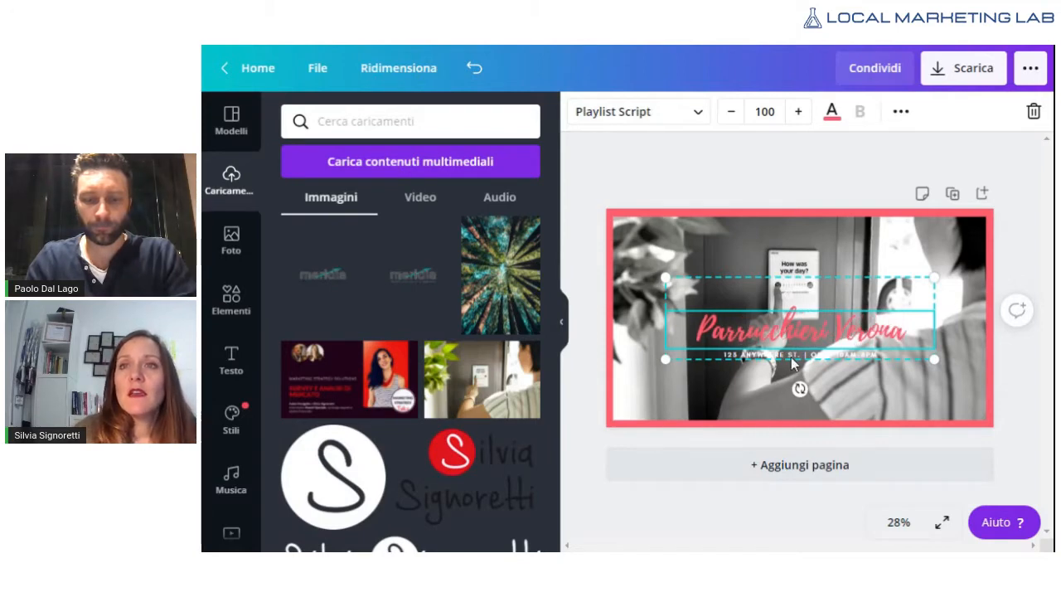
Step: Replace the address and opening-hours line beneath the title with "SIAMO APETTO"
{"action": "left_click", "coordinate": [801, 341]}
{"action": "left_click", "coordinate": [800, 355]}
{"action": "left_click", "coordinate": [800, 356]}
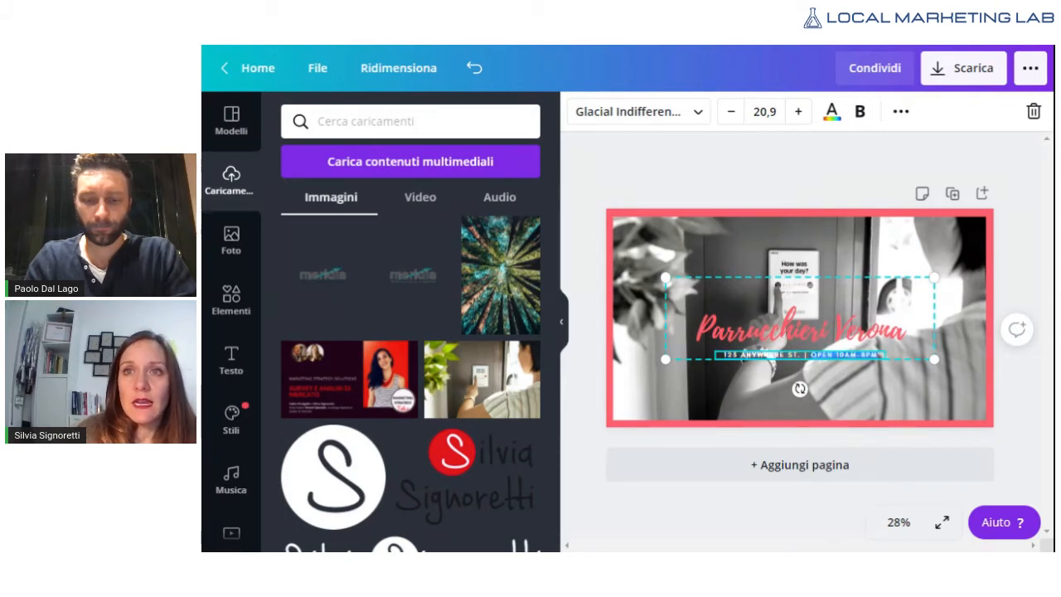
{"action": "left_click", "coordinate": [779, 333]}
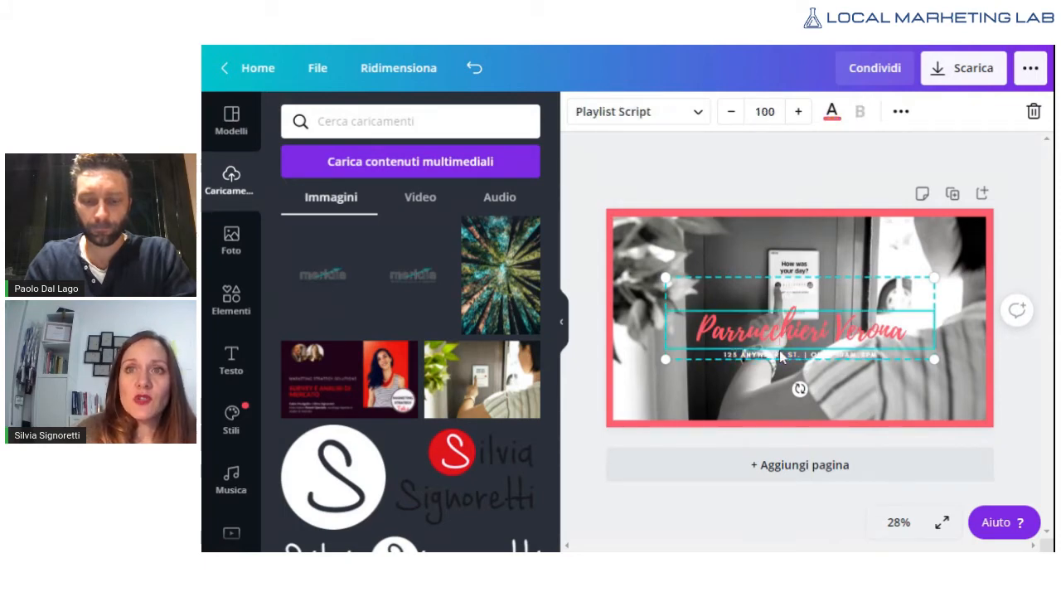
{"action": "left_click", "coordinate": [780, 333]}
{"action": "triple_click", "coordinate": [780, 333]}
{"action": "left_click", "coordinate": [779, 358]}
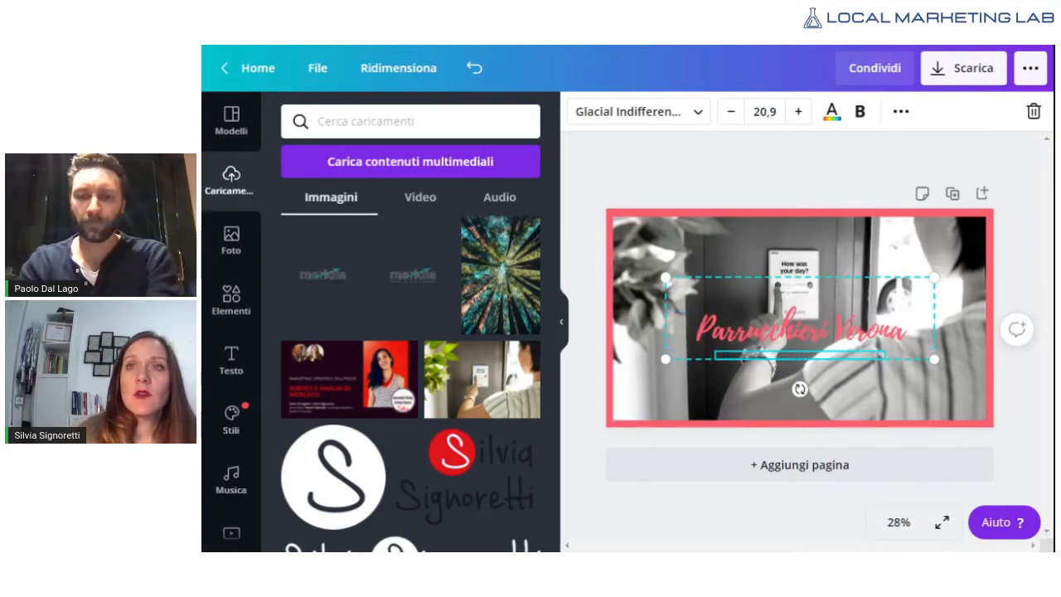
{"action": "left_click", "coordinate": [841, 252]}
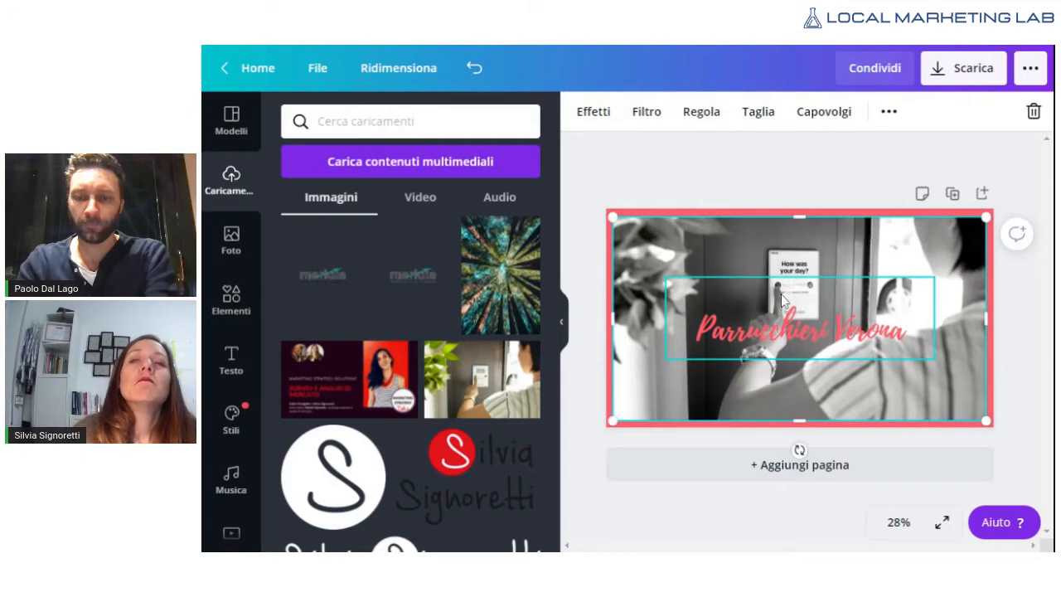
{"action": "left_click", "coordinate": [786, 359]}
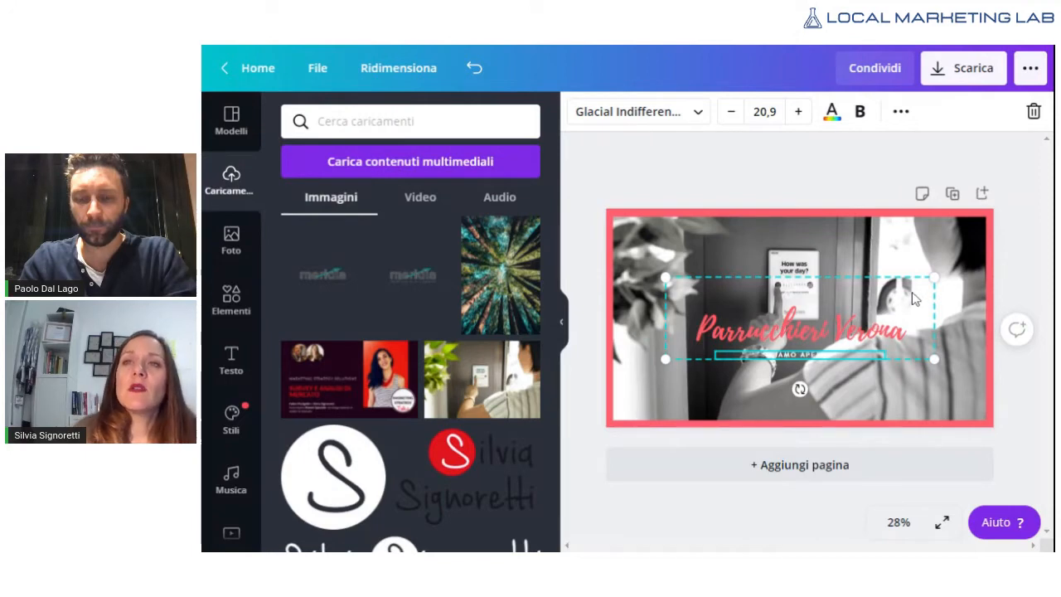
Step: Darken the background photo by setting its brightness (Luminosità) to -66
{"action": "left_click", "coordinate": [913, 252]}
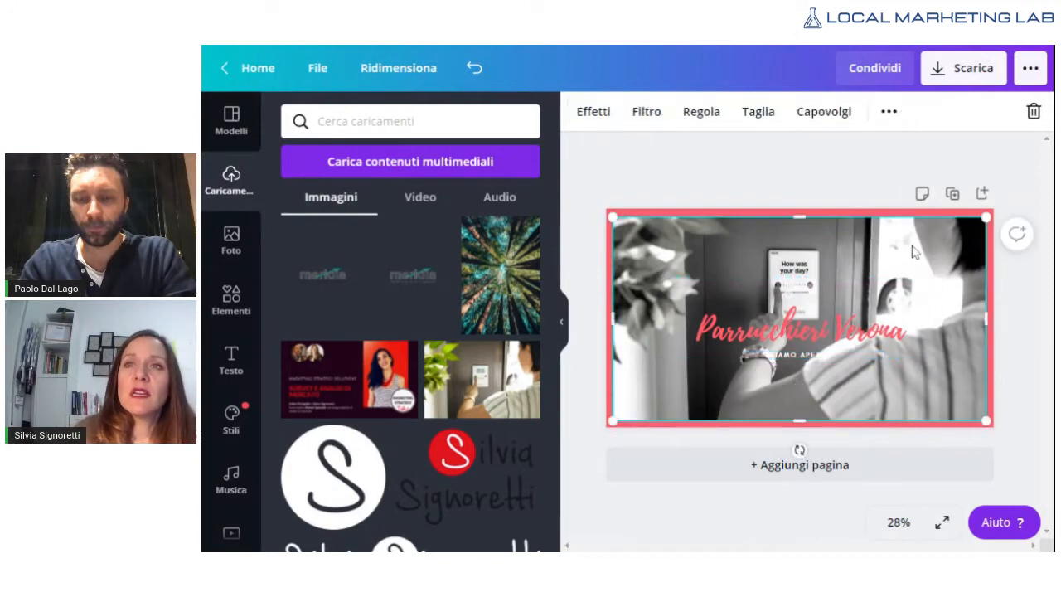
{"action": "left_click", "coordinate": [702, 112]}
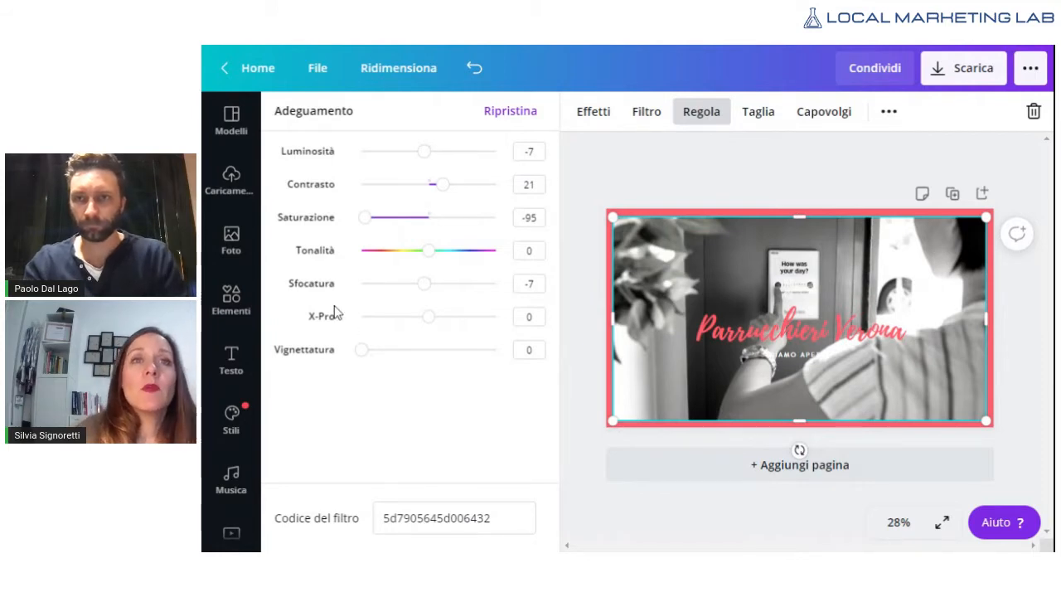
{"action": "left_click", "coordinate": [701, 109]}
{"action": "left_click", "coordinate": [701, 111]}
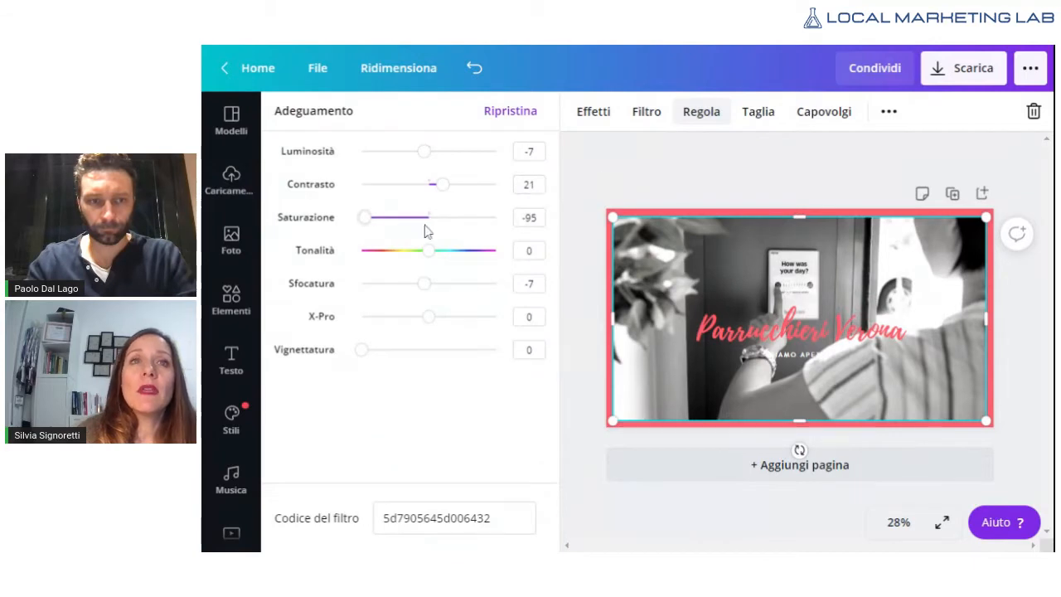
{"action": "left_click_drag", "start_coordinate": [424, 152], "coordinate": [386, 157]}
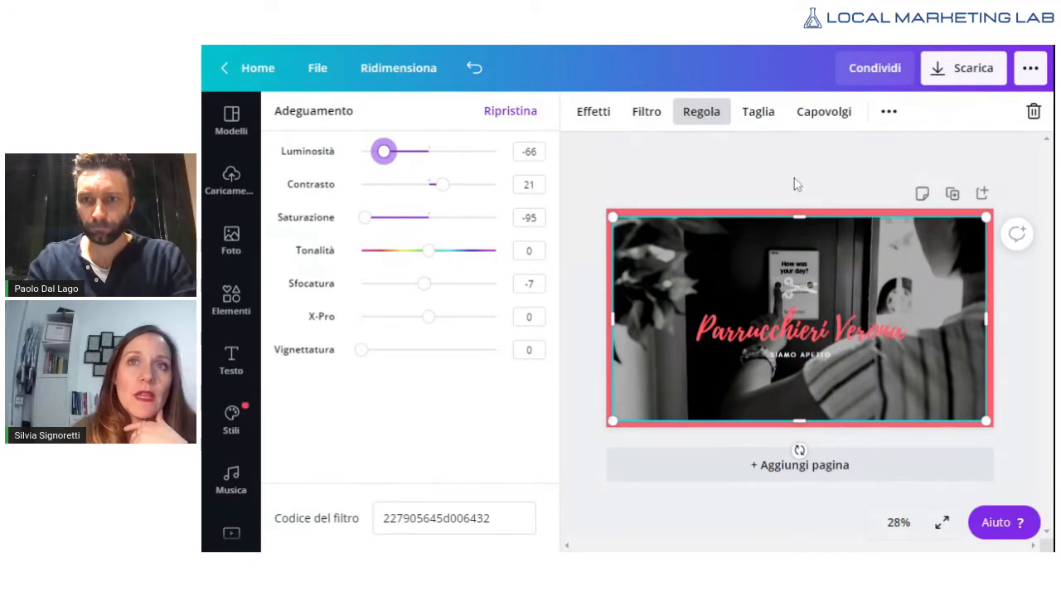
{"action": "left_click", "coordinate": [763, 176]}
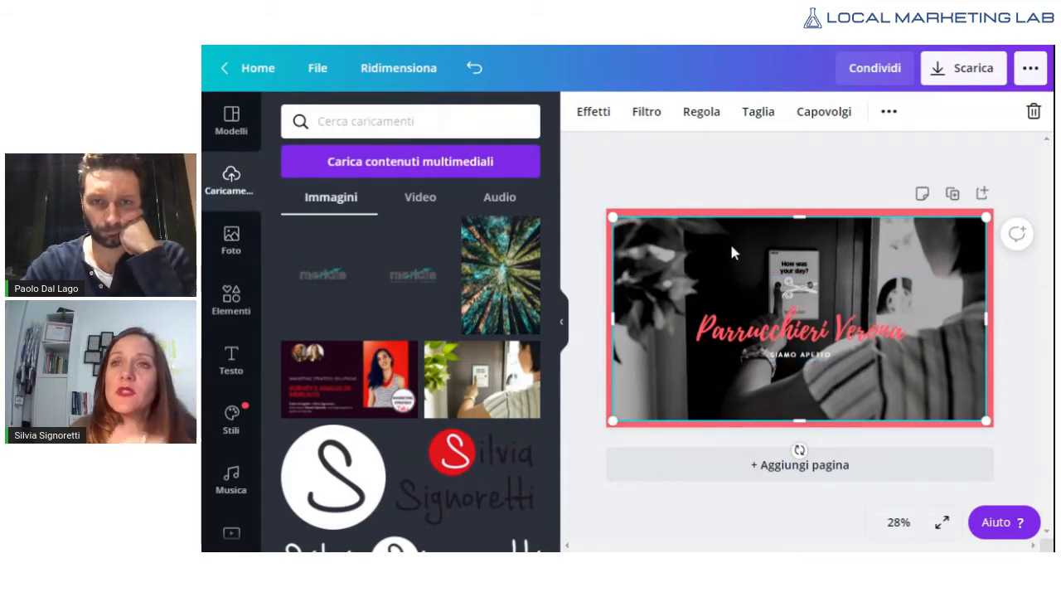
Step: Delete the photo, the scissors graphic, the line beneath the title and the red background from the cover
{"action": "key", "text": "Delete"}
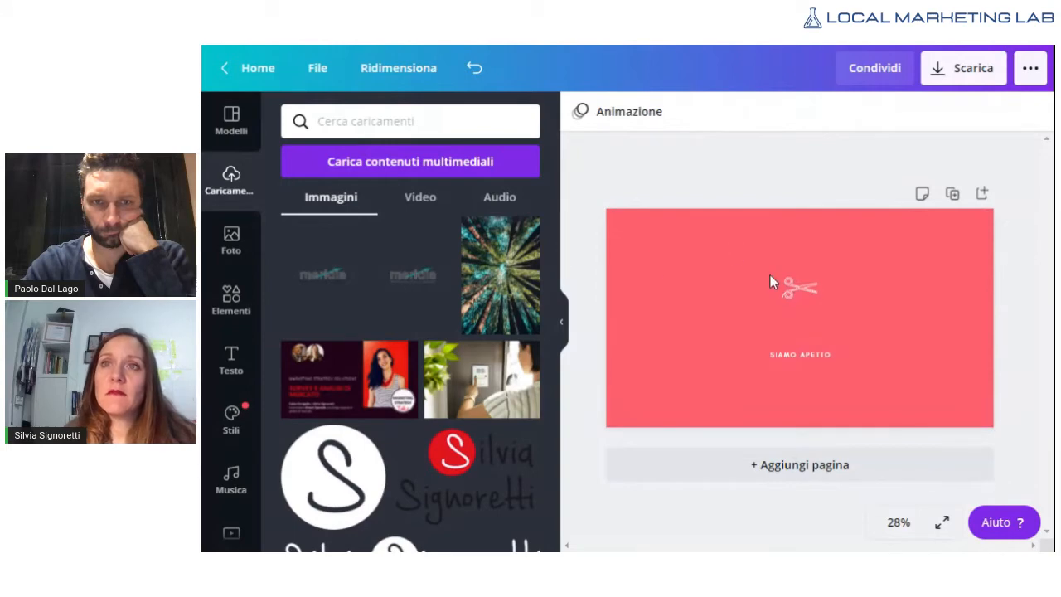
{"action": "left_click", "coordinate": [800, 292]}
{"action": "key", "text": "Delete"}
{"action": "left_click", "coordinate": [781, 356]}
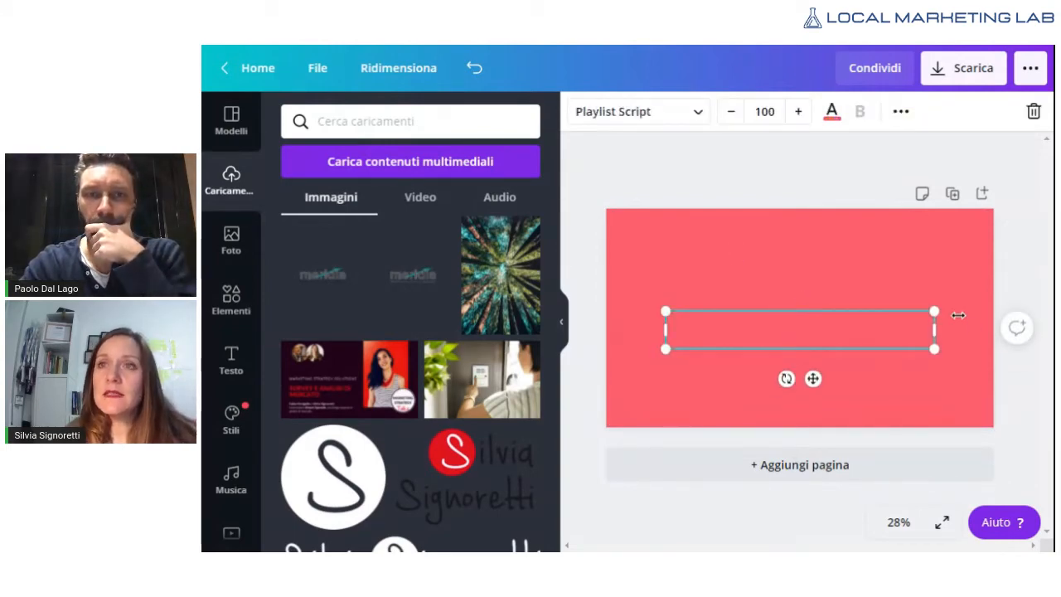
{"action": "left_click", "coordinate": [904, 307]}
{"action": "key", "text": "Delete"}
Step: Remove the letter "e" from "Verona" in the title and deselect the text
{"action": "left_click", "coordinate": [858, 332]}
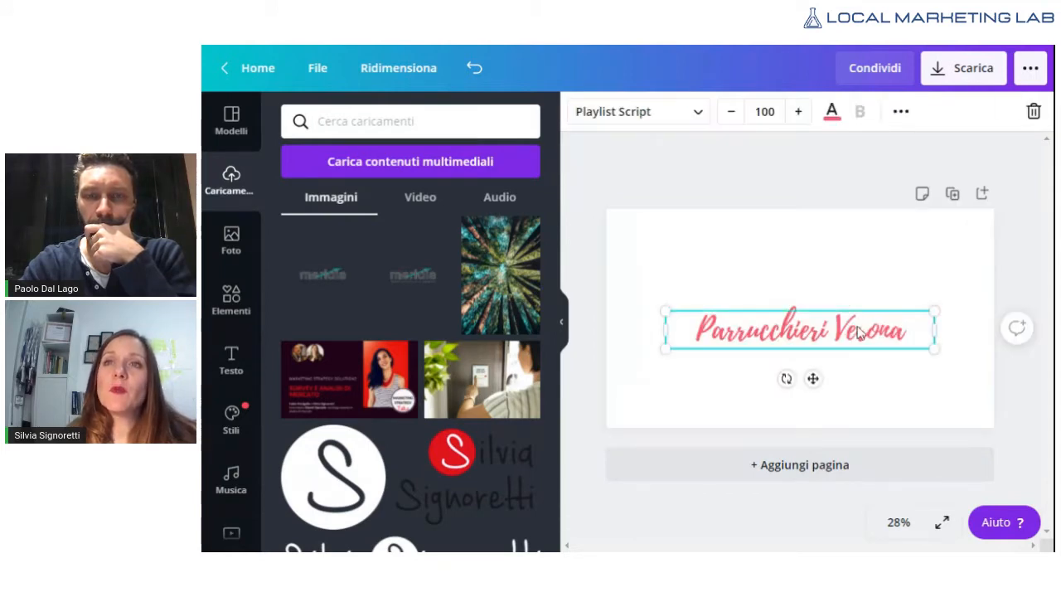
{"action": "key", "text": "BackSpace"}
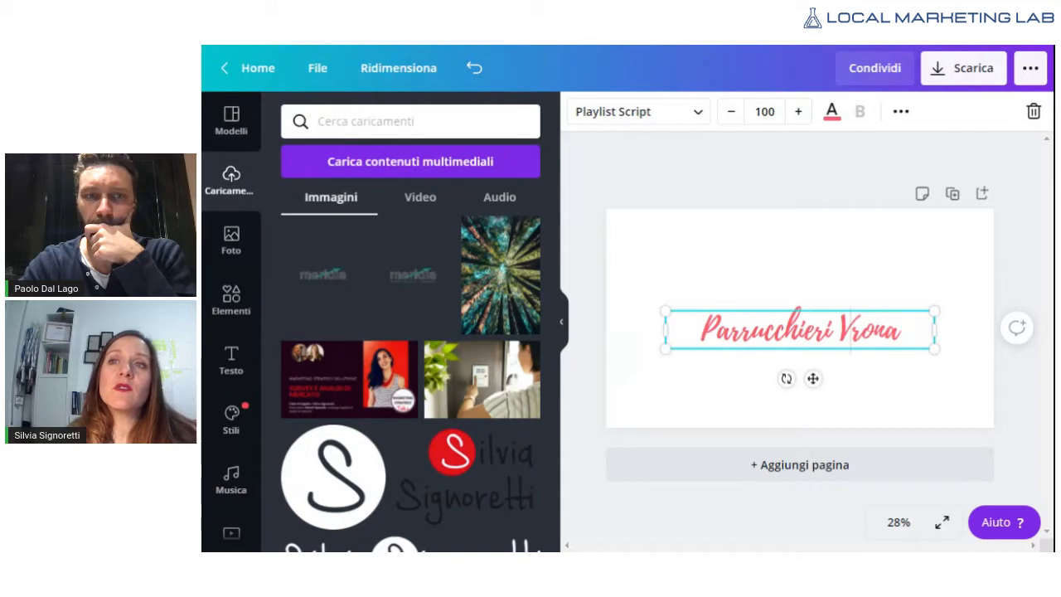
{"action": "left_click", "coordinate": [923, 354]}
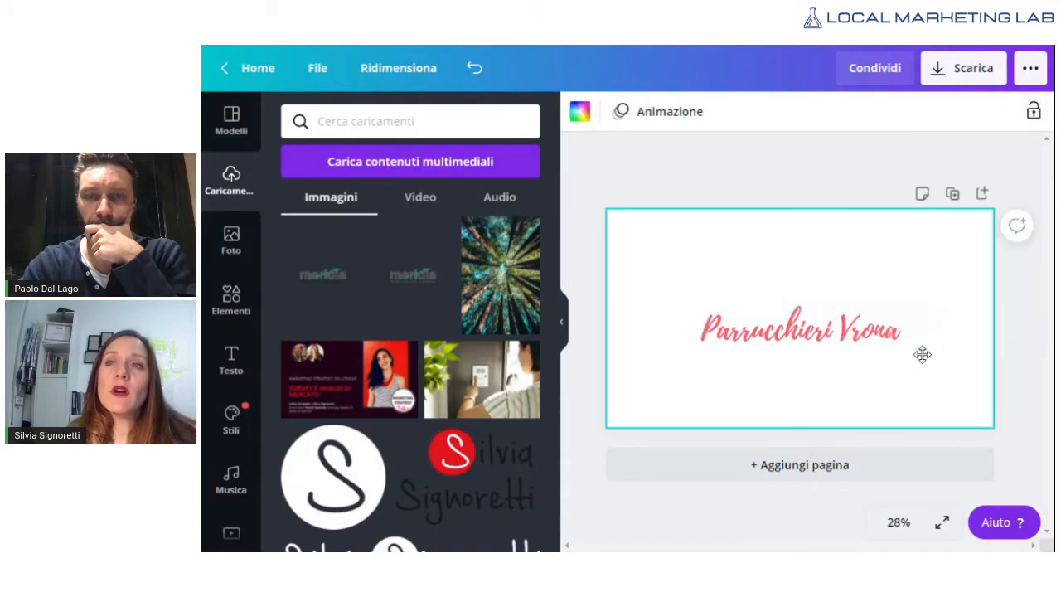
Step: Delete the "Parrucchieri Vrona" title and add the uploaded photo of two dogs running through water to the blank page
{"action": "left_click", "coordinate": [893, 340]}
{"action": "key", "text": "Delete"}
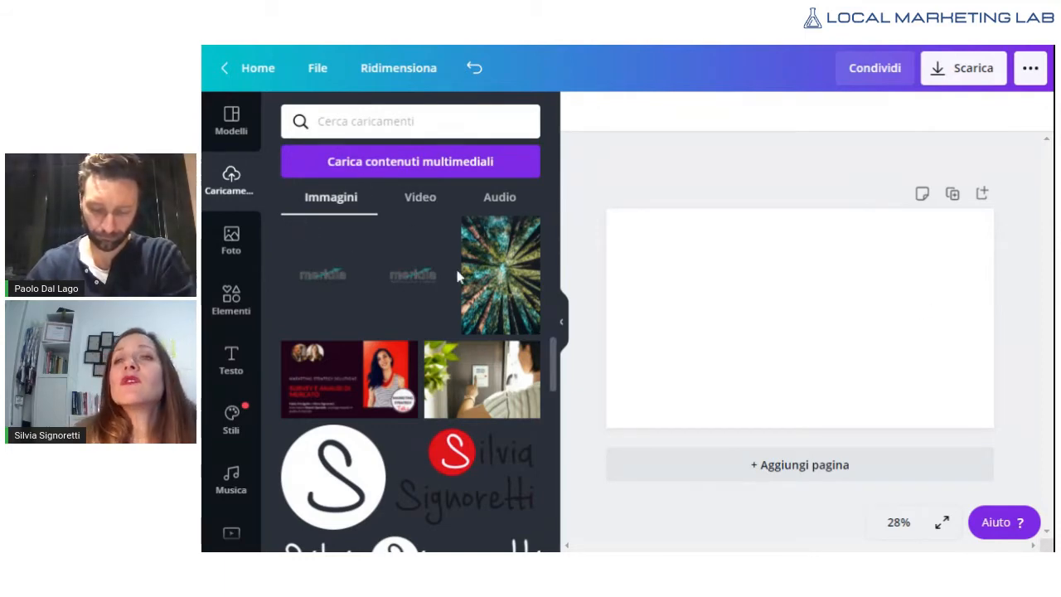
{"action": "scroll", "coordinate": [457, 265], "scroll_direction": "down", "scroll_amount": 3}
{"action": "scroll", "coordinate": [458, 279], "scroll_direction": "down", "scroll_amount": 5}
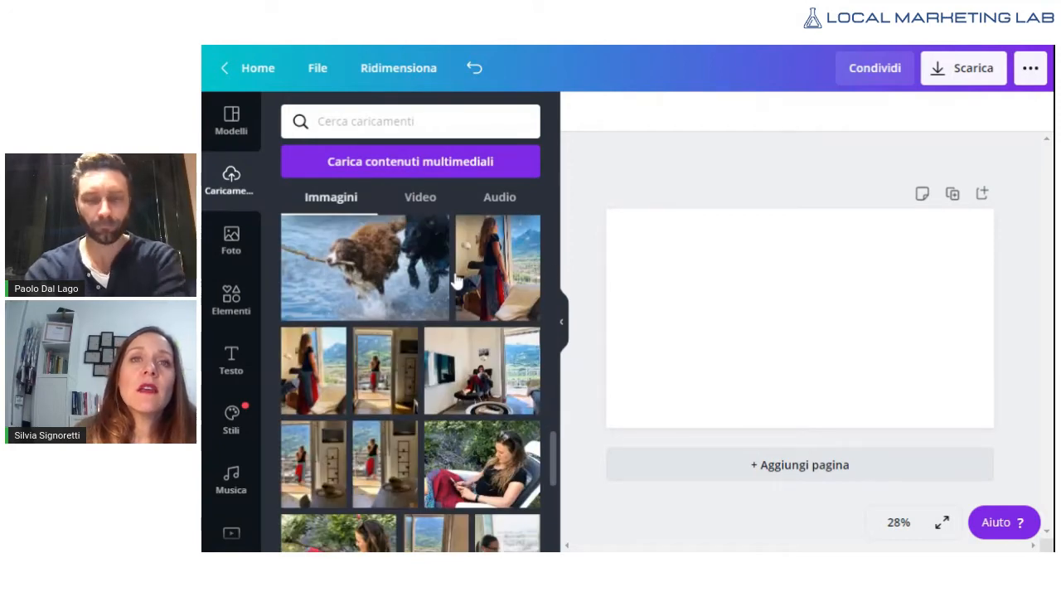
{"action": "scroll", "coordinate": [457, 280], "scroll_direction": "down", "scroll_amount": 3}
{"action": "scroll", "coordinate": [456, 280], "scroll_direction": "up", "scroll_amount": 3}
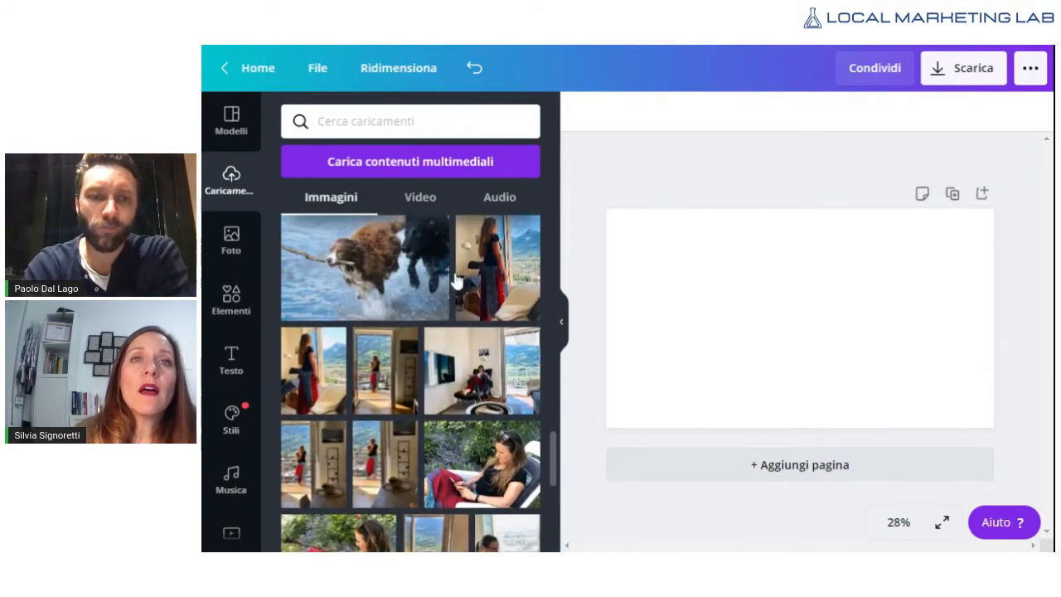
{"action": "scroll", "coordinate": [458, 281], "scroll_direction": "up", "scroll_amount": 1}
{"action": "left_click", "coordinate": [368, 347]}
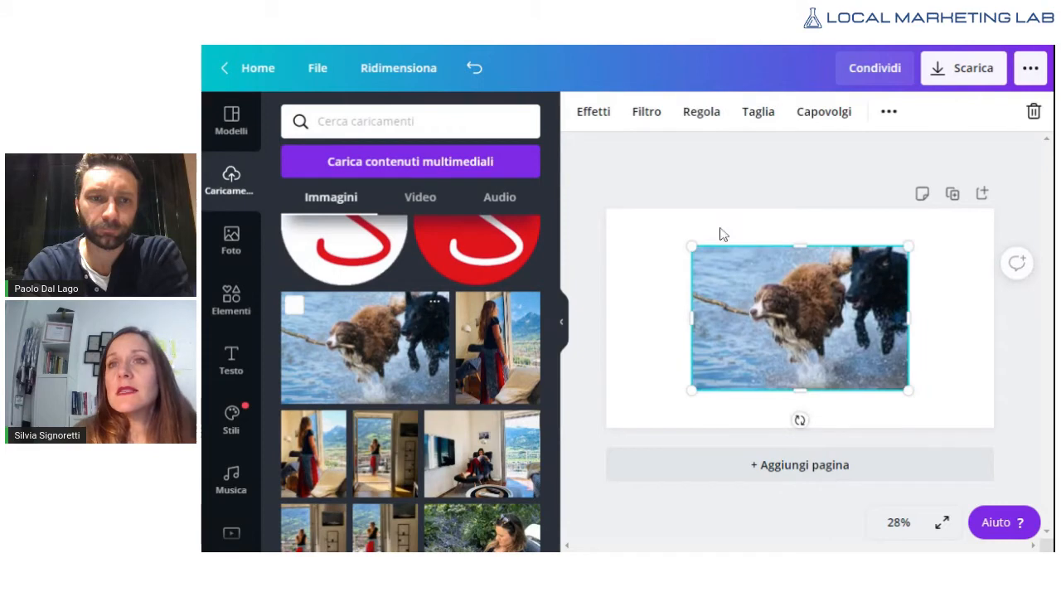
Step: Enlarge the dog photo to about 1708 × 1137 so it fills the whole page, and shift it slightly down
{"action": "left_click_drag", "start_coordinate": [905, 250], "coordinate": [1000, 205]}
{"action": "left_click_drag", "start_coordinate": [694, 395], "coordinate": [580, 445]}
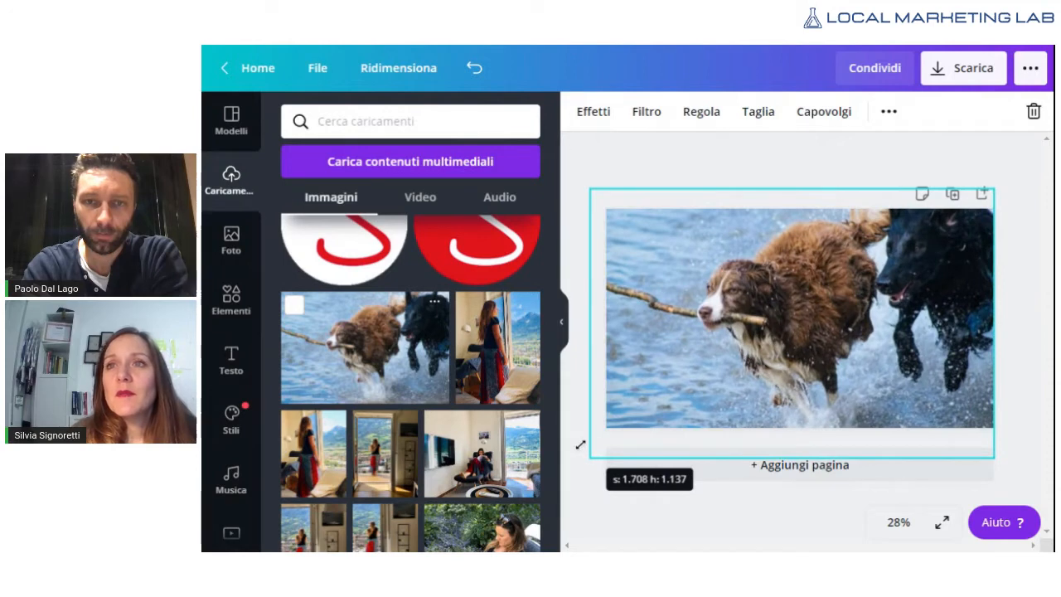
{"action": "left_click_drag", "start_coordinate": [877, 261], "coordinate": [877, 274]}
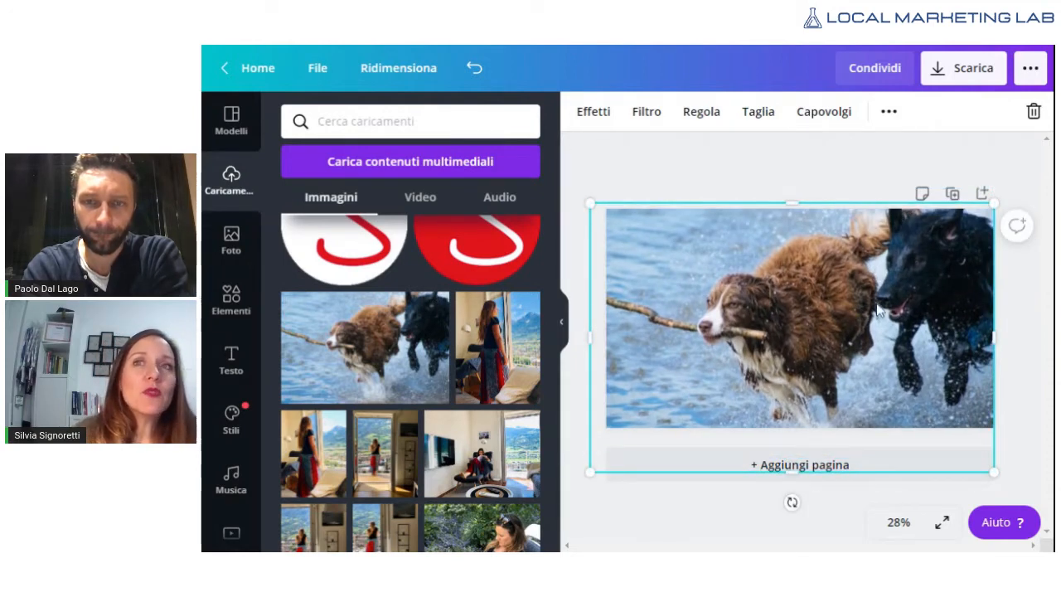
{"action": "left_click", "coordinate": [832, 183]}
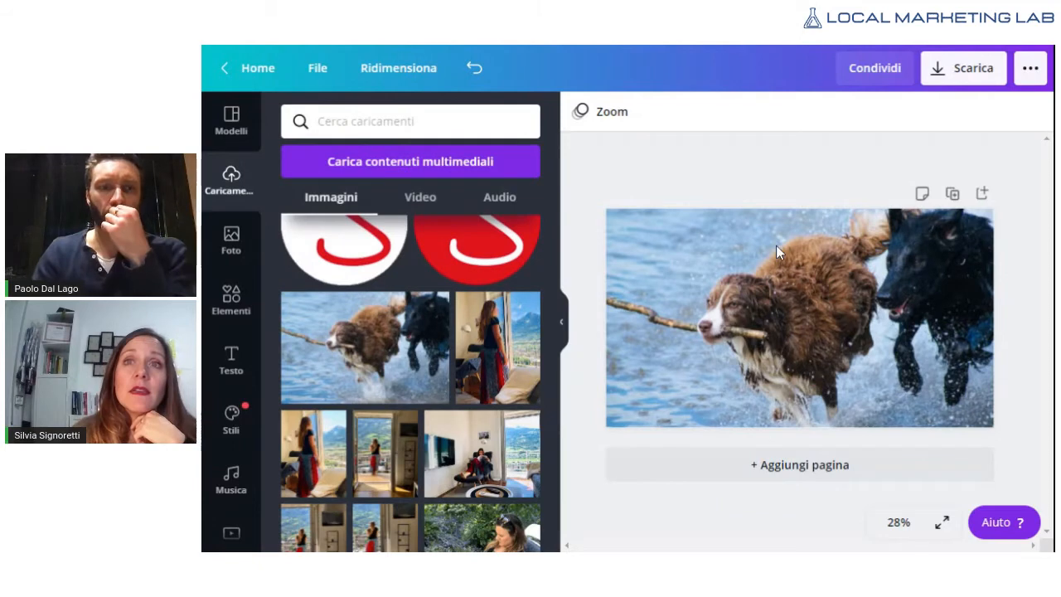
{"action": "left_click", "coordinate": [665, 254]}
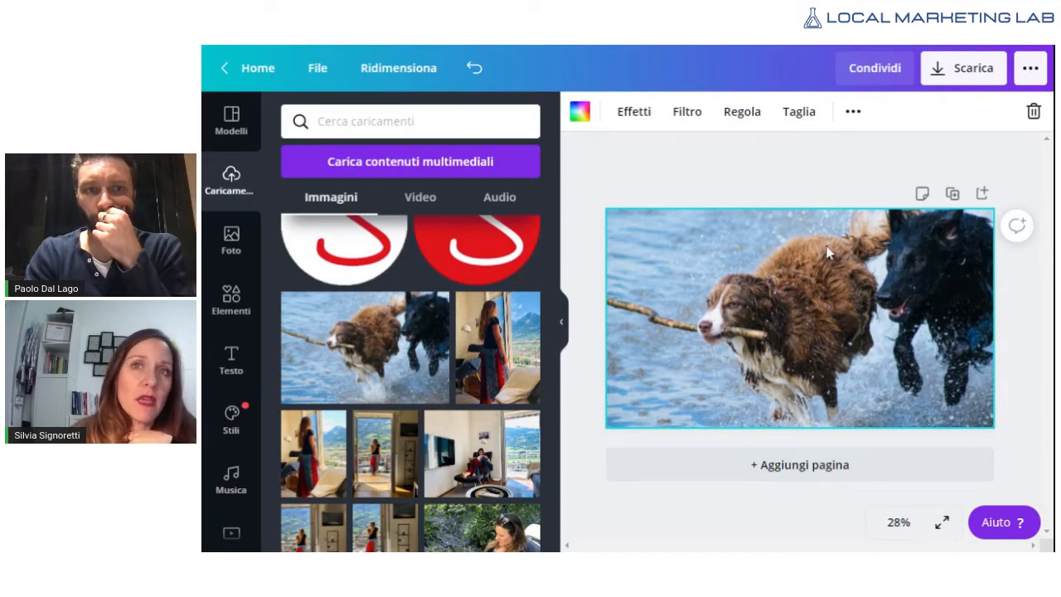
Step: Browse the ready-made font combinations in the text library for a design to place on the photo
{"action": "left_click", "coordinate": [233, 358]}
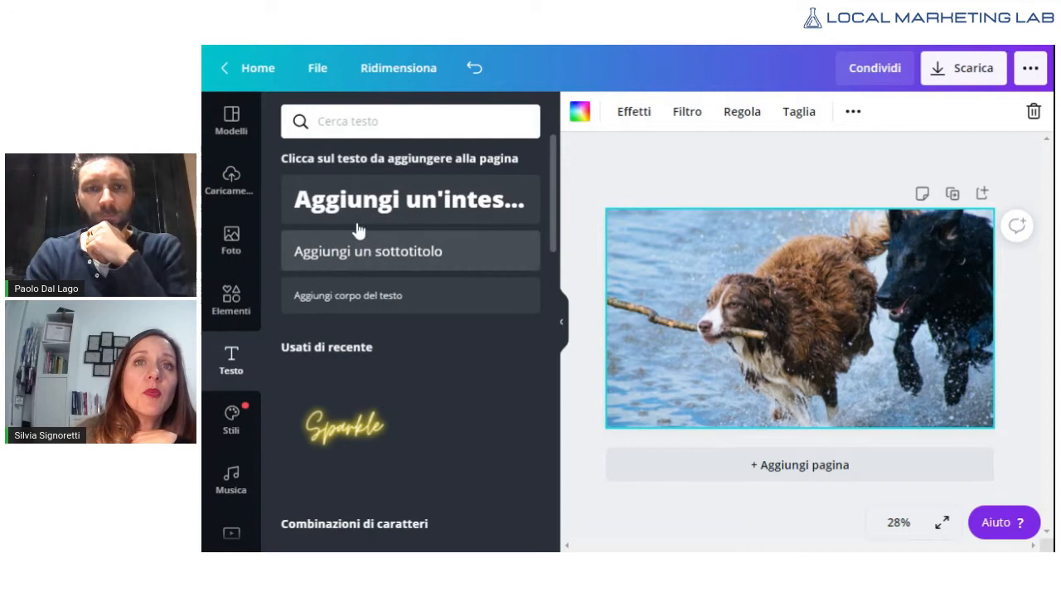
{"action": "scroll", "coordinate": [337, 315], "scroll_direction": "down", "scroll_amount": 5}
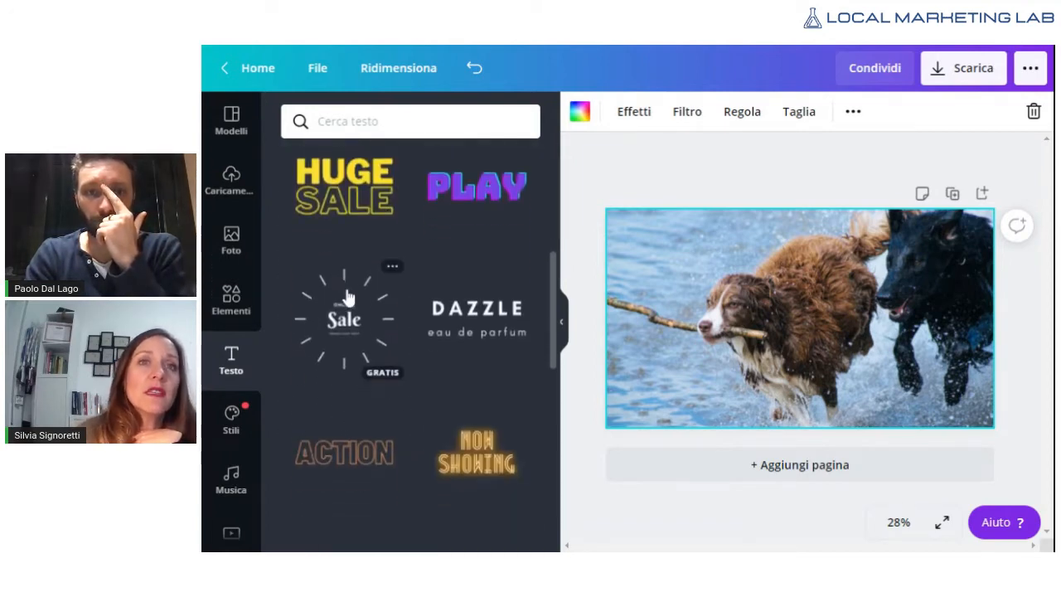
{"action": "scroll", "coordinate": [348, 290], "scroll_direction": "down", "scroll_amount": 1}
{"action": "scroll", "coordinate": [379, 240], "scroll_direction": "down", "scroll_amount": 2}
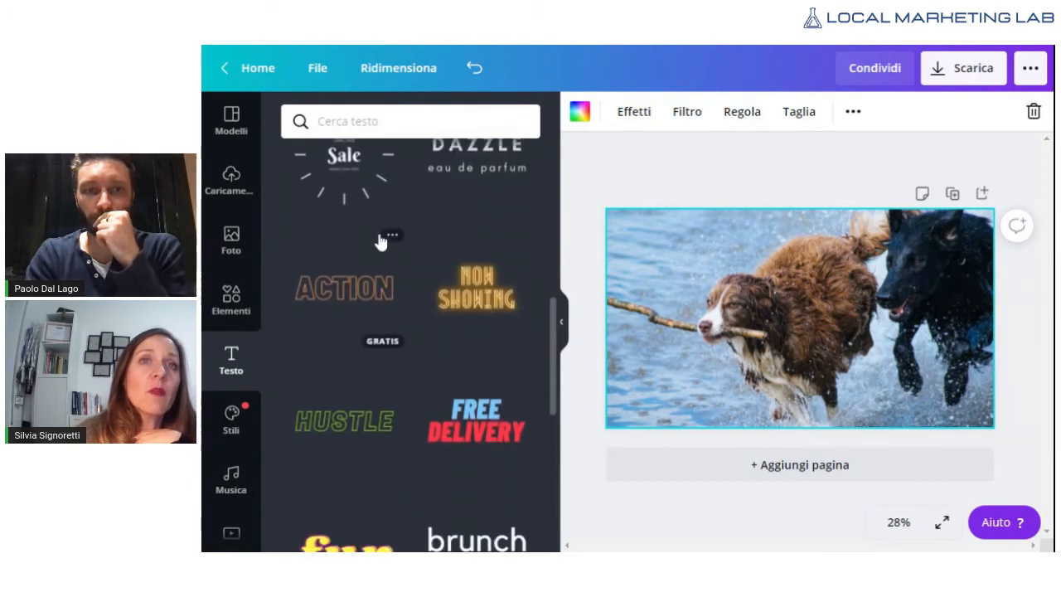
{"action": "scroll", "coordinate": [381, 241], "scroll_direction": "down", "scroll_amount": 2}
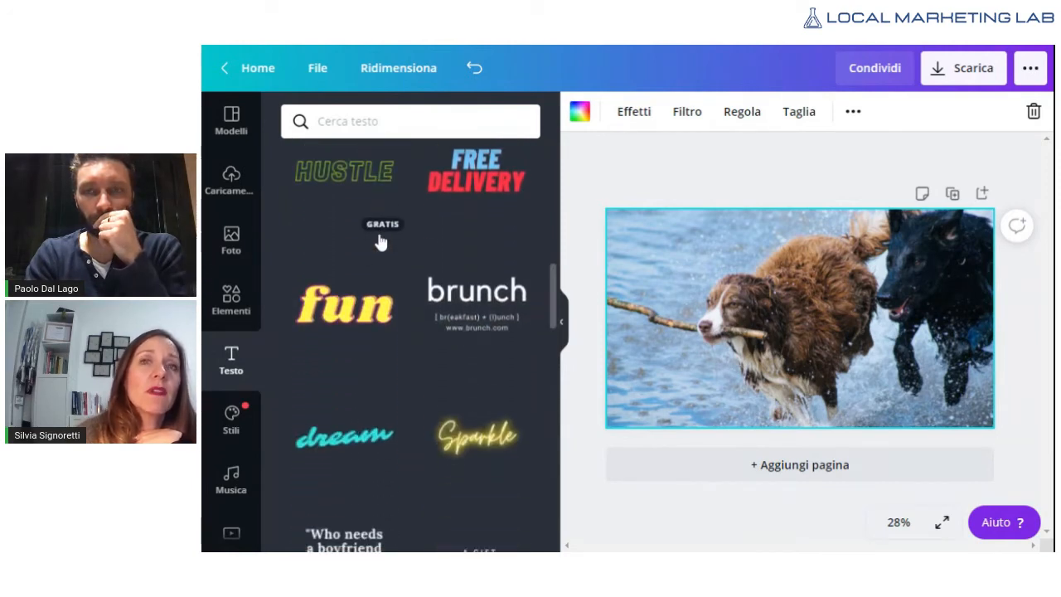
{"action": "scroll", "coordinate": [378, 241], "scroll_direction": "down", "scroll_amount": 1}
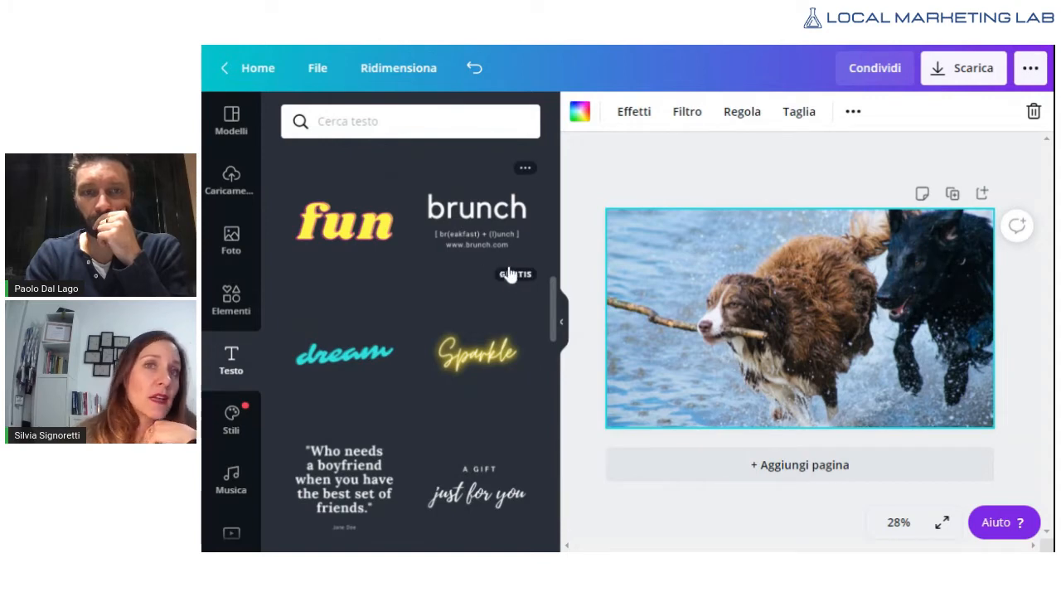
{"action": "scroll", "coordinate": [505, 253], "scroll_direction": "down", "scroll_amount": 3}
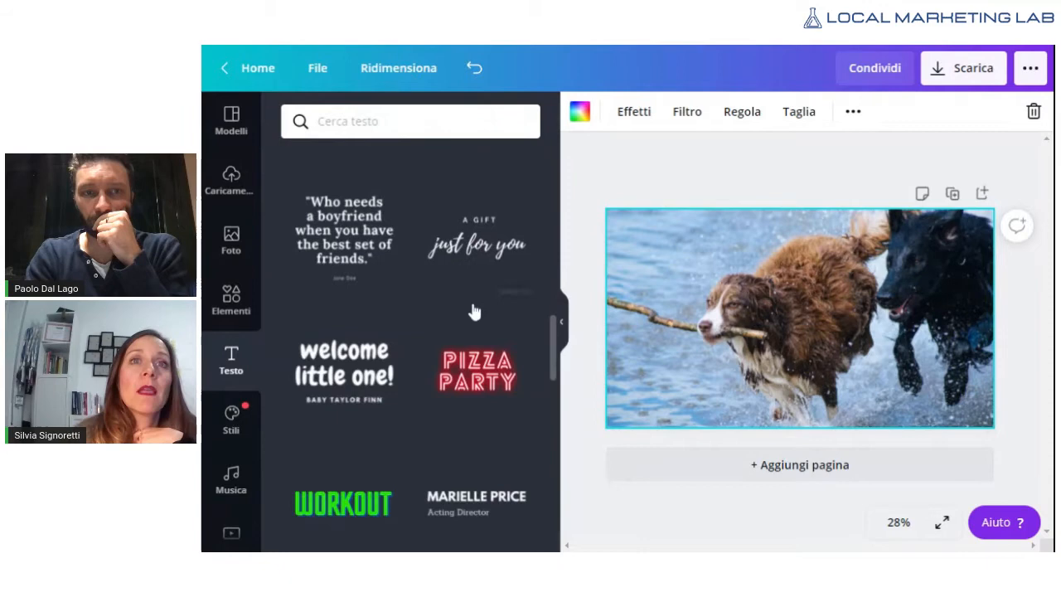
{"action": "scroll", "coordinate": [473, 284], "scroll_direction": "down", "scroll_amount": 1}
{"action": "scroll", "coordinate": [473, 284], "scroll_direction": "down", "scroll_amount": 2}
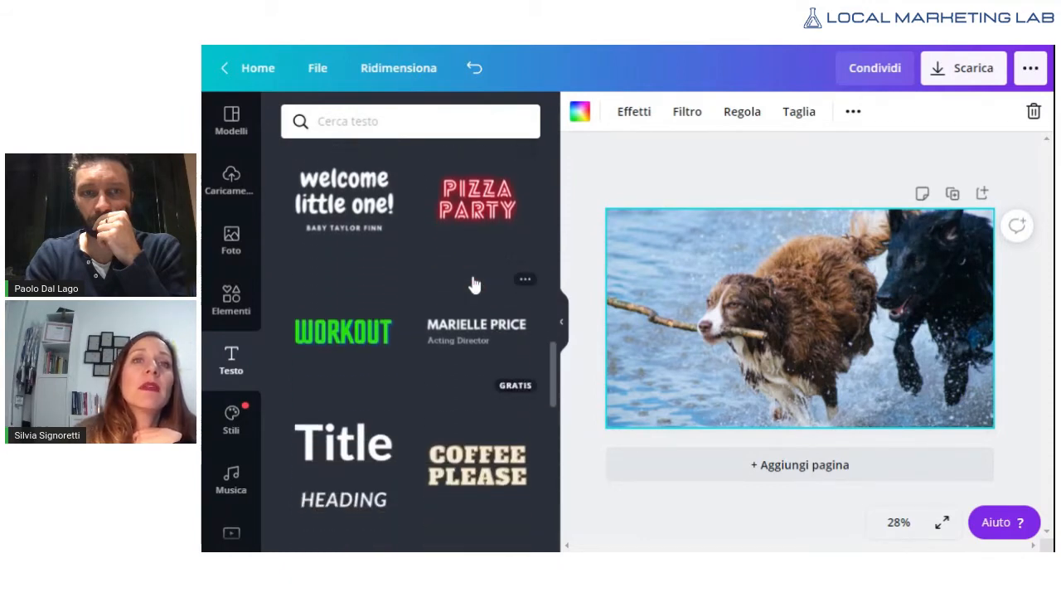
{"action": "scroll", "coordinate": [473, 284], "scroll_direction": "down", "scroll_amount": 2}
{"action": "scroll", "coordinate": [473, 284], "scroll_direction": "down", "scroll_amount": 2}
{"action": "scroll", "coordinate": [423, 276], "scroll_direction": "down", "scroll_amount": 1}
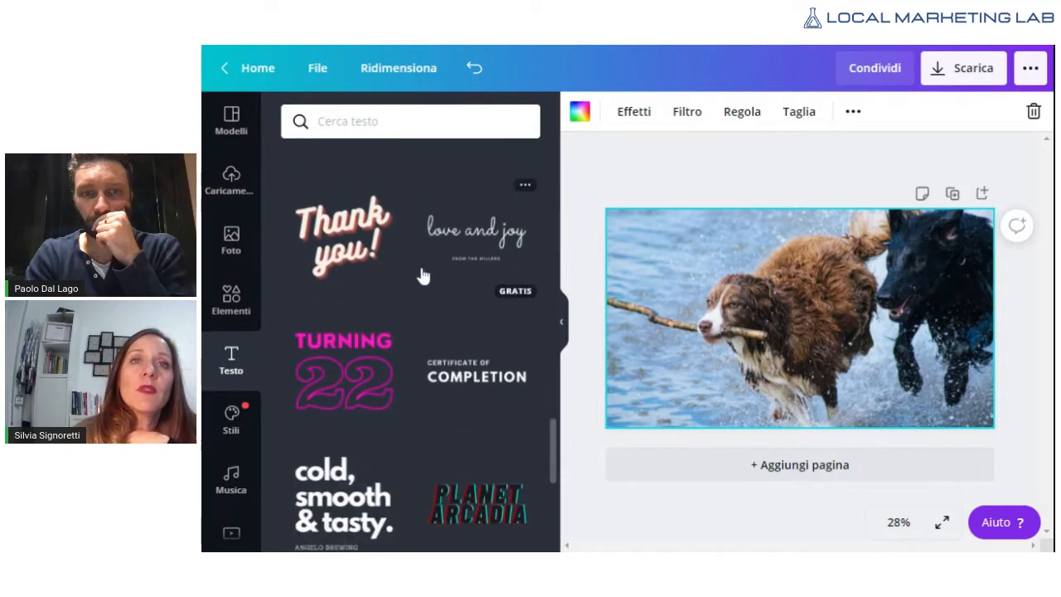
{"action": "scroll", "coordinate": [403, 276], "scroll_direction": "down", "scroll_amount": 1}
{"action": "scroll", "coordinate": [404, 300], "scroll_direction": "down", "scroll_amount": 2}
{"action": "scroll", "coordinate": [404, 300], "scroll_direction": "down", "scroll_amount": 1}
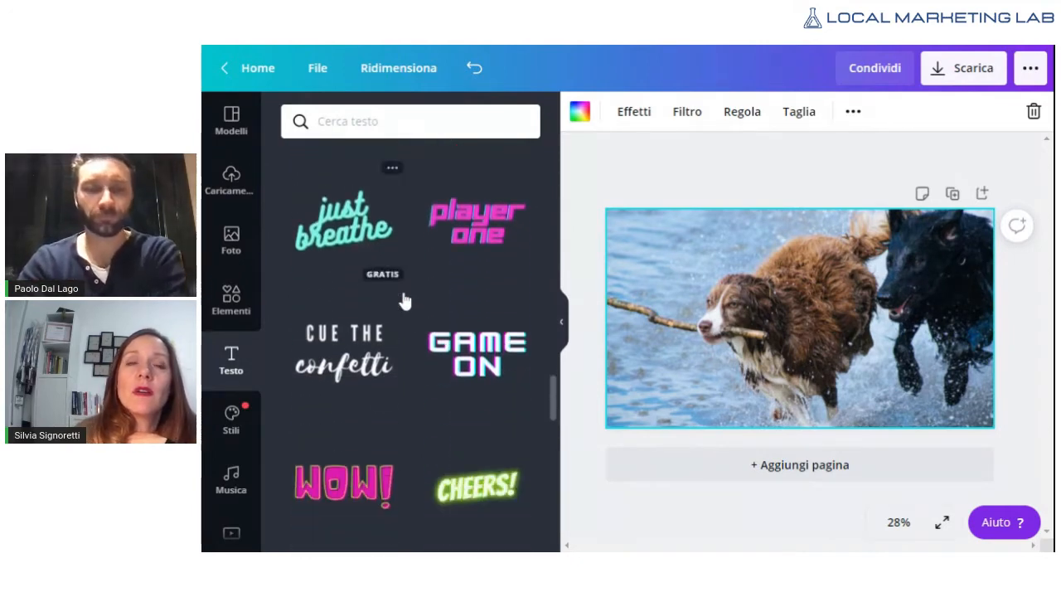
{"action": "scroll", "coordinate": [405, 300], "scroll_direction": "down", "scroll_amount": 2}
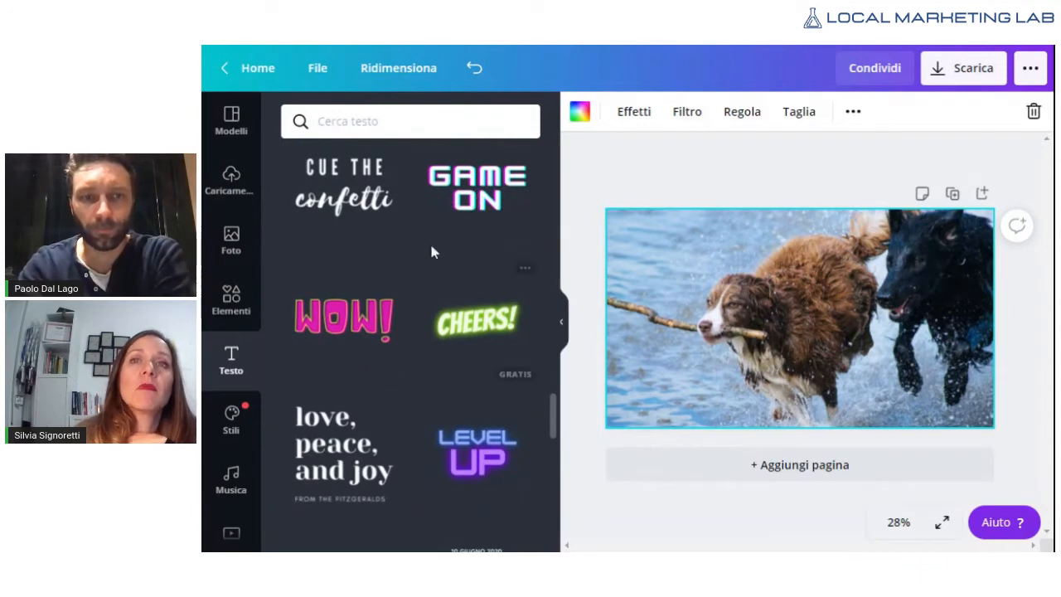
{"action": "scroll", "coordinate": [457, 284], "scroll_direction": "down", "scroll_amount": 3}
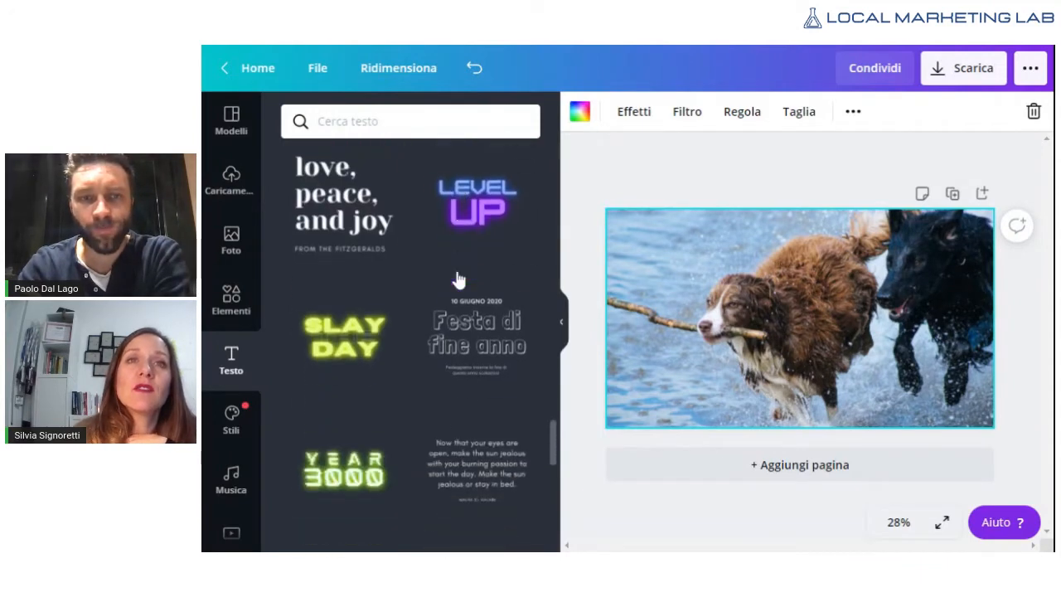
{"action": "scroll", "coordinate": [457, 263], "scroll_direction": "down", "scroll_amount": 2}
{"action": "scroll", "coordinate": [457, 263], "scroll_direction": "down", "scroll_amount": 1}
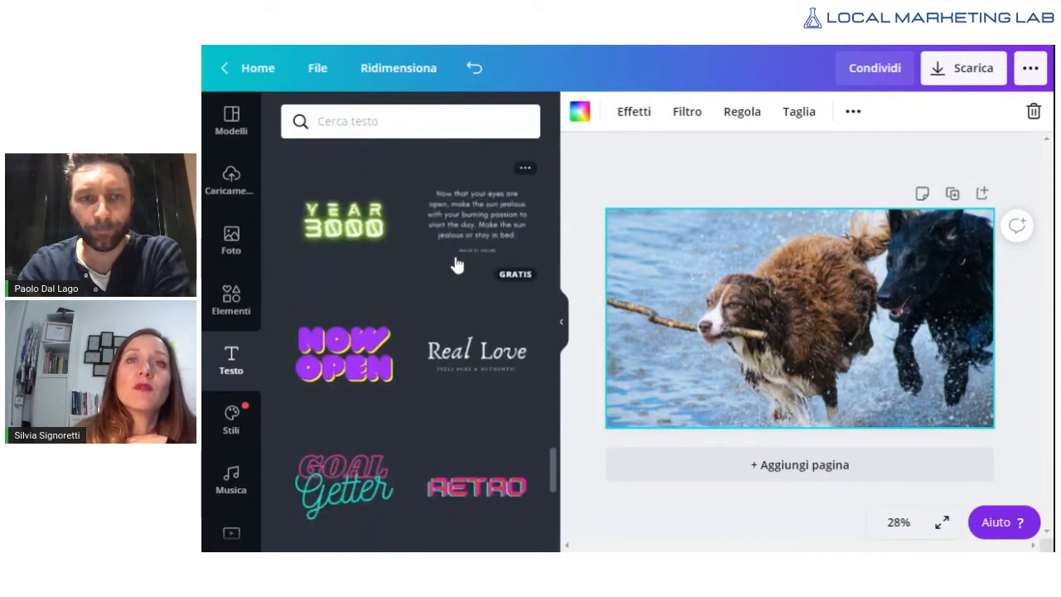
{"action": "scroll", "coordinate": [457, 263], "scroll_direction": "up", "scroll_amount": 3}
{"action": "scroll", "coordinate": [452, 282], "scroll_direction": "down", "scroll_amount": 3}
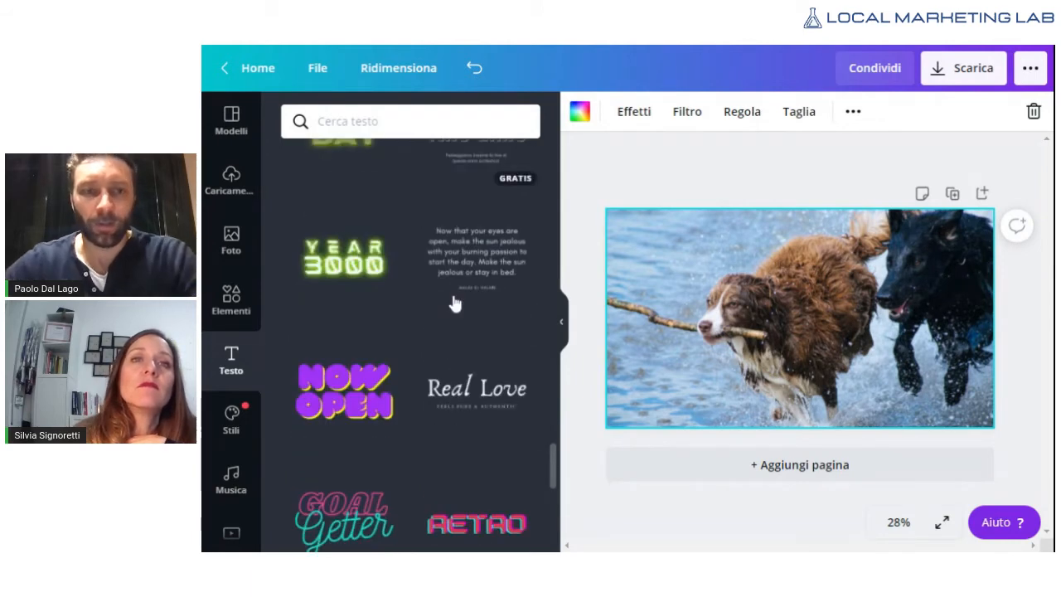
{"action": "scroll", "coordinate": [449, 286], "scroll_direction": "down", "scroll_amount": 4}
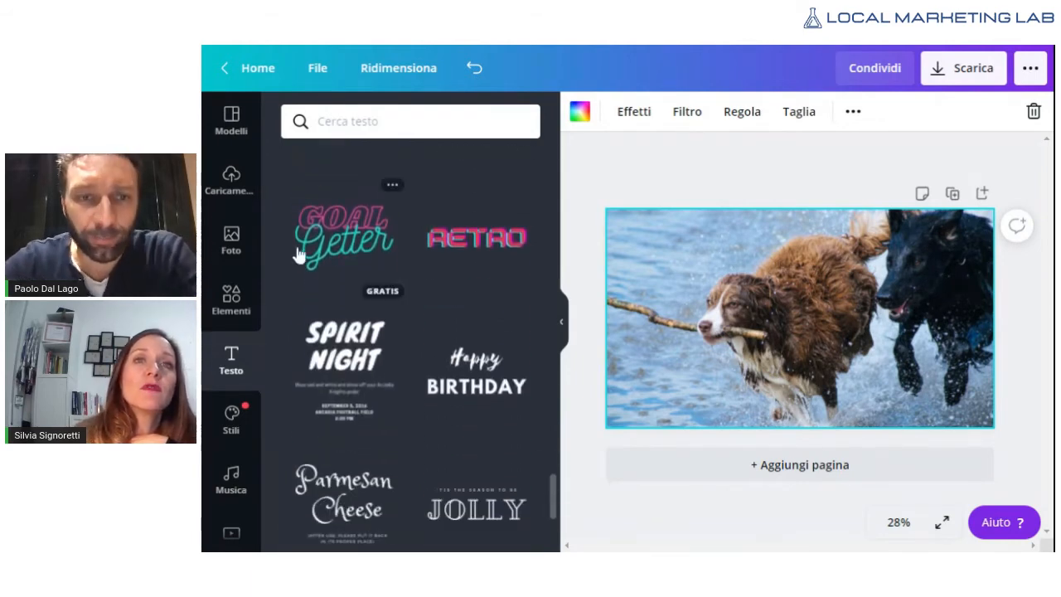
Step: Add the "Happy Birthday" font combination to the page and enlarge it over the brown dog
{"action": "left_click_drag", "start_coordinate": [416, 274], "coordinate": [723, 291]}
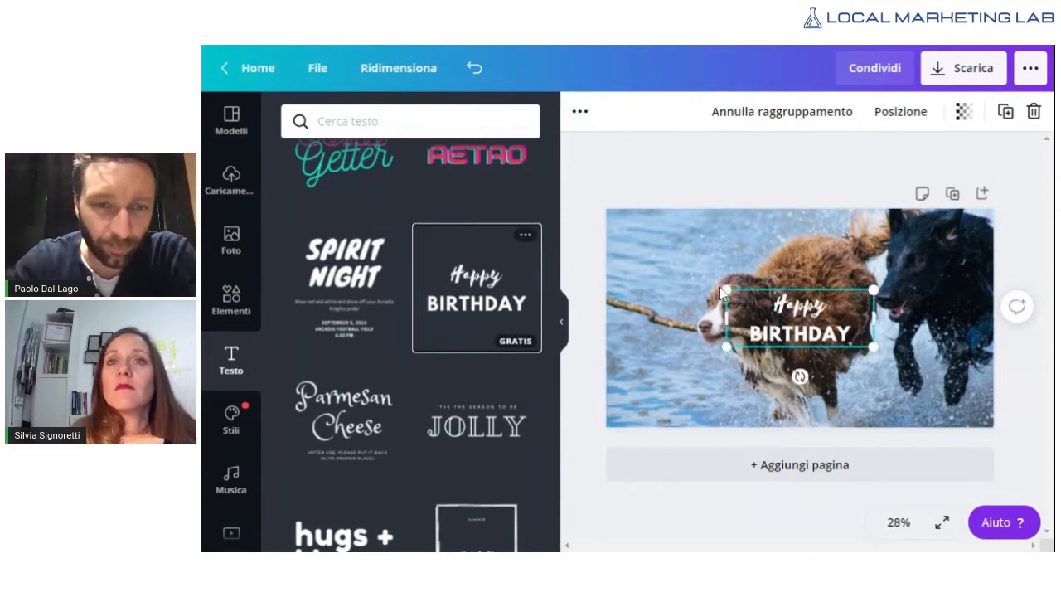
{"action": "left_click_drag", "start_coordinate": [725, 291], "coordinate": [673, 257]}
{"action": "left_click_drag", "start_coordinate": [759, 322], "coordinate": [788, 324]}
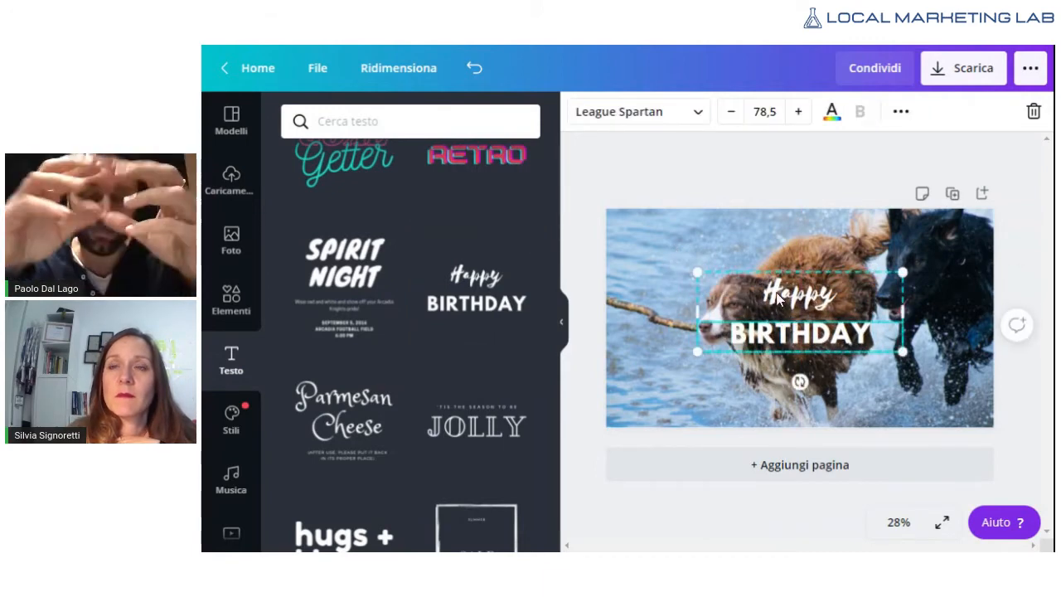
Step: Look through further ready-made text designs beyond the "Happy Birthday" combination in the text library
{"action": "scroll", "coordinate": [372, 350], "scroll_direction": "down", "scroll_amount": 10}
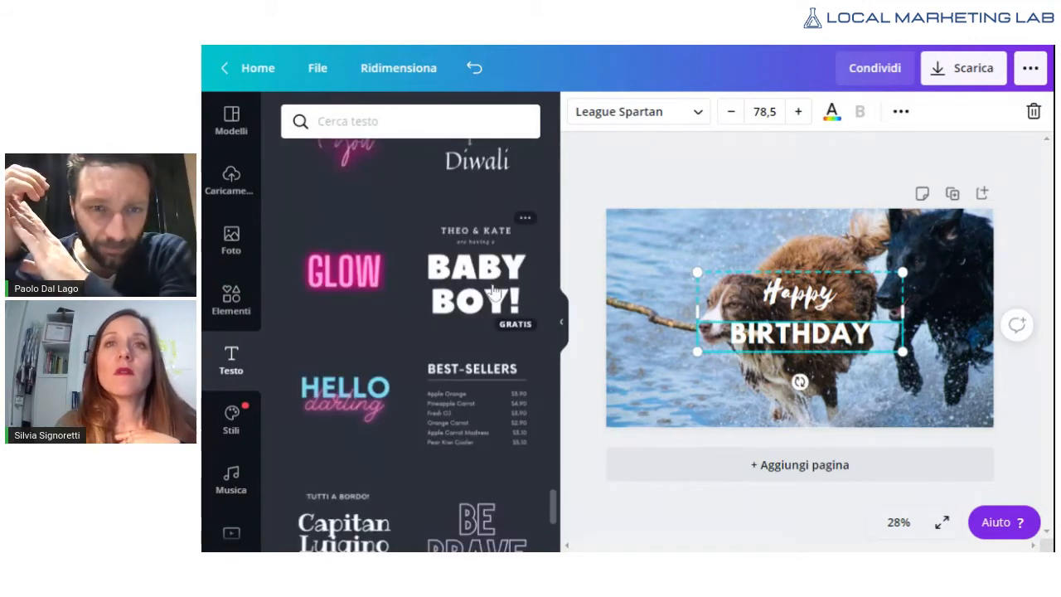
{"action": "scroll", "coordinate": [489, 321], "scroll_direction": "down", "scroll_amount": 4}
{"action": "scroll", "coordinate": [487, 321], "scroll_direction": "down", "scroll_amount": 3}
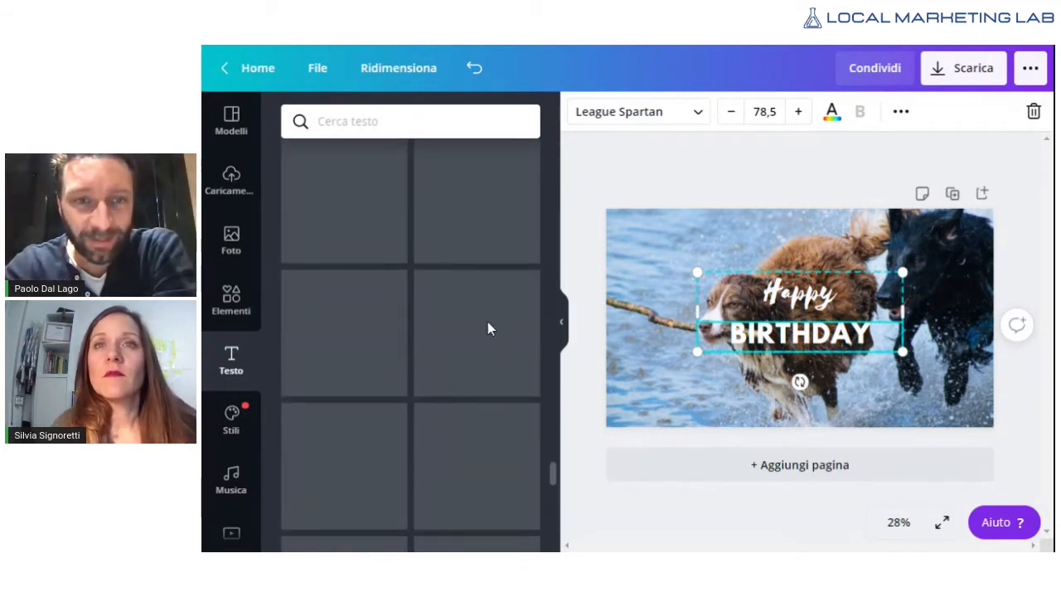
{"action": "scroll", "coordinate": [482, 348], "scroll_direction": "down", "scroll_amount": 8}
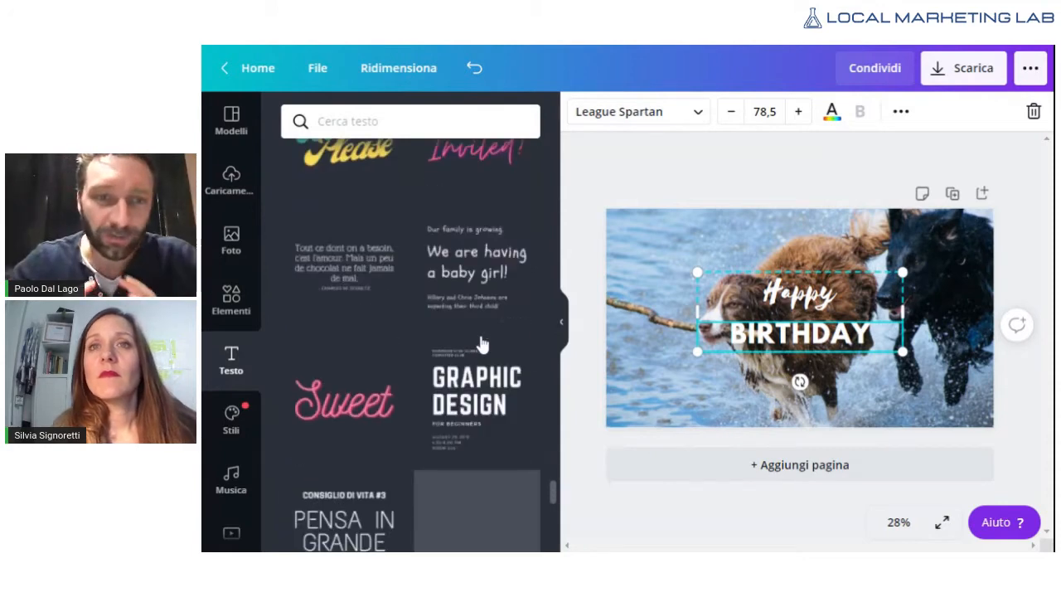
{"action": "scroll", "coordinate": [475, 339], "scroll_direction": "down", "scroll_amount": 3}
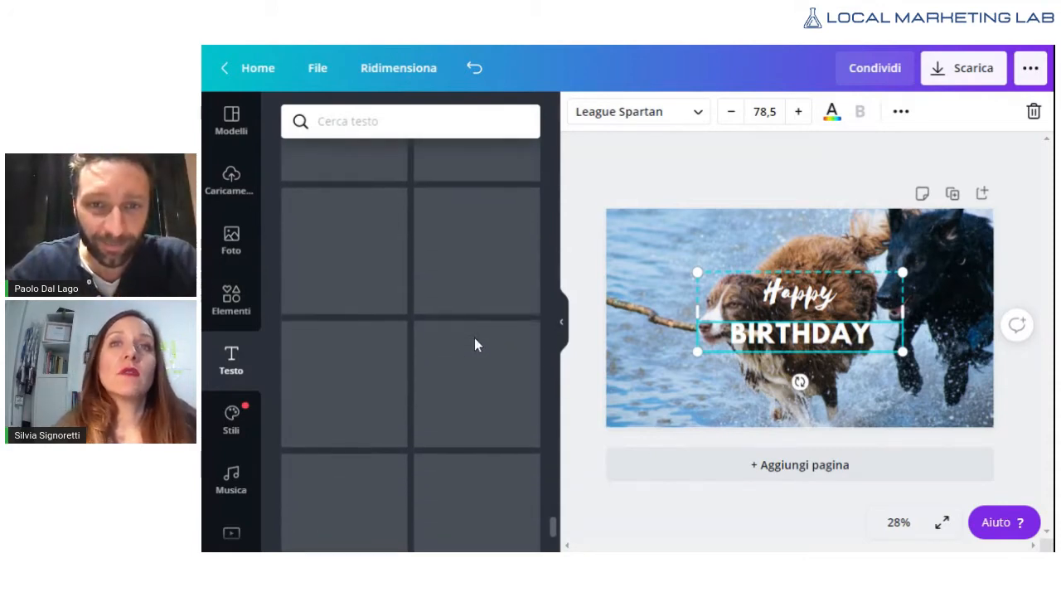
{"action": "scroll", "coordinate": [474, 344], "scroll_direction": "down", "scroll_amount": 1}
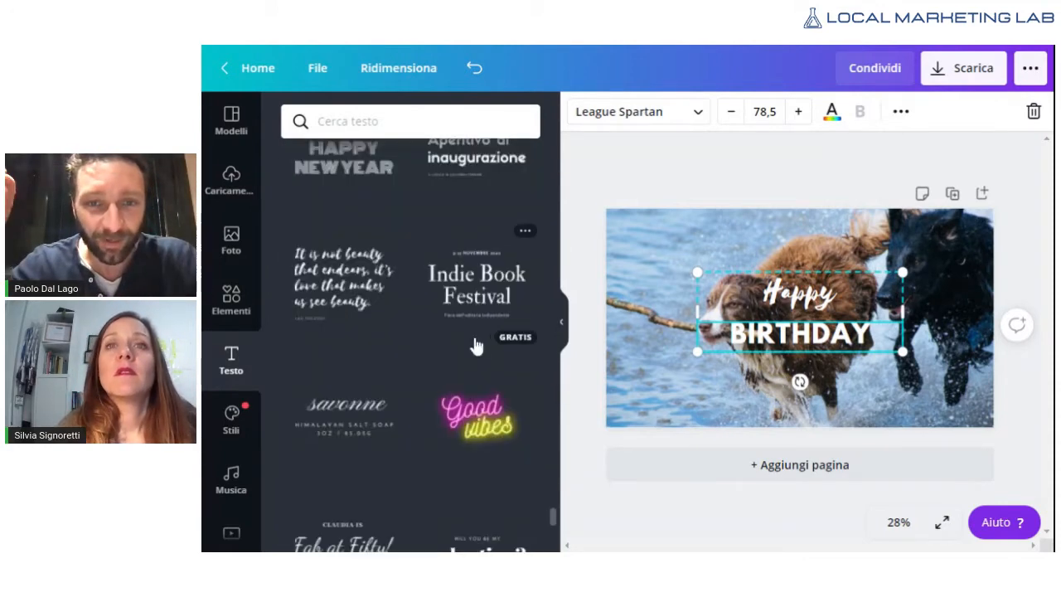
{"action": "scroll", "coordinate": [350, 303], "scroll_direction": "down", "scroll_amount": 6}
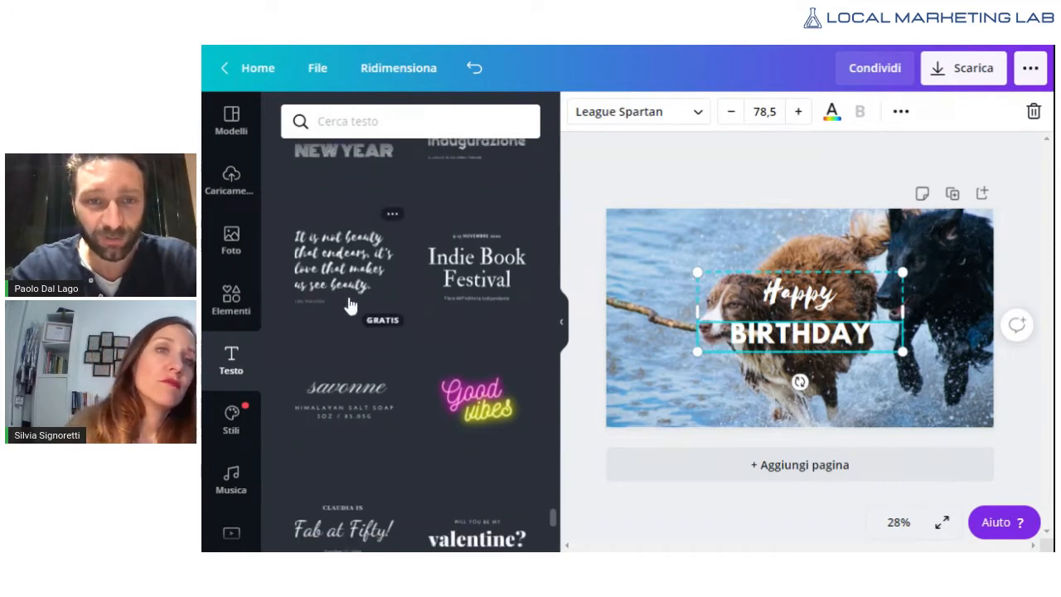
{"action": "scroll", "coordinate": [409, 303], "scroll_direction": "down", "scroll_amount": 4}
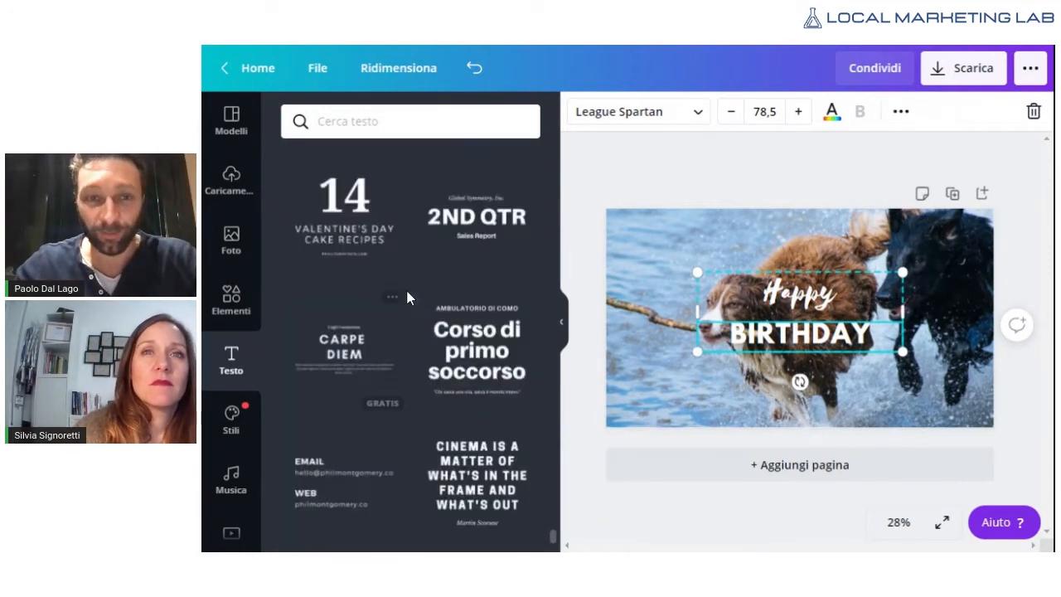
{"action": "scroll", "coordinate": [408, 299], "scroll_direction": "down", "scroll_amount": 3}
{"action": "scroll", "coordinate": [408, 298], "scroll_direction": "down", "scroll_amount": 7}
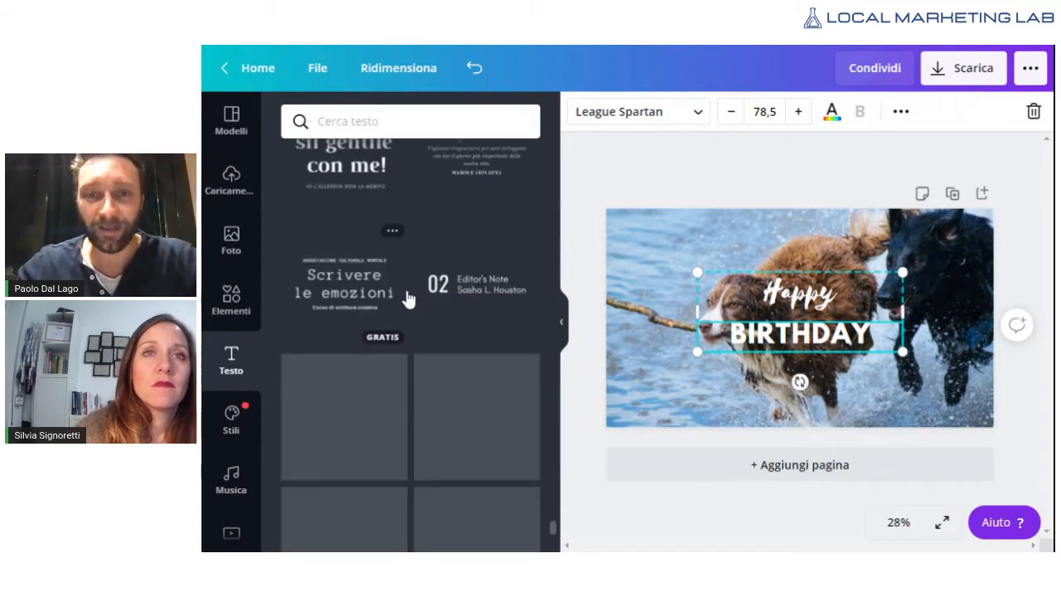
{"action": "scroll", "coordinate": [408, 298], "scroll_direction": "down", "scroll_amount": 10}
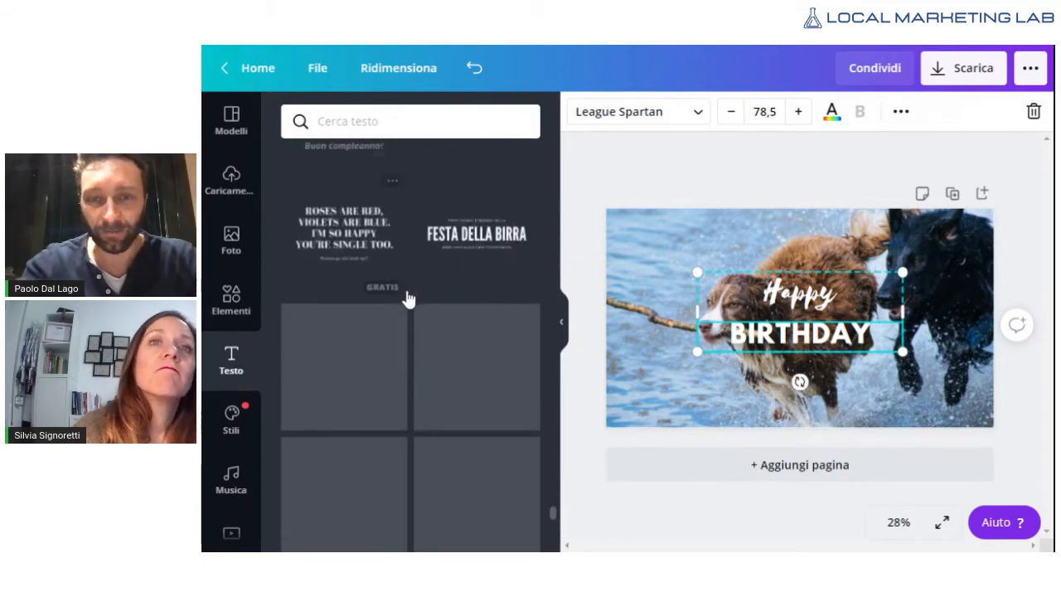
{"action": "scroll", "coordinate": [407, 298], "scroll_direction": "down", "scroll_amount": 10}
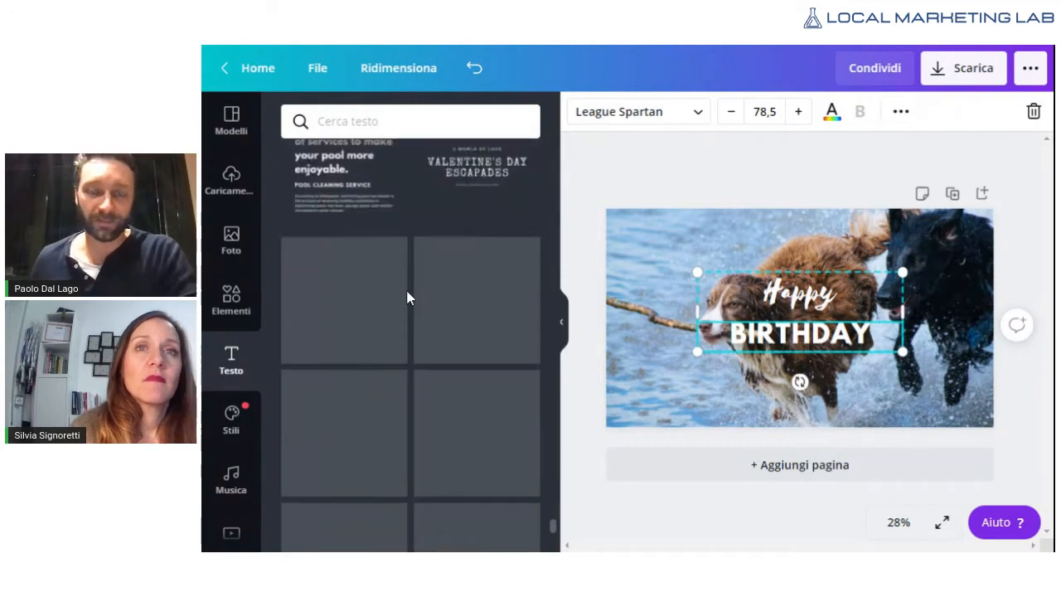
{"action": "scroll", "coordinate": [408, 297], "scroll_direction": "down", "scroll_amount": 2}
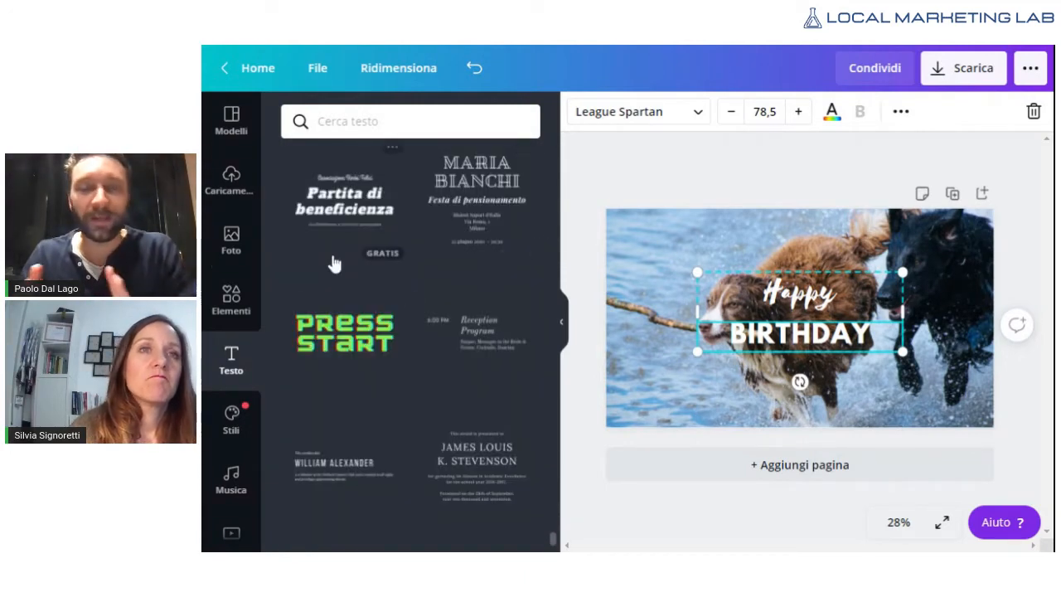
Step: Look over the element library's categories, such as lines, shapes, frames, stickers, charts and grids
{"action": "scroll", "coordinate": [418, 287], "scroll_direction": "down", "scroll_amount": 2}
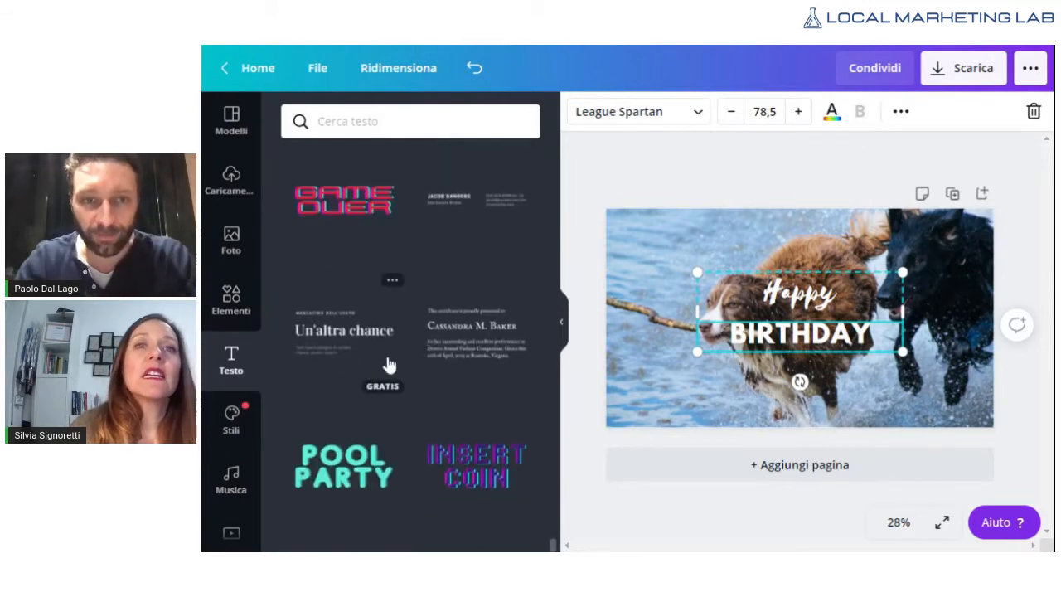
{"action": "left_click", "coordinate": [232, 300]}
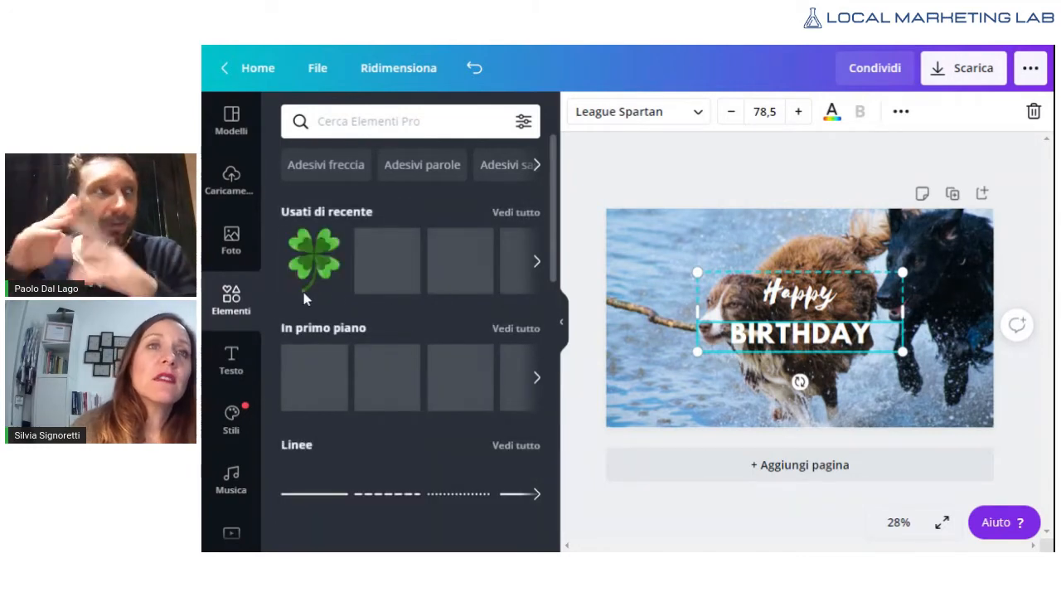
{"action": "scroll", "coordinate": [324, 308], "scroll_direction": "down", "scroll_amount": 8}
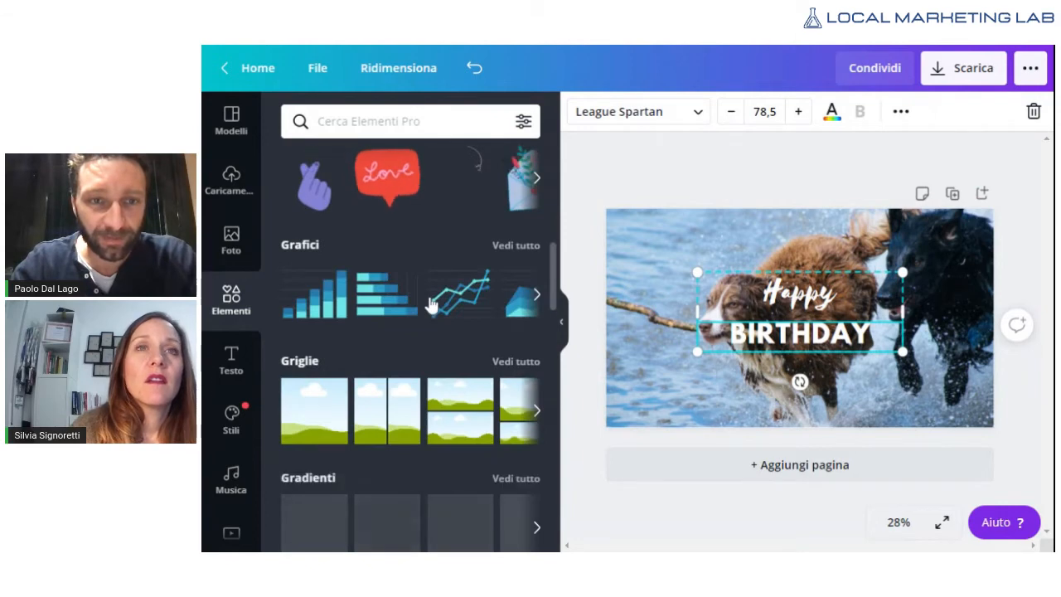
{"action": "scroll", "coordinate": [431, 305], "scroll_direction": "up", "scroll_amount": 5}
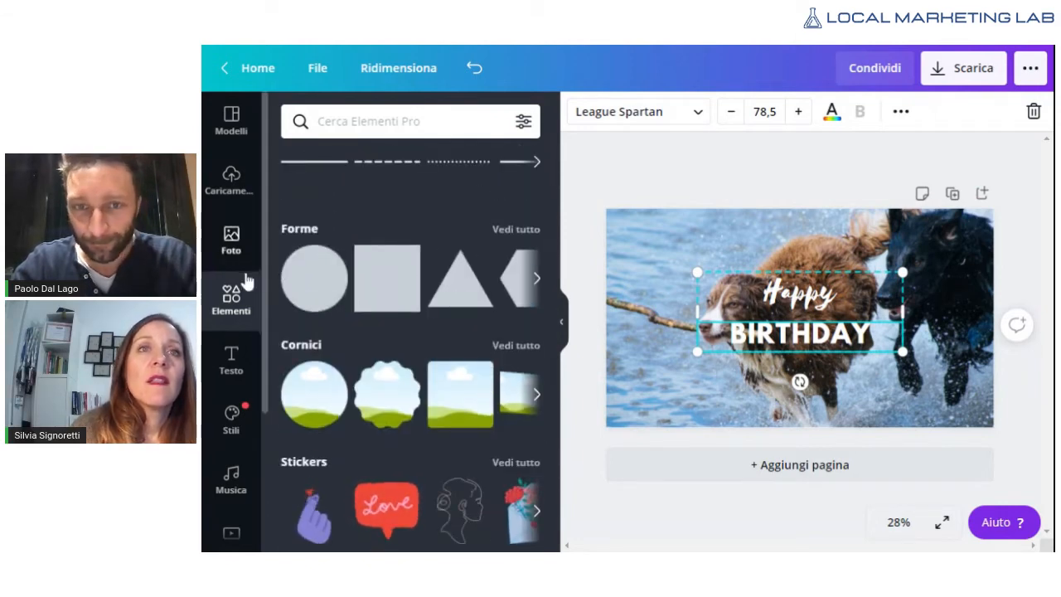
{"action": "left_click", "coordinate": [231, 361]}
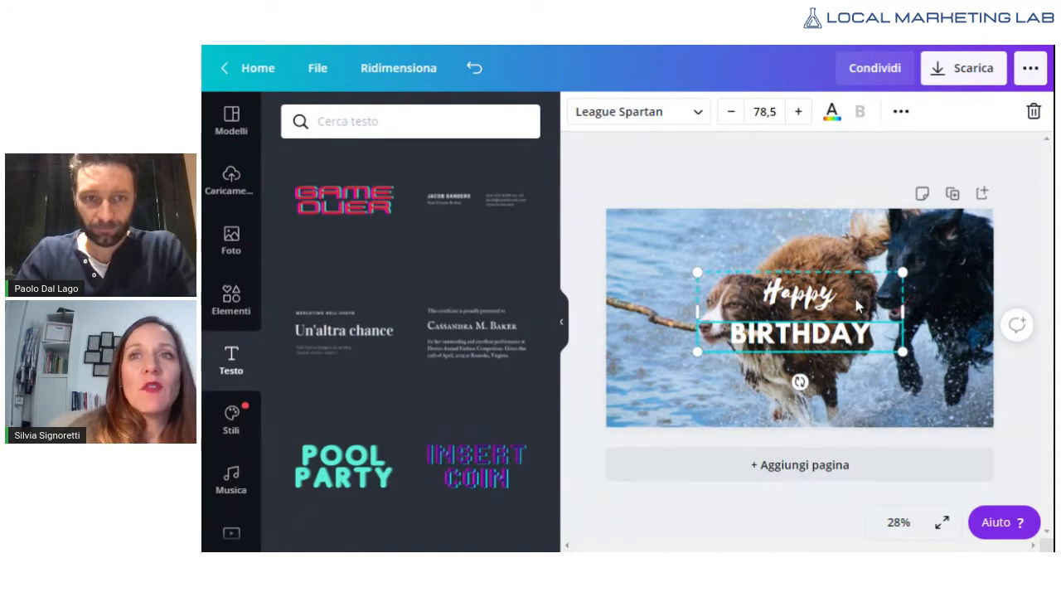
{"action": "left_click", "coordinate": [248, 305]}
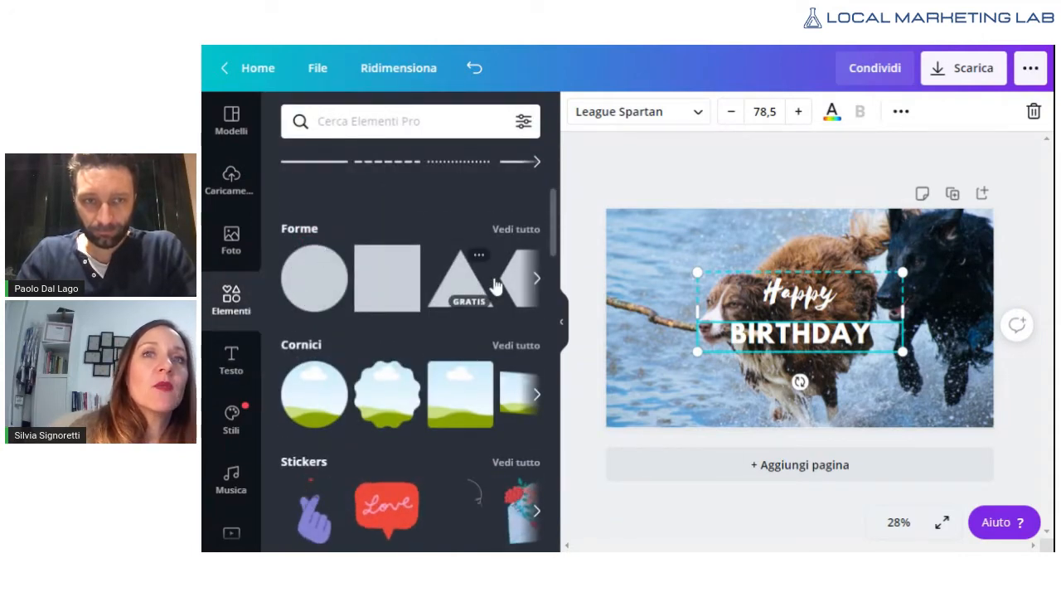
Step: Browse the full collection of shapes (Forme) in the element library
{"action": "left_click", "coordinate": [536, 280]}
{"action": "left_click", "coordinate": [536, 279]}
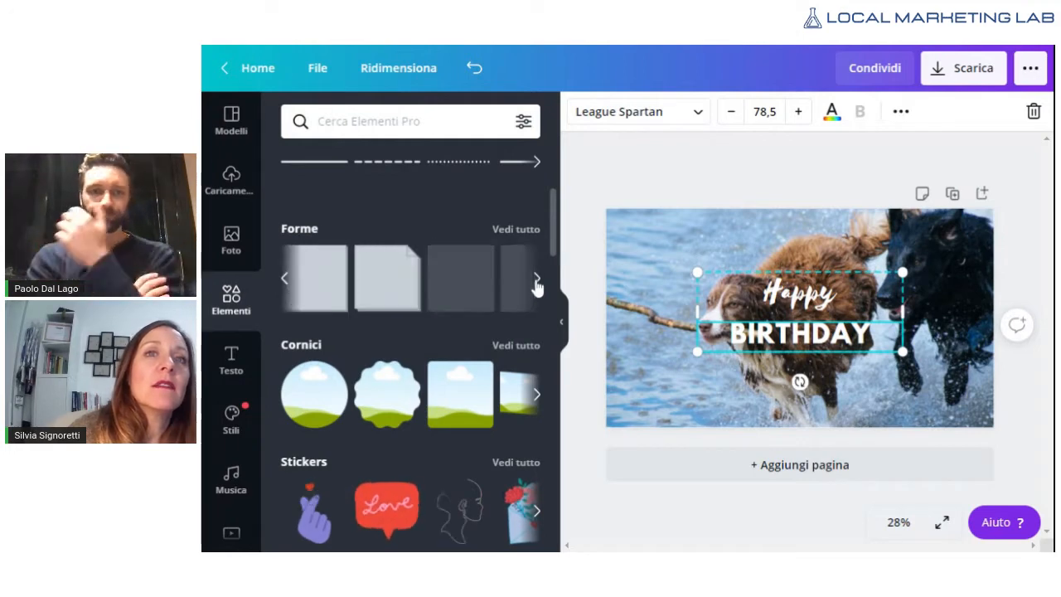
{"action": "left_click", "coordinate": [536, 279]}
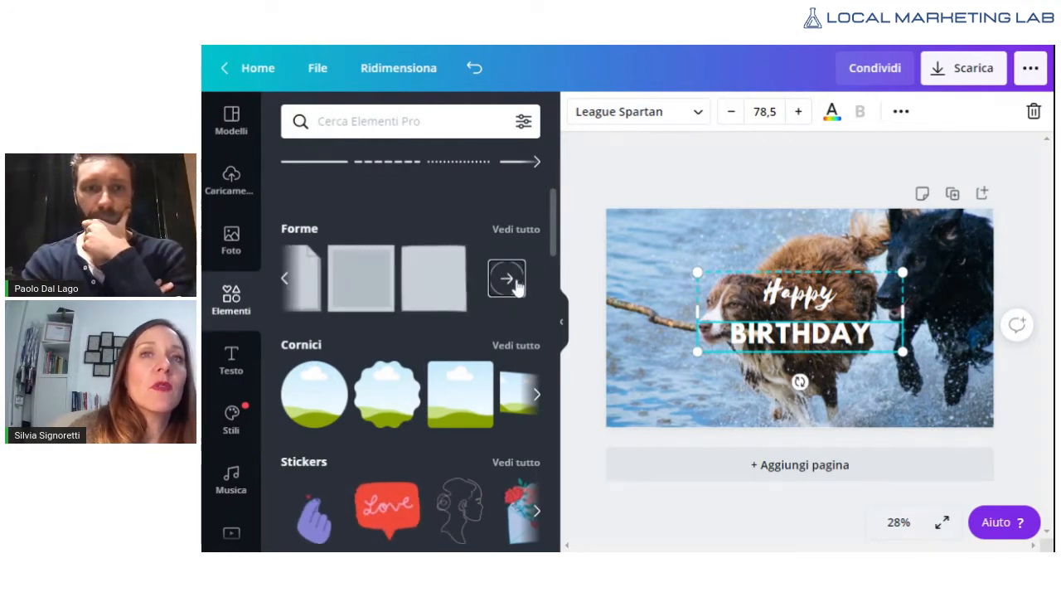
{"action": "left_click", "coordinate": [505, 280]}
{"action": "scroll", "coordinate": [421, 351], "scroll_direction": "down", "scroll_amount": 10}
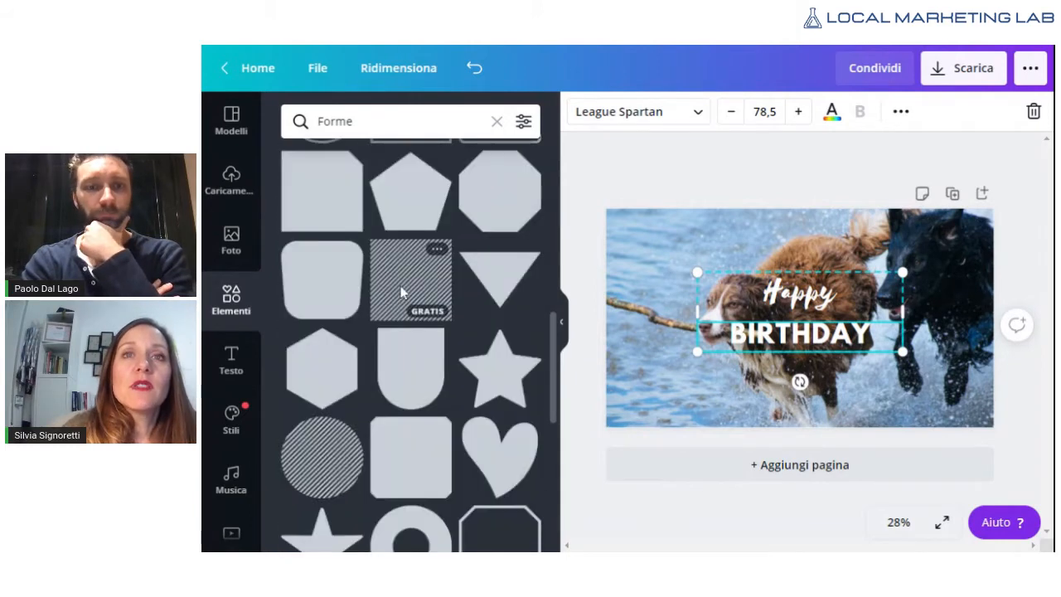
{"action": "scroll", "coordinate": [402, 294], "scroll_direction": "down", "scroll_amount": 5}
{"action": "scroll", "coordinate": [402, 294], "scroll_direction": "down", "scroll_amount": 5}
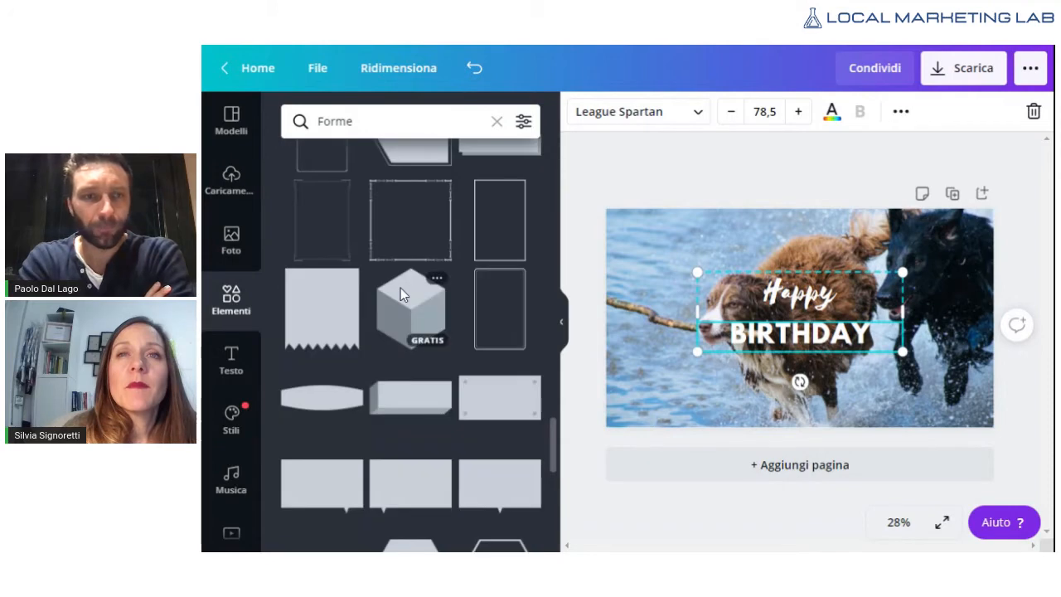
{"action": "scroll", "coordinate": [400, 294], "scroll_direction": "down", "scroll_amount": 5}
{"action": "scroll", "coordinate": [400, 295], "scroll_direction": "down", "scroll_amount": 3}
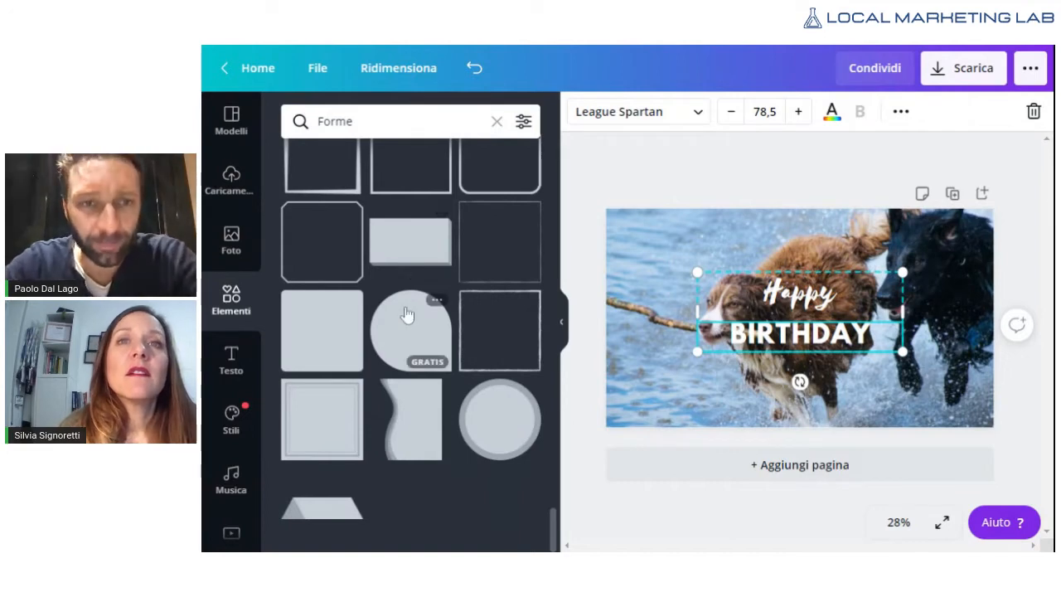
{"action": "scroll", "coordinate": [407, 316], "scroll_direction": "up", "scroll_amount": 10}
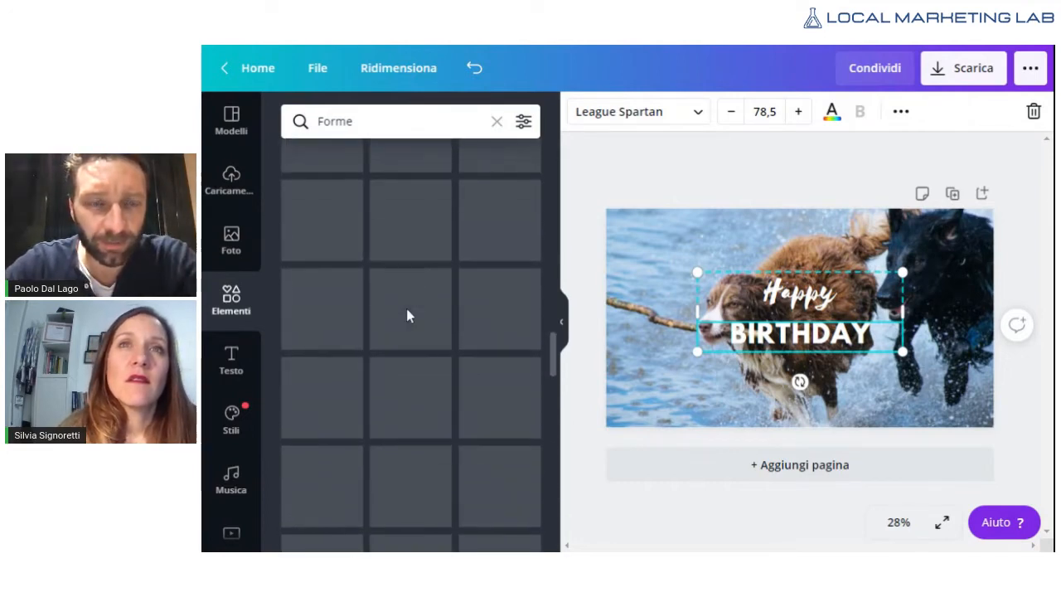
Step: Filter the shapes by both Gratis and Pro availability and look through the filtered collection
{"action": "left_click", "coordinate": [524, 122]}
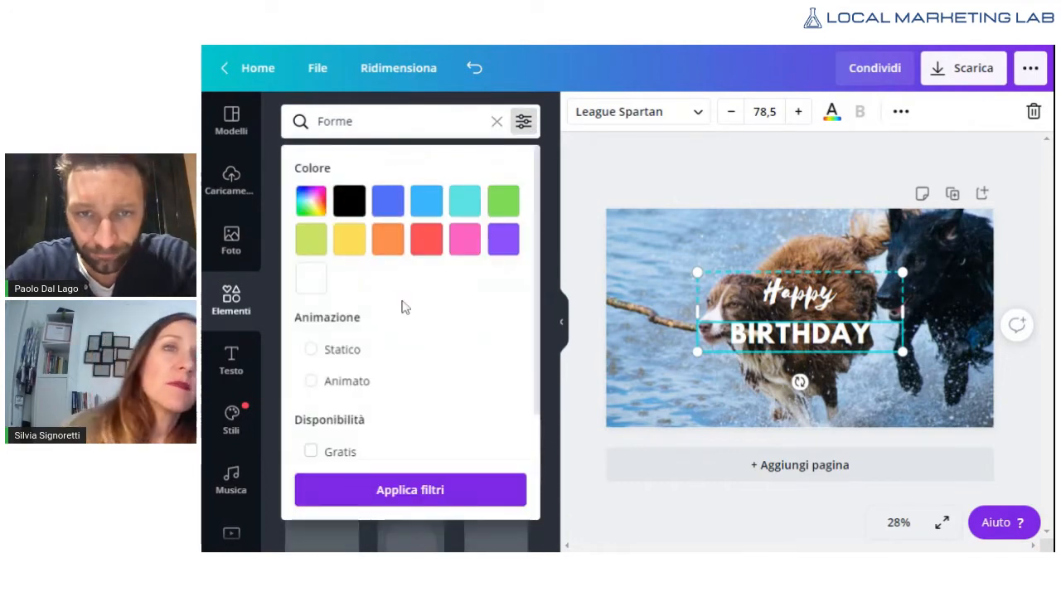
{"action": "scroll", "coordinate": [403, 304], "scroll_direction": "down", "scroll_amount": 1}
{"action": "left_click", "coordinate": [309, 431]}
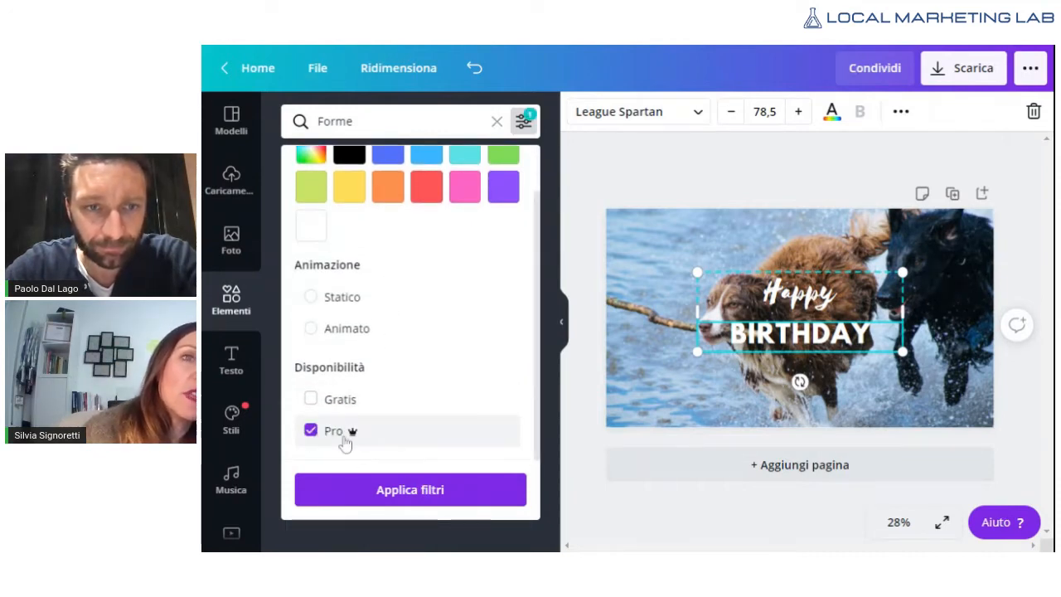
{"action": "left_click", "coordinate": [311, 400]}
{"action": "left_click", "coordinate": [346, 486]}
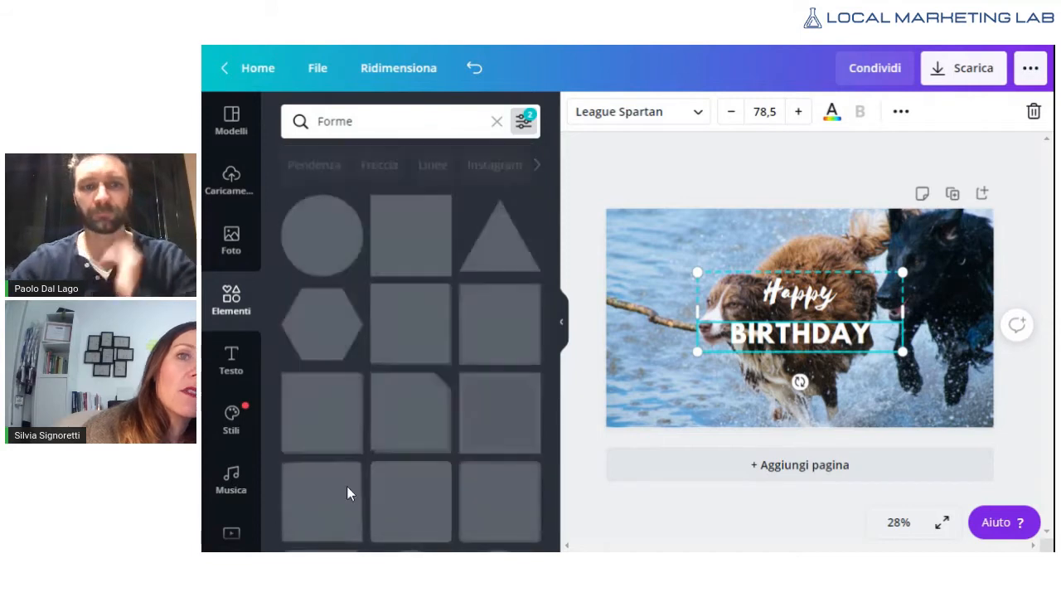
{"action": "scroll", "coordinate": [520, 340], "scroll_direction": "down", "scroll_amount": 5}
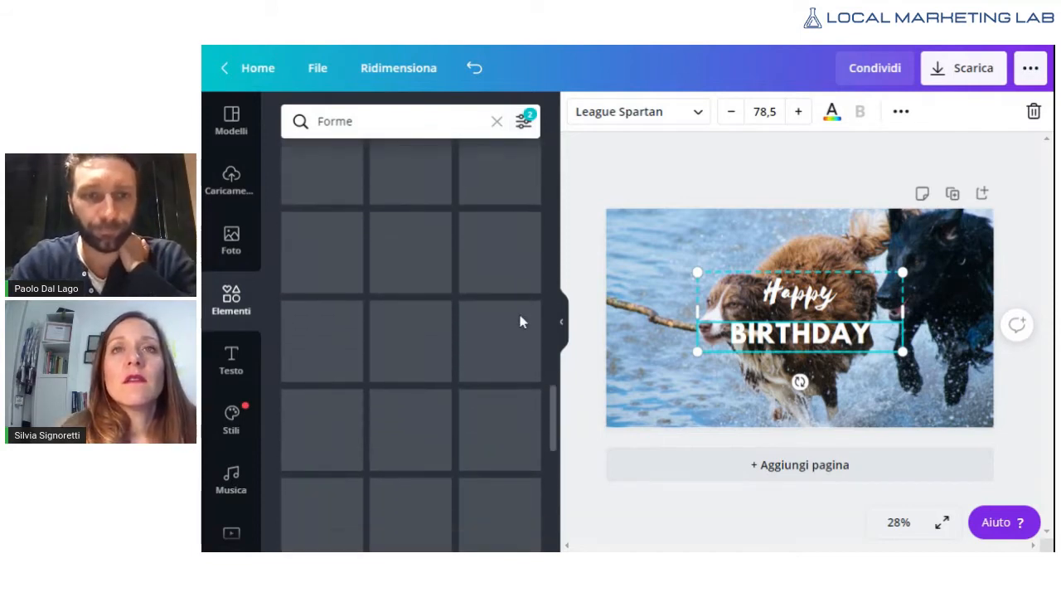
{"action": "scroll", "coordinate": [445, 298], "scroll_direction": "down", "scroll_amount": 5}
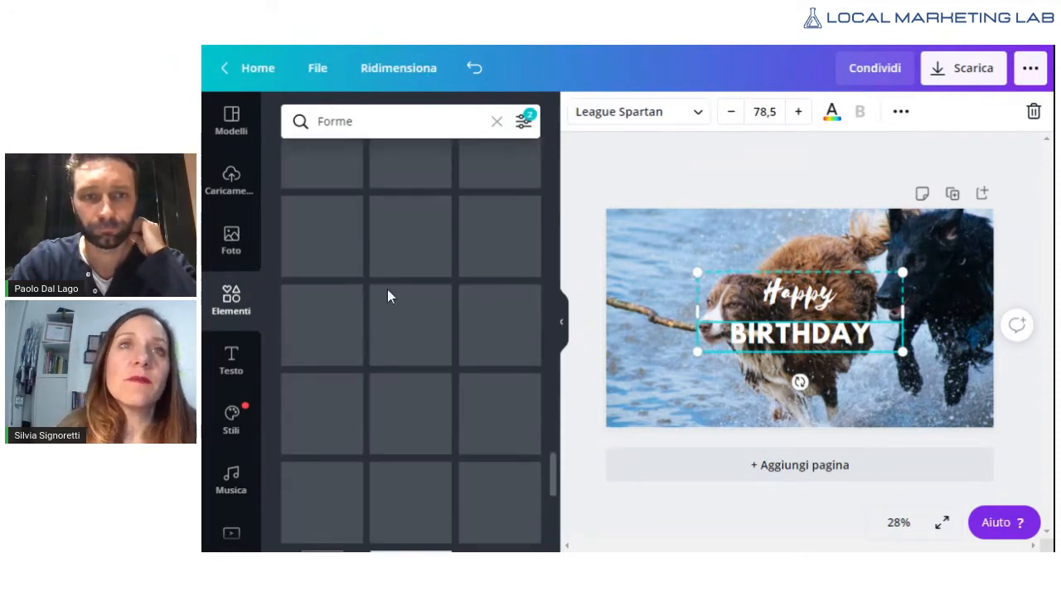
Step: Clear the Gratis and Pro availability filters from the shapes collection
{"action": "left_click", "coordinate": [523, 121]}
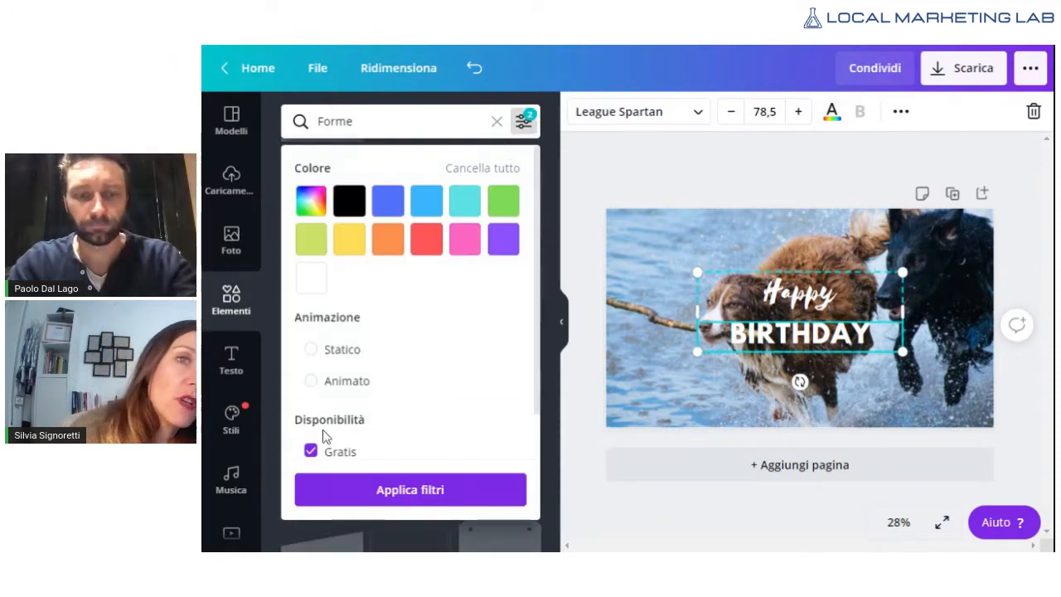
{"action": "scroll", "coordinate": [385, 395], "scroll_direction": "down", "scroll_amount": 1}
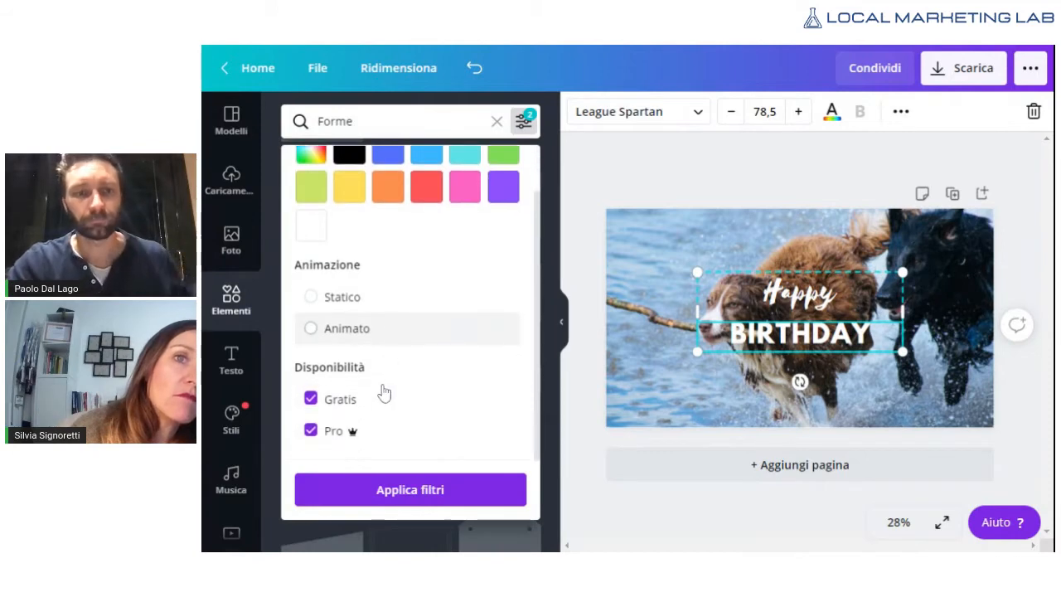
{"action": "left_click", "coordinate": [307, 401]}
{"action": "left_click", "coordinate": [315, 435]}
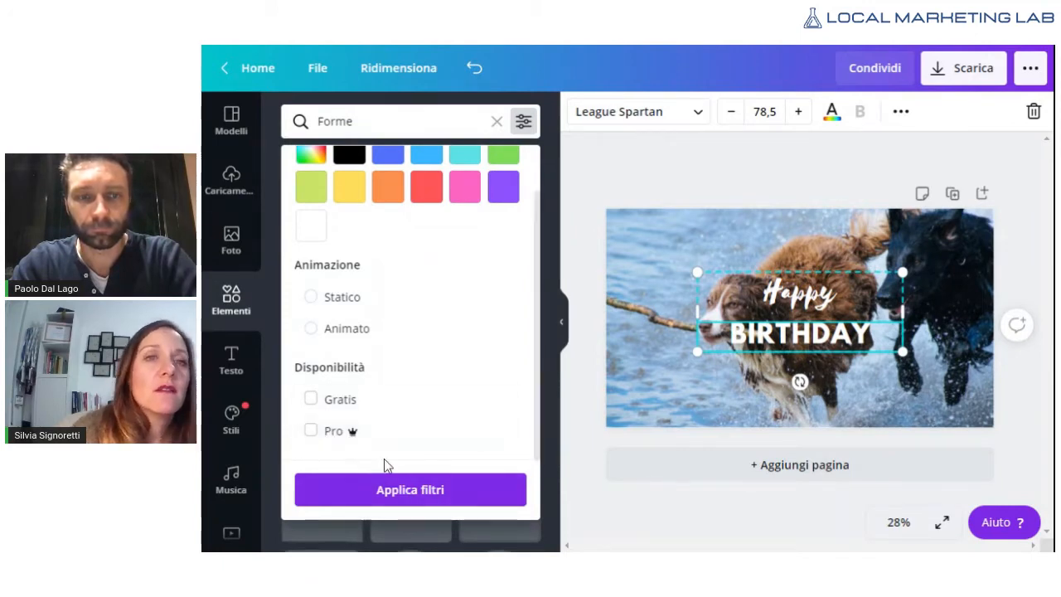
{"action": "left_click", "coordinate": [381, 489]}
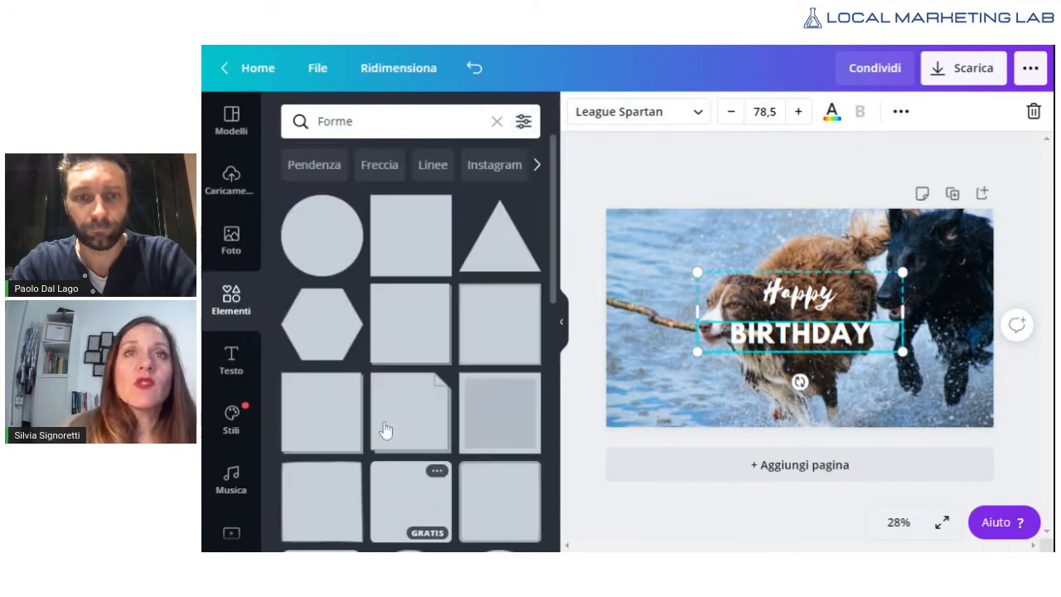
Step: Add a circle over the "Happy Birthday" text and enlarge it to about three quarters of the page height, centered on the page
{"action": "left_click", "coordinate": [342, 238]}
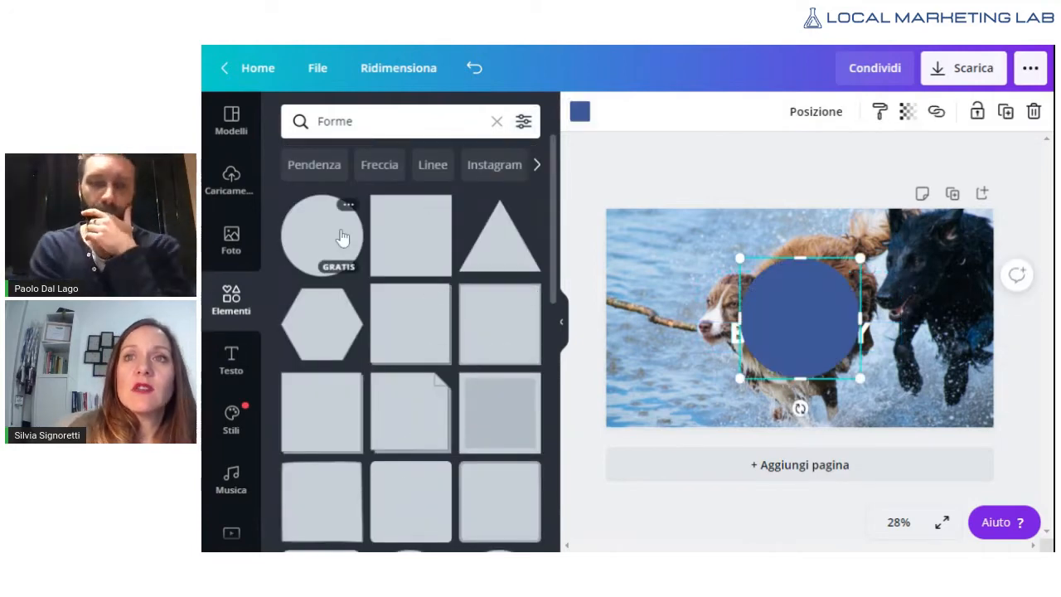
{"action": "left_click_drag", "start_coordinate": [739, 259], "coordinate": [713, 231]}
{"action": "left_click_drag", "start_coordinate": [817, 301], "coordinate": [794, 303]}
{"action": "left_click_drag", "start_coordinate": [718, 254], "coordinate": [701, 233]}
{"action": "left_click_drag", "start_coordinate": [826, 307], "coordinate": [830, 300]}
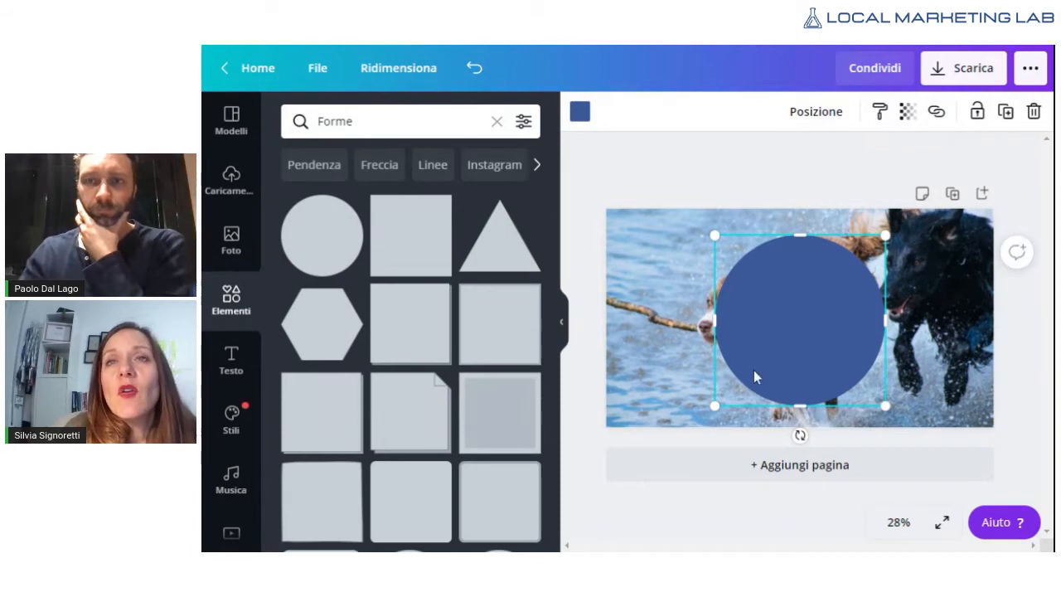
Step: Recolor the circle white and set its transparency to 51
{"action": "left_click", "coordinate": [578, 112]}
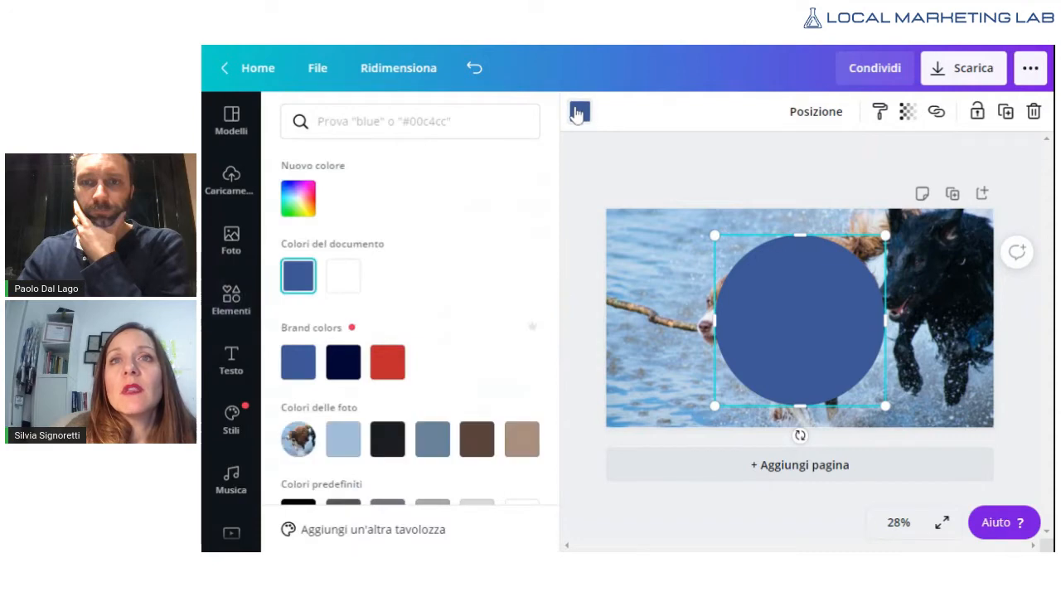
{"action": "left_click", "coordinate": [343, 275]}
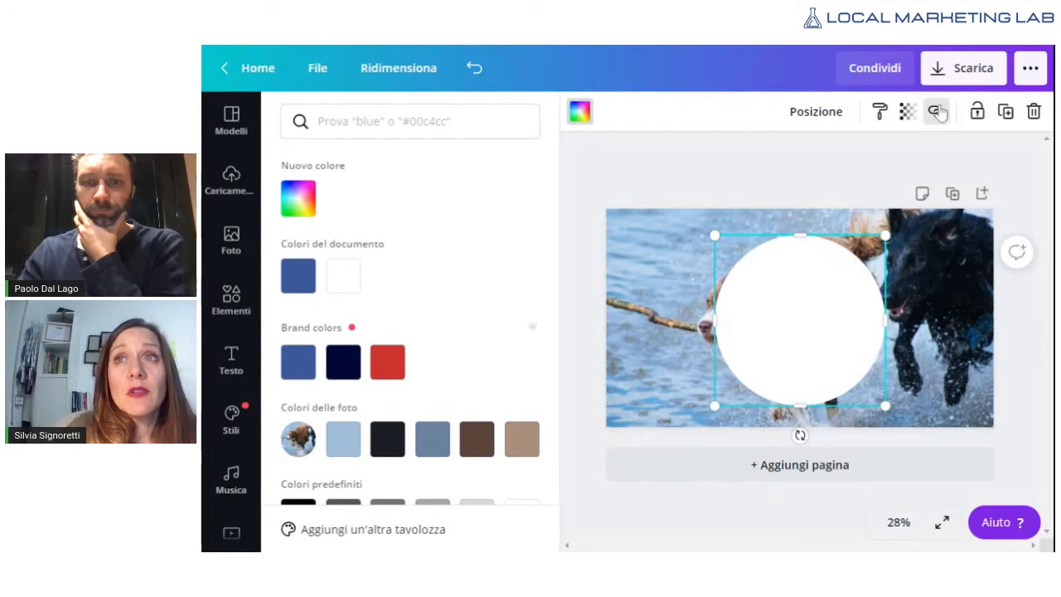
{"action": "left_click", "coordinate": [910, 112]}
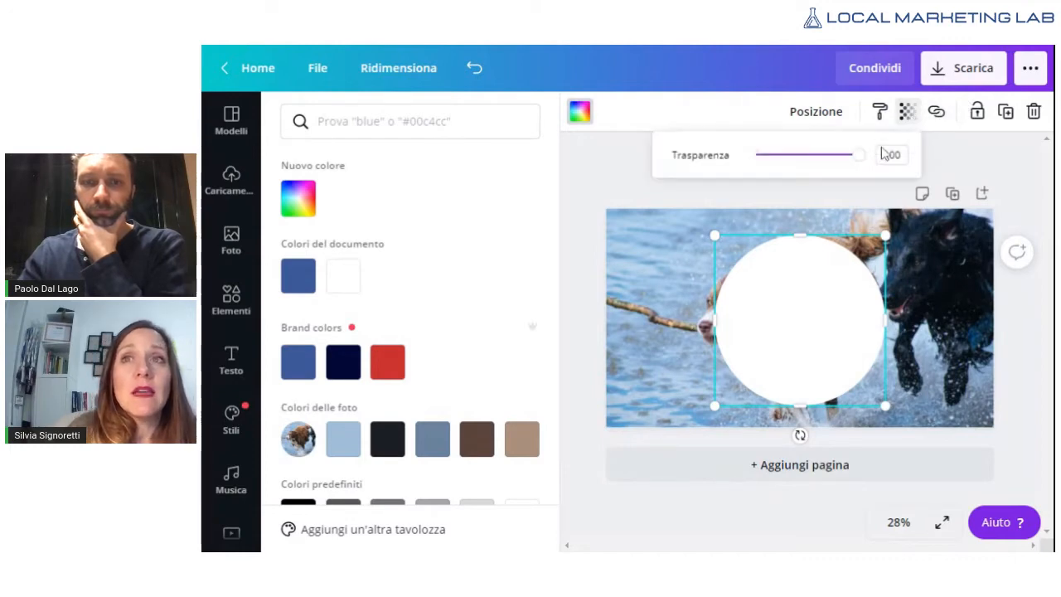
{"action": "left_click_drag", "start_coordinate": [862, 166], "coordinate": [808, 154]}
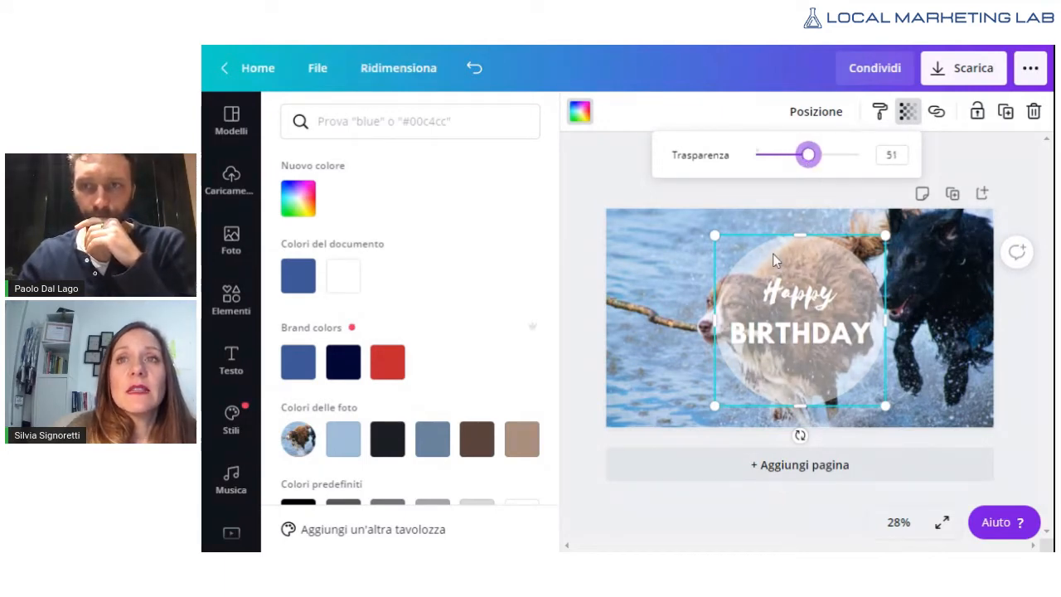
Step: Enlarge the translucent circle to nearly the full page height, keeping it centered around the "Happy Birthday" text
{"action": "left_click", "coordinate": [739, 207]}
{"action": "left_click_drag", "start_coordinate": [716, 235], "coordinate": [678, 206]}
{"action": "mouse_move", "coordinate": [734, 242]}
{"action": "left_mouse_down"}
{"action": "mouse_move", "coordinate": [756, 252]}
{"action": "mouse_move", "coordinate": [747, 258]}
{"action": "left_mouse_up"}
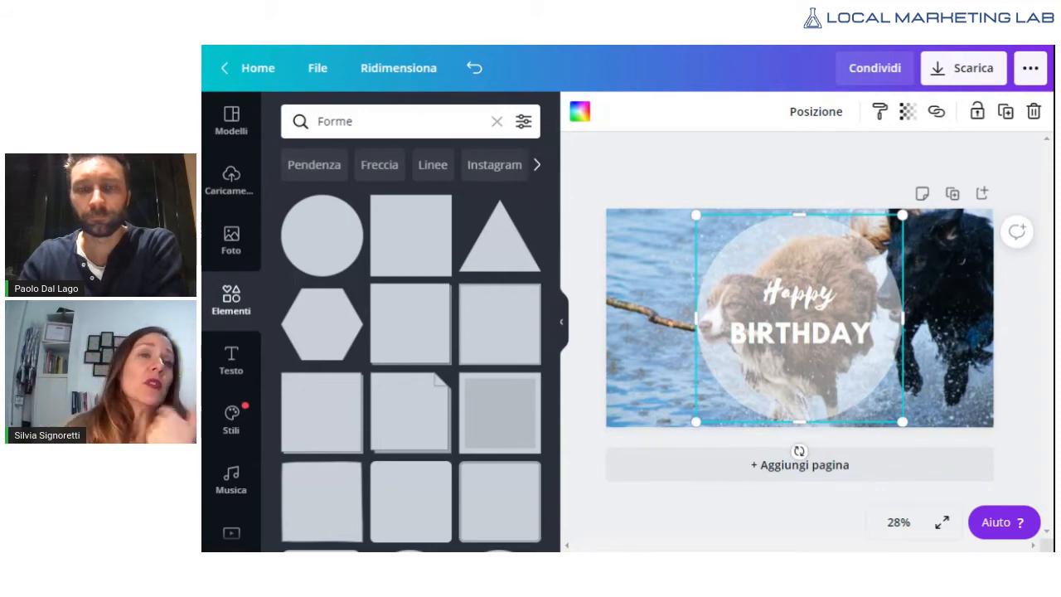
{"action": "left_click", "coordinate": [793, 166]}
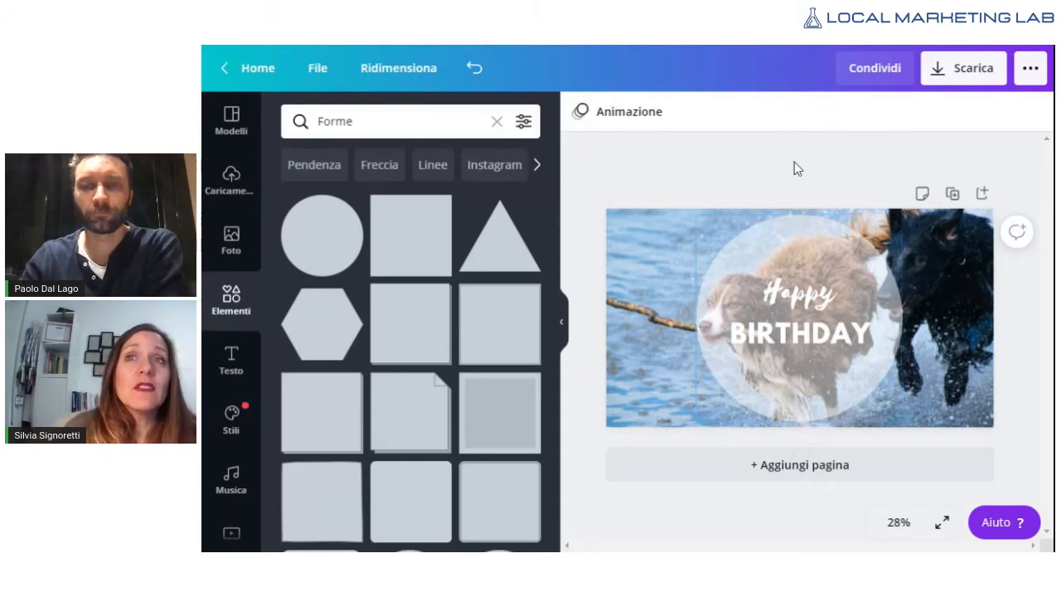
Step: Send the translucent circle one level backward, behind the "Happy Birthday" text
{"action": "left_click", "coordinate": [791, 282]}
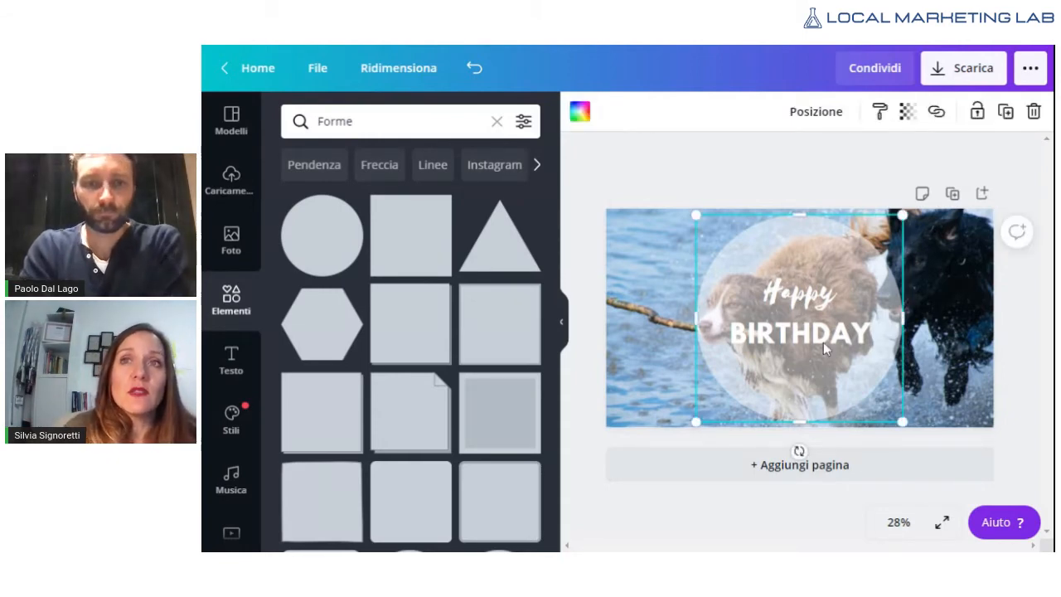
{"action": "left_click", "coordinate": [828, 112]}
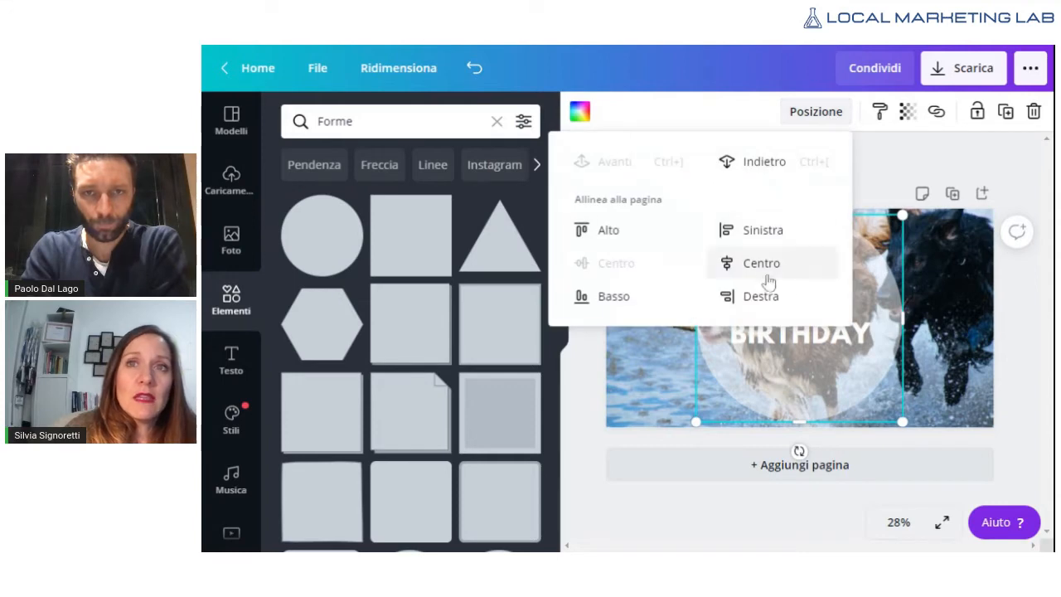
{"action": "left_click", "coordinate": [736, 164]}
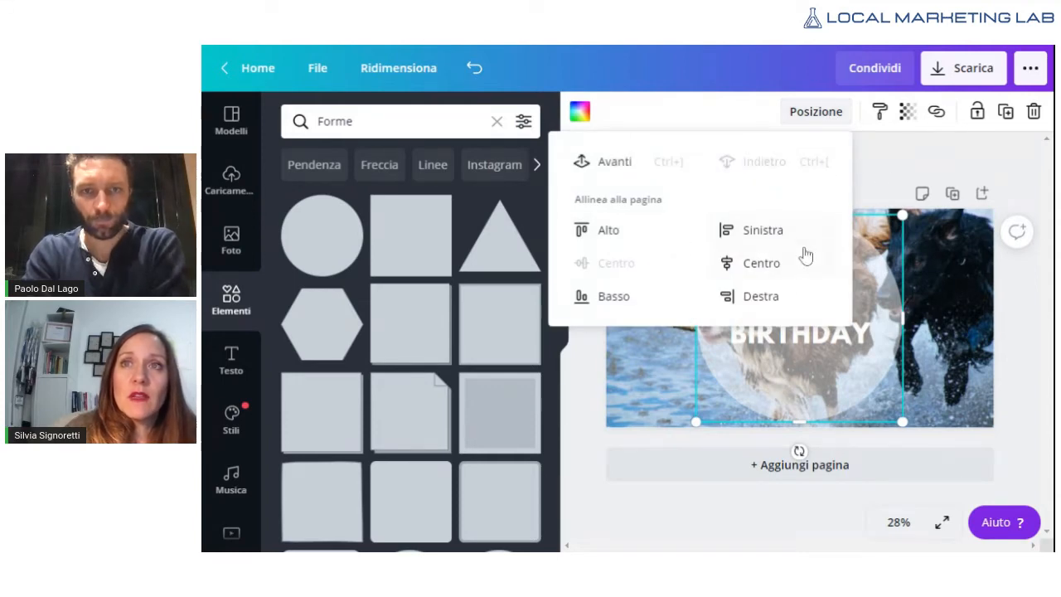
{"action": "left_click", "coordinate": [904, 162]}
Step: Recolor the word "BIRTHDAY" with the dark navy brand color
{"action": "left_click", "coordinate": [802, 323]}
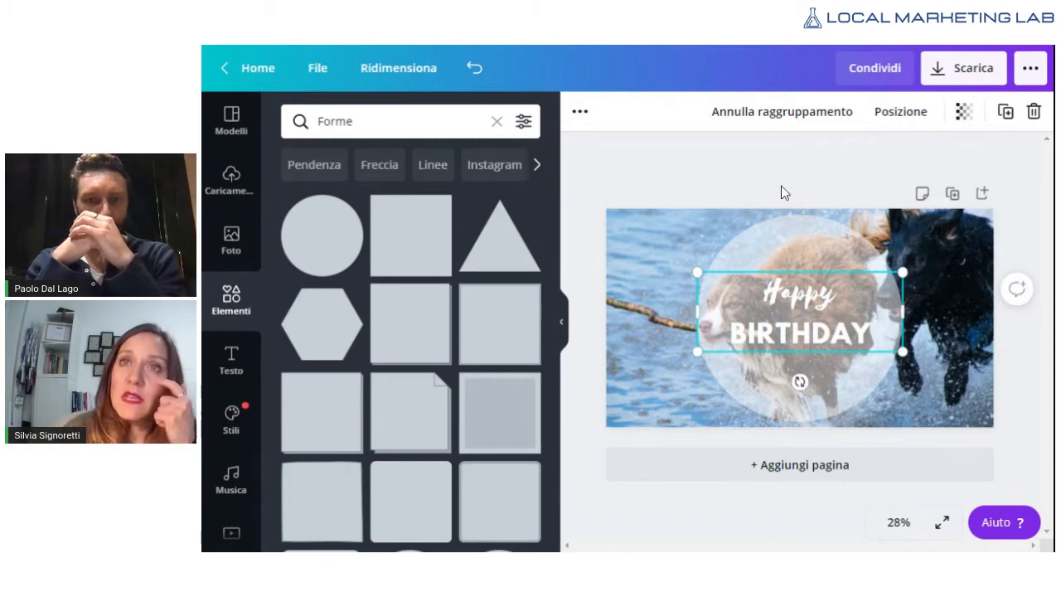
{"action": "double_click", "coordinate": [827, 334]}
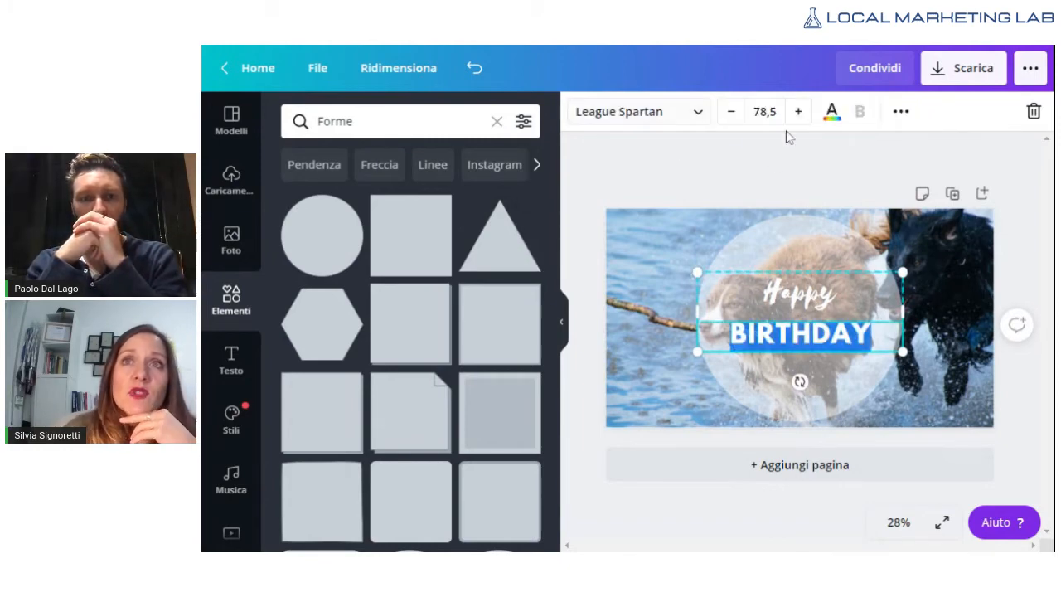
{"action": "left_click", "coordinate": [838, 121]}
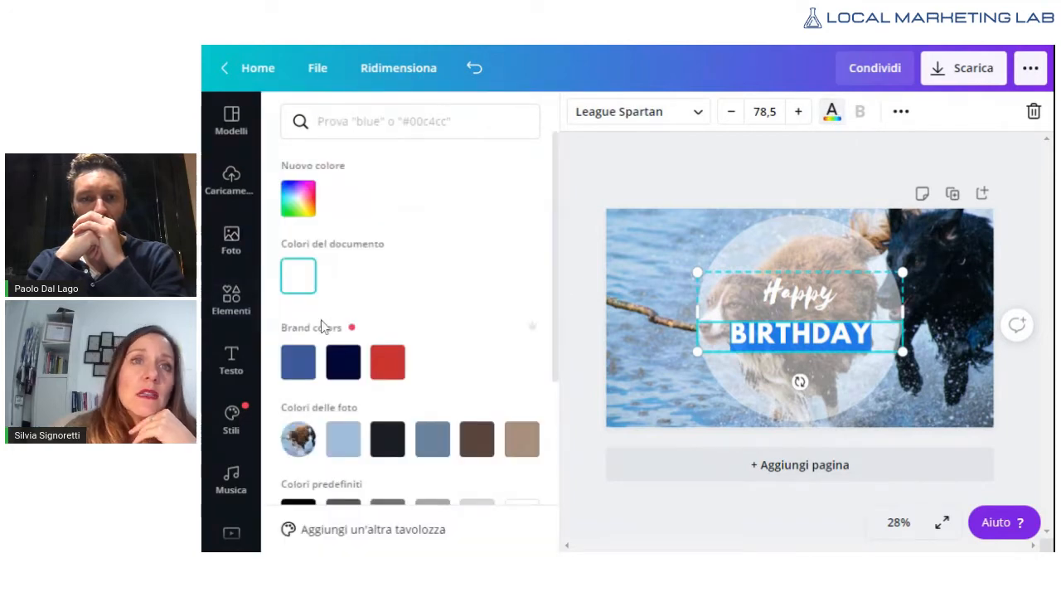
{"action": "left_click", "coordinate": [346, 360]}
{"action": "left_click", "coordinate": [631, 175]}
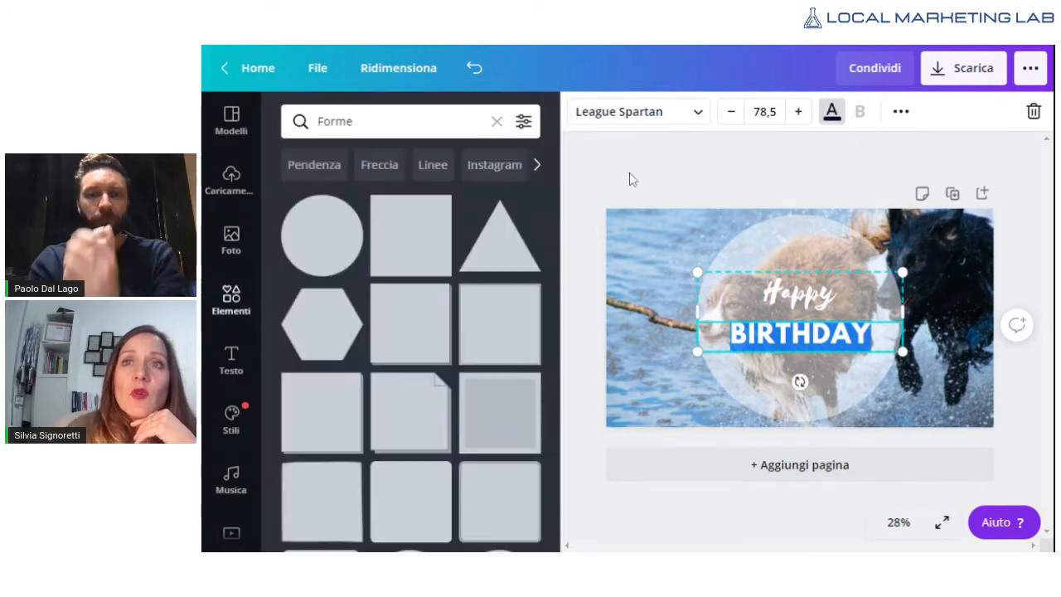
{"action": "left_click", "coordinate": [861, 185]}
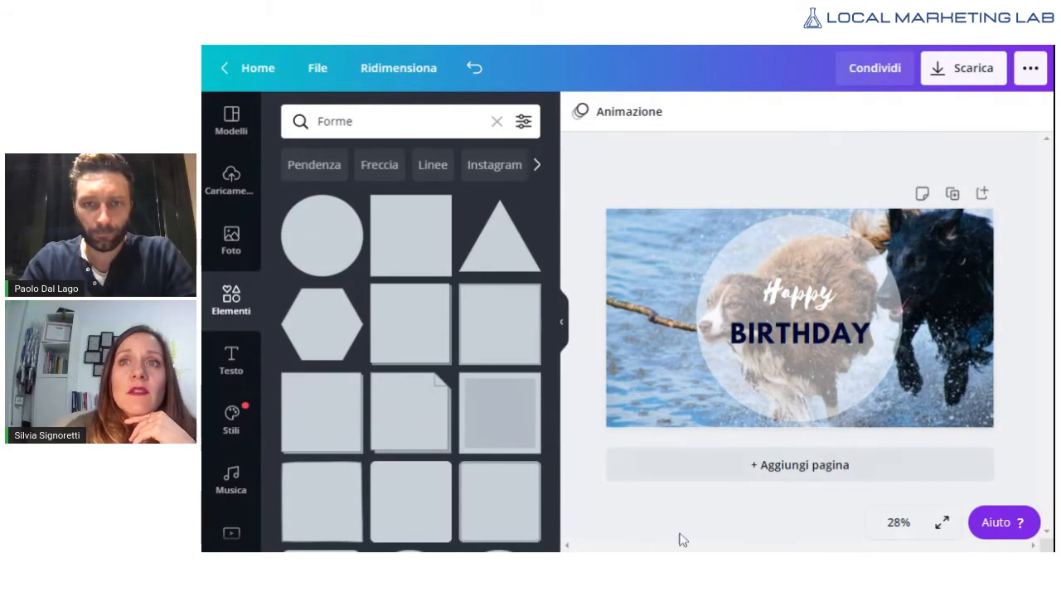
Step: Recolor the word "Happy" with the same dark navy from the document colors
{"action": "left_click", "coordinate": [805, 292]}
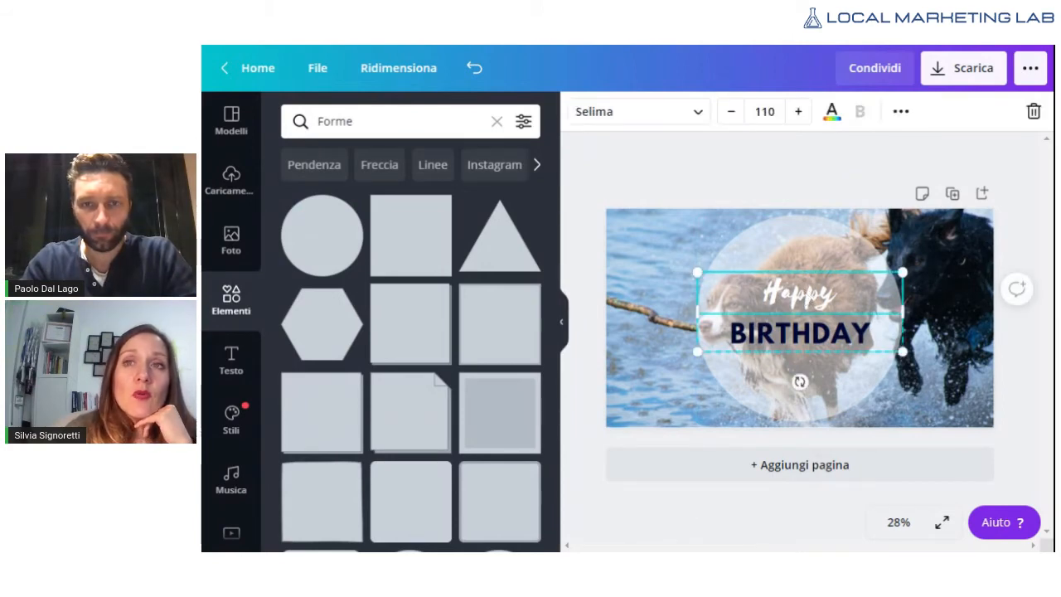
{"action": "double_click", "coordinate": [805, 292]}
{"action": "left_click", "coordinate": [831, 115]}
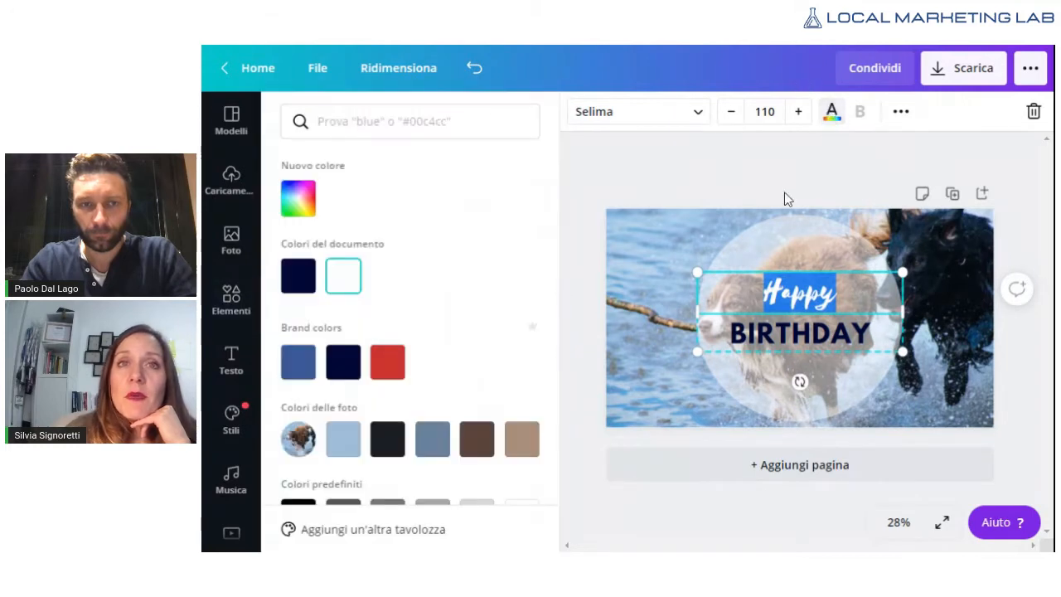
{"action": "left_click", "coordinate": [299, 278]}
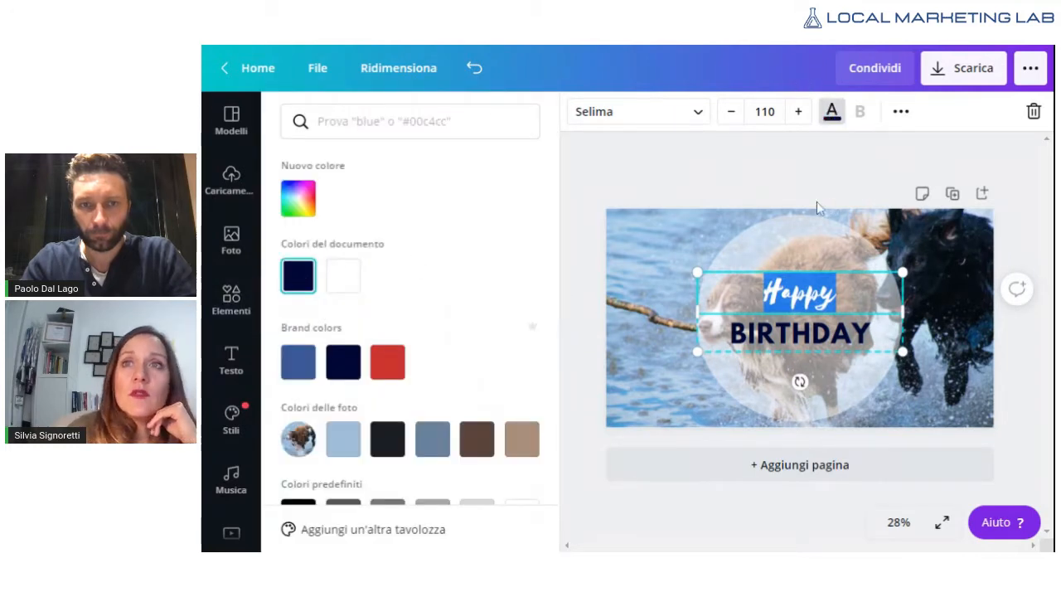
{"action": "left_click", "coordinate": [814, 182]}
{"action": "left_click", "coordinate": [867, 188]}
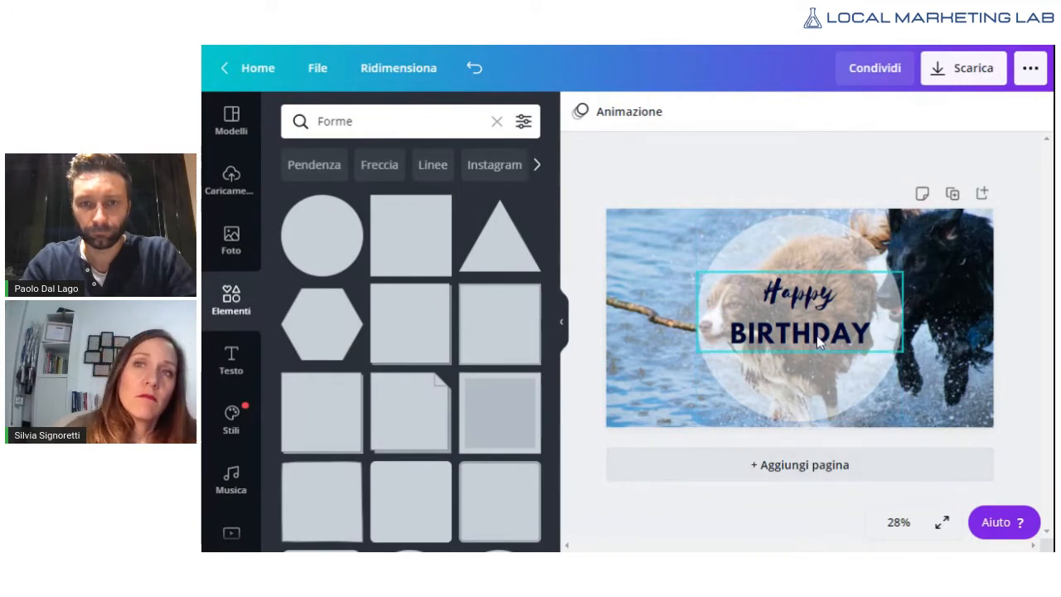
Step: Enlarge the "Happy Birthday" text group until "BIRTHDAY" is at size 96,1 and recenter it over the circle
{"action": "left_click", "coordinate": [899, 282]}
{"action": "left_click_drag", "start_coordinate": [911, 263], "coordinate": [956, 246]}
{"action": "left_click_drag", "start_coordinate": [837, 335], "coordinate": [809, 332]}
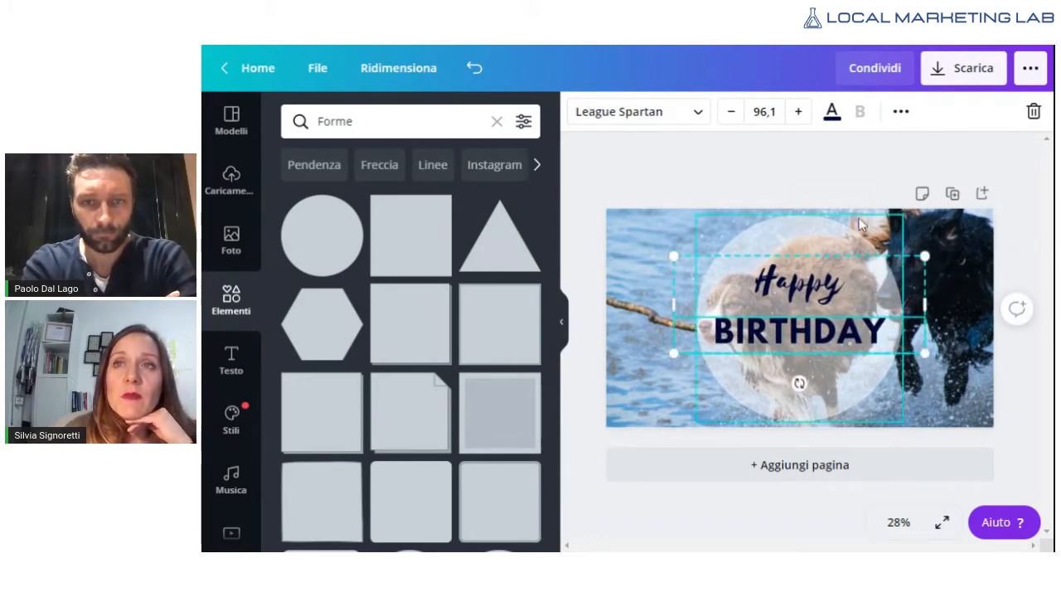
{"action": "left_click", "coordinate": [765, 202]}
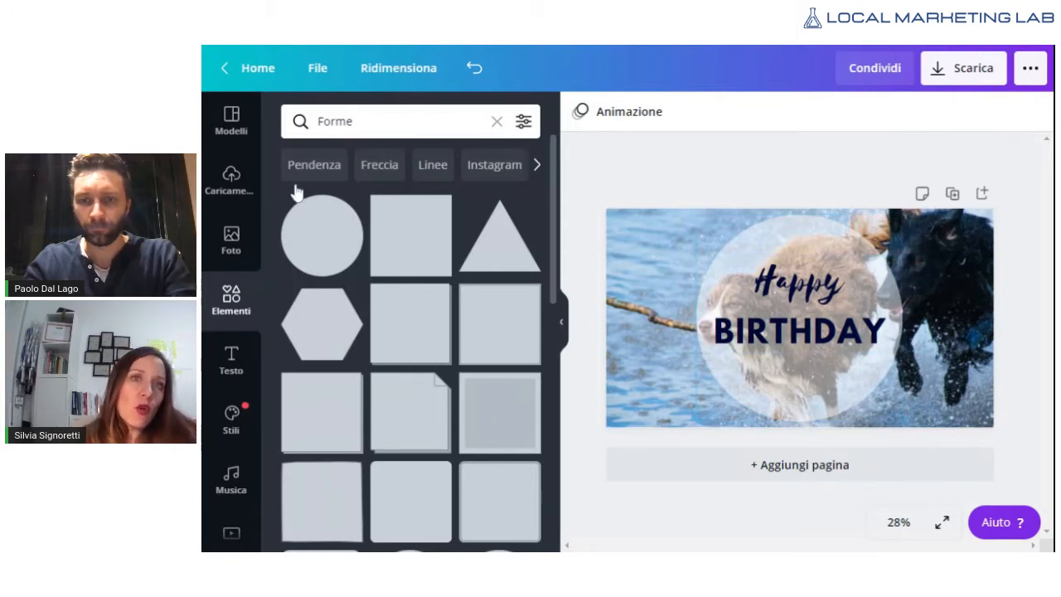
Step: Add a subtitle text to the page, enlarge it to size 51,7 and place it directly below "BIRTHDAY"
{"action": "left_click", "coordinate": [249, 356]}
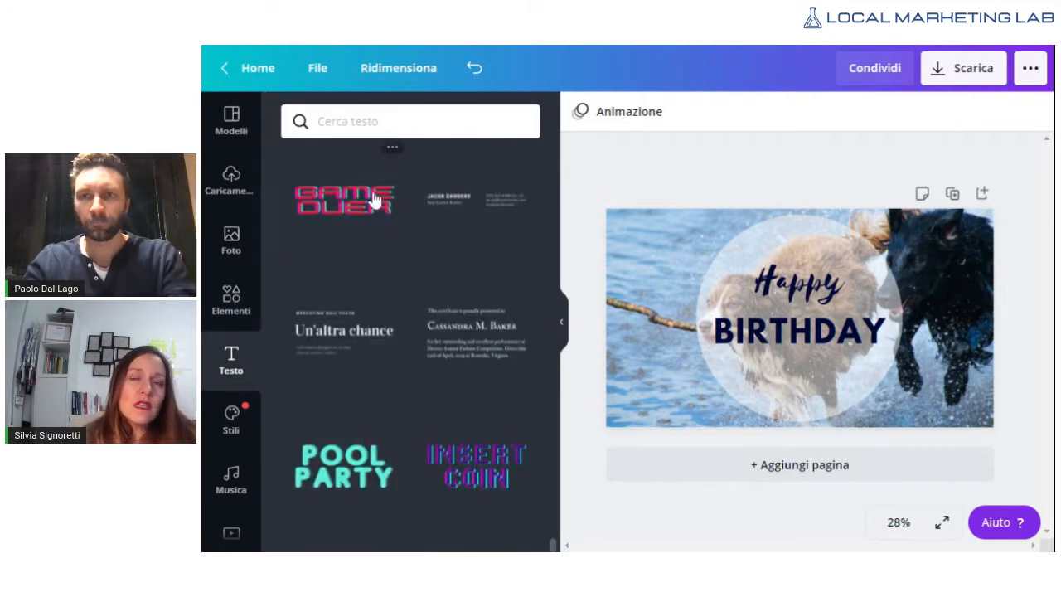
{"action": "scroll", "coordinate": [406, 211], "scroll_direction": "down", "scroll_amount": 5}
{"action": "scroll", "coordinate": [407, 212], "scroll_direction": "up", "scroll_amount": 10}
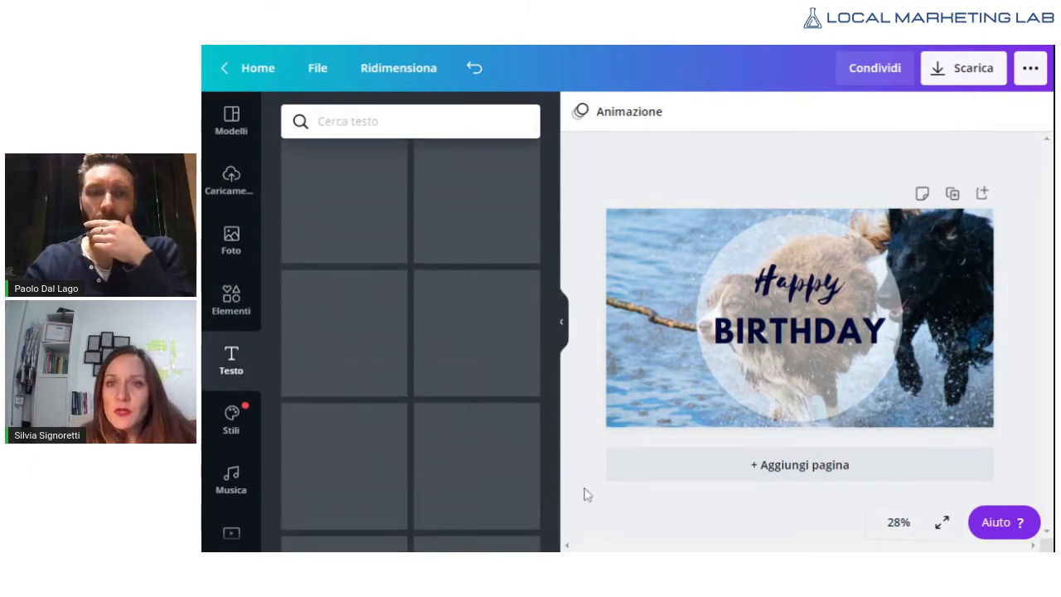
{"action": "scroll", "coordinate": [553, 489], "scroll_direction": "up", "scroll_amount": 5}
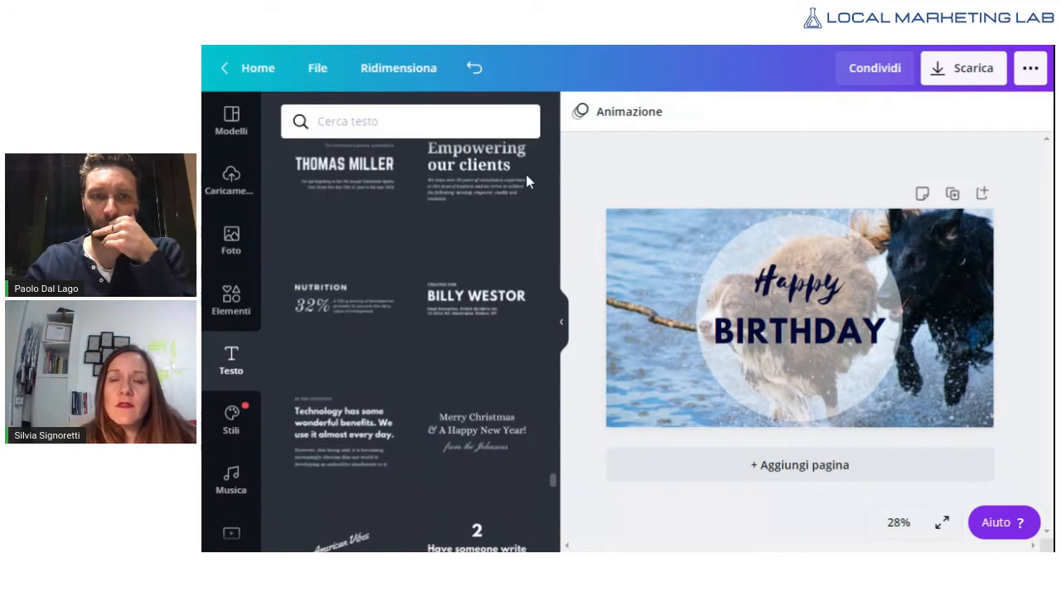
{"action": "left_click_drag", "start_coordinate": [554, 482], "coordinate": [555, 230]}
{"action": "scroll", "coordinate": [455, 285], "scroll_direction": "up", "scroll_amount": 5}
{"action": "scroll", "coordinate": [455, 285], "scroll_direction": "up", "scroll_amount": 2}
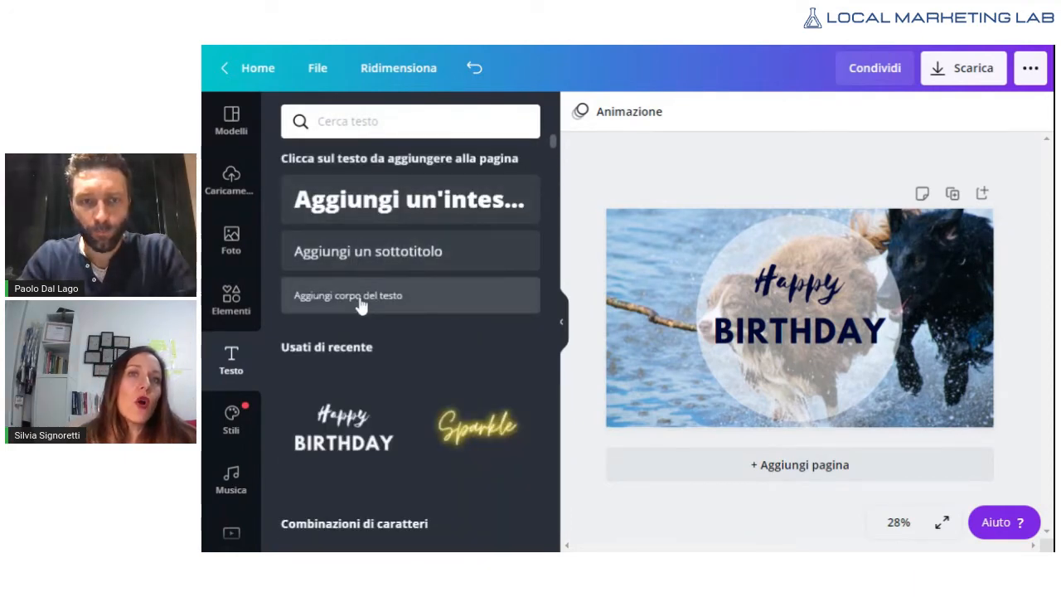
{"action": "left_click", "coordinate": [367, 261]}
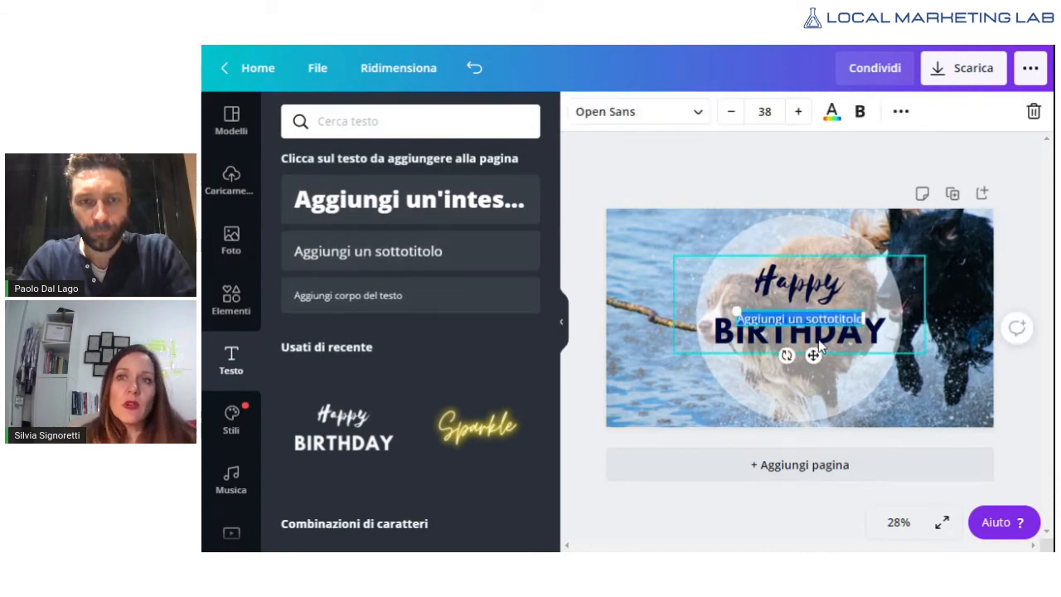
{"action": "left_click_drag", "start_coordinate": [736, 310], "coordinate": [691, 306]}
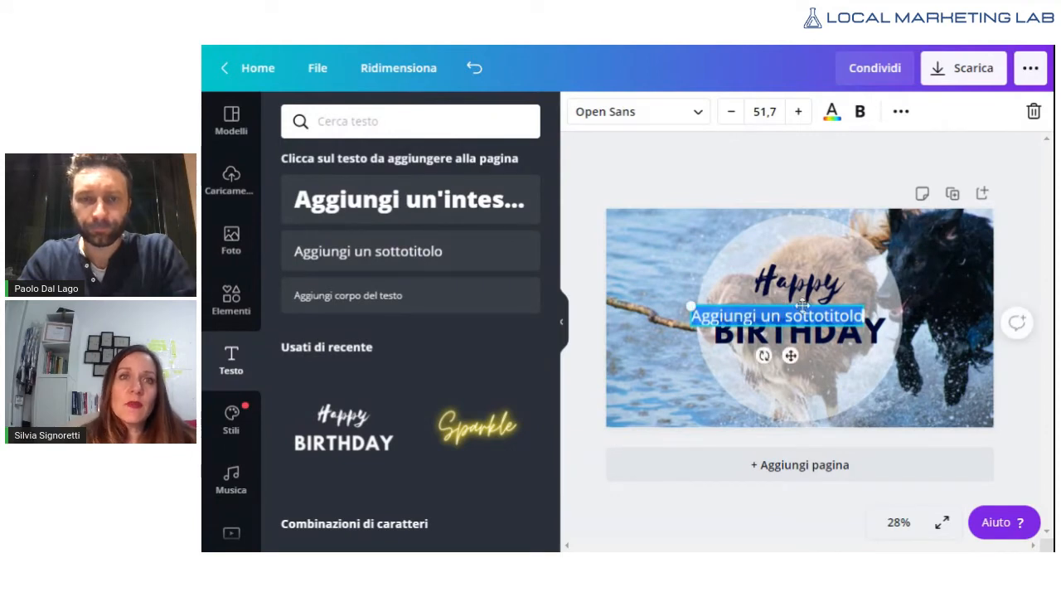
{"action": "left_click_drag", "start_coordinate": [802, 304], "coordinate": [823, 357]}
{"action": "triple_click", "coordinate": [824, 359]}
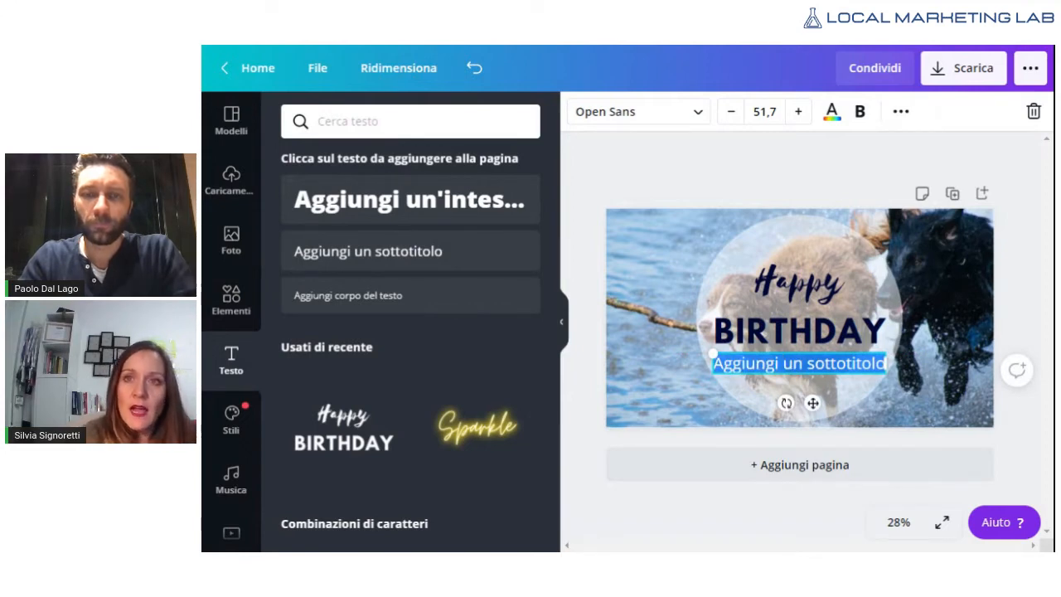
{"action": "type", "text": "alla no"}
{"action": "key", "text": "BackSpace"}
{"action": "key", "text": "BackSpace"}
{"action": "key", "text": "BackSpace"}
{"action": "key", "text": "BackSpace"}
{"action": "key", "text": "BackSpace"}
{"action": "key", "text": "BackSpace"}
{"action": "type", "text": "i nostri miglior"}
{"action": "key", "text": "BackSpace"}
{"action": "key", "text": "BackSpace"}
{"action": "key", "text": "BackSpace"}
{"action": "key", "text": "BackSpace"}
{"action": "key", "text": "BackSpace"}
{"action": "key", "text": "BackSpace"}
{"action": "key", "text": "BackSpace"}
{"action": "key", "text": "BackSpace"}
{"action": "key", "text": "BackSpace"}
{"action": "key", "text": "BackSpace"}
{"action": "key", "text": "BackSpace"}
{"action": "key", "text": "BackSpace"}
{"action": "key", "text": "BackSpace"}
{"action": "key", "text": "BackSpace"}
{"action": "key", "text": "BackSpace"}
{"action": "key", "text": "BackSpace"}
{"action": "key", "text": "BackSpace"}
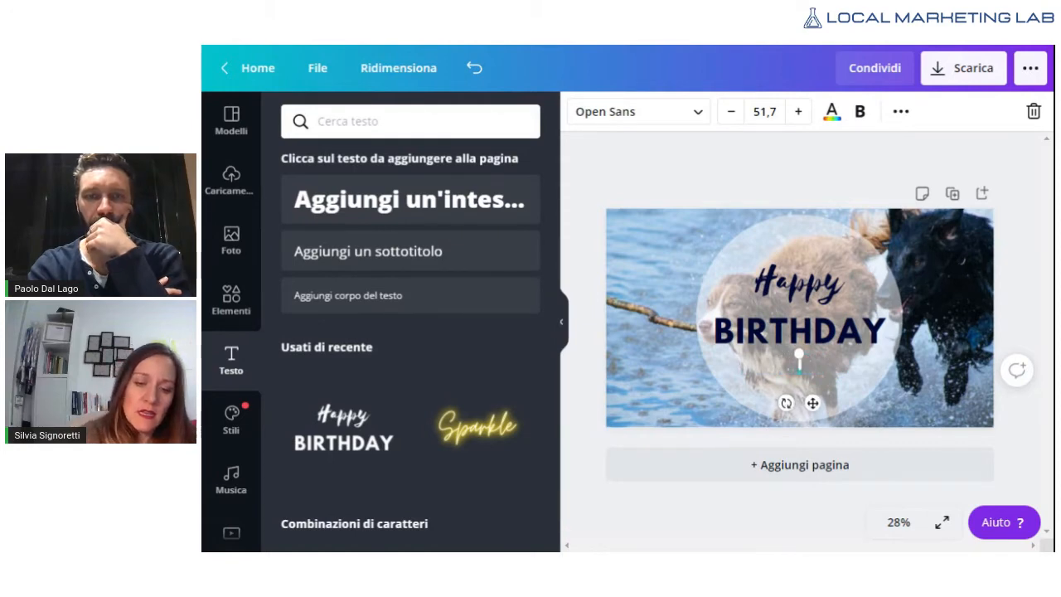
Step: Enter "domani festeggiamo insieme" as the subtitle text, wrapped onto two lines below "BIRTHDAY"
{"action": "type", "text": "domani "}
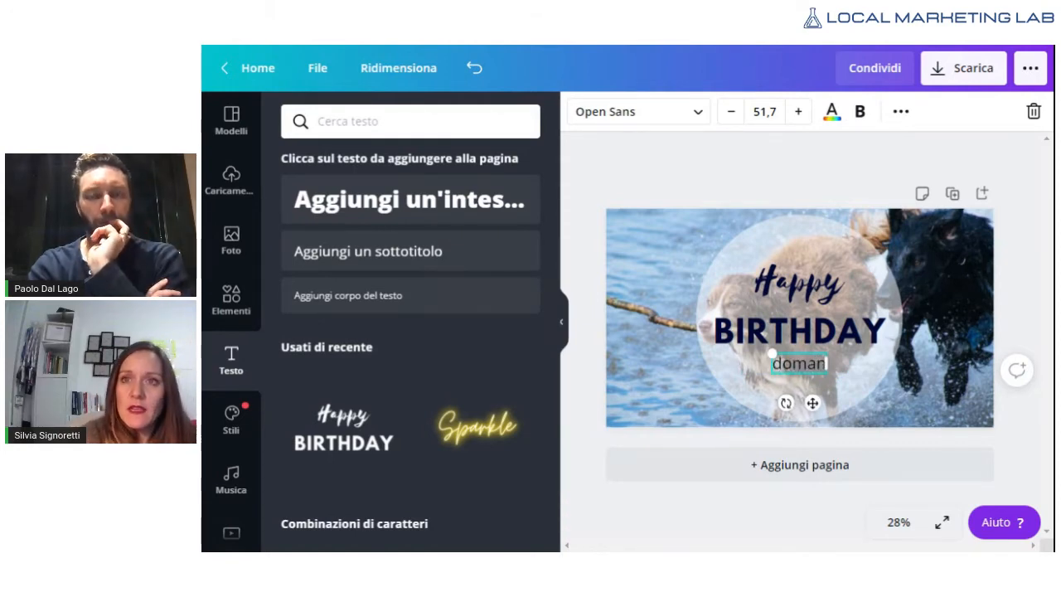
{"action": "type", "text": "feste"}
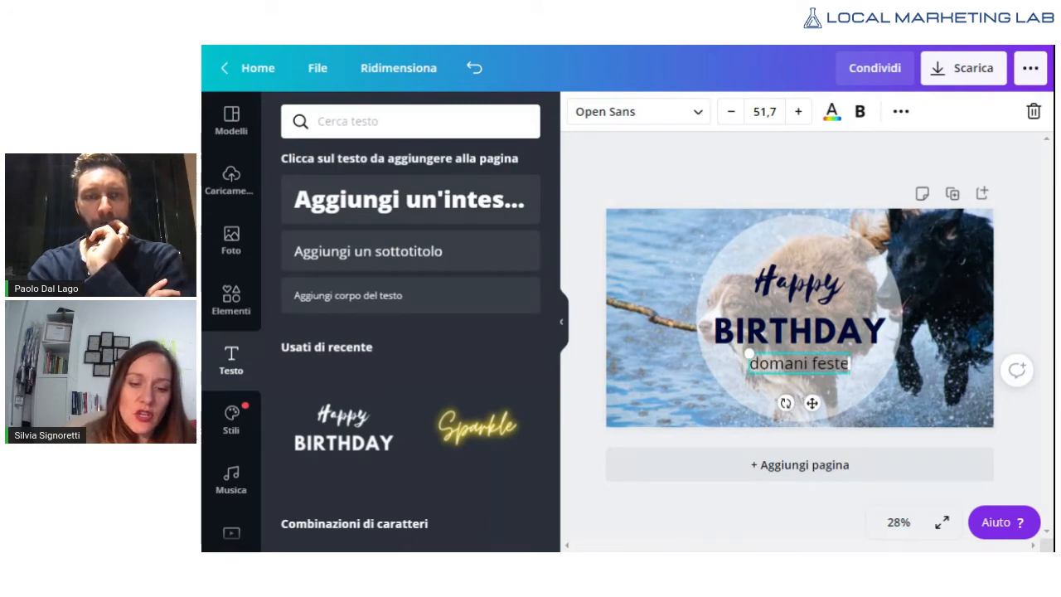
{"action": "type", "text": "ggiamo insiem"}
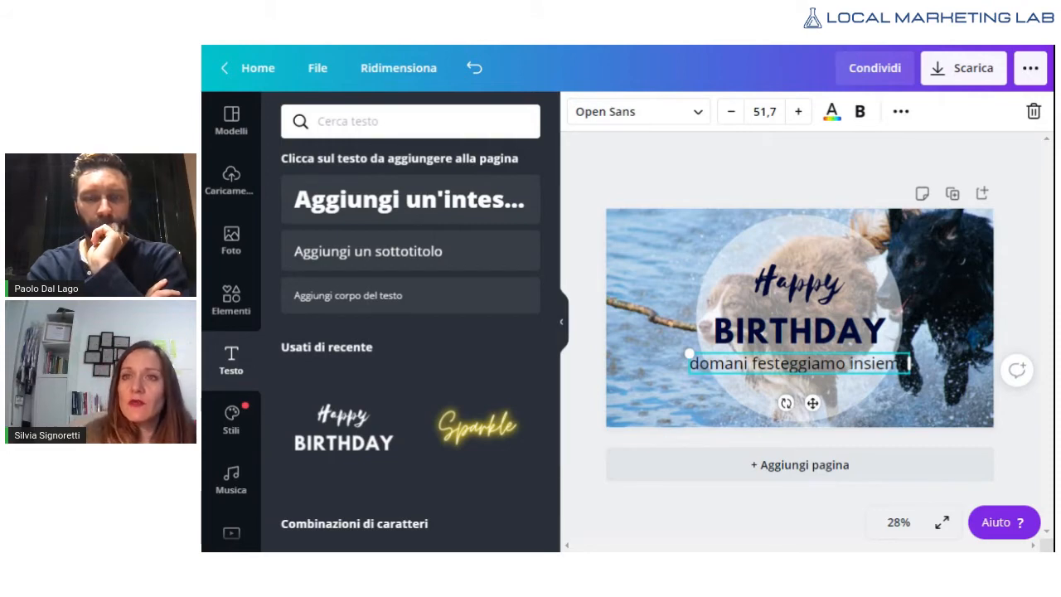
{"action": "type", "text": "e"}
{"action": "triple_click", "coordinate": [829, 364]}
{"action": "left_click", "coordinate": [829, 364]}
Step: Try the Anton and Argent fonts on the whole subtitle text and settle on Articulat
{"action": "left_click_drag", "start_coordinate": [830, 387], "coordinate": [720, 364]}
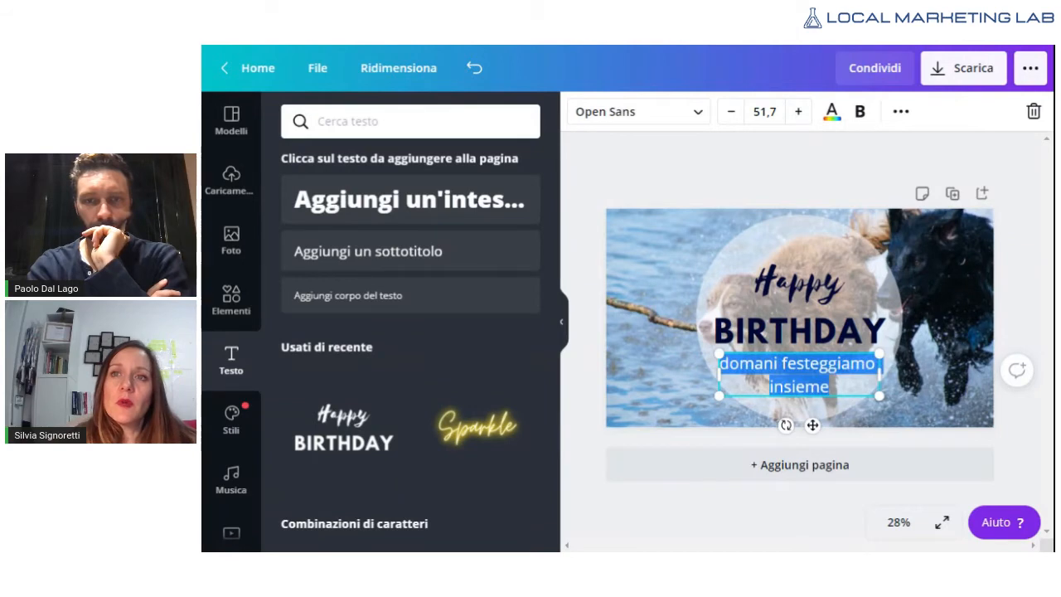
{"action": "left_click_drag", "start_coordinate": [830, 387], "coordinate": [719, 364]}
{"action": "left_click", "coordinate": [662, 111]}
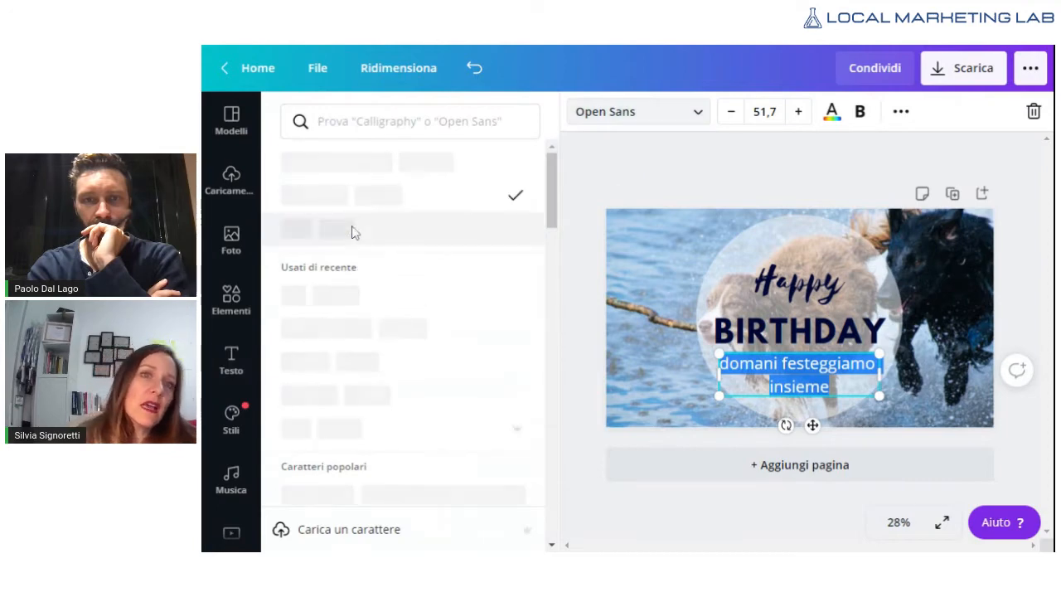
{"action": "scroll", "coordinate": [372, 315], "scroll_direction": "down", "scroll_amount": 2}
{"action": "scroll", "coordinate": [364, 290], "scroll_direction": "down", "scroll_amount": 4}
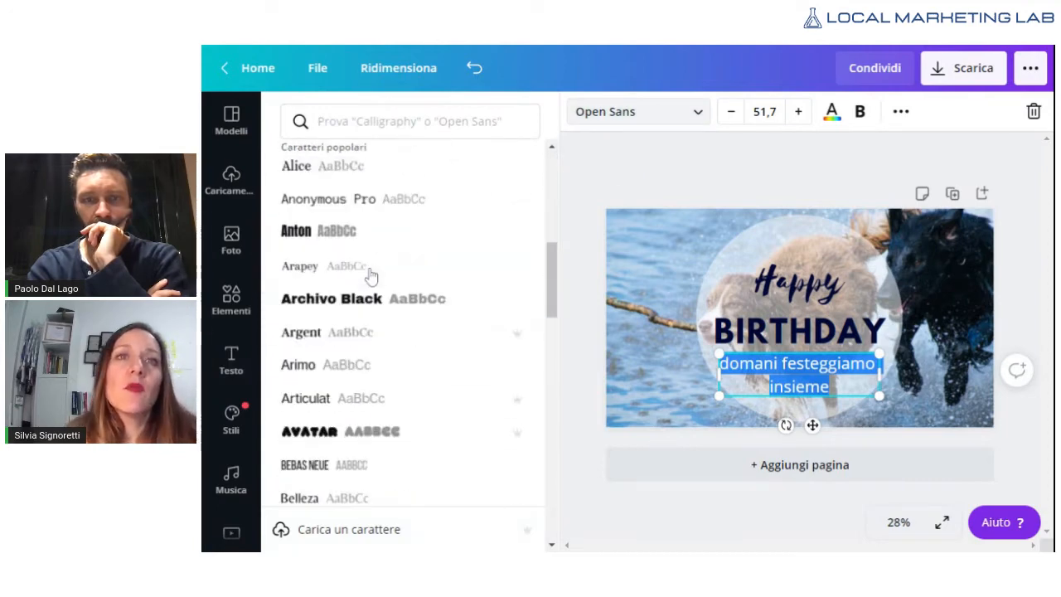
{"action": "scroll", "coordinate": [348, 308], "scroll_direction": "up", "scroll_amount": 1}
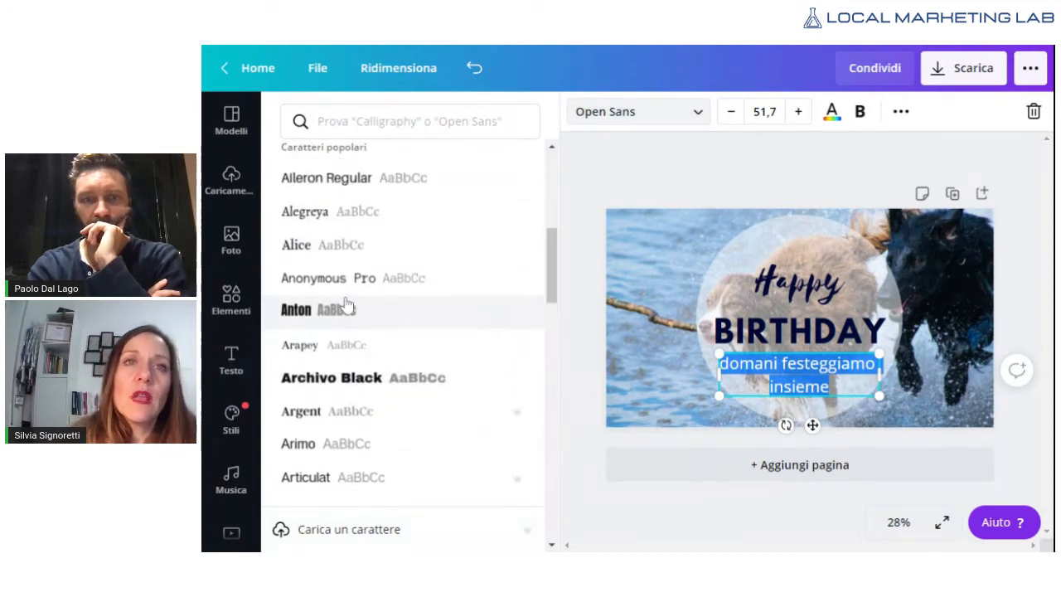
{"action": "left_click", "coordinate": [308, 320]}
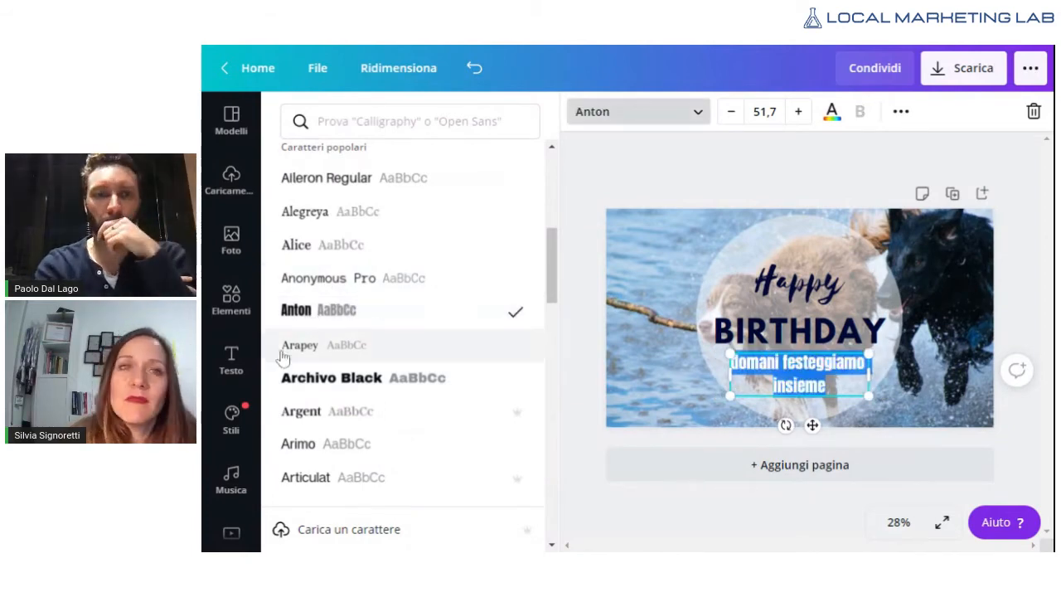
{"action": "left_click", "coordinate": [319, 419]}
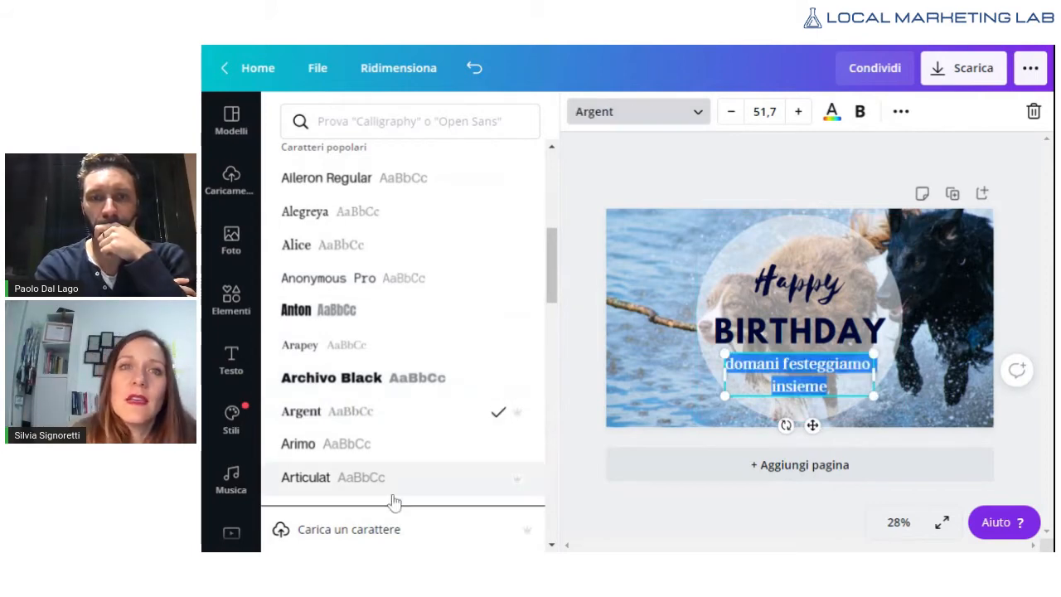
{"action": "left_click", "coordinate": [330, 480]}
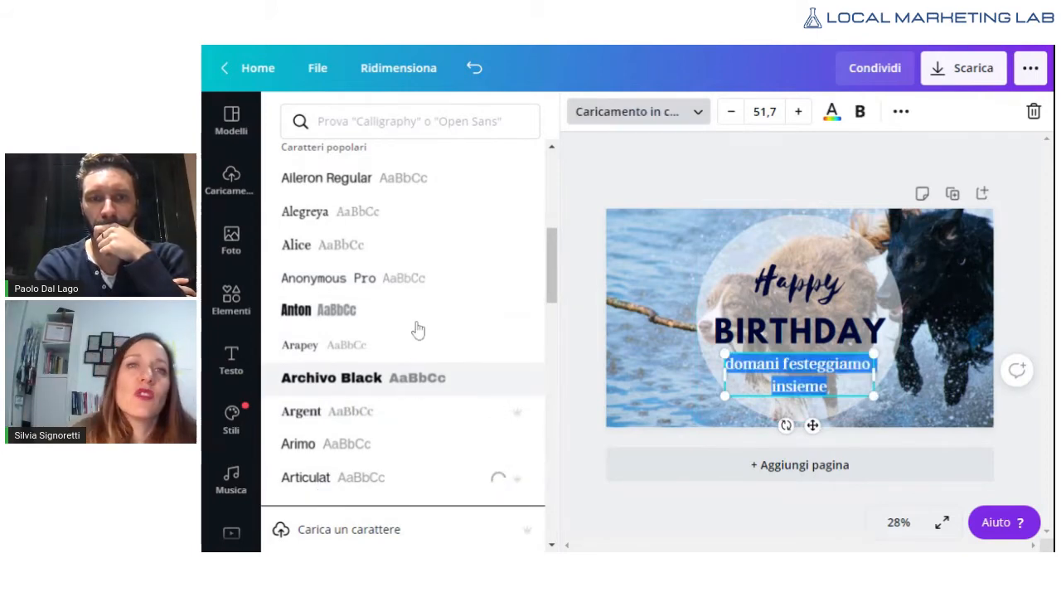
{"action": "scroll", "coordinate": [403, 284], "scroll_direction": "down", "scroll_amount": 5}
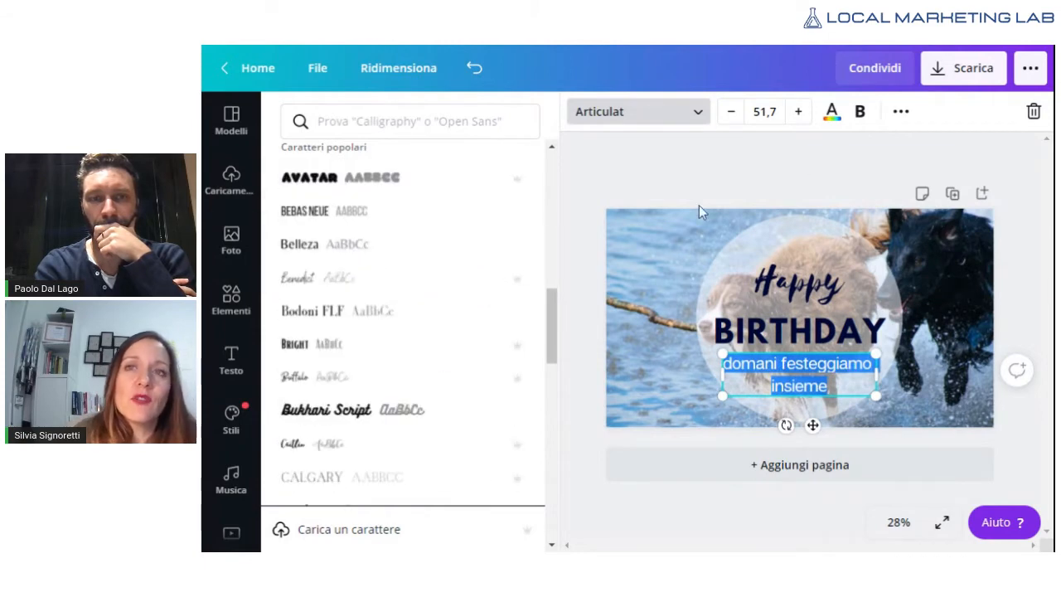
{"action": "left_click", "coordinate": [650, 187]}
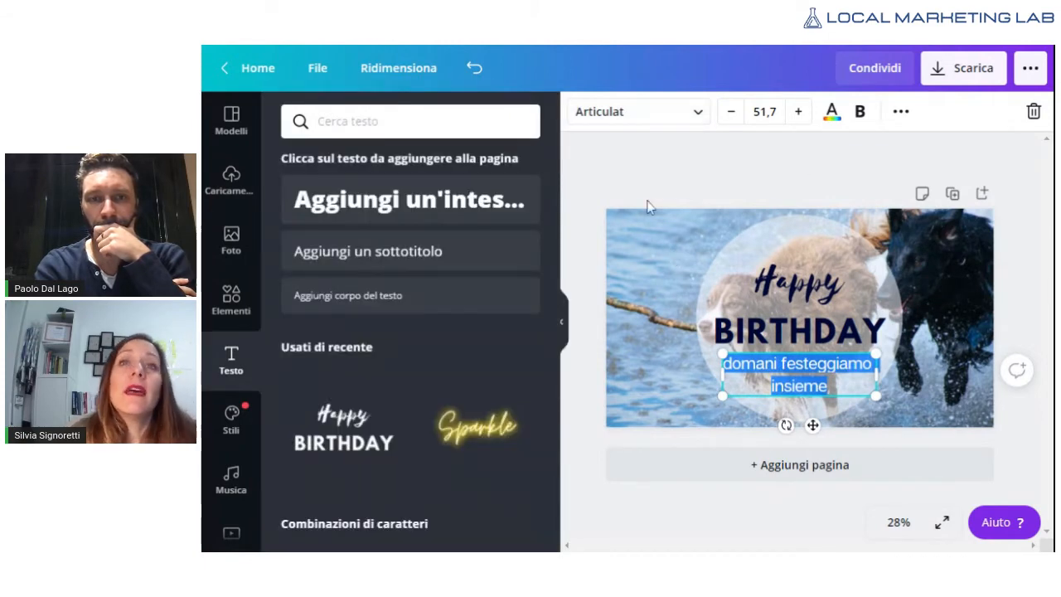
{"action": "left_click", "coordinate": [812, 191]}
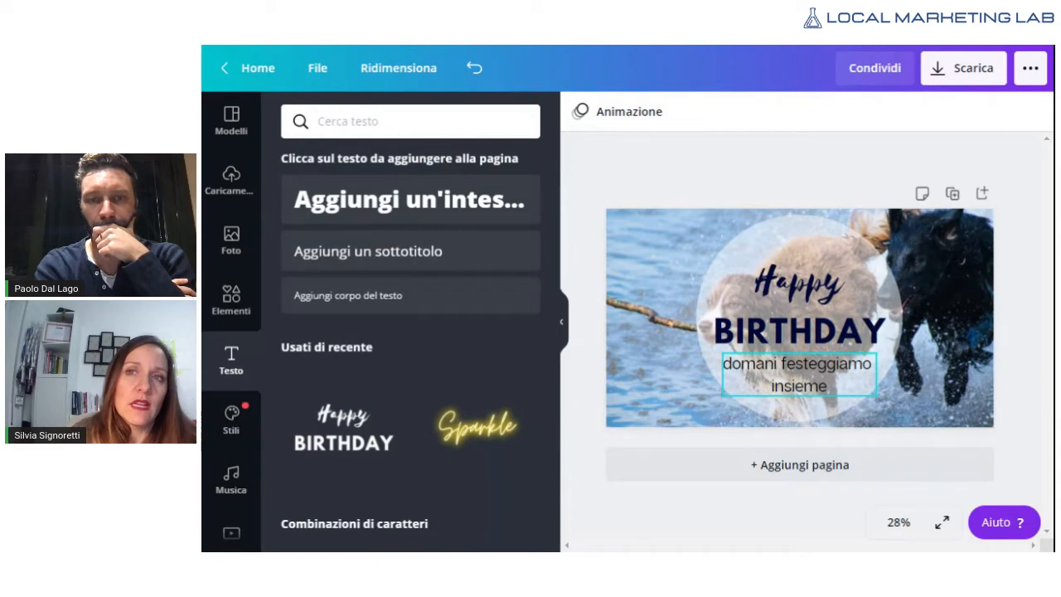
Step: Nudge the "Happy Birthday" text group slightly upward, away from the subtitle
{"action": "left_click", "coordinate": [804, 313]}
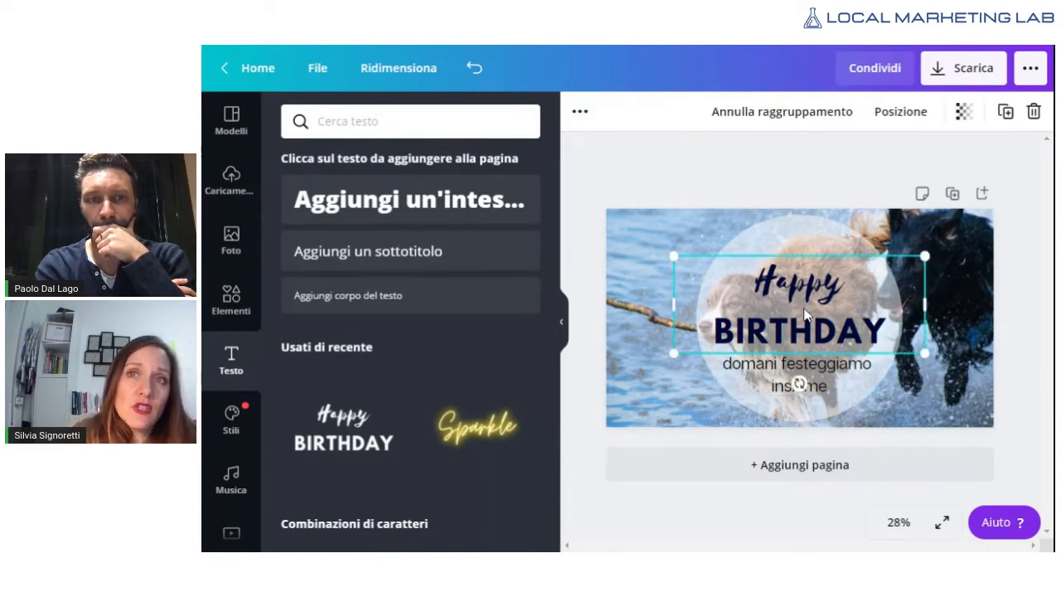
{"action": "key", "text": "Up"}
{"action": "key", "text": "Up"}
{"action": "key", "text": "Up"}
{"action": "key", "text": "Up"}
{"action": "key", "text": "Up"}
{"action": "key", "text": "Up"}
{"action": "key", "text": "Up"}
{"action": "key", "text": "Up"}
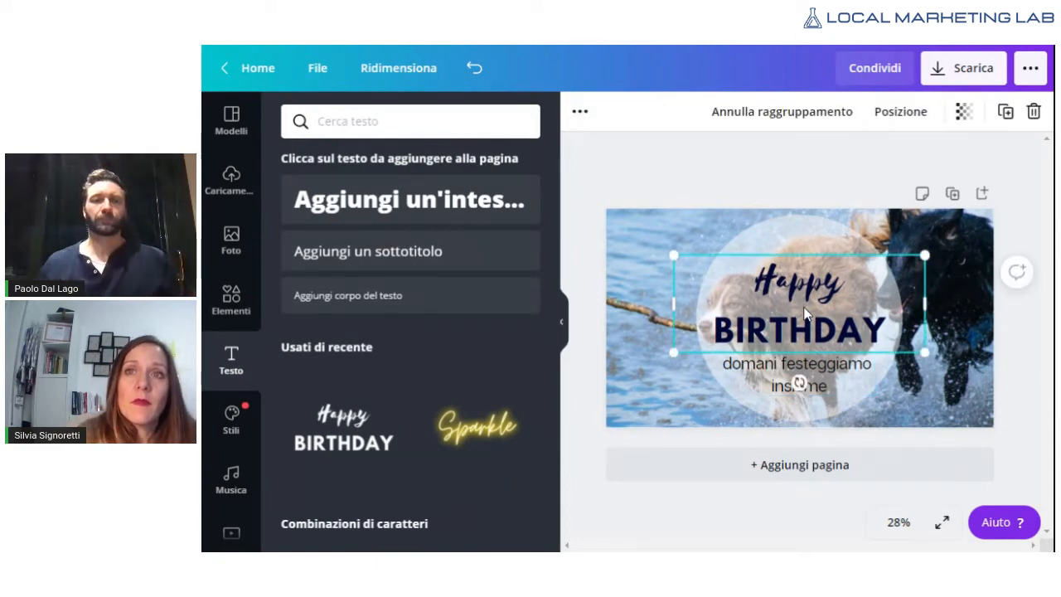
{"action": "key", "text": "Up"}
{"action": "key", "text": "Up"}
{"action": "key", "text": "Up"}
{"action": "key", "text": "Up"}
{"action": "key", "text": "Up"}
{"action": "key", "text": "Up"}
{"action": "key", "text": "Up"}
{"action": "key", "text": "Up"}
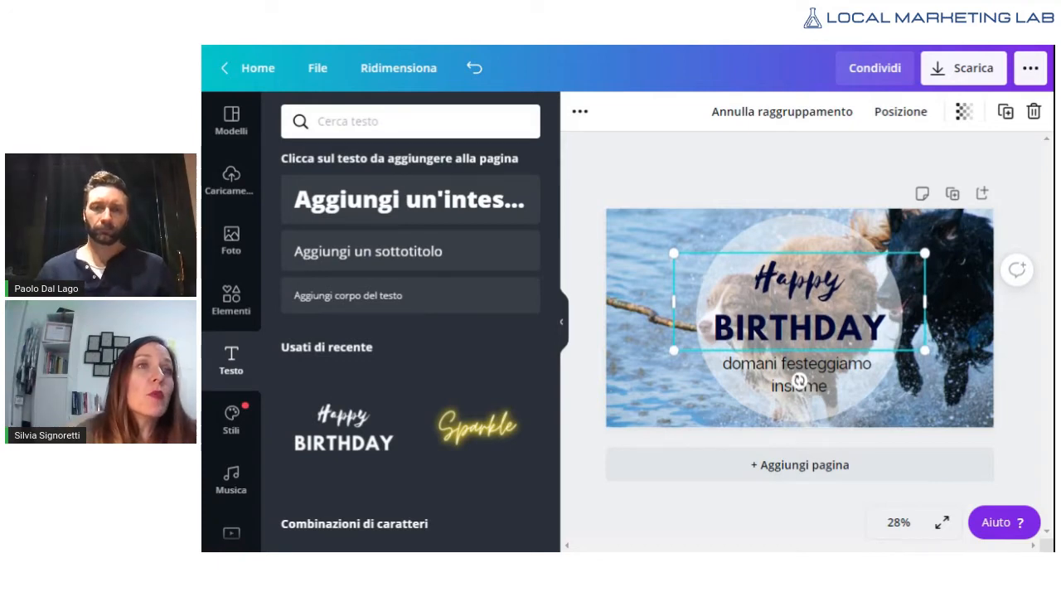
Step: Nudge the "Happy Birthday" text group up a little more to widen the gap above the subtitle
{"action": "key", "text": "Up"}
{"action": "key", "text": "Up"}
{"action": "key", "text": "Up"}
{"action": "key", "text": "Up"}
{"action": "key", "text": "Up"}
{"action": "key", "text": "Up"}
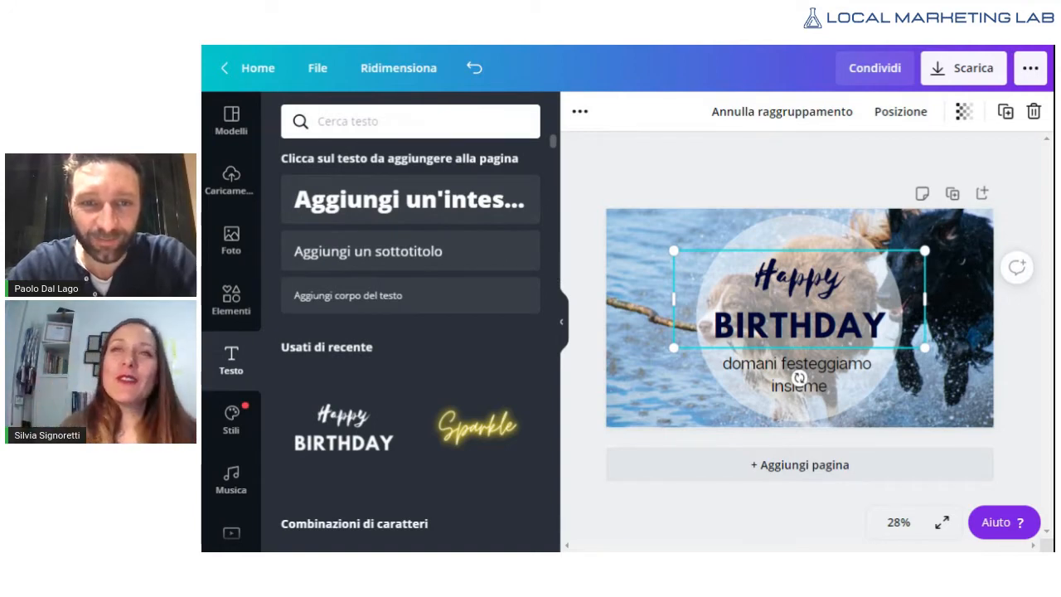
Step: Try the Drama and Retro filters on the background photo and settle on Edge
{"action": "left_click", "coordinate": [633, 211]}
{"action": "left_click", "coordinate": [622, 241]}
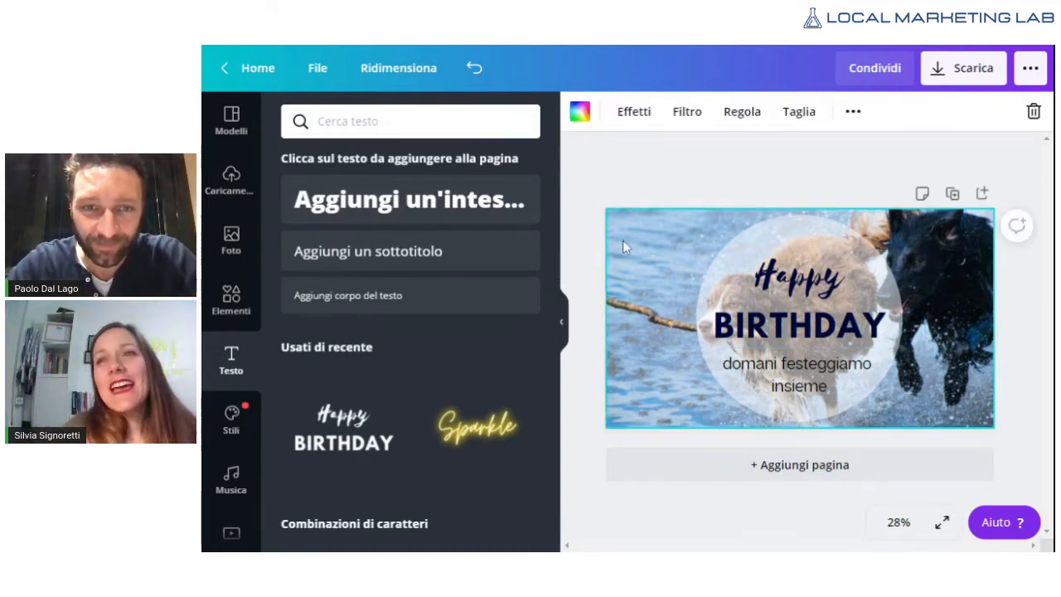
{"action": "left_click", "coordinate": [579, 113]}
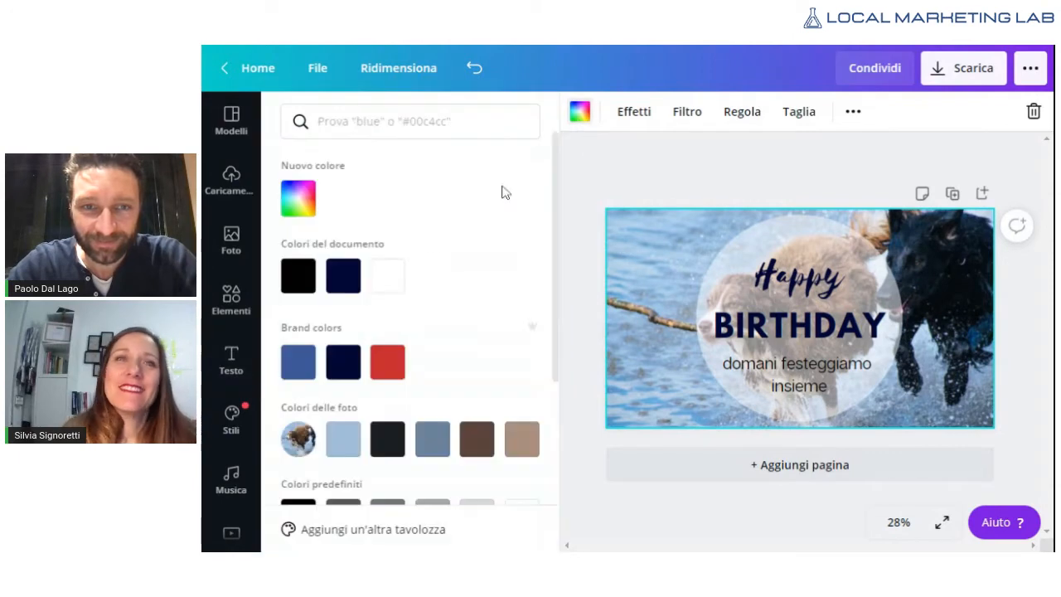
{"action": "left_click", "coordinate": [623, 116]}
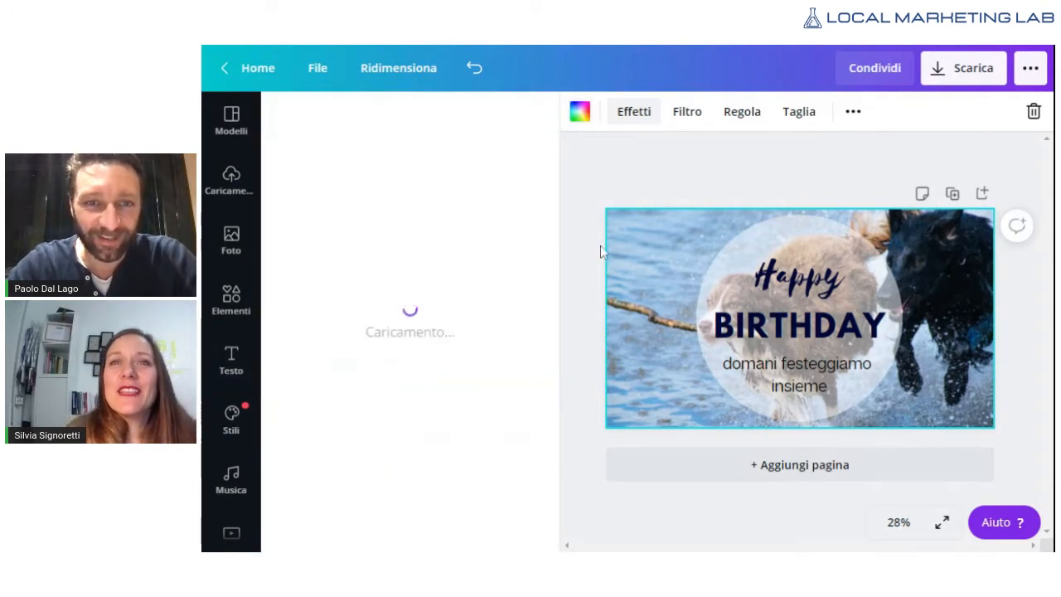
{"action": "left_click", "coordinate": [687, 111]}
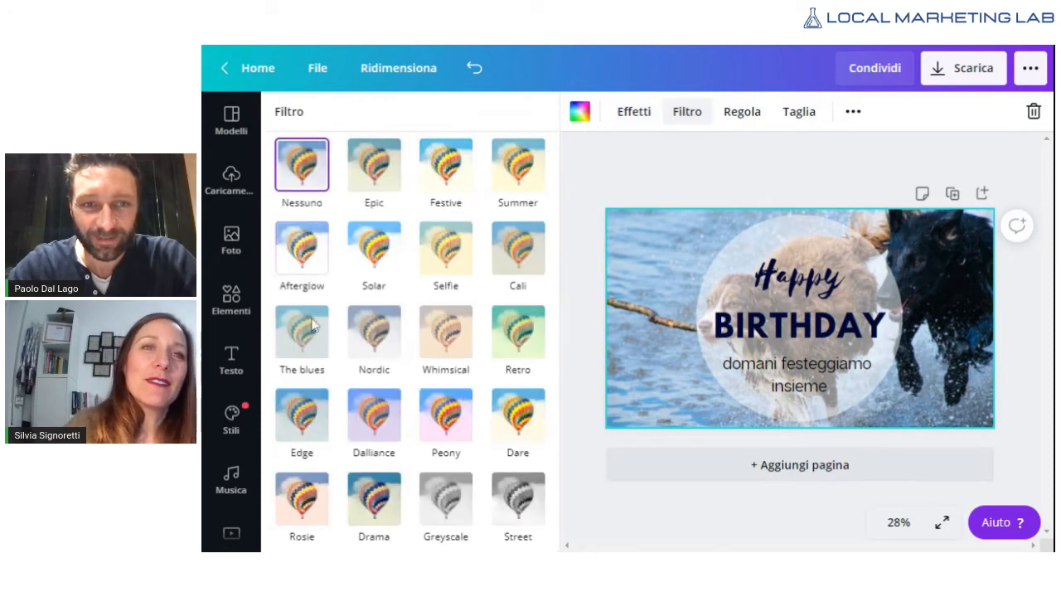
{"action": "left_click", "coordinate": [368, 508]}
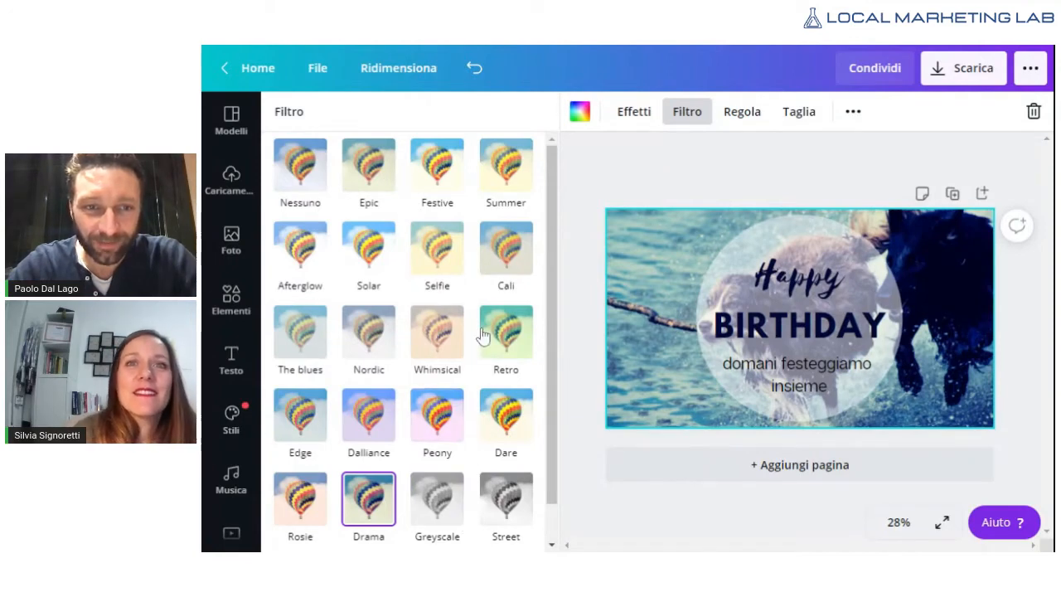
{"action": "left_click", "coordinate": [513, 330]}
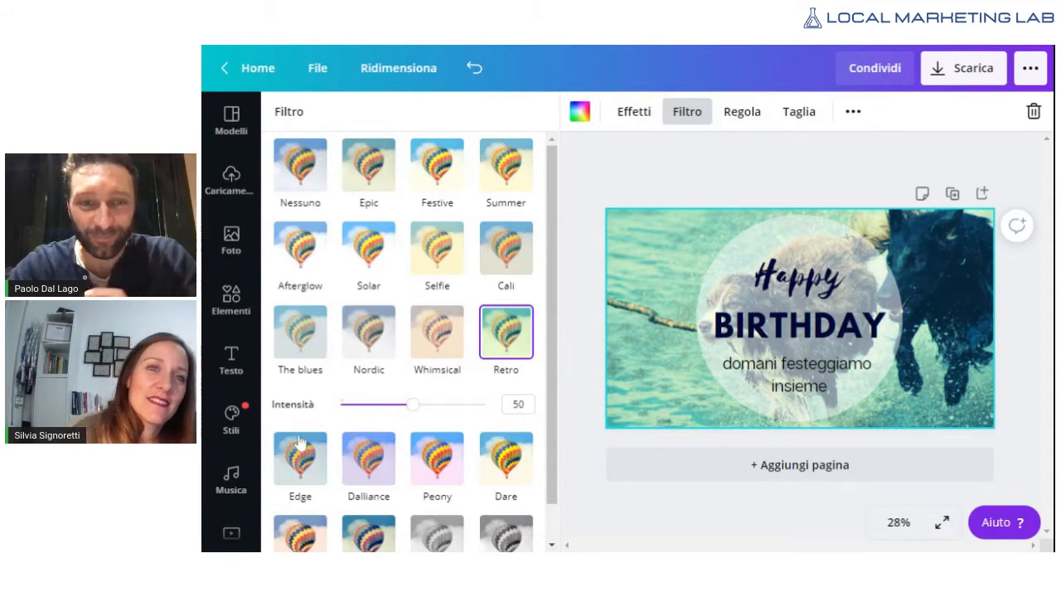
{"action": "left_click", "coordinate": [300, 473]}
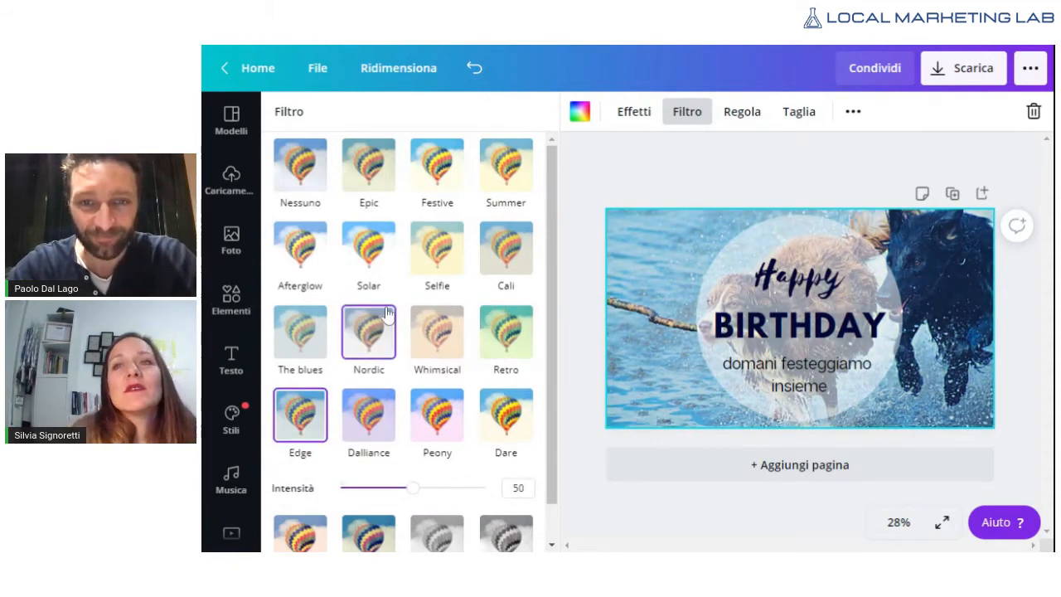
{"action": "left_click", "coordinate": [691, 193]}
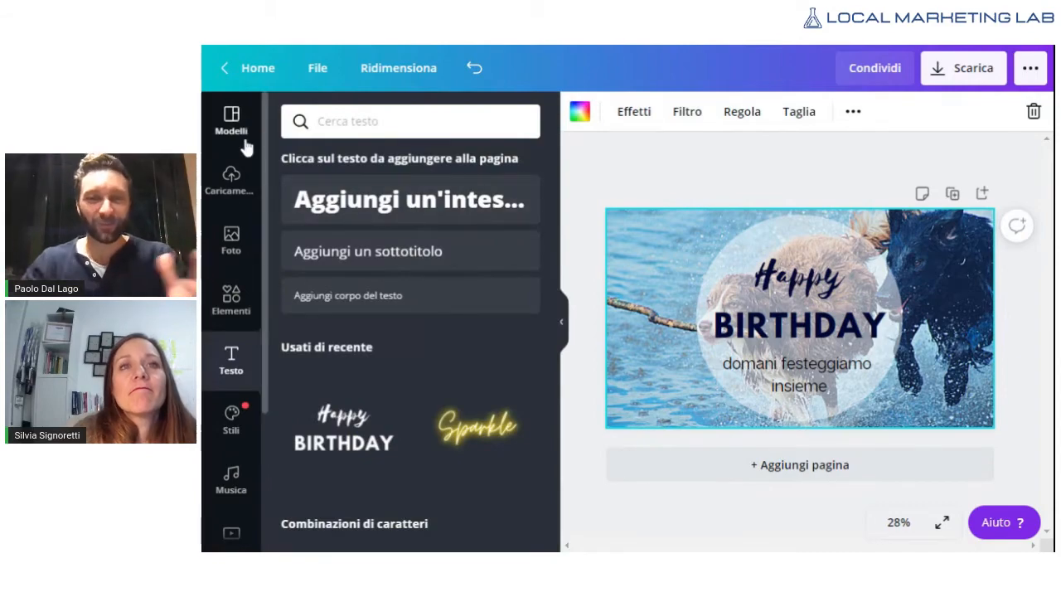
Step: Browse the Facebook cover templates by category and through the general list
{"action": "left_click", "coordinate": [230, 121]}
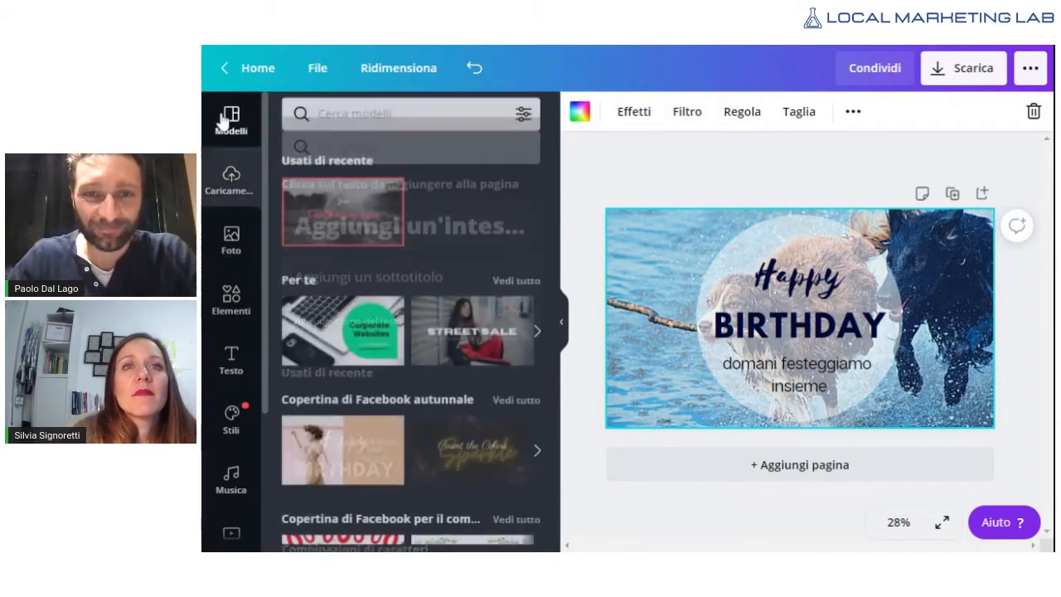
{"action": "scroll", "coordinate": [315, 356], "scroll_direction": "down", "scroll_amount": 3}
{"action": "scroll", "coordinate": [315, 356], "scroll_direction": "down", "scroll_amount": 2}
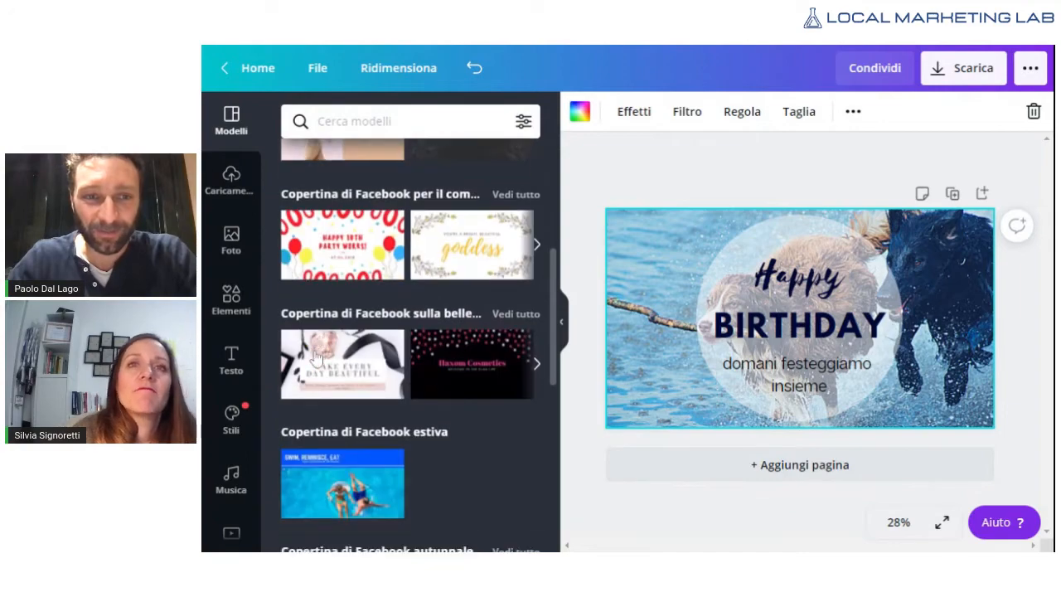
{"action": "scroll", "coordinate": [316, 356], "scroll_direction": "down", "scroll_amount": 1}
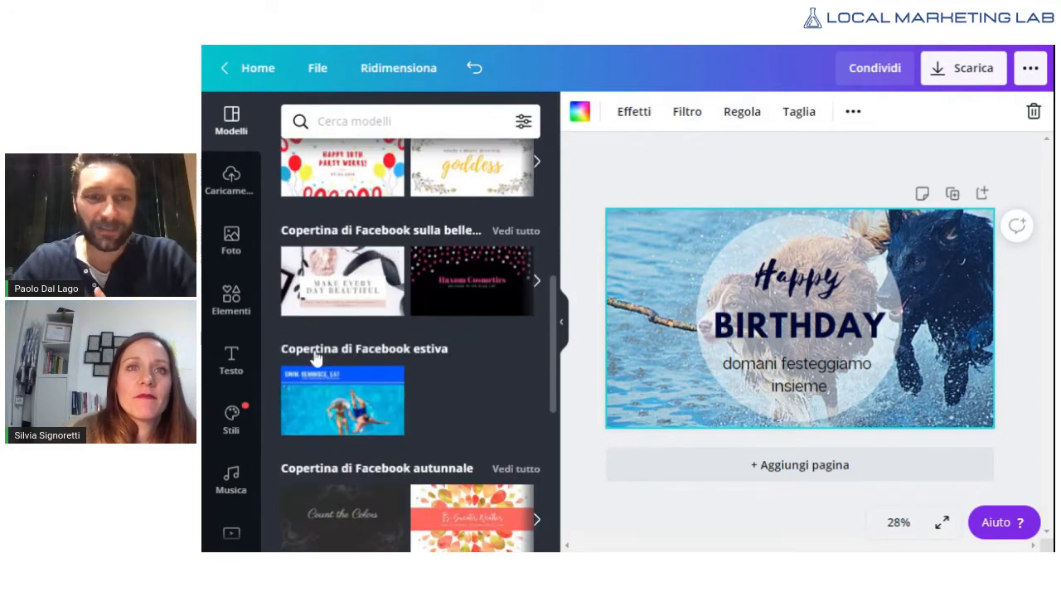
{"action": "scroll", "coordinate": [315, 356], "scroll_direction": "down", "scroll_amount": 5}
{"action": "scroll", "coordinate": [315, 356], "scroll_direction": "down", "scroll_amount": 3}
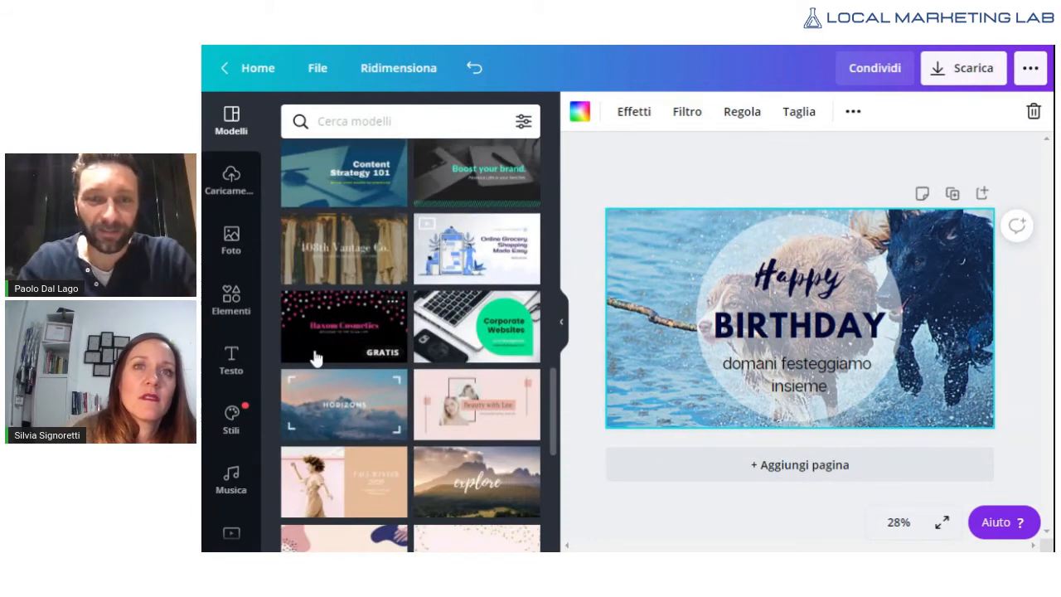
{"action": "scroll", "coordinate": [315, 356], "scroll_direction": "down", "scroll_amount": 1}
{"action": "scroll", "coordinate": [315, 357], "scroll_direction": "up", "scroll_amount": 1}
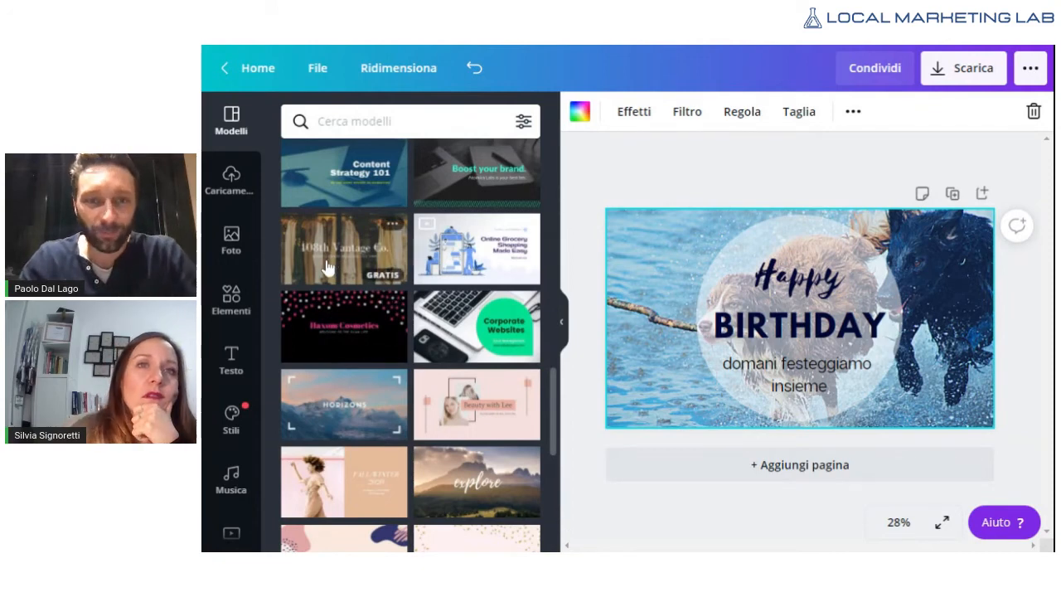
{"action": "scroll", "coordinate": [332, 289], "scroll_direction": "down", "scroll_amount": 4}
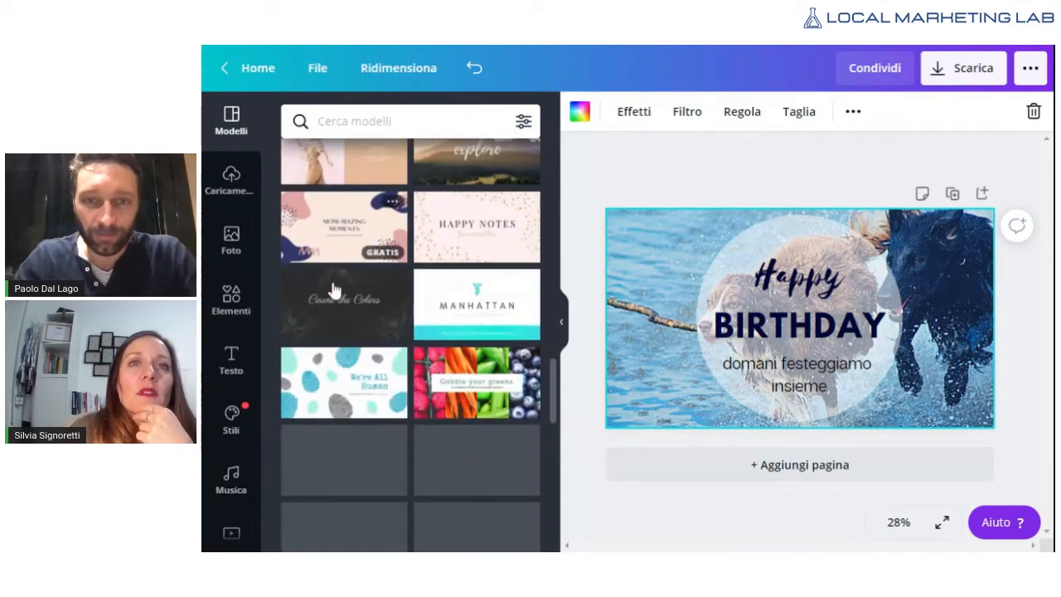
Step: Search the templates for "promo" and replace the current page with the "Free Haircuts & More" template
{"action": "left_click", "coordinate": [394, 122]}
{"action": "type", "text": "promo"}
{"action": "key", "text": "Return"}
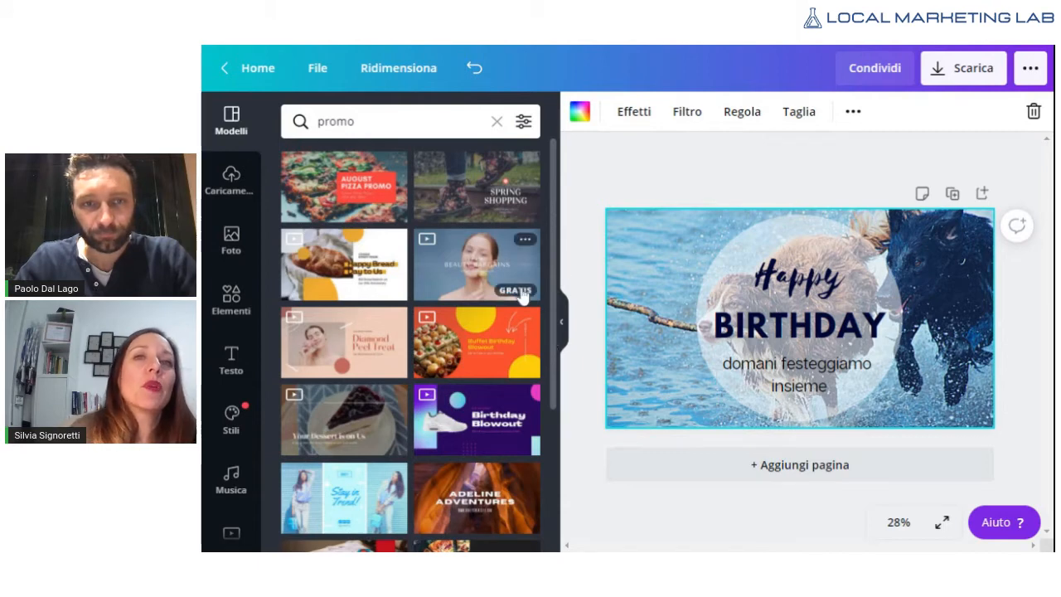
{"action": "scroll", "coordinate": [397, 306], "scroll_direction": "down", "scroll_amount": 3}
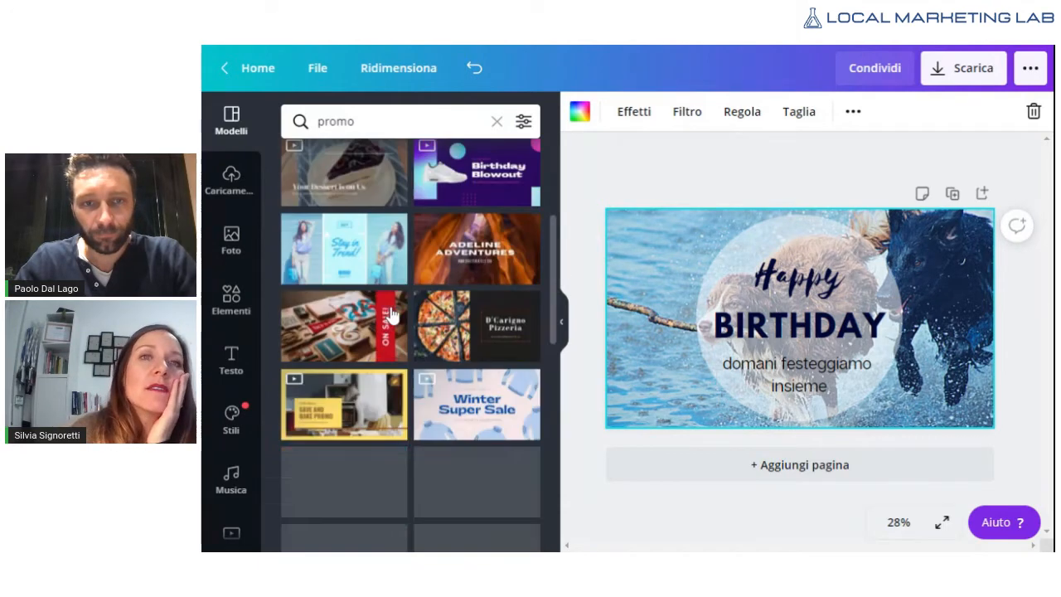
{"action": "scroll", "coordinate": [468, 306], "scroll_direction": "down", "scroll_amount": 3}
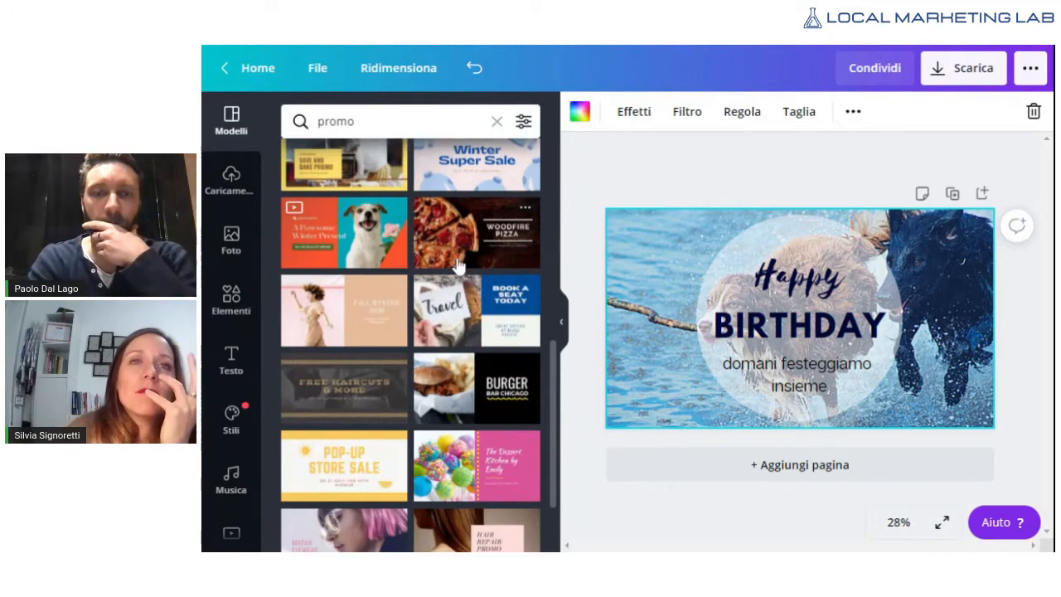
{"action": "scroll", "coordinate": [458, 265], "scroll_direction": "down", "scroll_amount": 1}
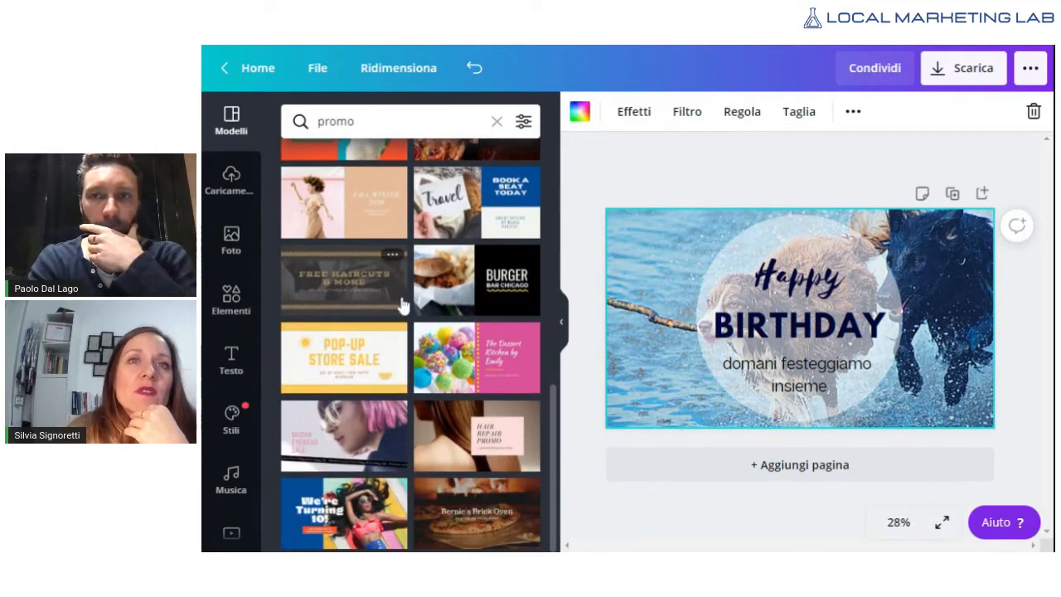
{"action": "left_click", "coordinate": [348, 300]}
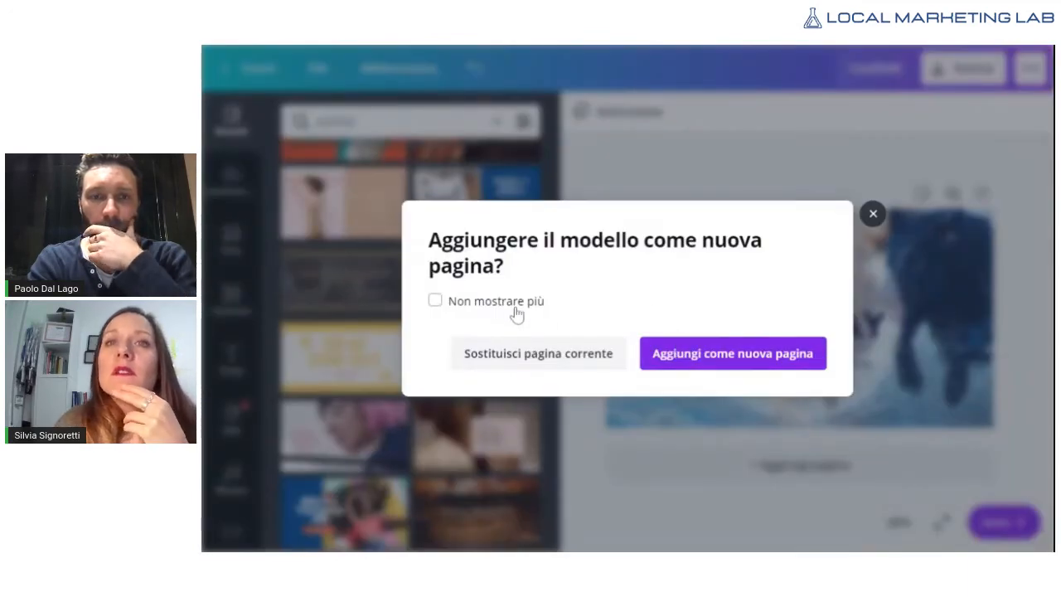
{"action": "left_click", "coordinate": [509, 365]}
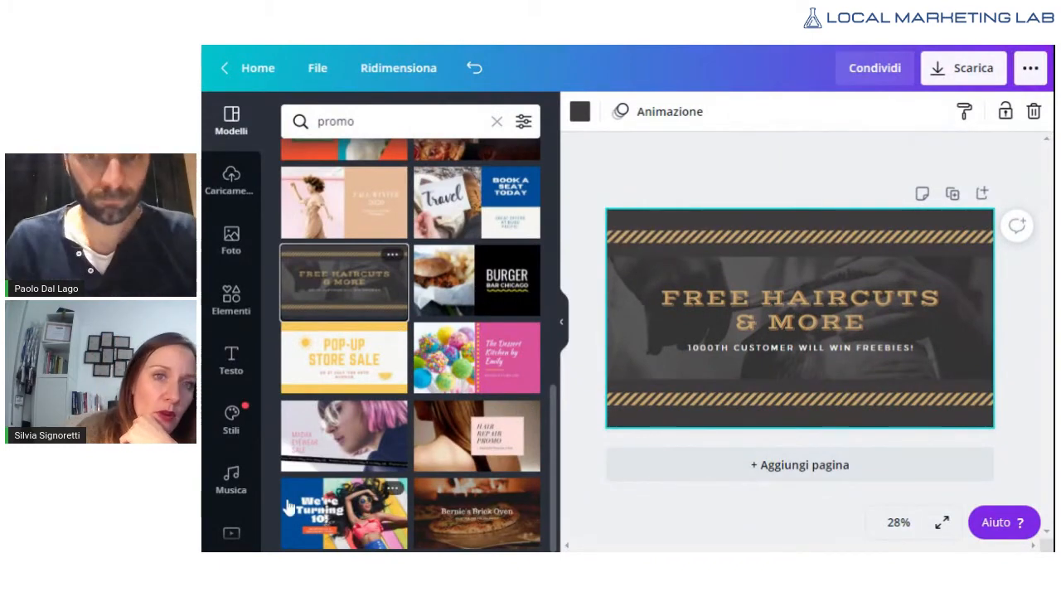
Step: Try the "Burger Bar Chicago" and "D'Carigno Pizzeria" templates on the page
{"action": "left_click", "coordinate": [465, 284]}
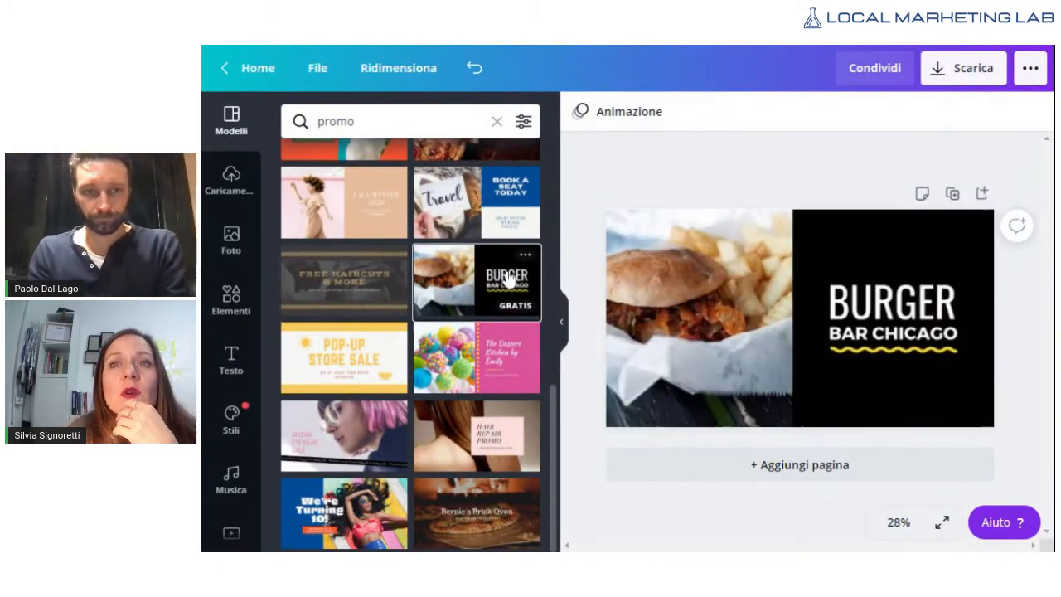
{"action": "scroll", "coordinate": [421, 271], "scroll_direction": "up", "scroll_amount": 3}
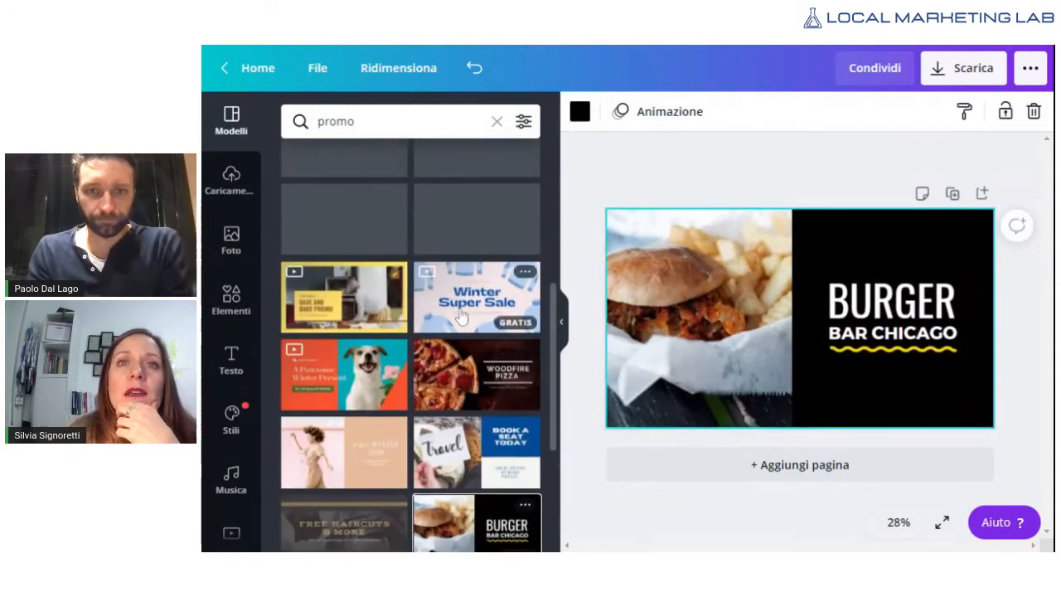
{"action": "left_click", "coordinate": [474, 297]}
{"action": "left_click", "coordinate": [474, 217]}
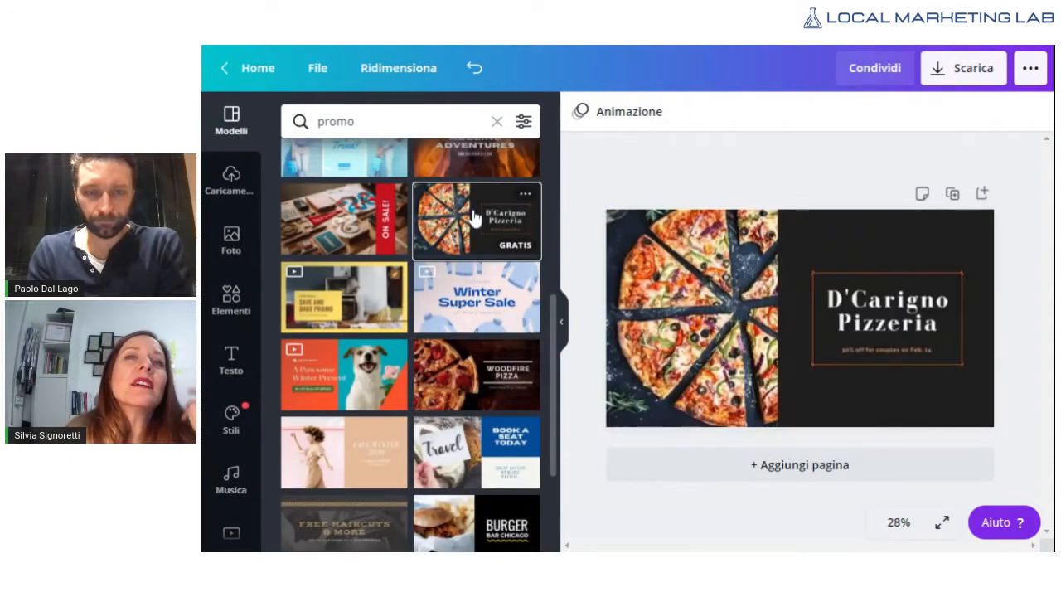
{"action": "scroll", "coordinate": [426, 263], "scroll_direction": "up", "scroll_amount": 4}
{"action": "scroll", "coordinate": [424, 260], "scroll_direction": "down", "scroll_amount": 3}
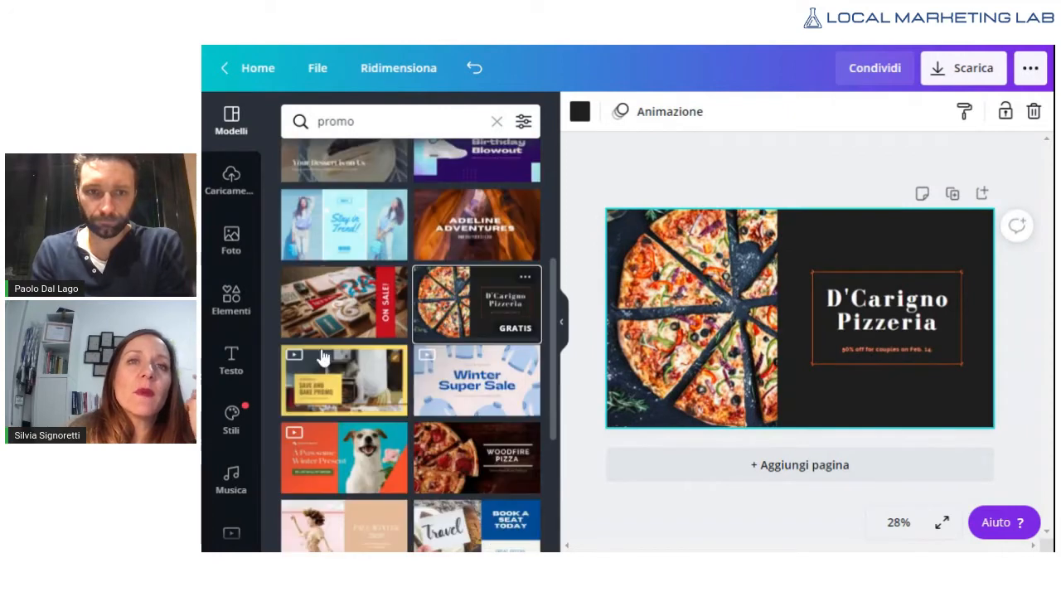
Step: Try the "On Sale!" and "Stay in Trend!" templates on the page
{"action": "scroll", "coordinate": [325, 355], "scroll_direction": "down", "scroll_amount": 1}
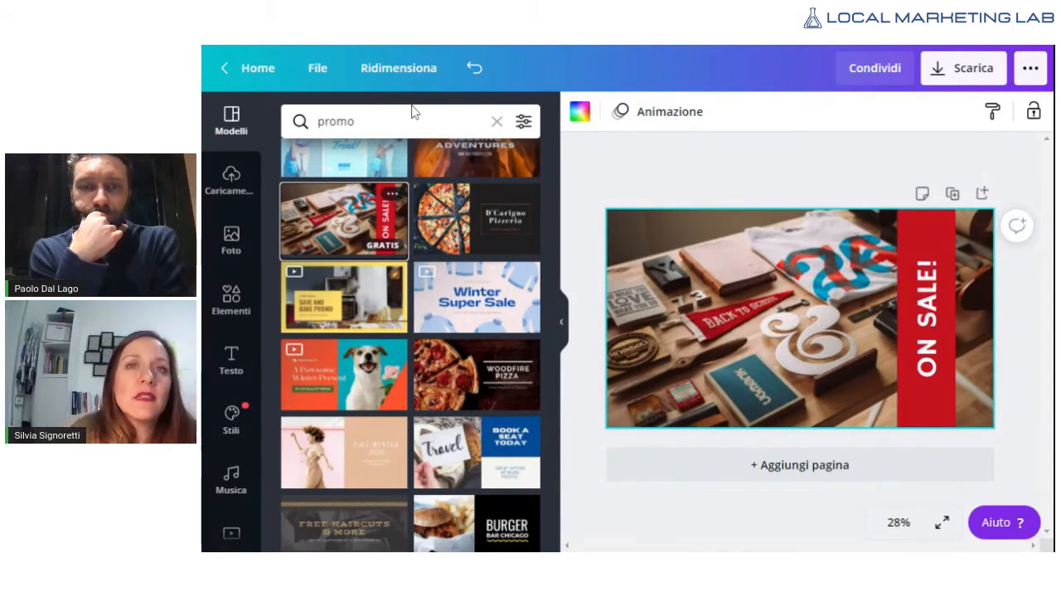
{"action": "scroll", "coordinate": [406, 219], "scroll_direction": "up", "scroll_amount": 2}
{"action": "left_click", "coordinate": [352, 249]}
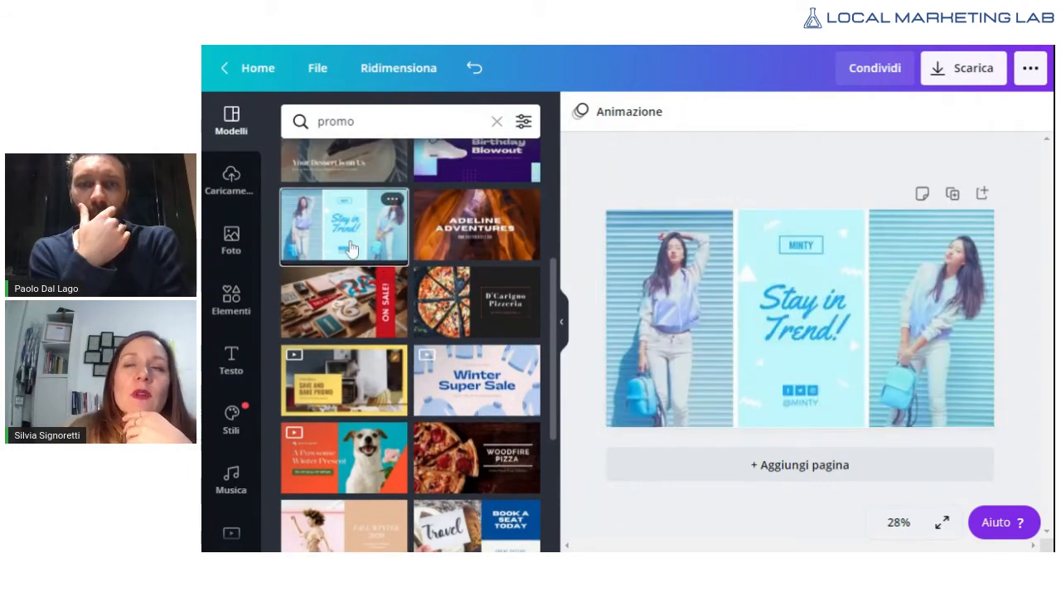
{"action": "left_click", "coordinate": [730, 313]}
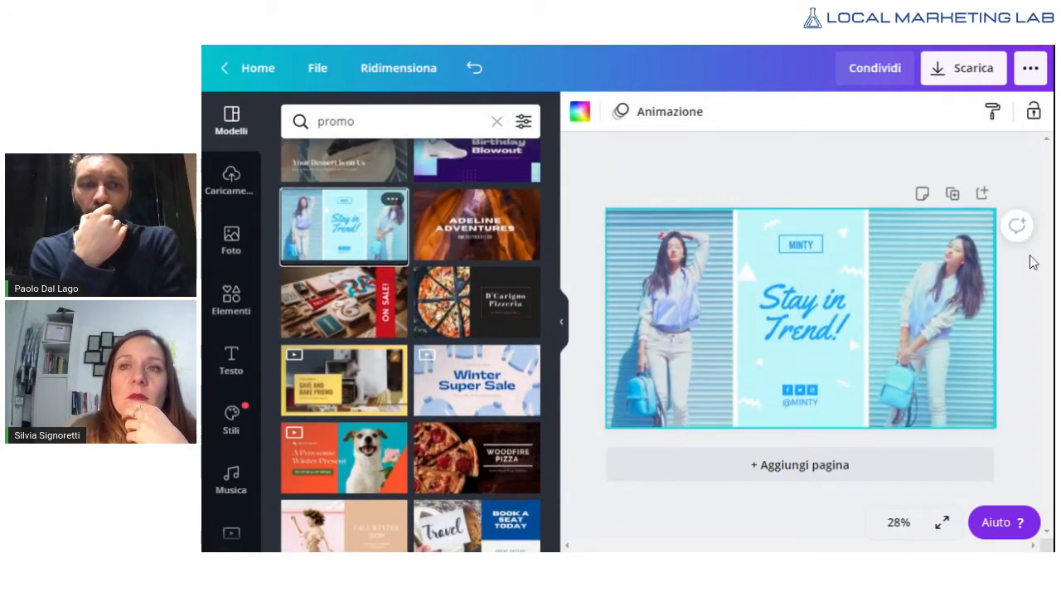
Step: View the pages of the blue beauty video template among the promo results and return to the results
{"action": "scroll", "coordinate": [403, 254], "scroll_direction": "up", "scroll_amount": 3}
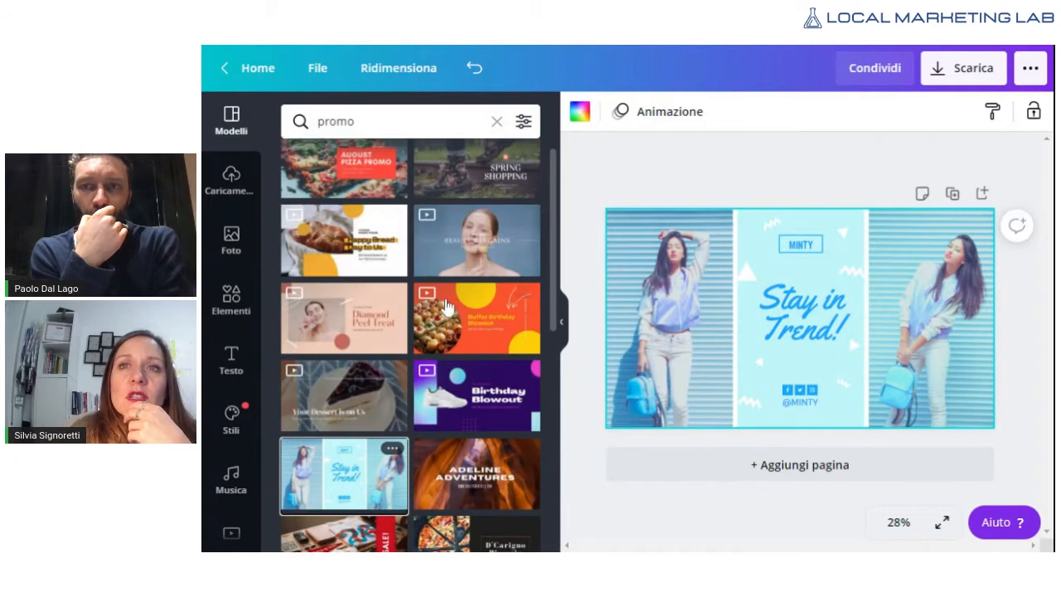
{"action": "left_click", "coordinate": [649, 319]}
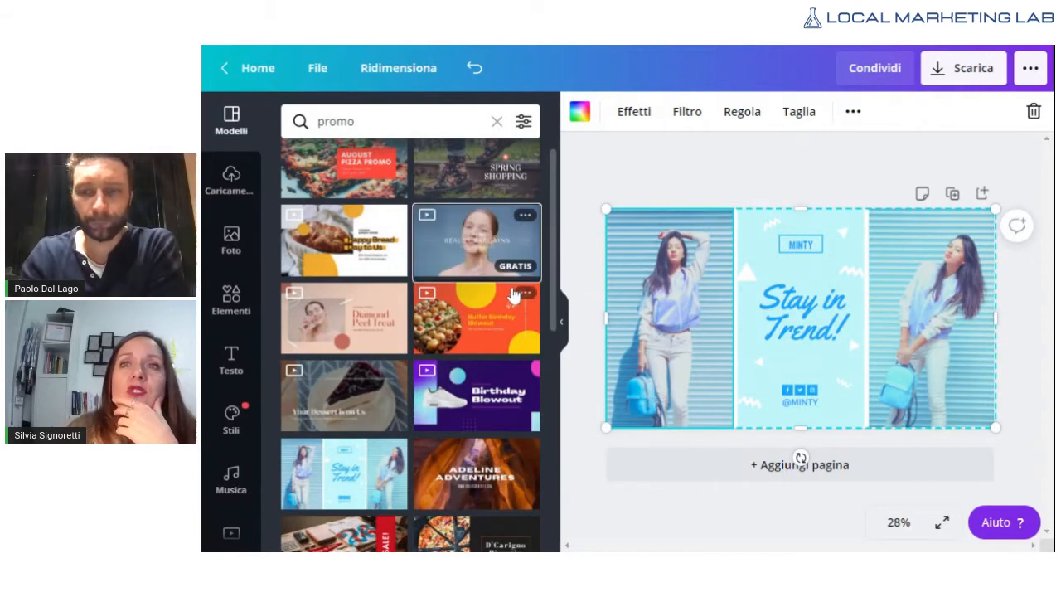
{"action": "left_click", "coordinate": [477, 248]}
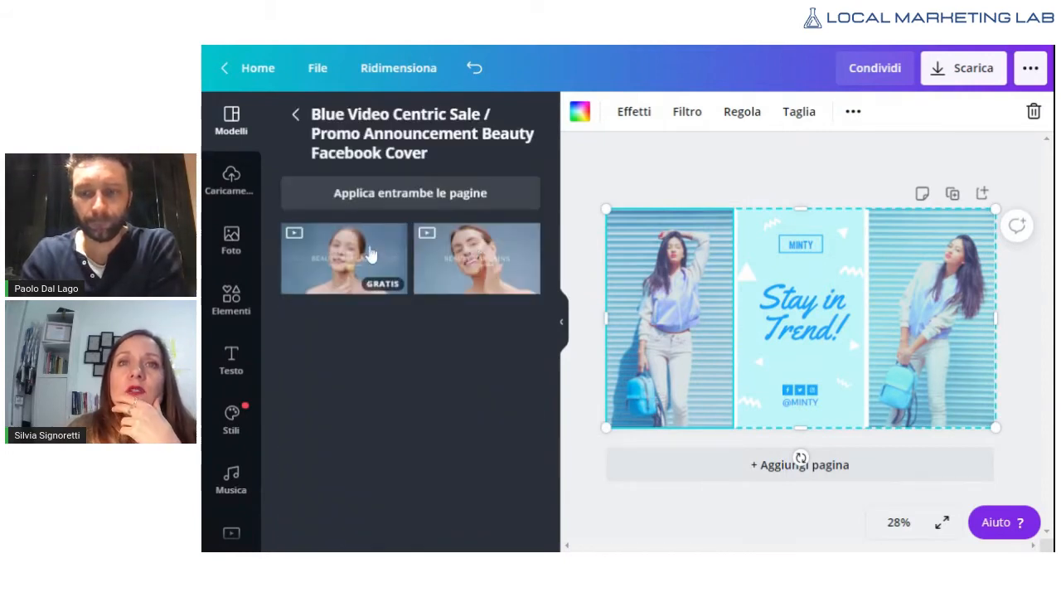
{"action": "left_click", "coordinate": [295, 116]}
{"action": "scroll", "coordinate": [410, 344], "scroll_direction": "up", "scroll_amount": 1}
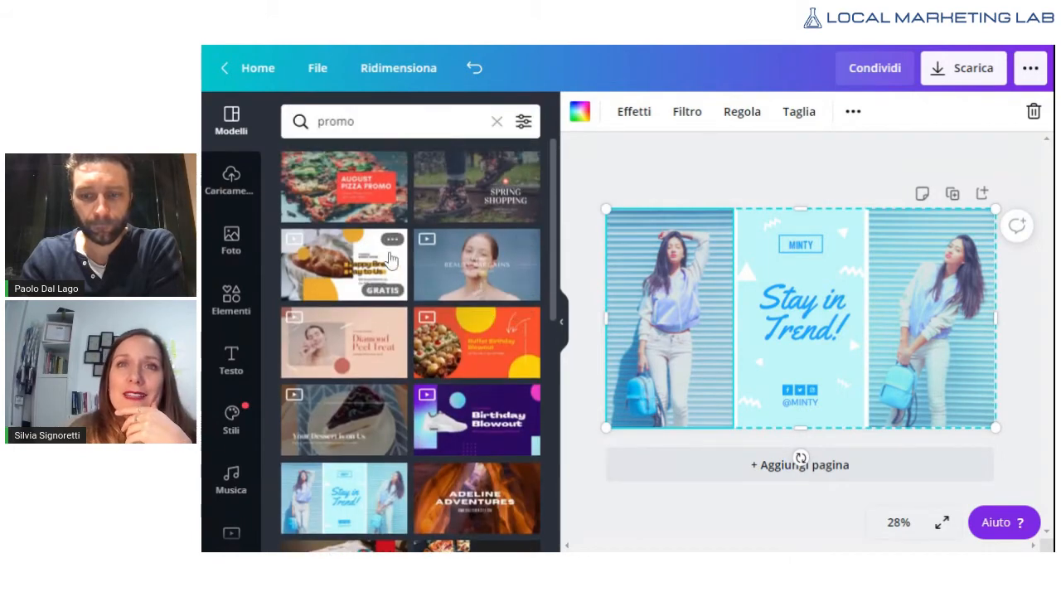
Step: Apply the "Spring Shopping" template to the page and view the filters available for its background photo
{"action": "left_click", "coordinate": [451, 192]}
{"action": "left_click", "coordinate": [1036, 363]}
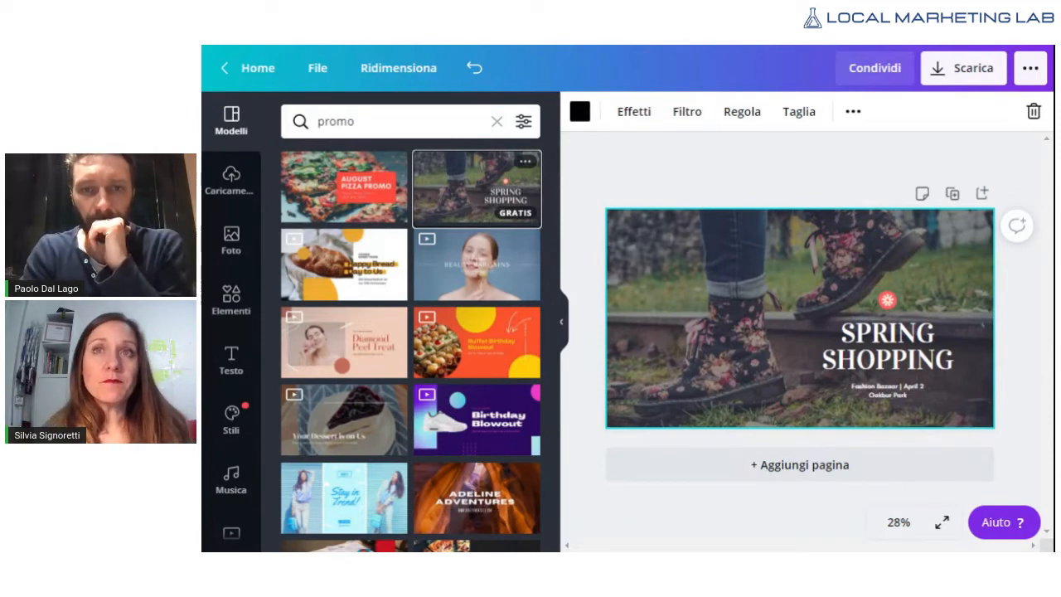
{"action": "left_click", "coordinate": [679, 123]}
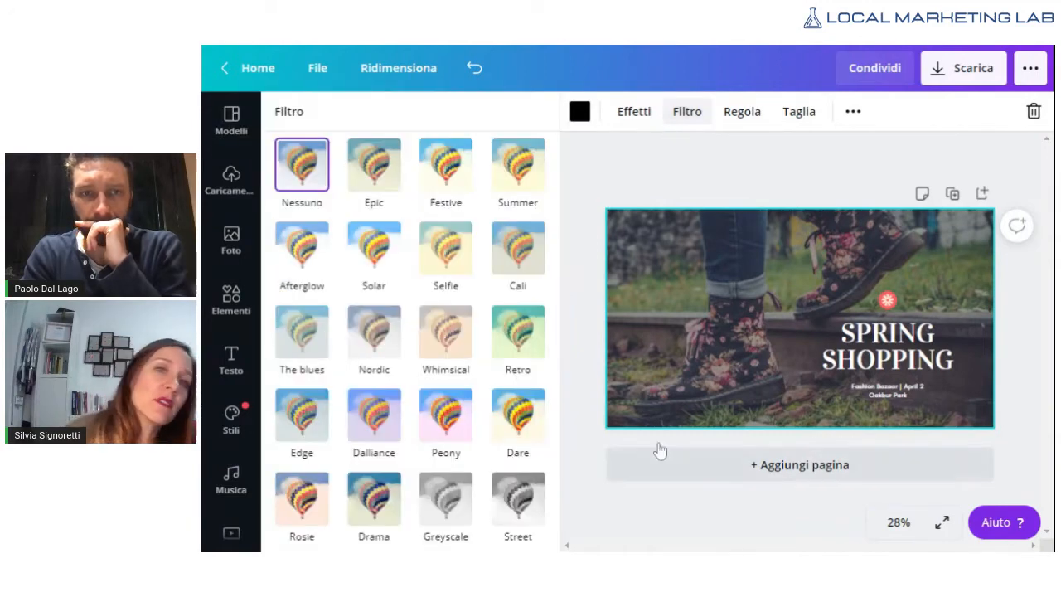
{"action": "left_click", "coordinate": [774, 160]}
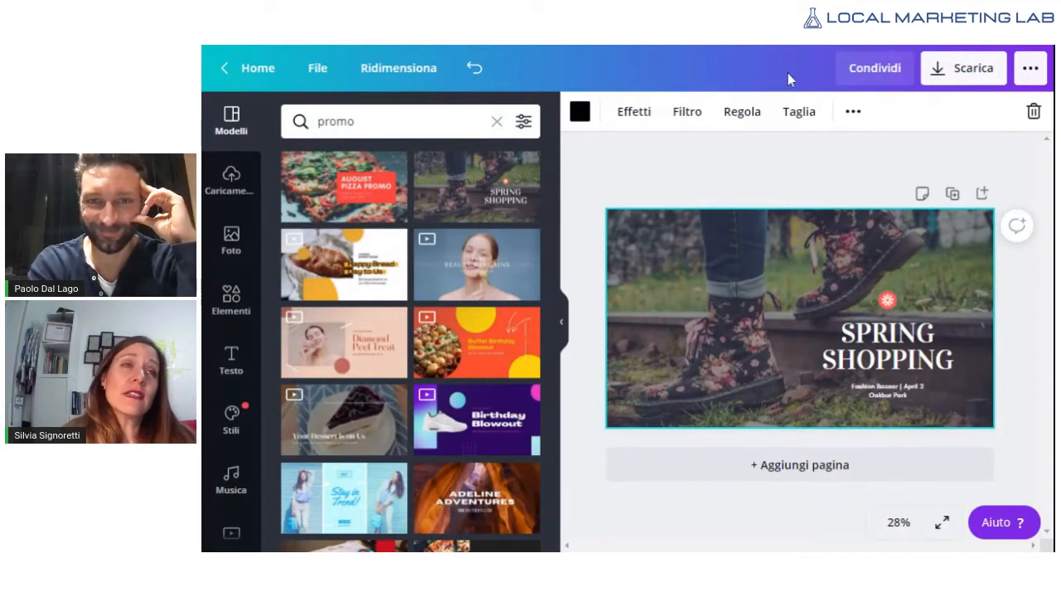
Step: Download the "Spring Shopping" cover as a PNG image and return to the design
{"action": "left_click", "coordinate": [964, 75]}
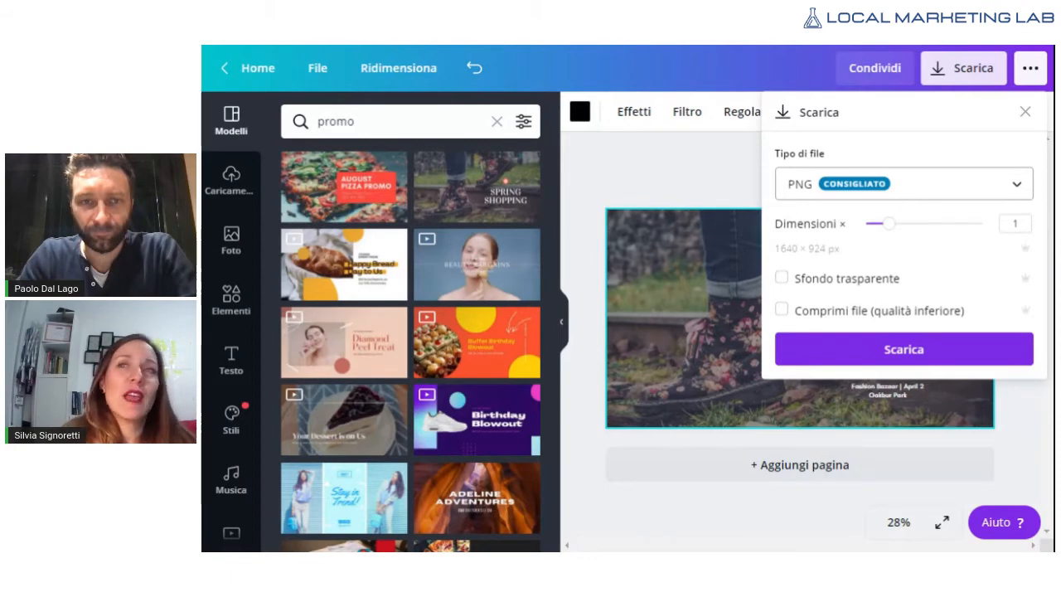
{"action": "left_click", "coordinate": [925, 193]}
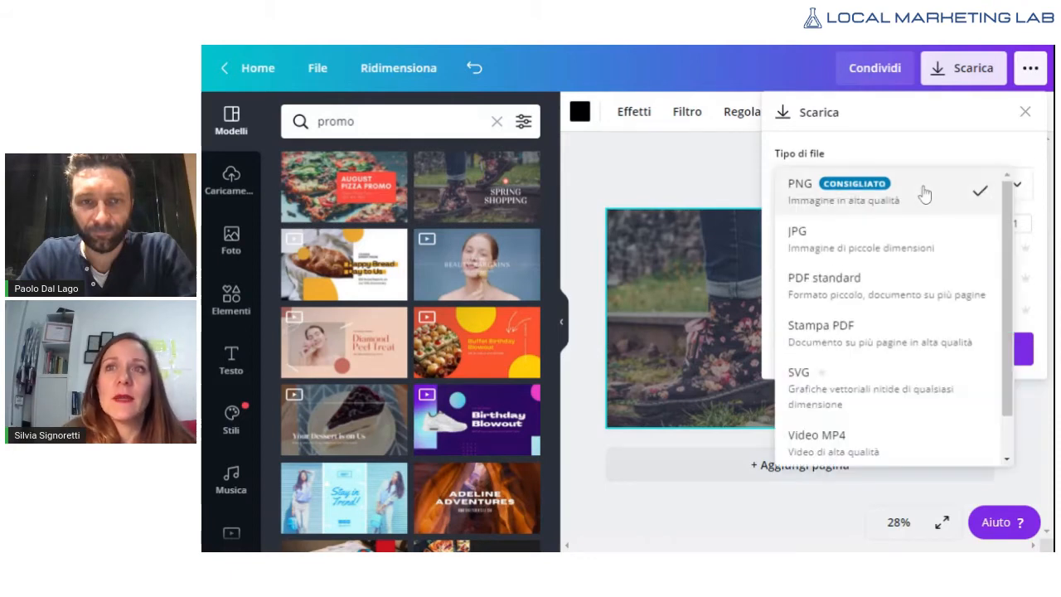
{"action": "left_click", "coordinate": [861, 207]}
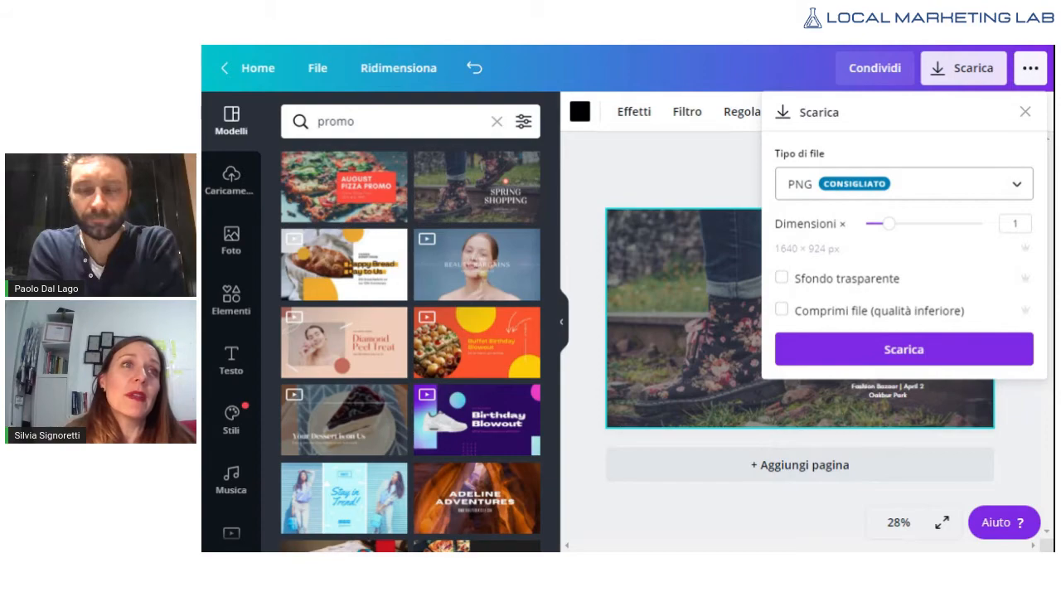
{"action": "left_click", "coordinate": [912, 352]}
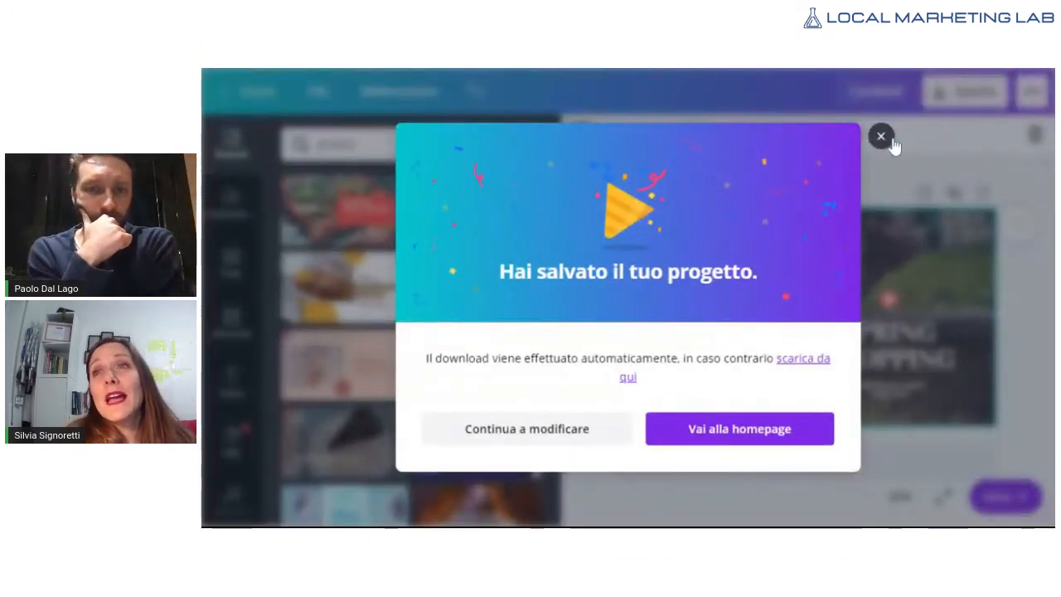
{"action": "left_click", "coordinate": [883, 138]}
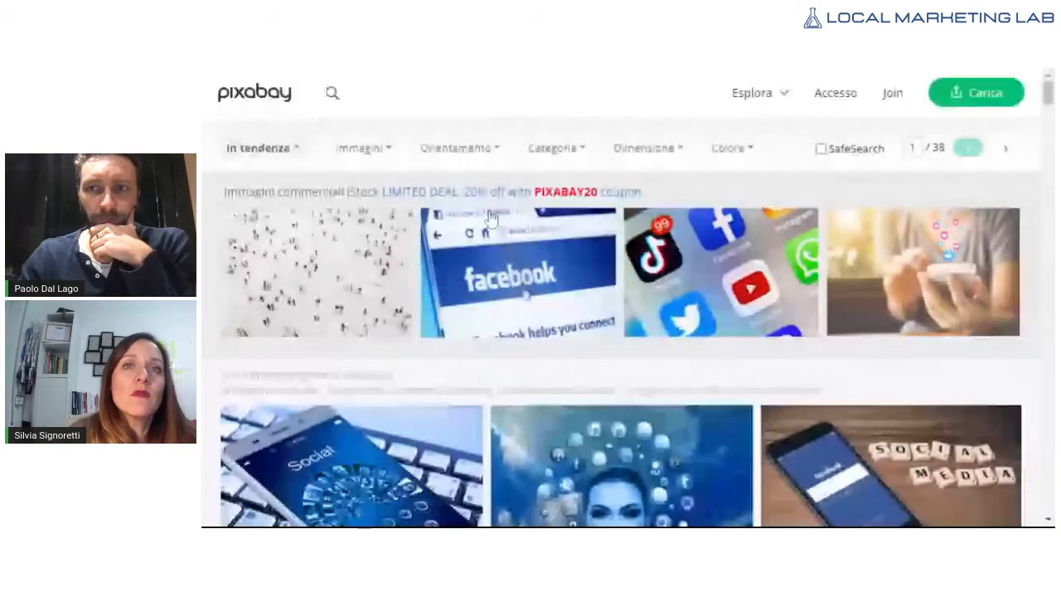
Step: Examine the sponsored iStock row and the free images in Pixabay's Facebook search results
{"action": "scroll", "coordinate": [489, 231], "scroll_direction": "down", "scroll_amount": 5}
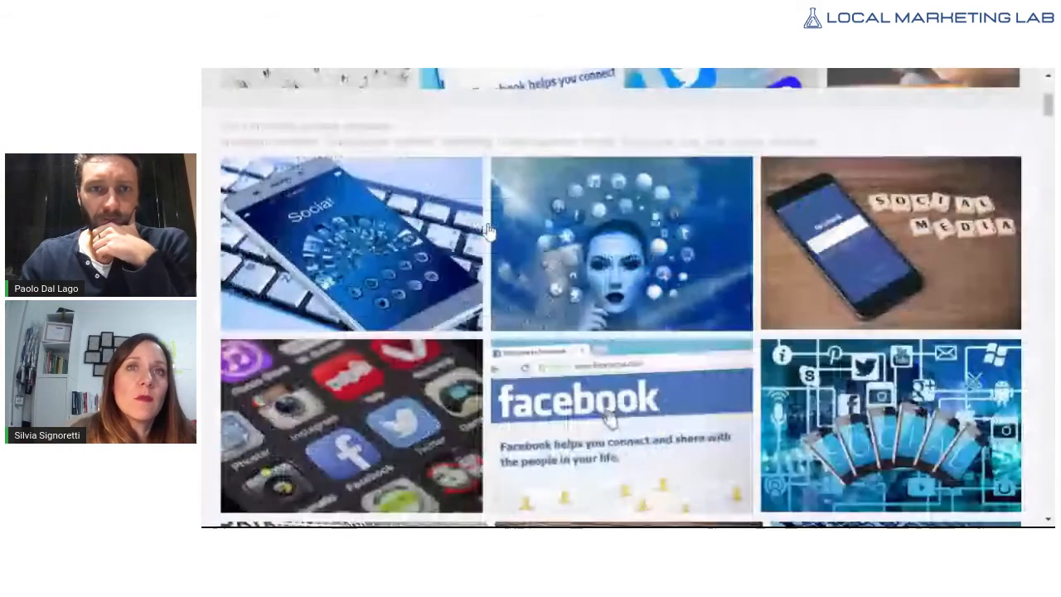
{"action": "scroll", "coordinate": [489, 230], "scroll_direction": "up", "scroll_amount": 3}
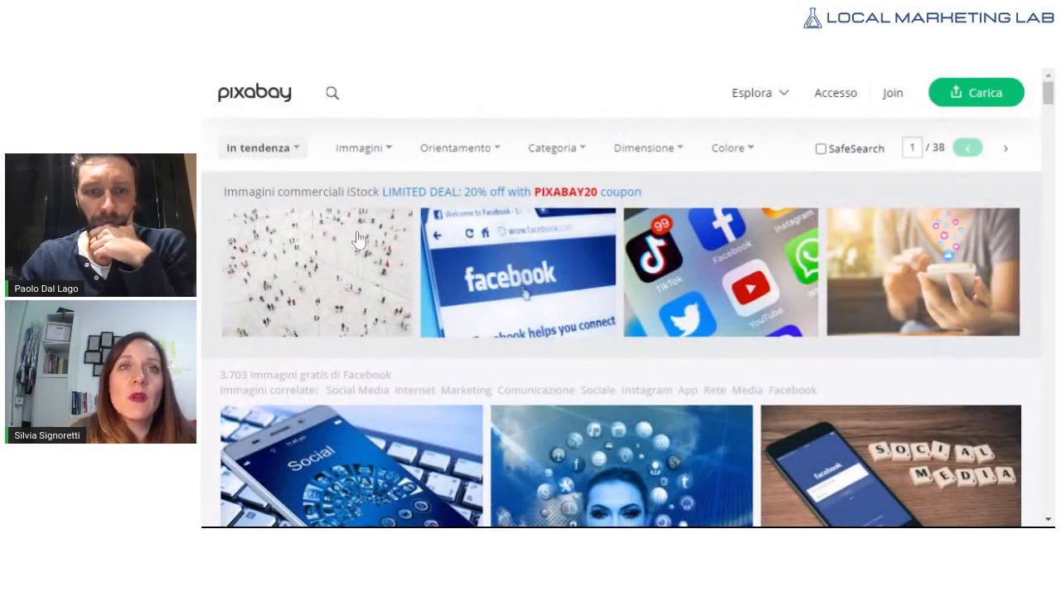
{"action": "left_click_drag", "start_coordinate": [216, 197], "coordinate": [687, 192]}
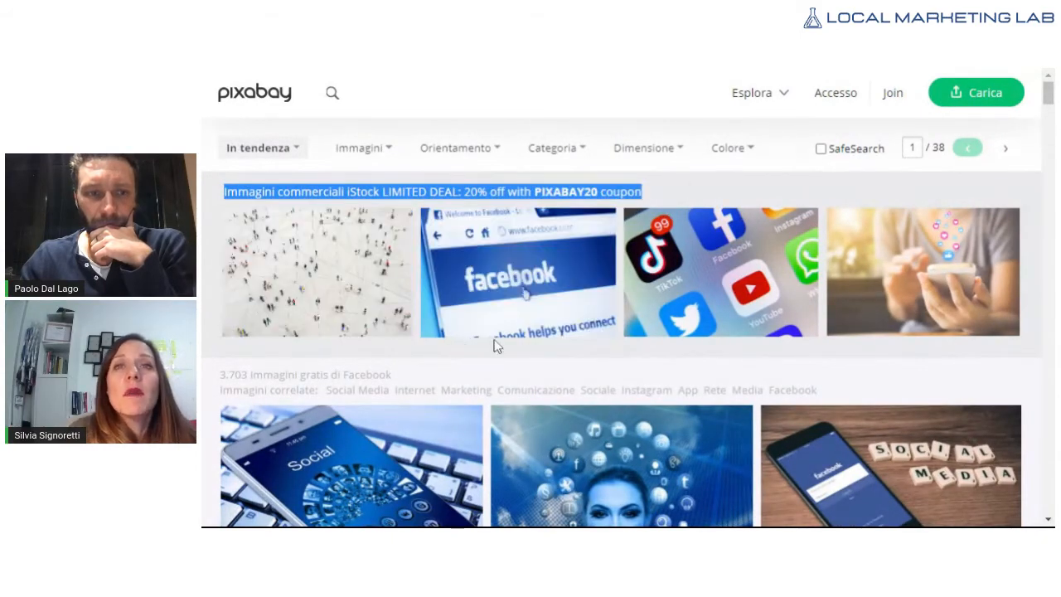
{"action": "scroll", "coordinate": [497, 340], "scroll_direction": "down", "scroll_amount": 8}
{"action": "scroll", "coordinate": [497, 315], "scroll_direction": "down", "scroll_amount": 3}
{"action": "scroll", "coordinate": [497, 312], "scroll_direction": "up", "scroll_amount": 12}
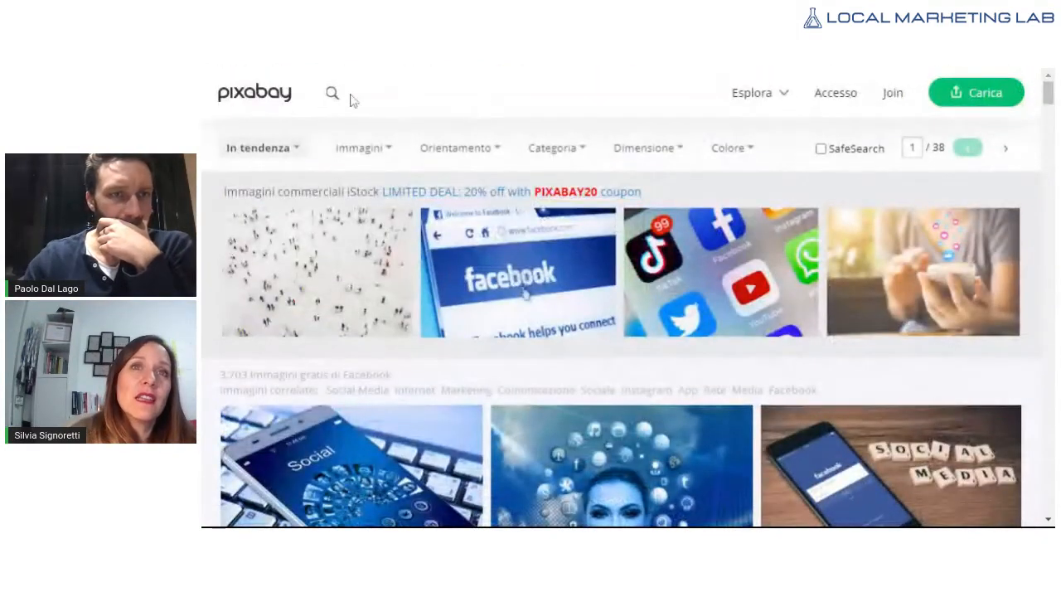
Step: Search Pixabay for "negozio" images in place of "facebook"
{"action": "left_click", "coordinate": [333, 94]}
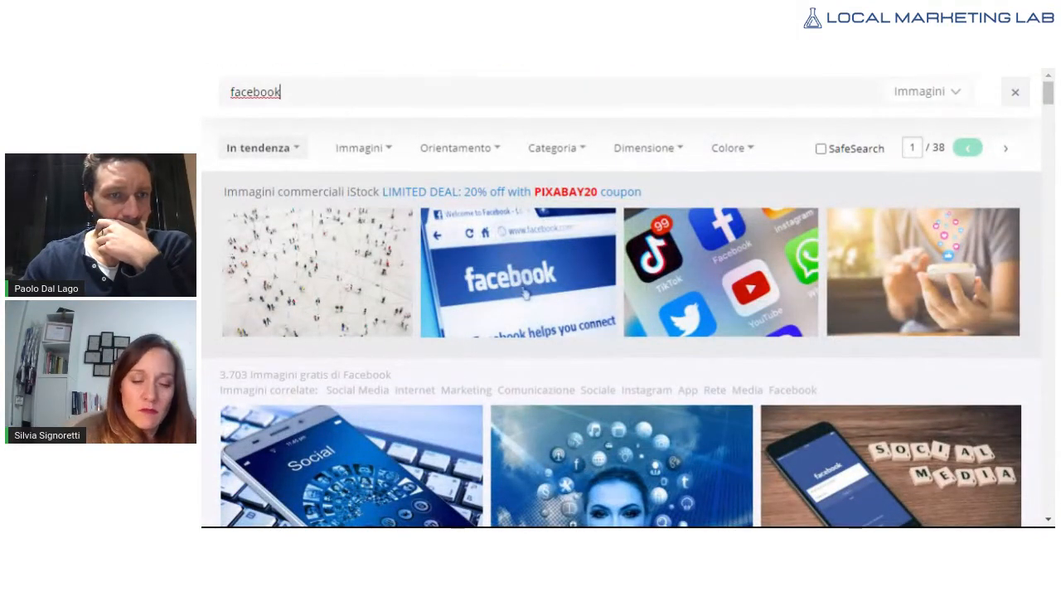
{"action": "key", "text": "ctrl+a"}
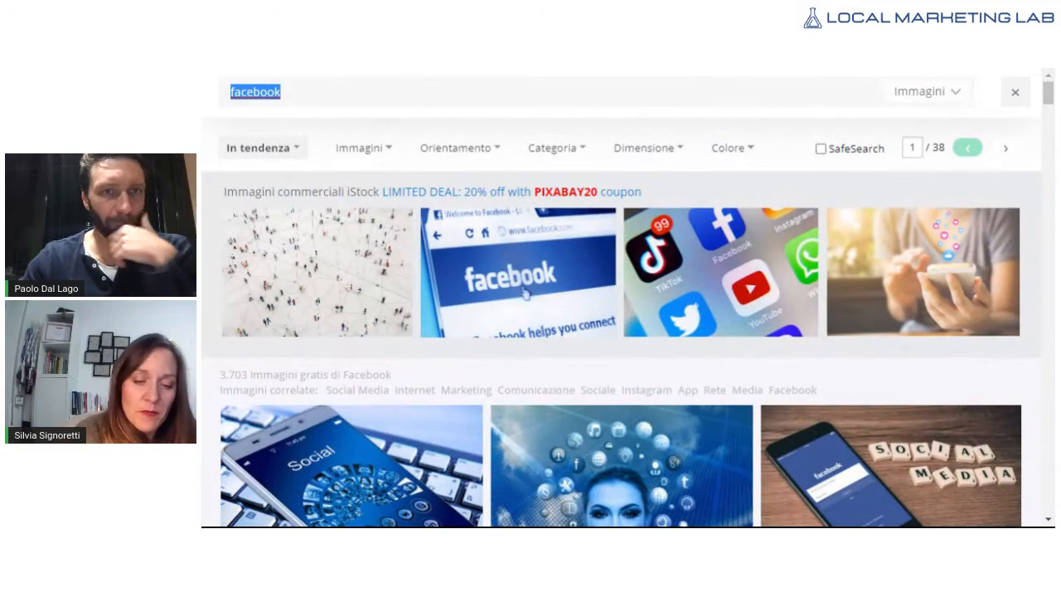
{"action": "type", "text": "negozio"}
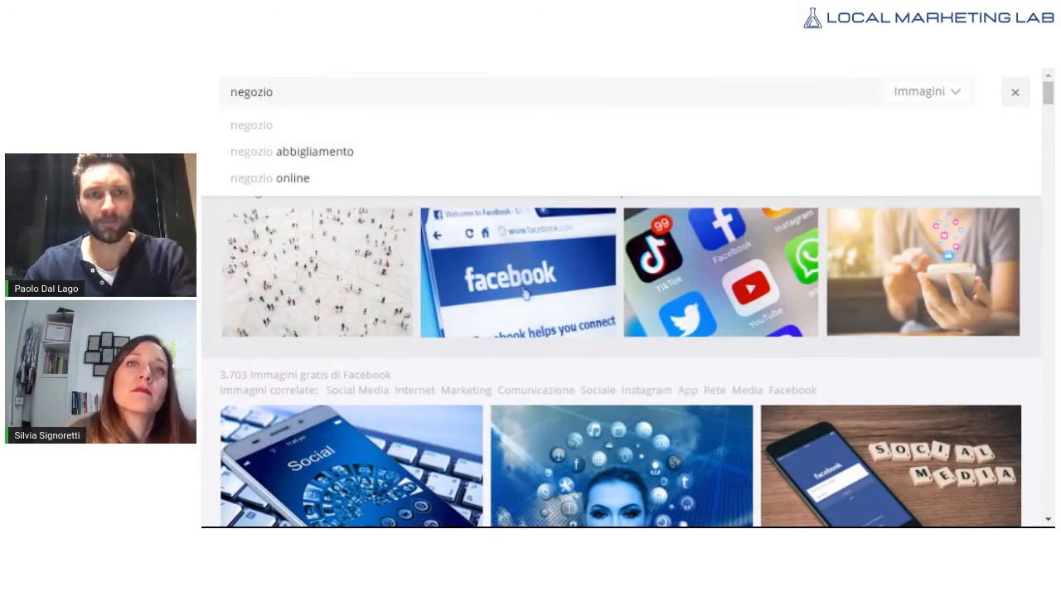
{"action": "key", "text": "Return"}
Step: Browse the free shop photos in the "negozio" results, going well down the list and back up
{"action": "scroll", "coordinate": [383, 253], "scroll_direction": "down", "scroll_amount": 4}
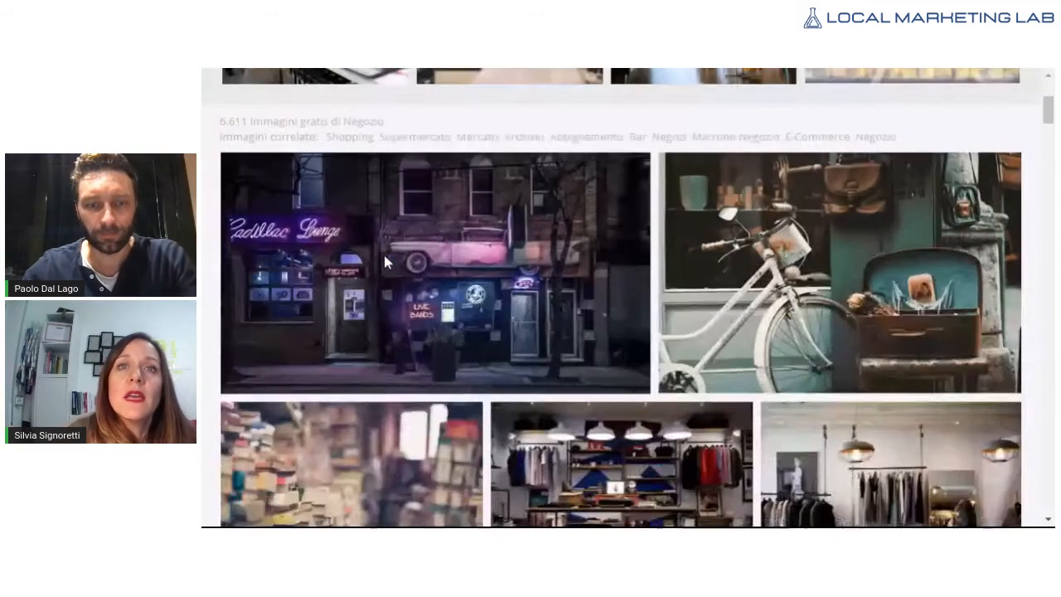
{"action": "scroll", "coordinate": [383, 262], "scroll_direction": "down", "scroll_amount": 4}
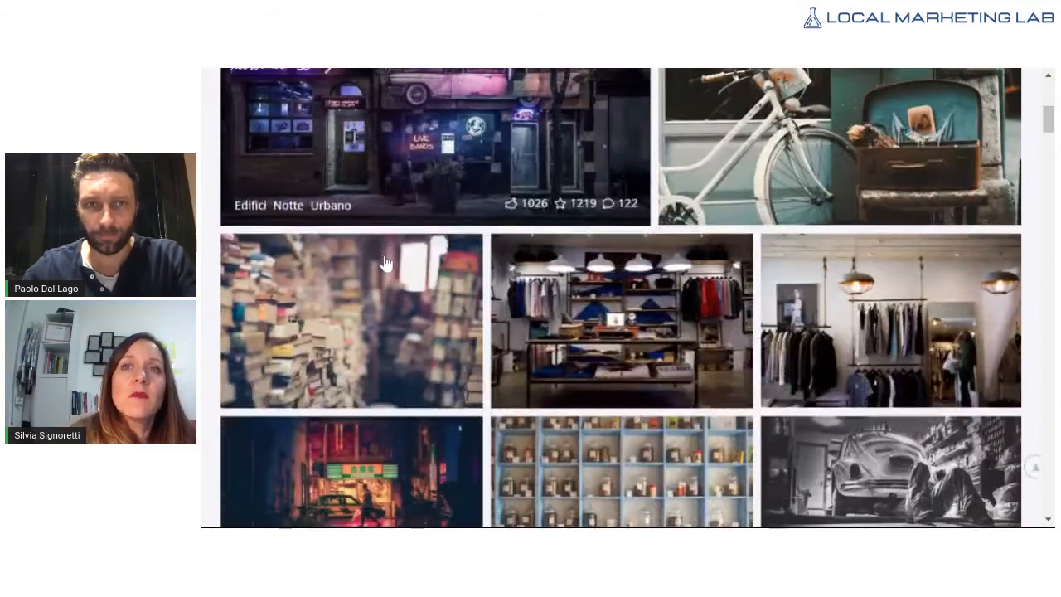
{"action": "scroll", "coordinate": [383, 262], "scroll_direction": "down", "scroll_amount": 3}
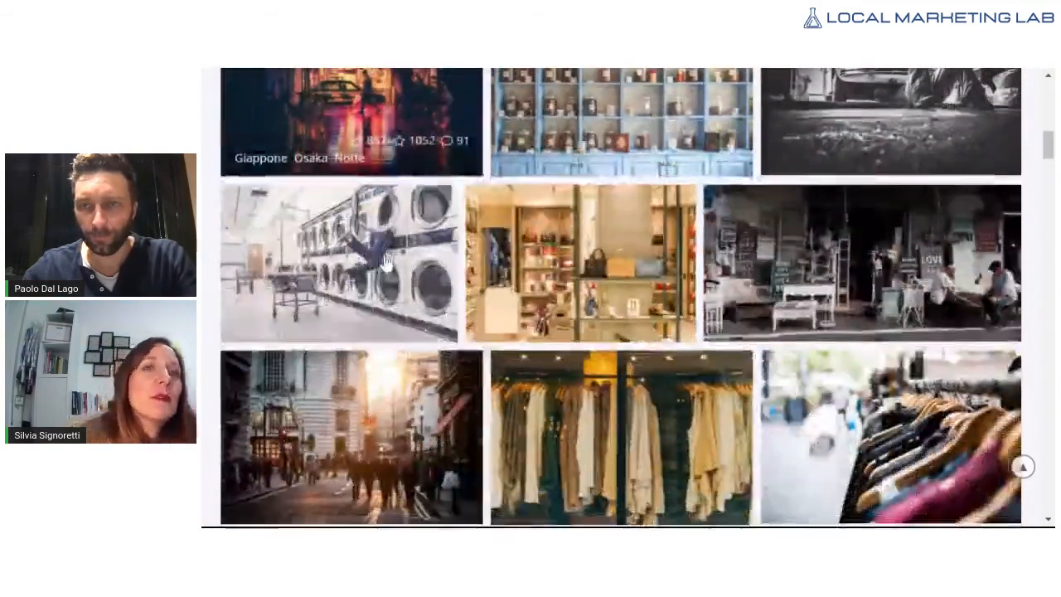
{"action": "scroll", "coordinate": [384, 263], "scroll_direction": "down", "scroll_amount": 4}
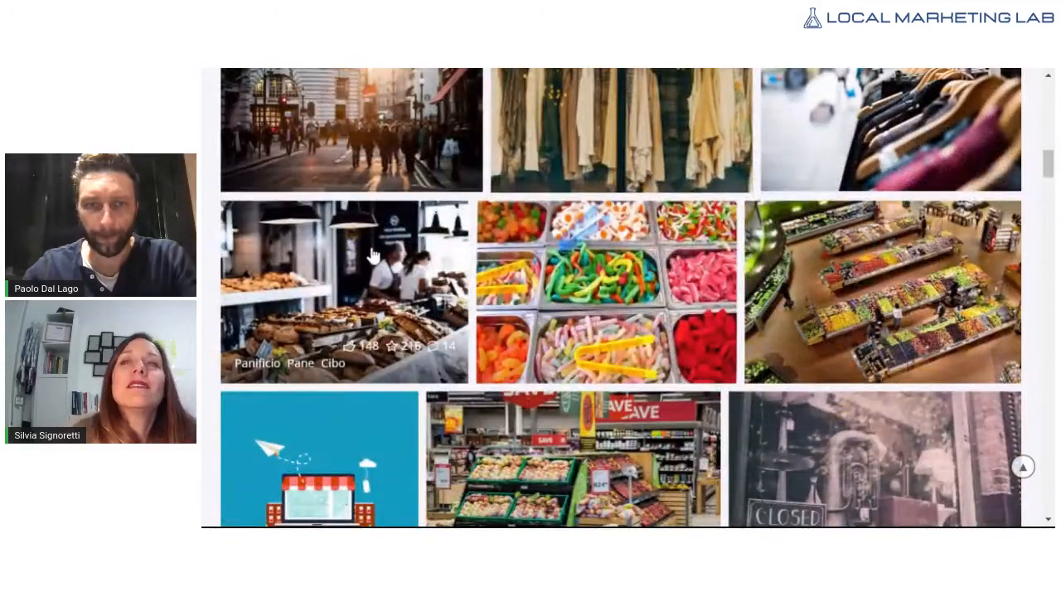
{"action": "scroll", "coordinate": [383, 260], "scroll_direction": "down", "scroll_amount": 2}
{"action": "scroll", "coordinate": [375, 256], "scroll_direction": "down", "scroll_amount": 2}
{"action": "scroll", "coordinate": [374, 256], "scroll_direction": "down", "scroll_amount": 2}
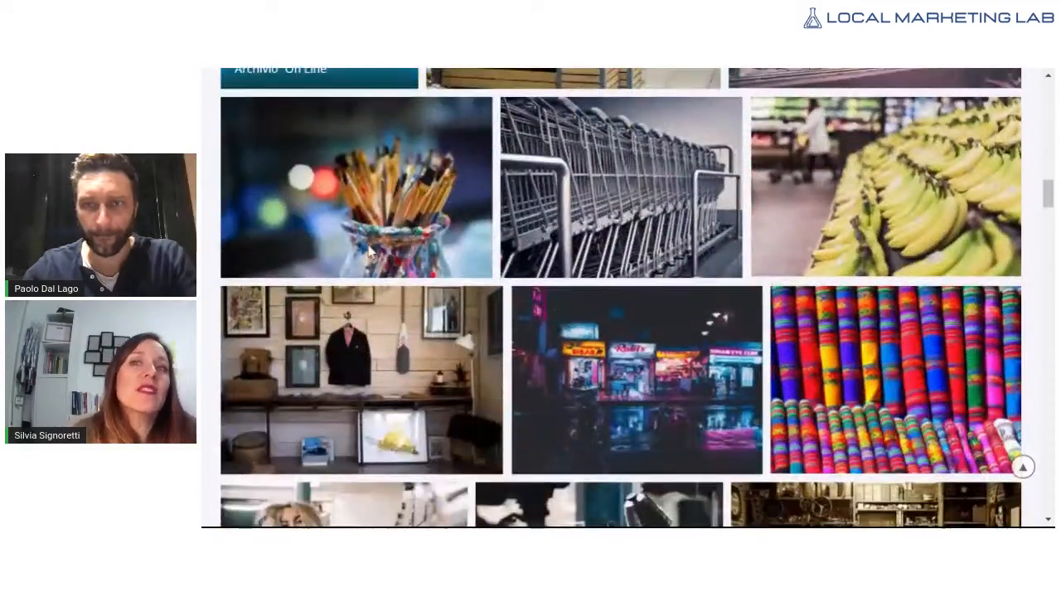
{"action": "scroll", "coordinate": [368, 244], "scroll_direction": "down", "scroll_amount": 3}
{"action": "scroll", "coordinate": [365, 236], "scroll_direction": "down", "scroll_amount": 3}
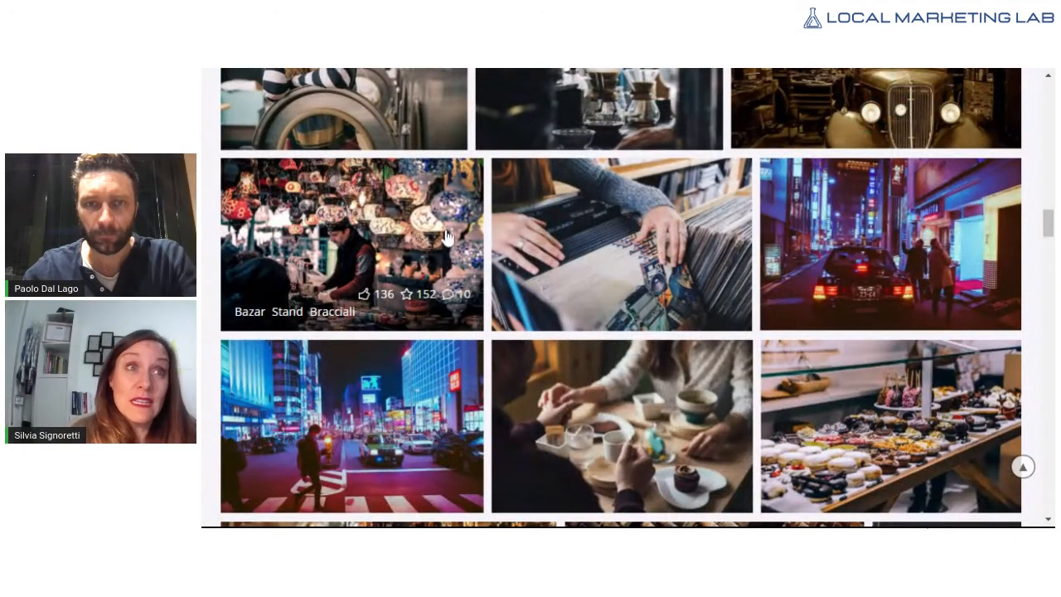
{"action": "scroll", "coordinate": [448, 239], "scroll_direction": "down", "scroll_amount": 3}
{"action": "scroll", "coordinate": [450, 232], "scroll_direction": "down", "scroll_amount": 5}
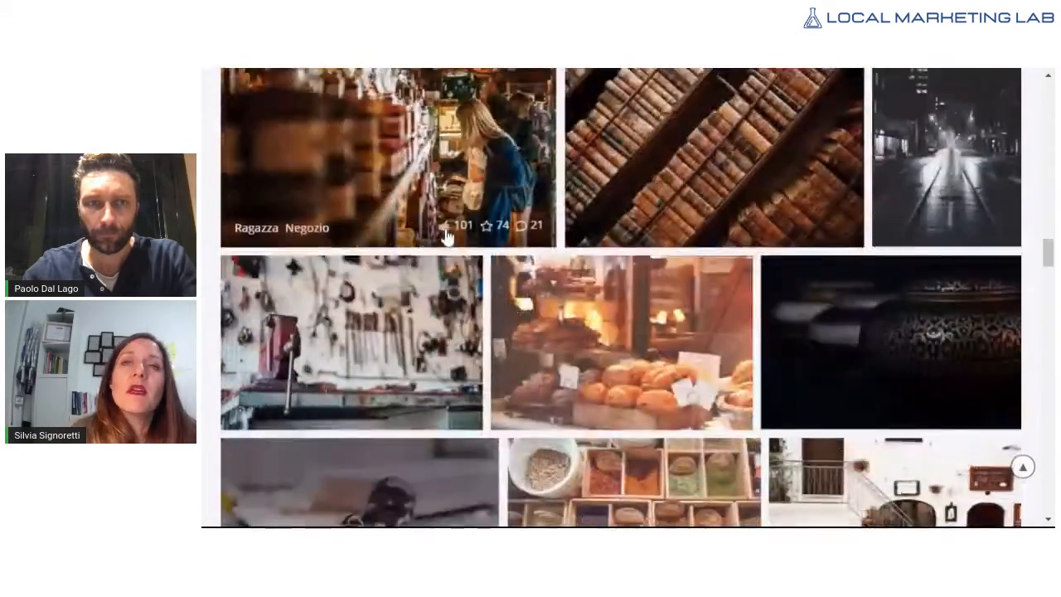
{"action": "scroll", "coordinate": [457, 236], "scroll_direction": "down", "scroll_amount": 1}
{"action": "scroll", "coordinate": [457, 237], "scroll_direction": "down", "scroll_amount": 1}
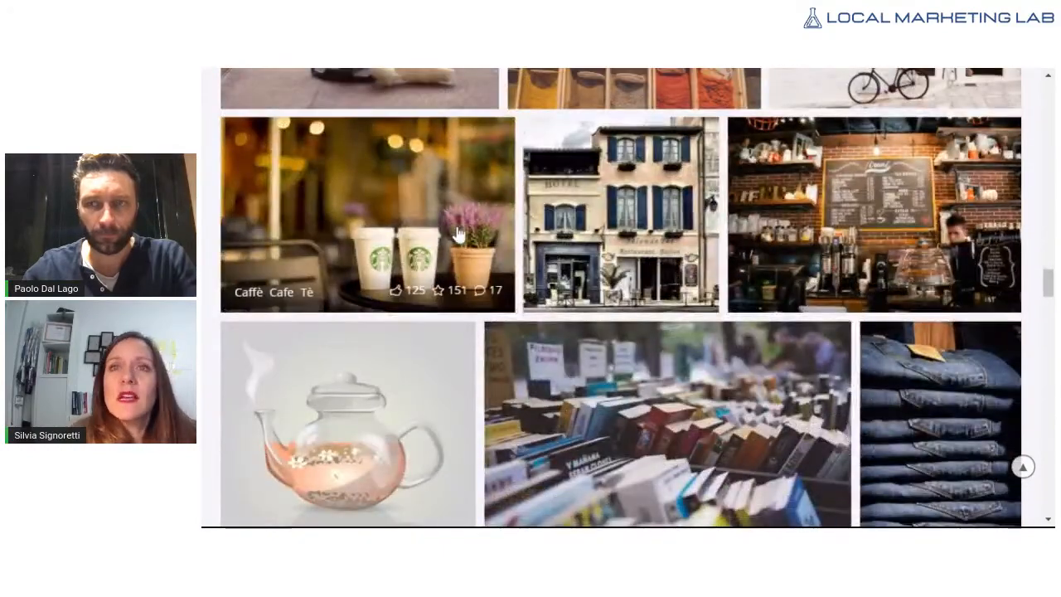
{"action": "scroll", "coordinate": [659, 256], "scroll_direction": "down", "scroll_amount": 2}
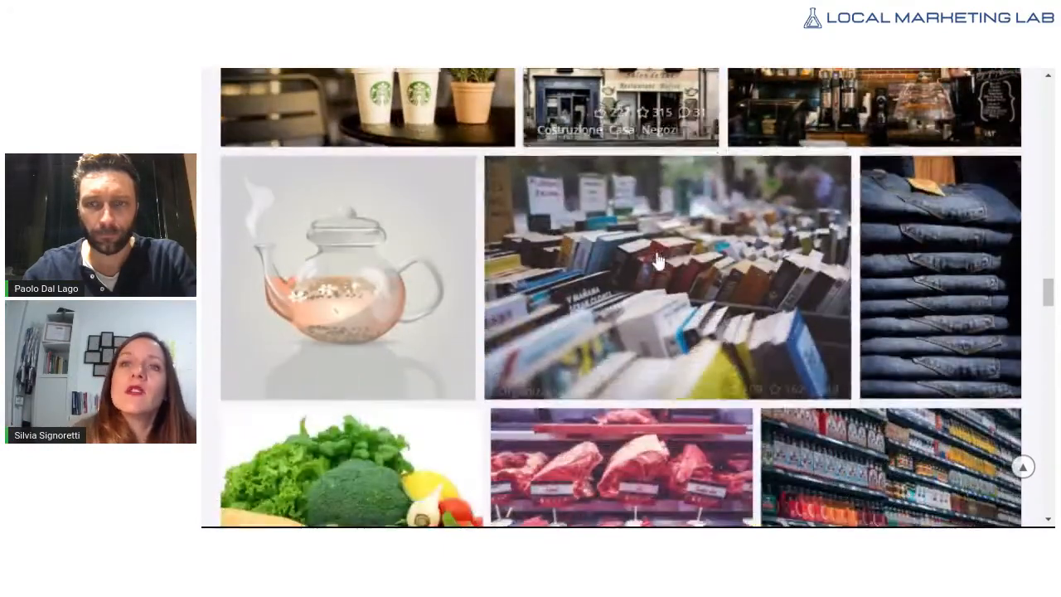
{"action": "scroll", "coordinate": [661, 264], "scroll_direction": "down", "scroll_amount": 3}
{"action": "scroll", "coordinate": [585, 236], "scroll_direction": "up", "scroll_amount": 15}
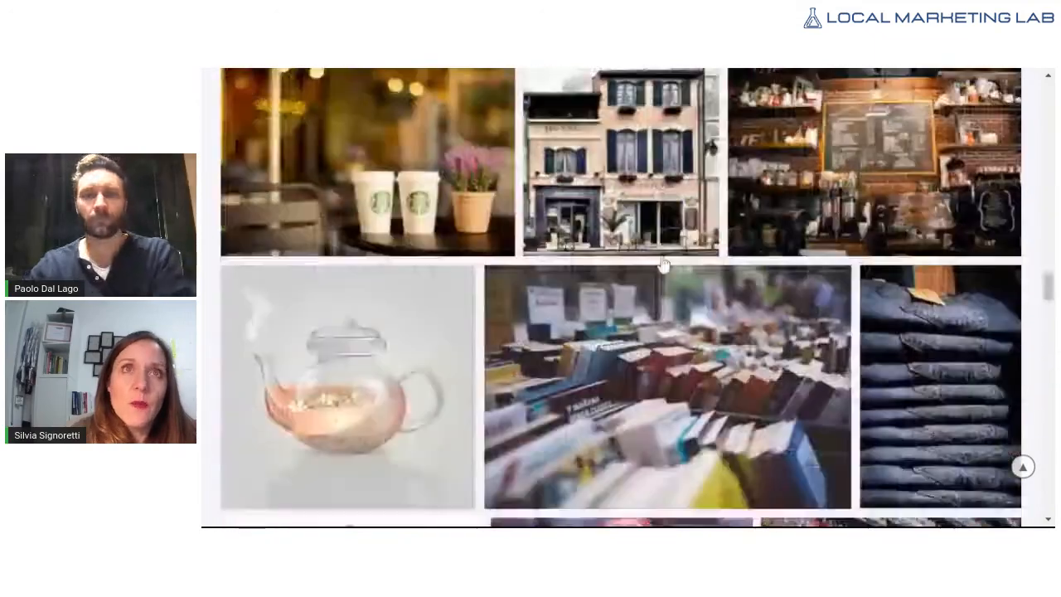
{"action": "scroll", "coordinate": [585, 236], "scroll_direction": "up", "scroll_amount": 7}
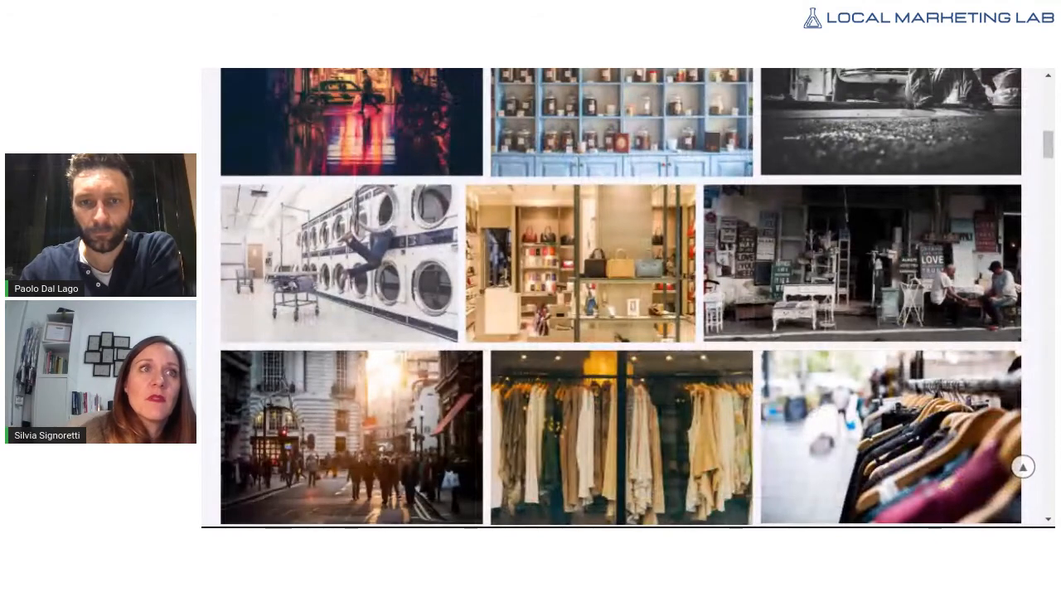
{"action": "scroll", "coordinate": [584, 155], "scroll_direction": "up", "scroll_amount": 8}
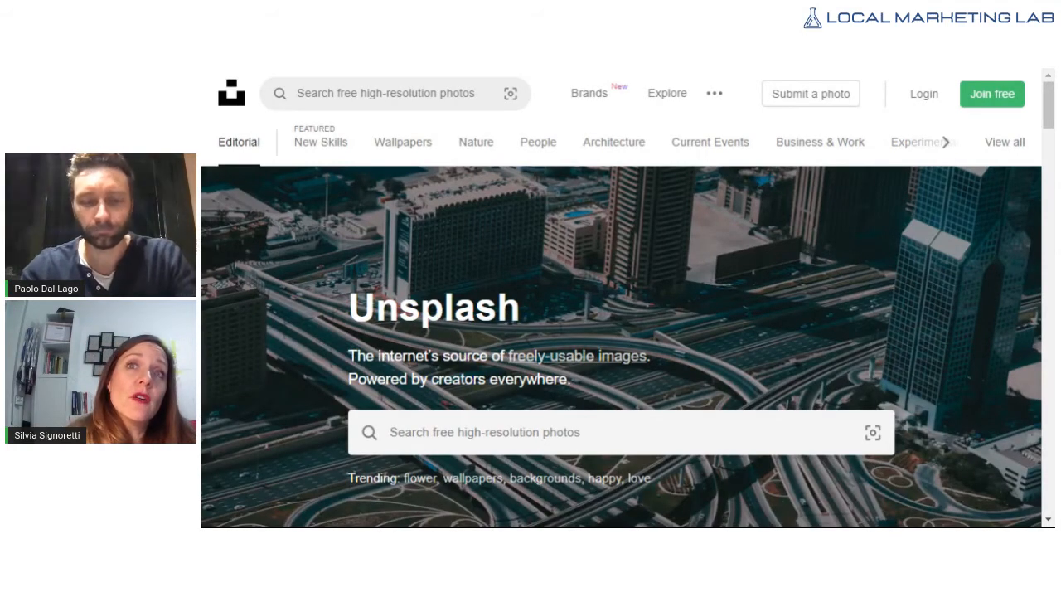
Step: Search Unsplash for "shop" photos
{"action": "left_click", "coordinate": [485, 431]}
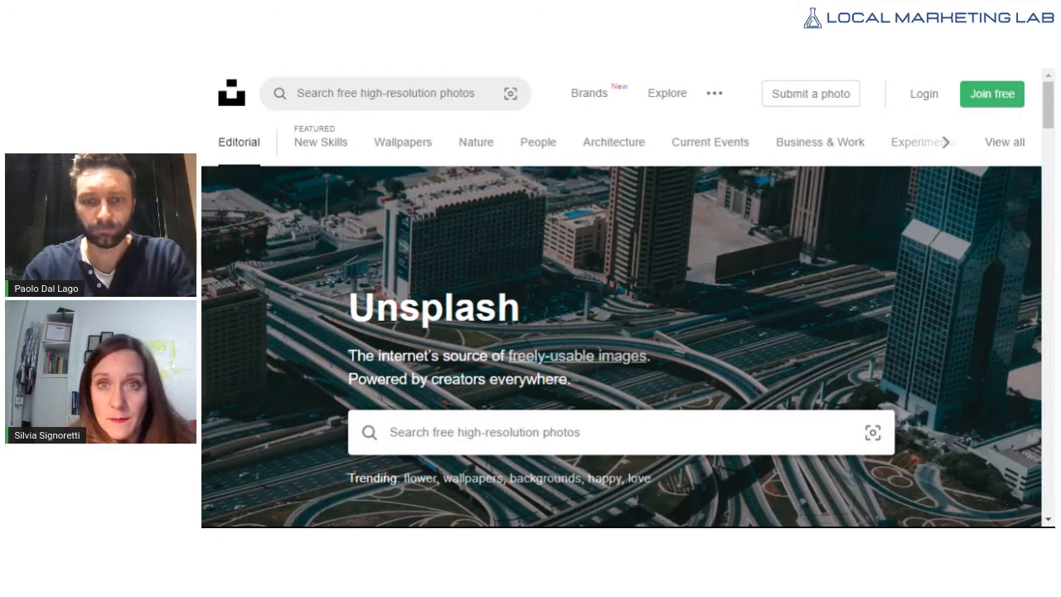
{"action": "type", "text": "shop"}
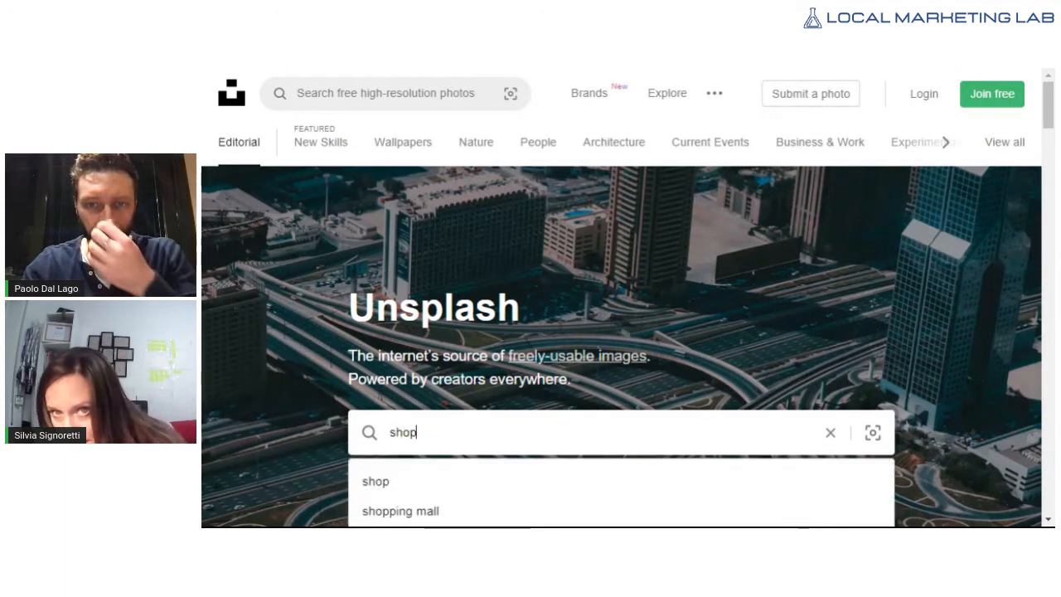
{"action": "key", "text": "Return"}
Step: Browse Unsplash's "shop" results for store, boutique and bakery photos suited to a cover
{"action": "scroll", "coordinate": [680, 348], "scroll_direction": "down", "scroll_amount": 1}
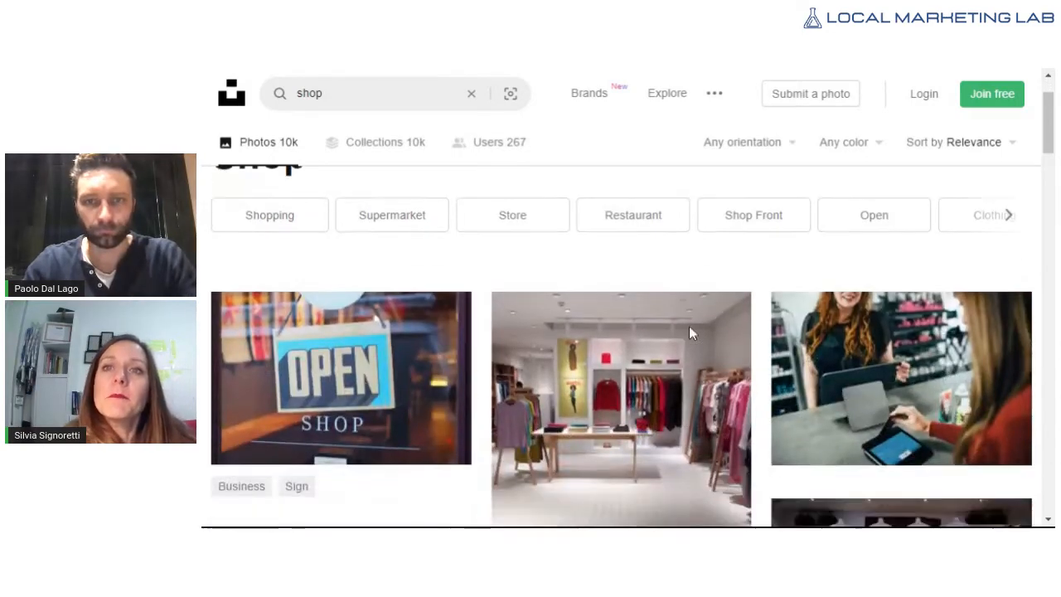
{"action": "scroll", "coordinate": [658, 326], "scroll_direction": "down", "scroll_amount": 3}
{"action": "scroll", "coordinate": [626, 326], "scroll_direction": "down", "scroll_amount": 4}
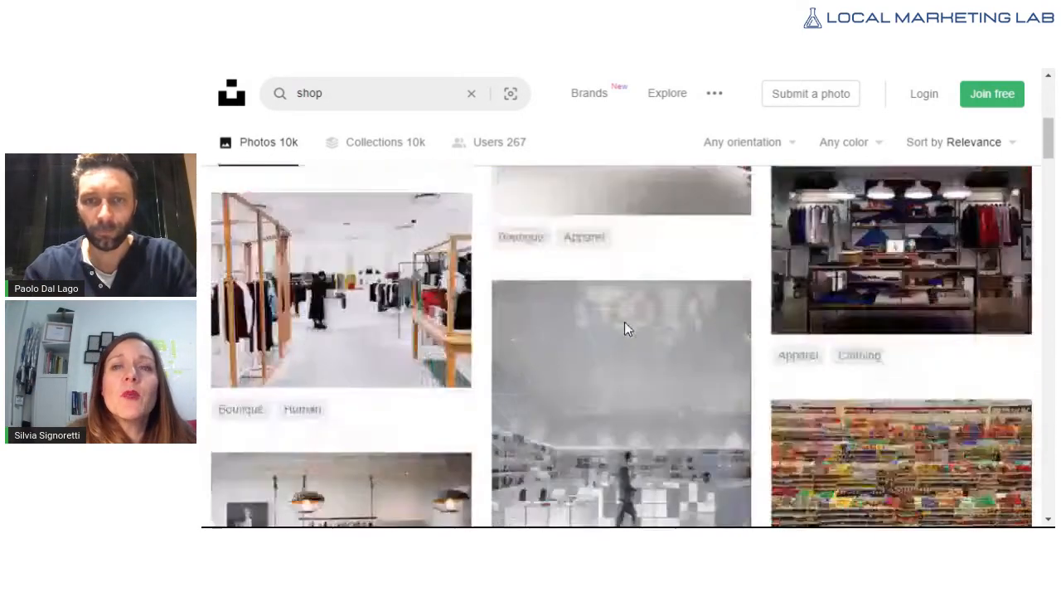
{"action": "scroll", "coordinate": [617, 323], "scroll_direction": "down", "scroll_amount": 3}
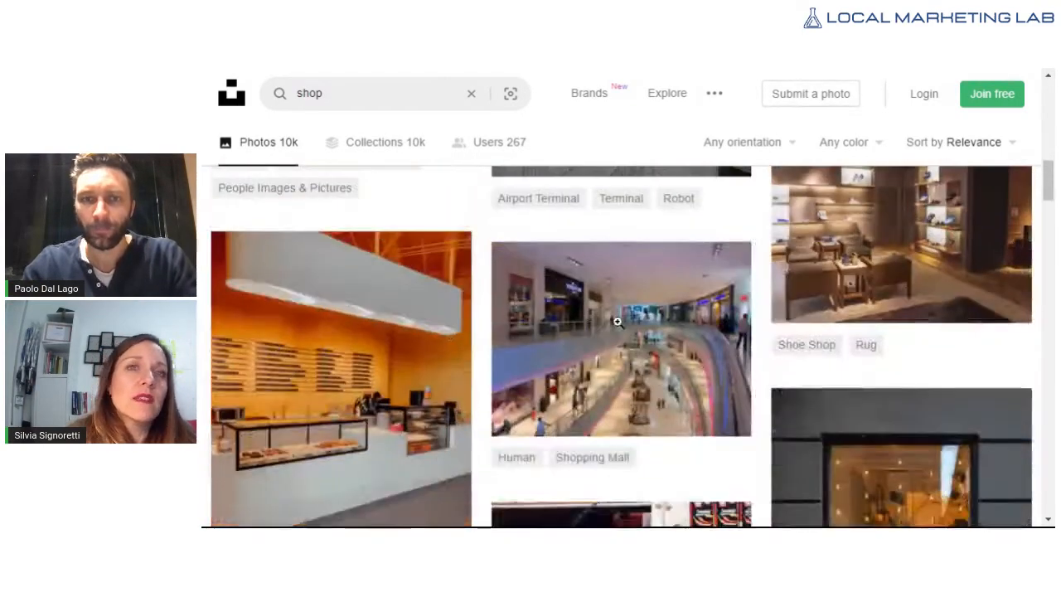
{"action": "scroll", "coordinate": [617, 324], "scroll_direction": "down", "scroll_amount": 2}
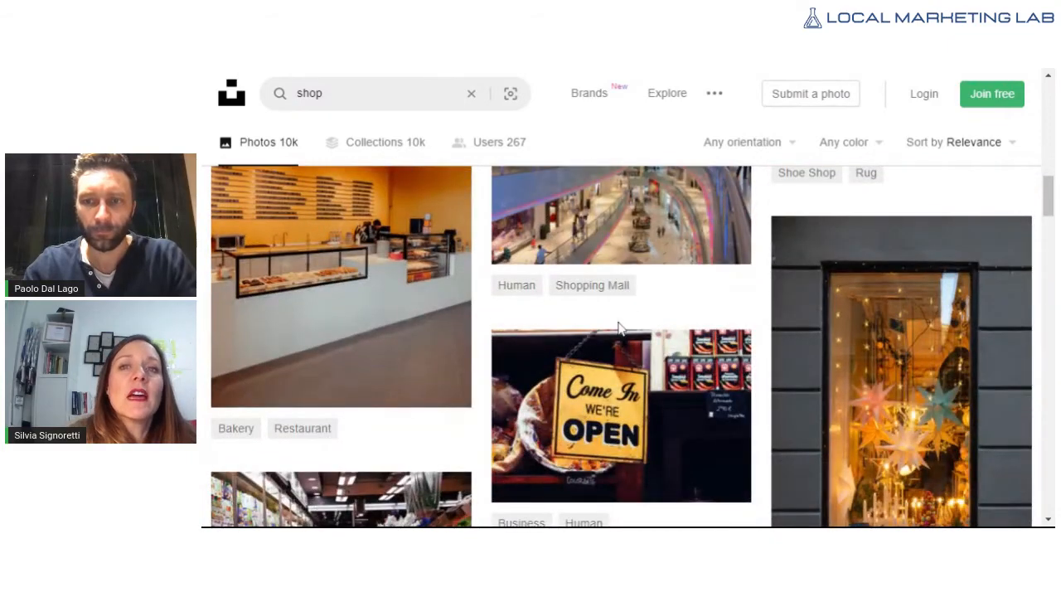
{"action": "scroll", "coordinate": [617, 329], "scroll_direction": "down", "scroll_amount": 3}
{"action": "scroll", "coordinate": [617, 329], "scroll_direction": "down", "scroll_amount": 6}
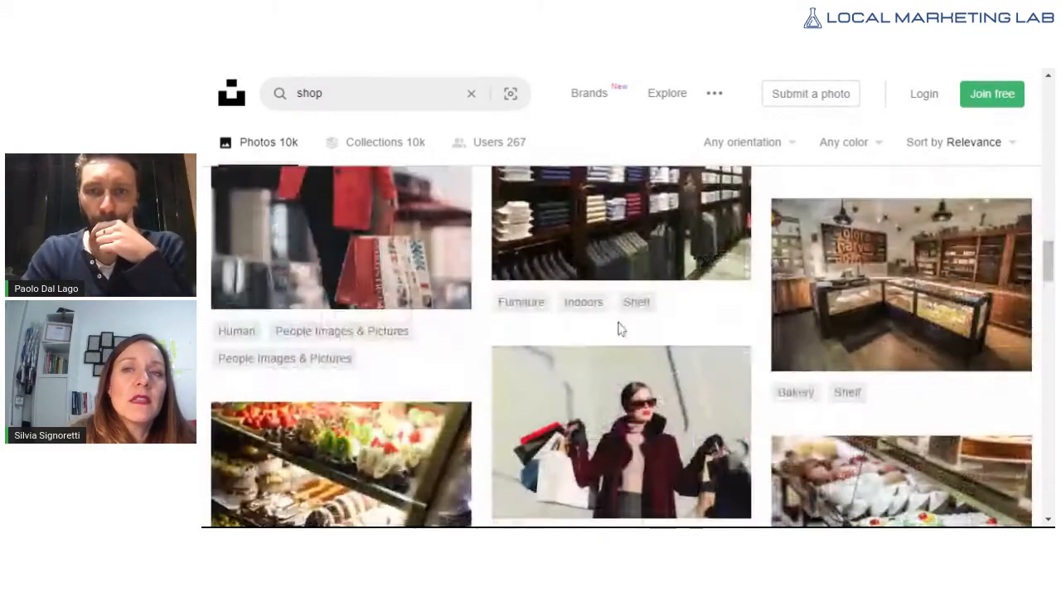
{"action": "scroll", "coordinate": [617, 329], "scroll_direction": "down", "scroll_amount": 8}
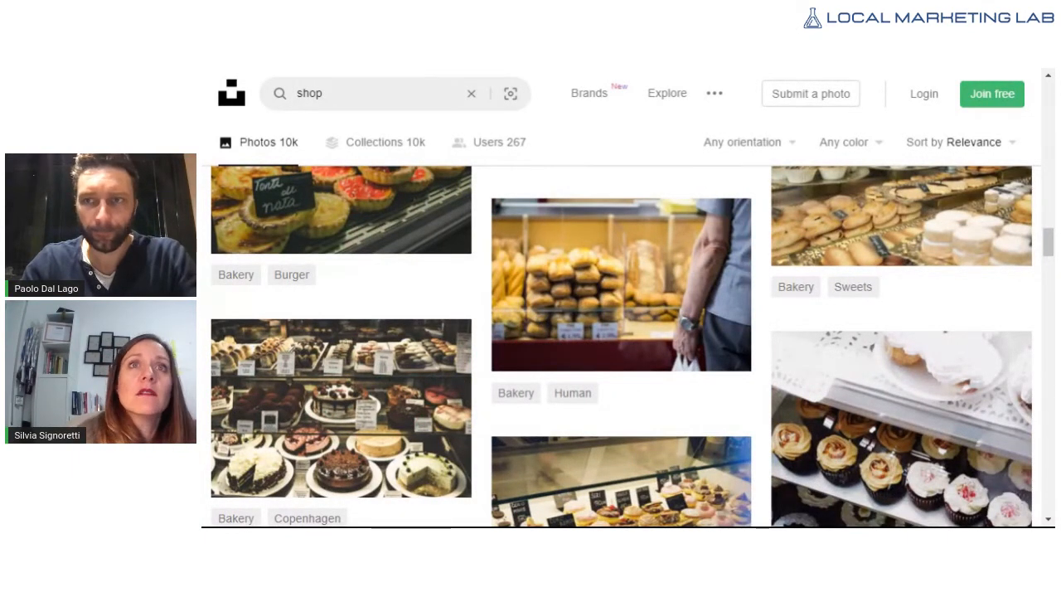
Step: Switch back to Pixabay and try to search for "cuore" images in place of "facebook"
{"action": "key", "text": "ctrl+Tab"}
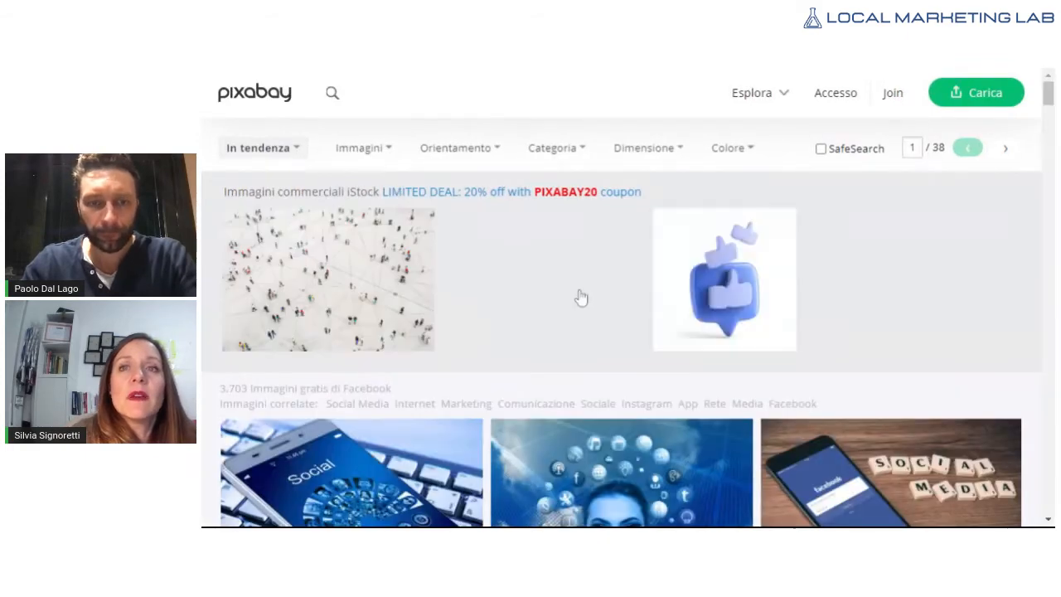
{"action": "scroll", "coordinate": [581, 298], "scroll_direction": "down", "scroll_amount": 5}
{"action": "scroll", "coordinate": [609, 263], "scroll_direction": "up", "scroll_amount": 5}
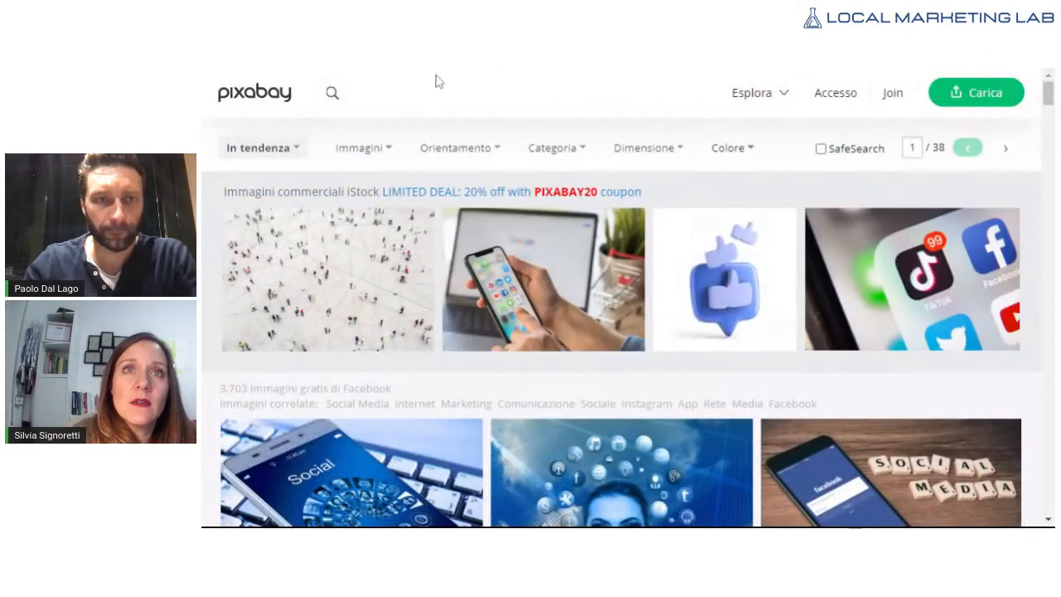
{"action": "left_click", "coordinate": [333, 97]}
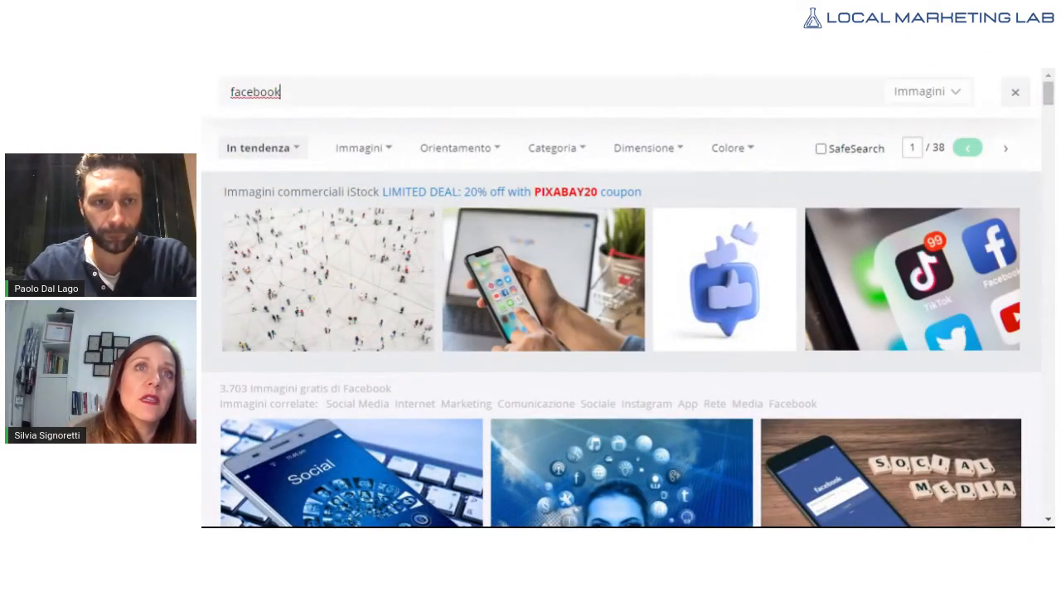
{"action": "key", "text": "ctrl+a"}
{"action": "type", "text": "cuo"}
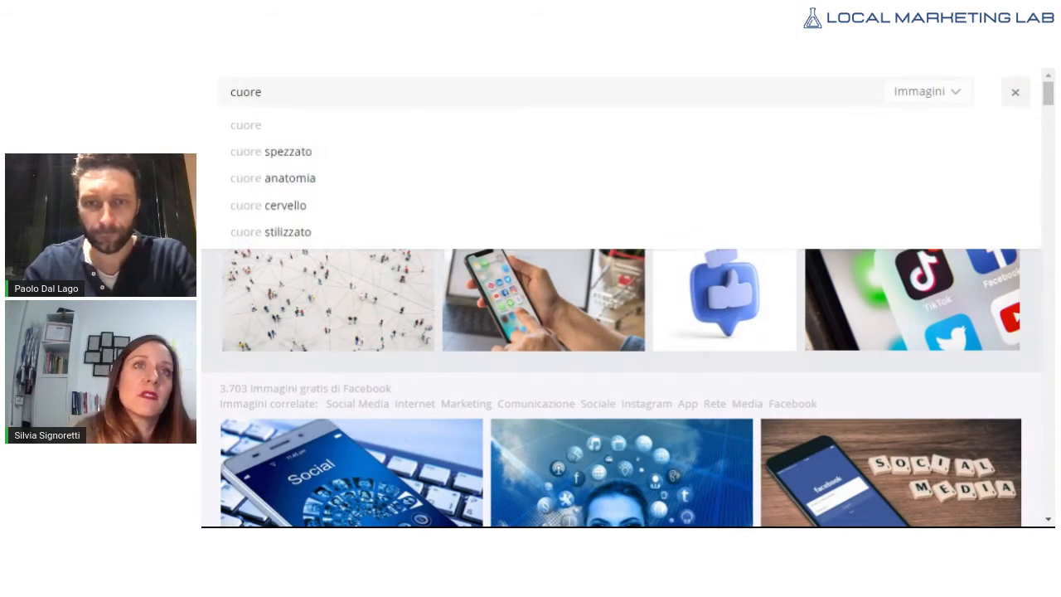
{"action": "key", "text": "Return"}
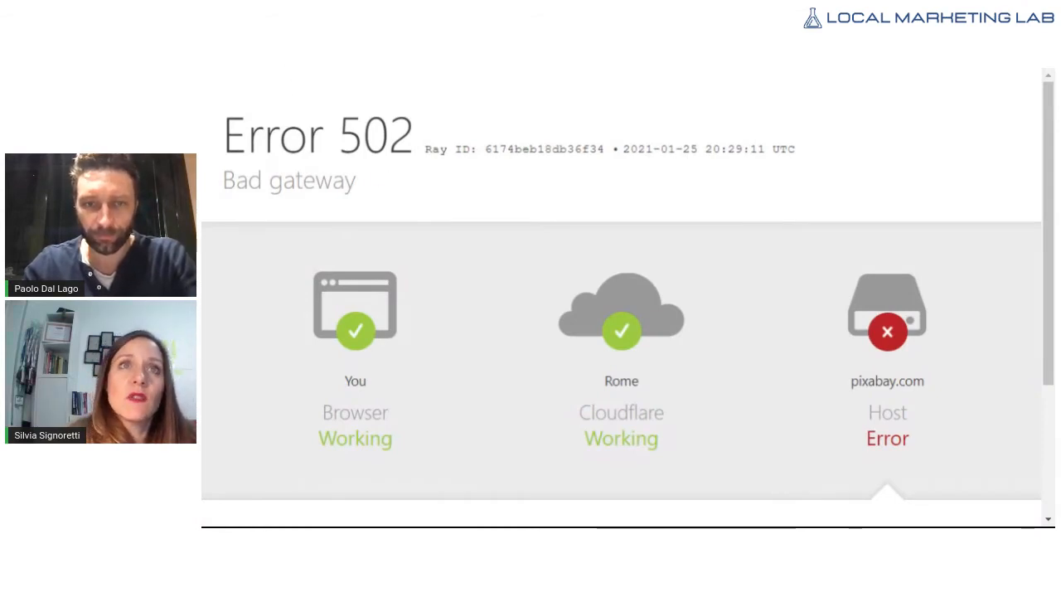
Step: Return to the previous Pixabay results and repeat the search for "cuore" images
{"action": "key", "text": "alt+Left"}
{"action": "left_click", "coordinate": [331, 95]}
{"action": "type", "text": "cu"}
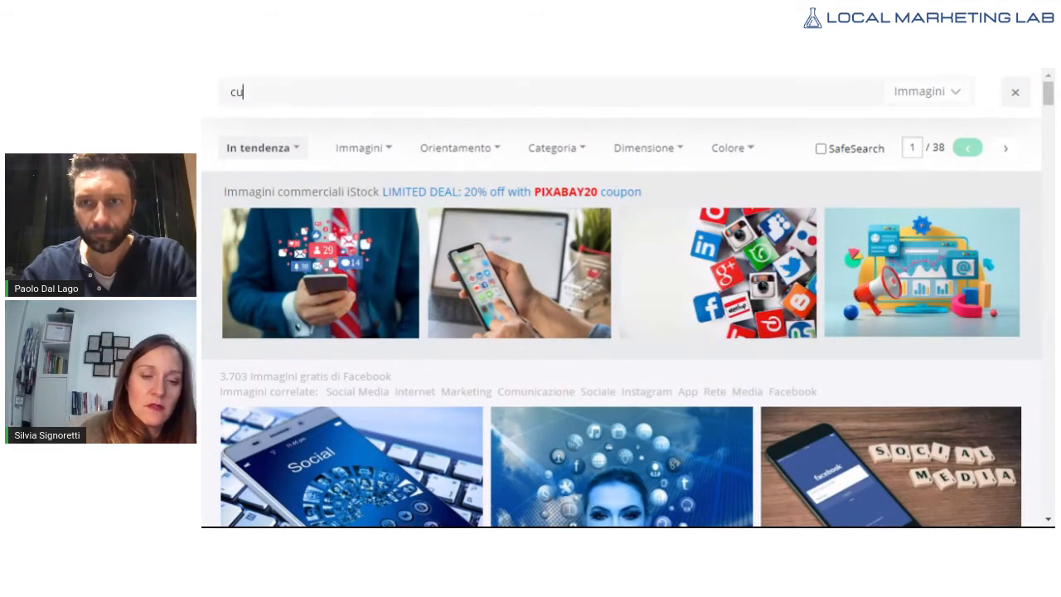
{"action": "type", "text": "ore"}
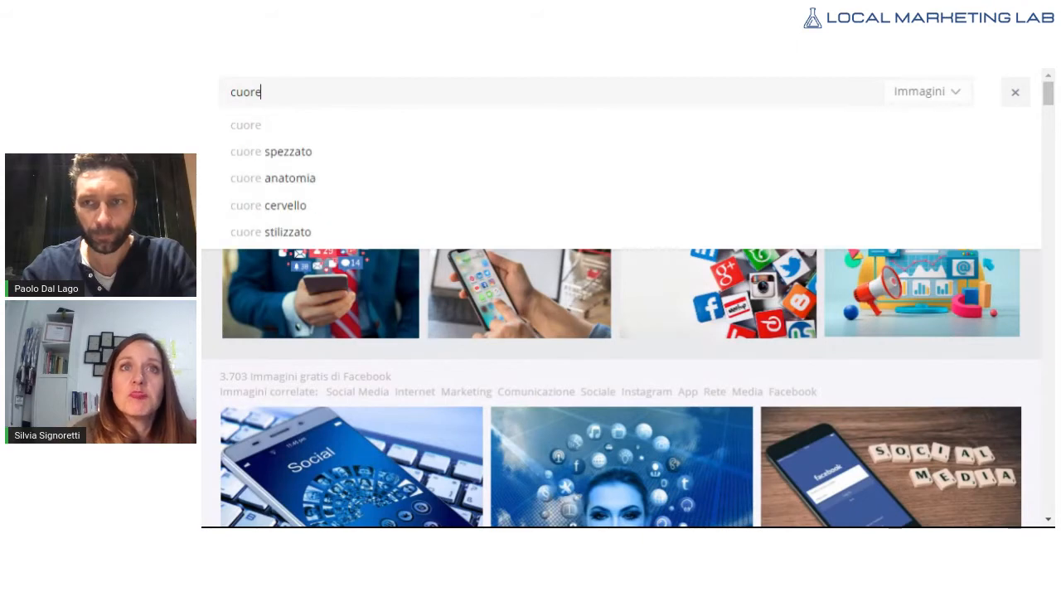
{"action": "key", "text": "Return"}
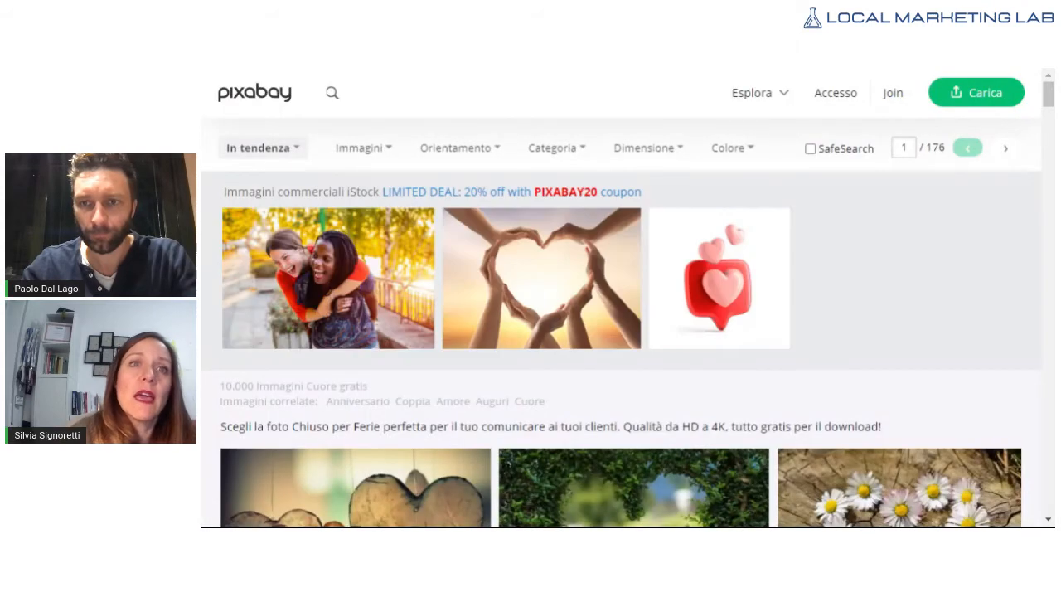
Step: Open Pixabay's vector graphics section and search it for "cuore"
{"action": "left_click", "coordinate": [783, 95]}
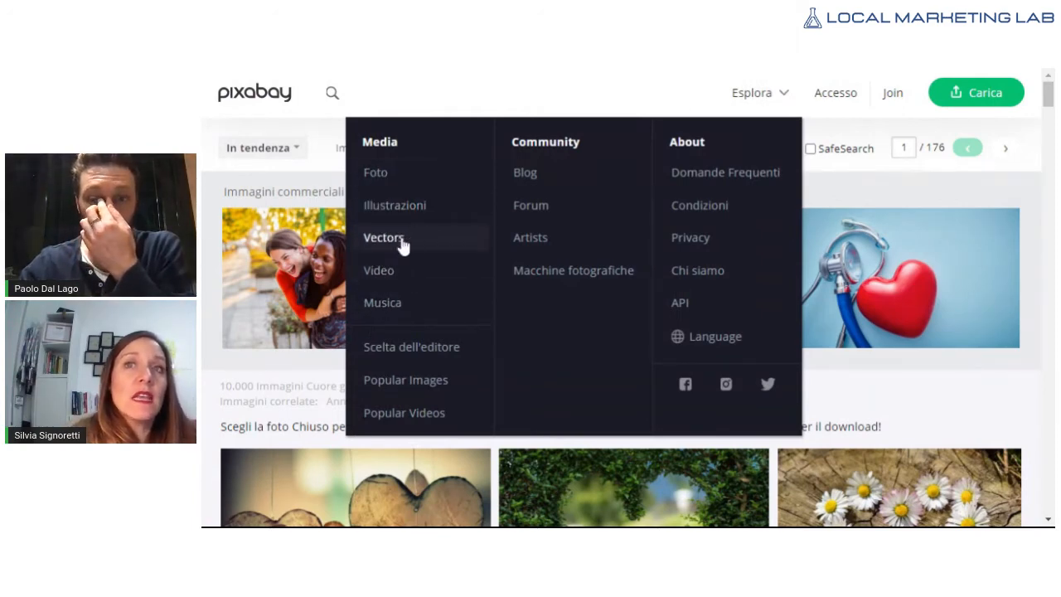
{"action": "left_click", "coordinate": [427, 251]}
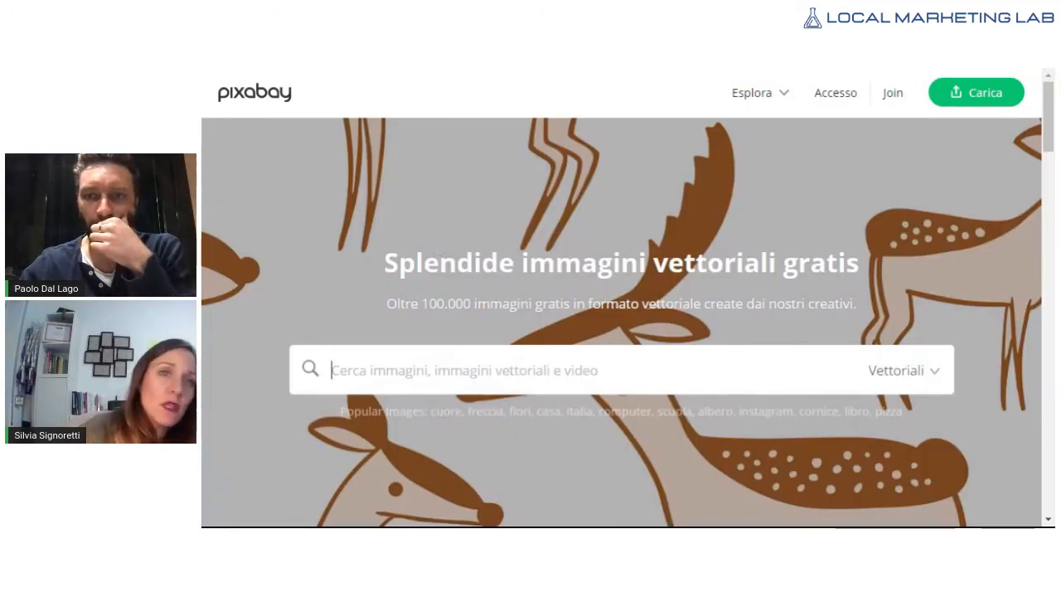
{"action": "type", "text": "cuor"}
{"action": "key", "text": "BackSpace"}
{"action": "type", "text": "re"}
{"action": "key", "text": "Return"}
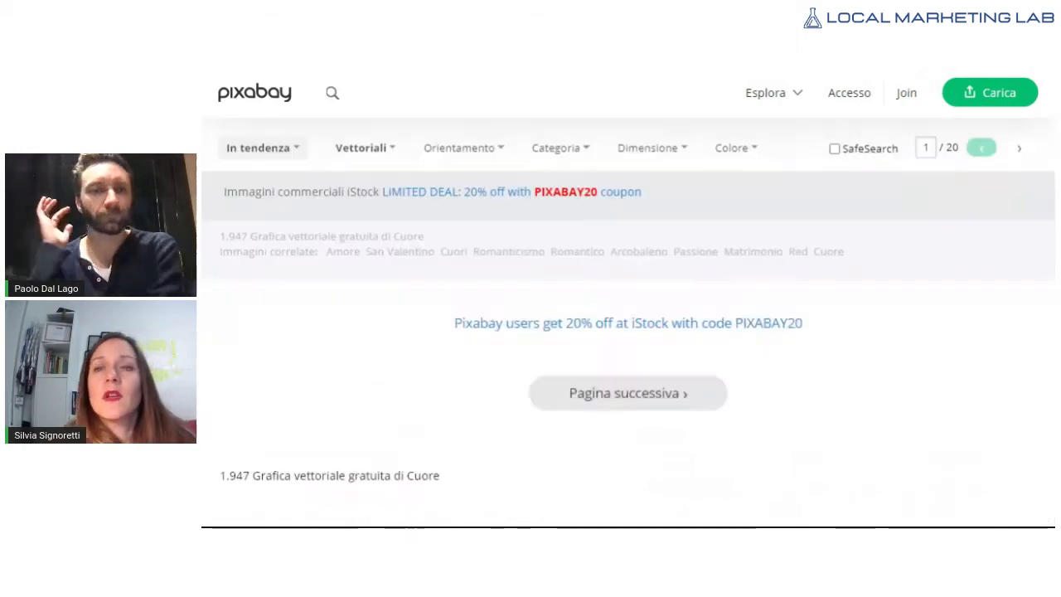
Step: Browse the free "cuore" vector results for a heart graphic suited to the cover
{"action": "scroll", "coordinate": [700, 379], "scroll_direction": "down", "scroll_amount": 2}
{"action": "scroll", "coordinate": [700, 380], "scroll_direction": "down", "scroll_amount": 6}
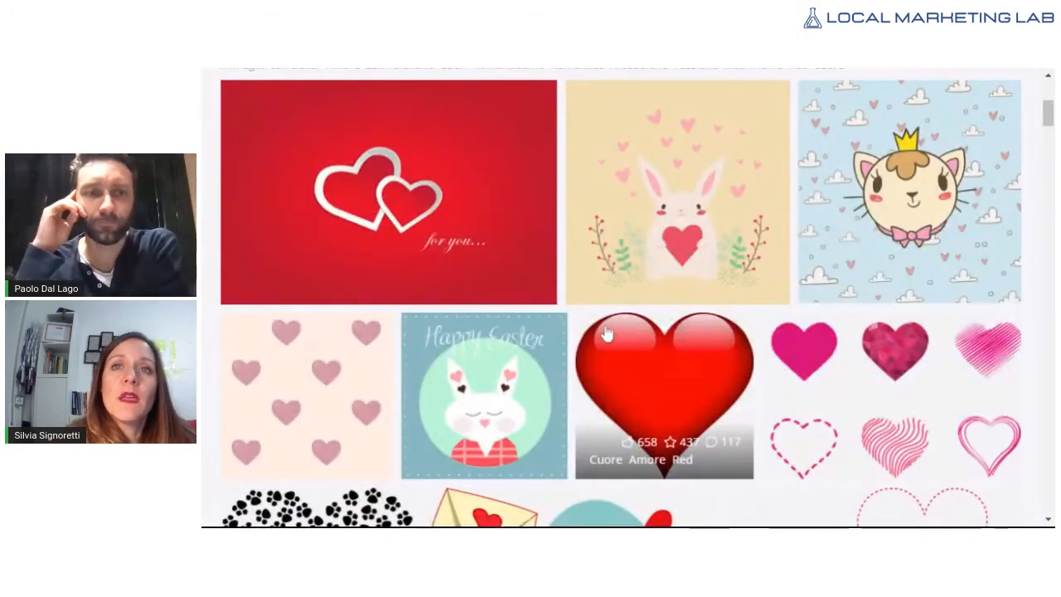
{"action": "scroll", "coordinate": [560, 276], "scroll_direction": "down", "scroll_amount": 8}
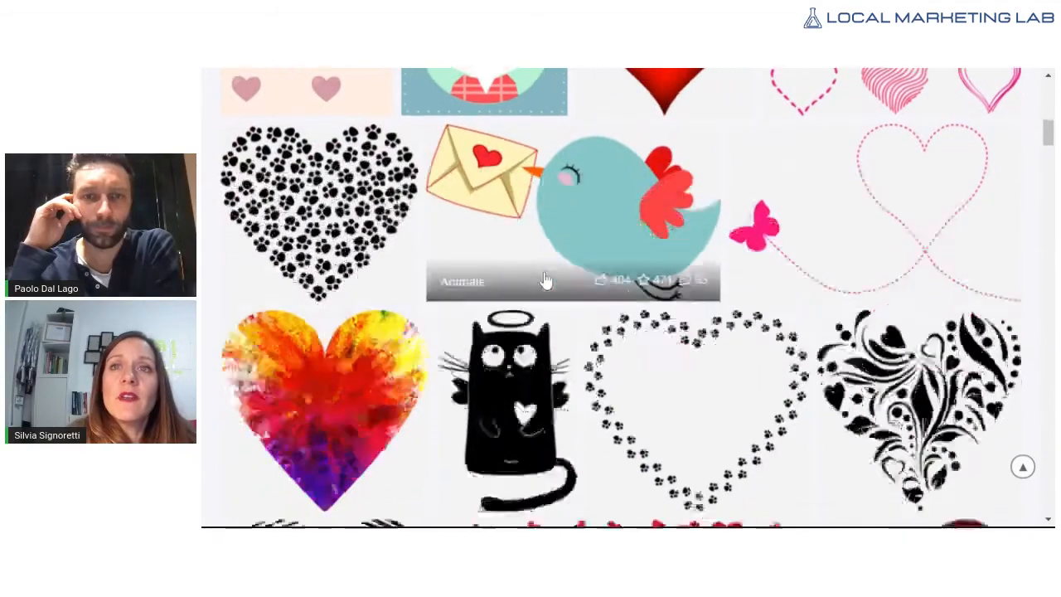
{"action": "scroll", "coordinate": [547, 269], "scroll_direction": "down", "scroll_amount": 2}
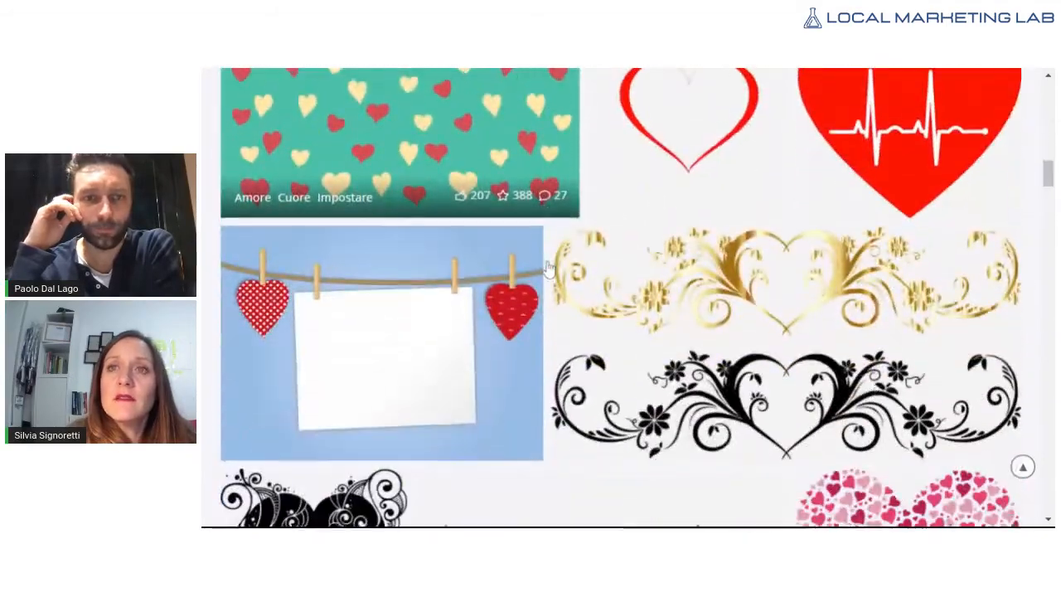
{"action": "scroll", "coordinate": [580, 257], "scroll_direction": "up", "scroll_amount": 3}
{"action": "scroll", "coordinate": [609, 249], "scroll_direction": "down", "scroll_amount": 3}
{"action": "scroll", "coordinate": [610, 249], "scroll_direction": "down", "scroll_amount": 8}
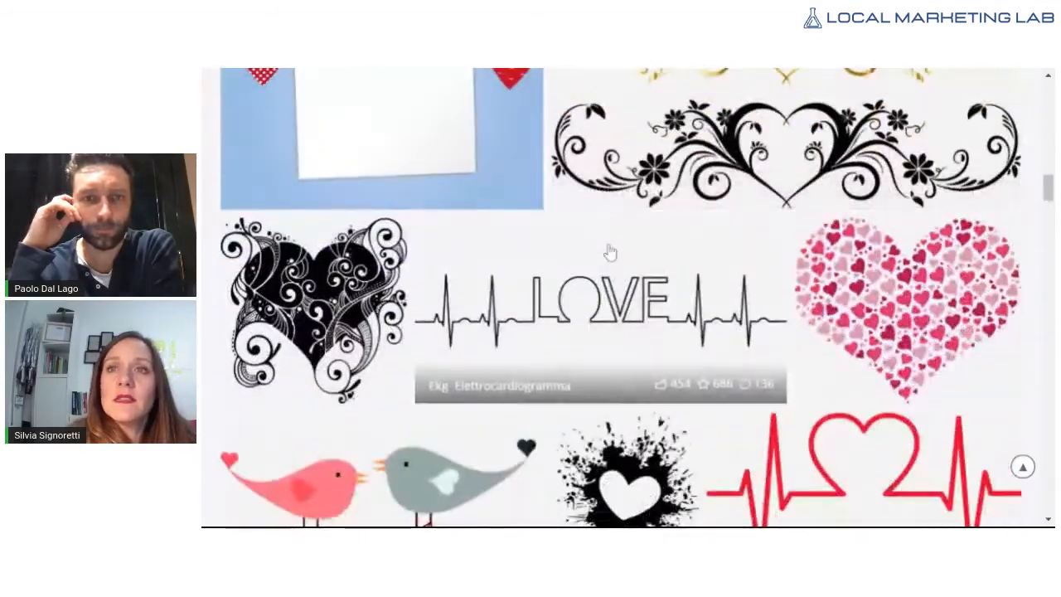
{"action": "scroll", "coordinate": [609, 251], "scroll_direction": "down", "scroll_amount": 8}
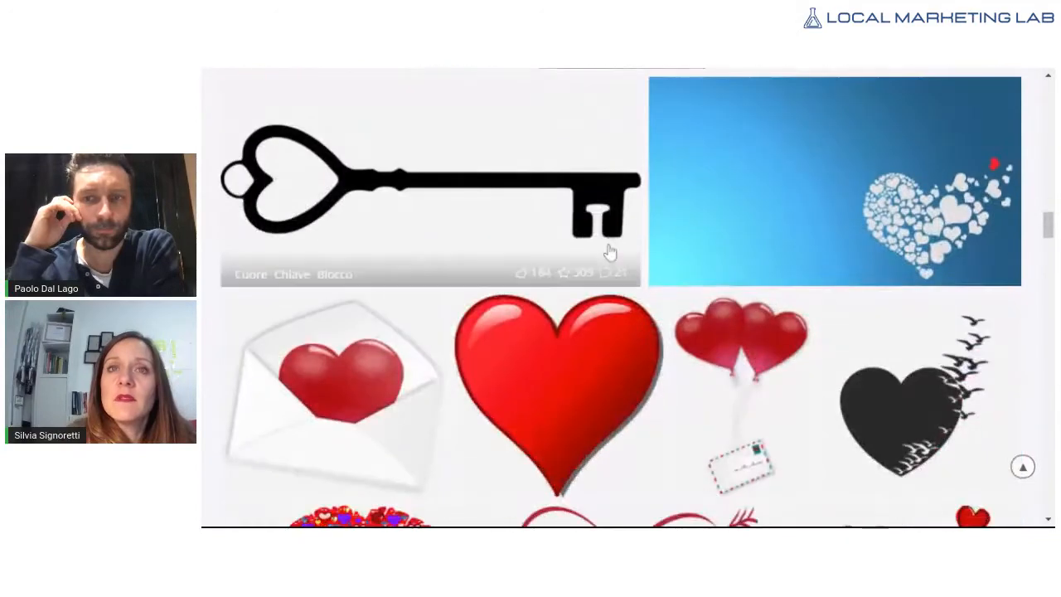
{"action": "scroll", "coordinate": [610, 252], "scroll_direction": "down", "scroll_amount": 3}
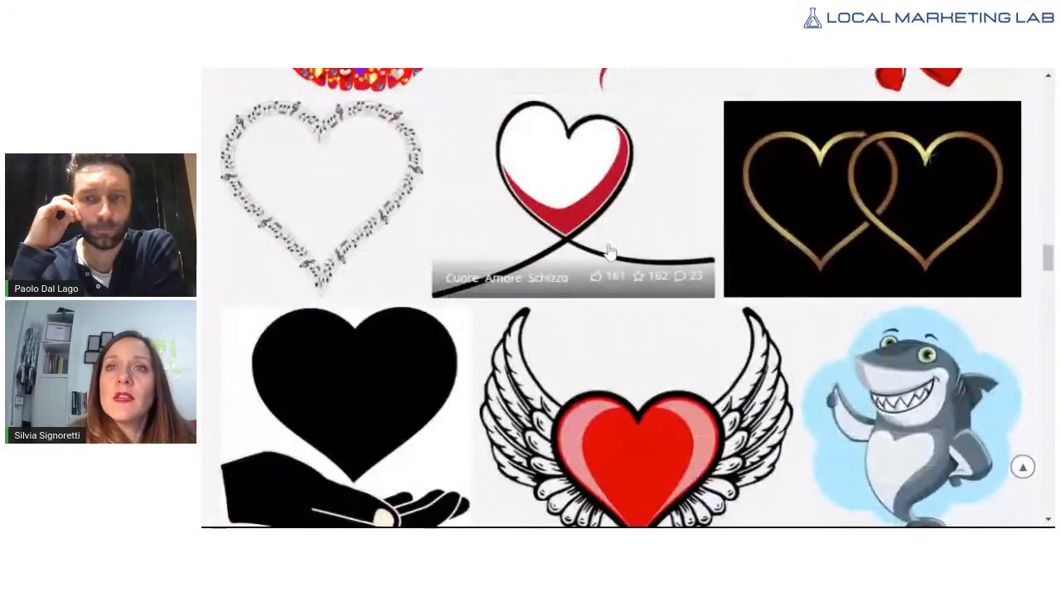
{"action": "scroll", "coordinate": [610, 251], "scroll_direction": "up", "scroll_amount": 2}
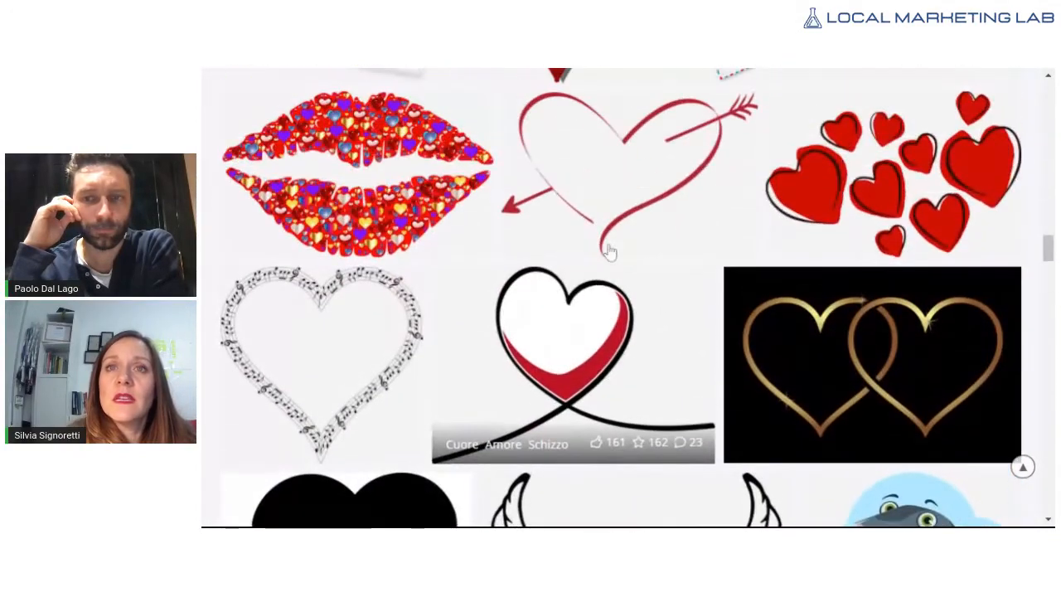
{"action": "scroll", "coordinate": [891, 331], "scroll_direction": "up", "scroll_amount": 2}
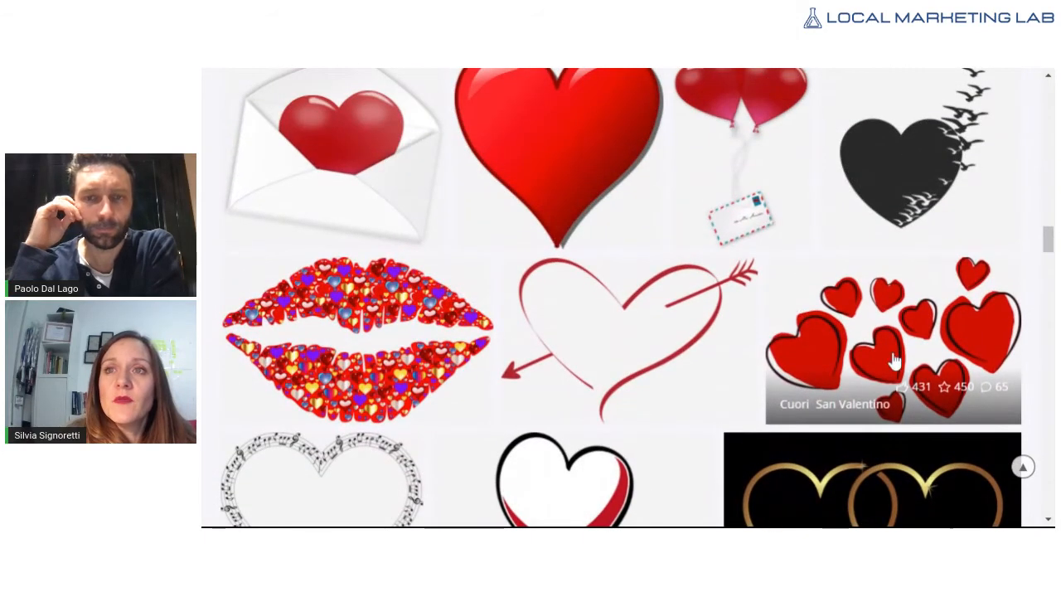
Step: Open the vector with the group of red hearts and download it free as a 1280×830 PNG, passing the robot check
{"action": "left_click", "coordinate": [891, 332]}
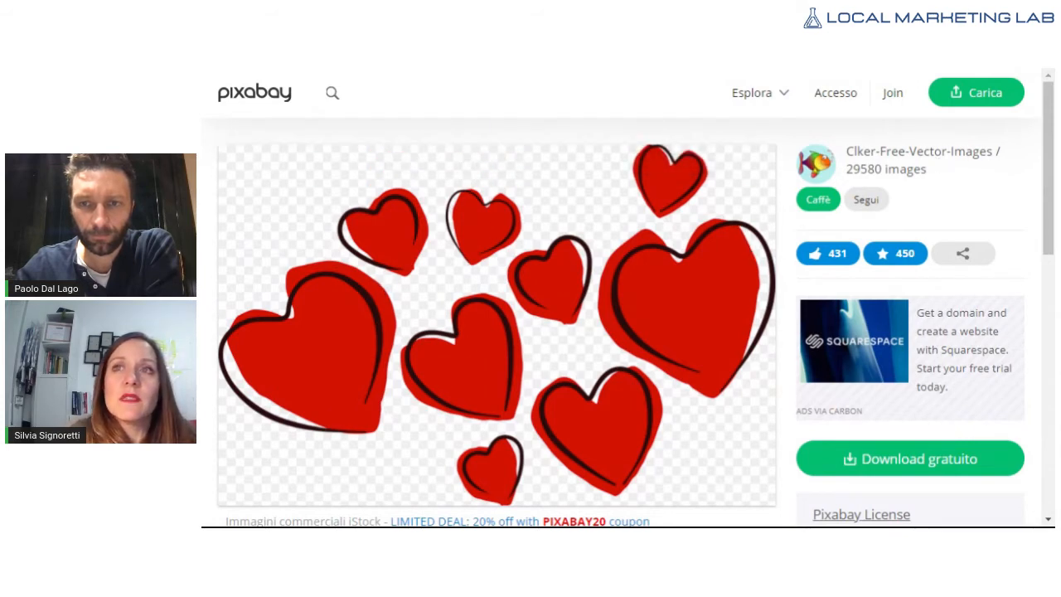
{"action": "left_click", "coordinate": [881, 467]}
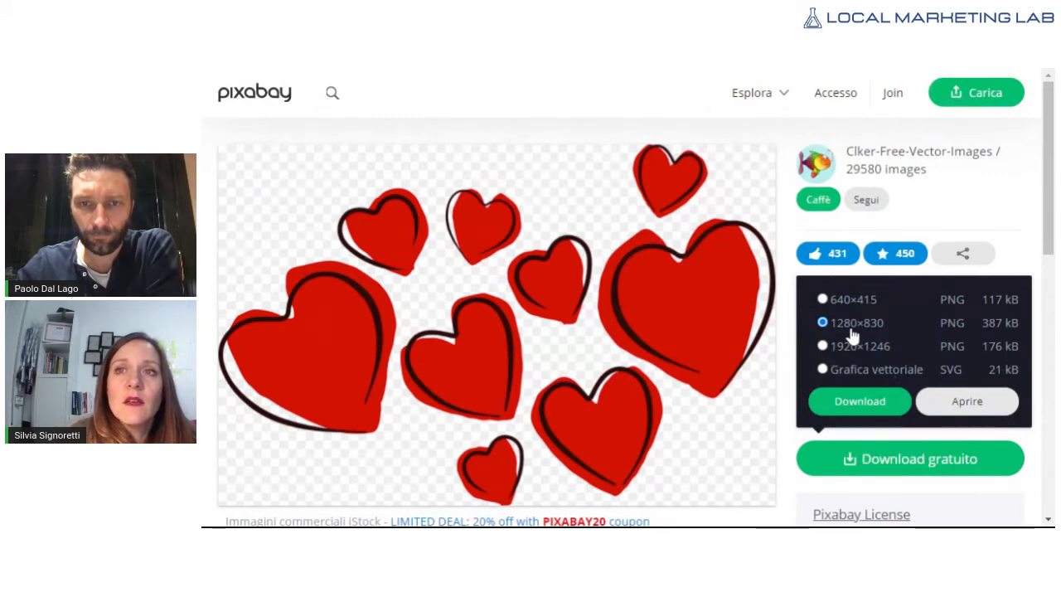
{"action": "left_click", "coordinate": [860, 403]}
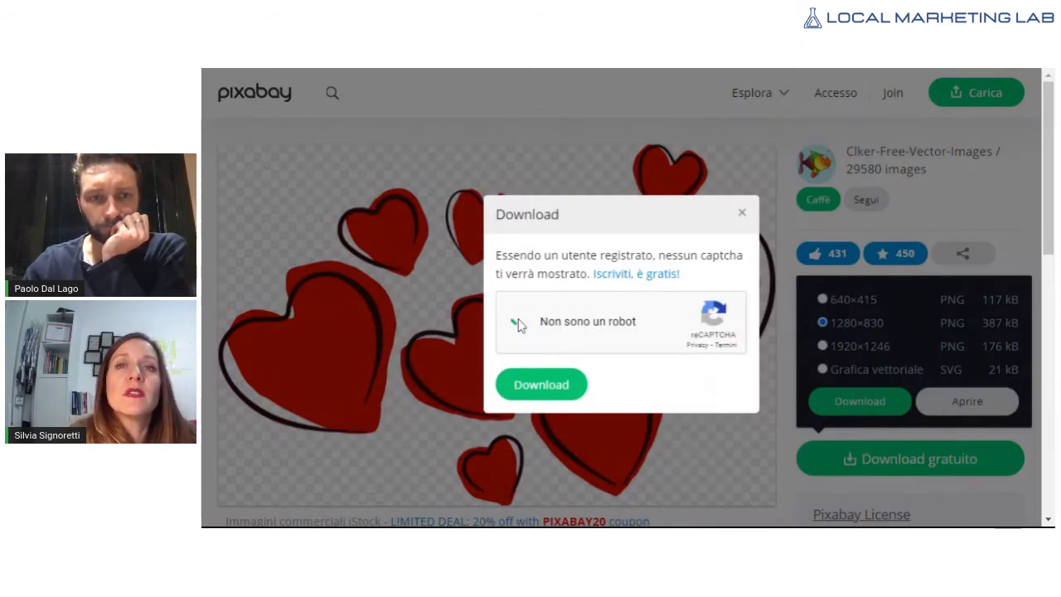
{"action": "left_click", "coordinate": [533, 386]}
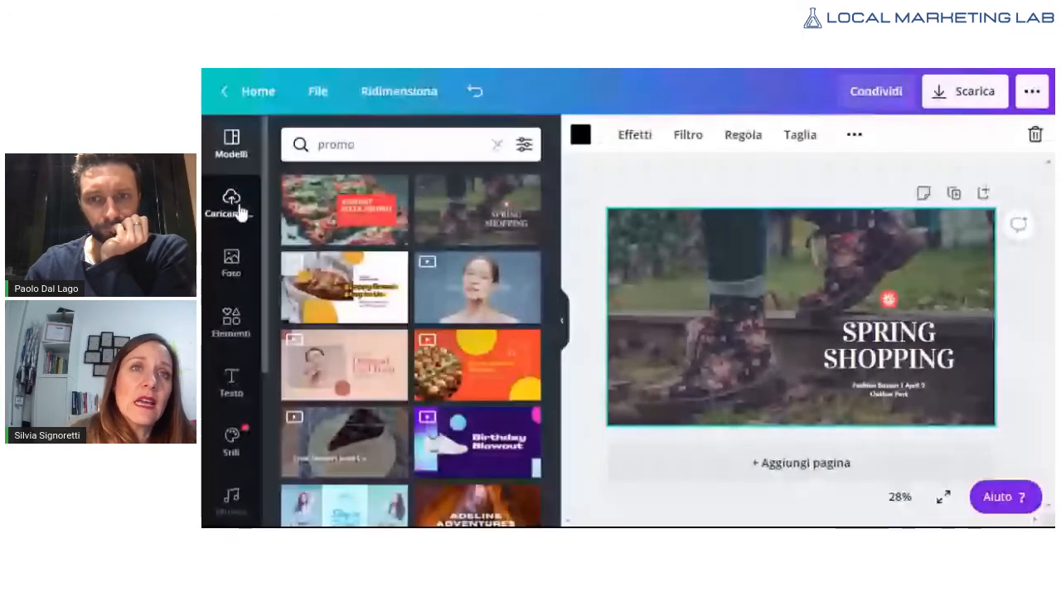
Step: Switch to Canva, upload the downloaded red hearts image, and add it to the Spring Shopping cover
{"action": "left_click", "coordinate": [233, 203]}
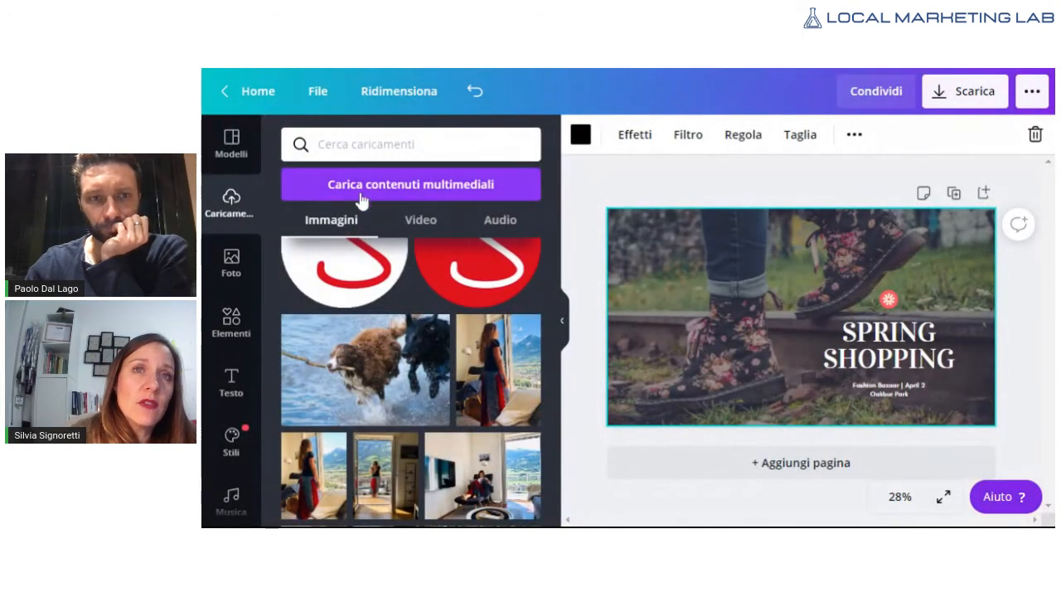
{"action": "left_click", "coordinate": [398, 184]}
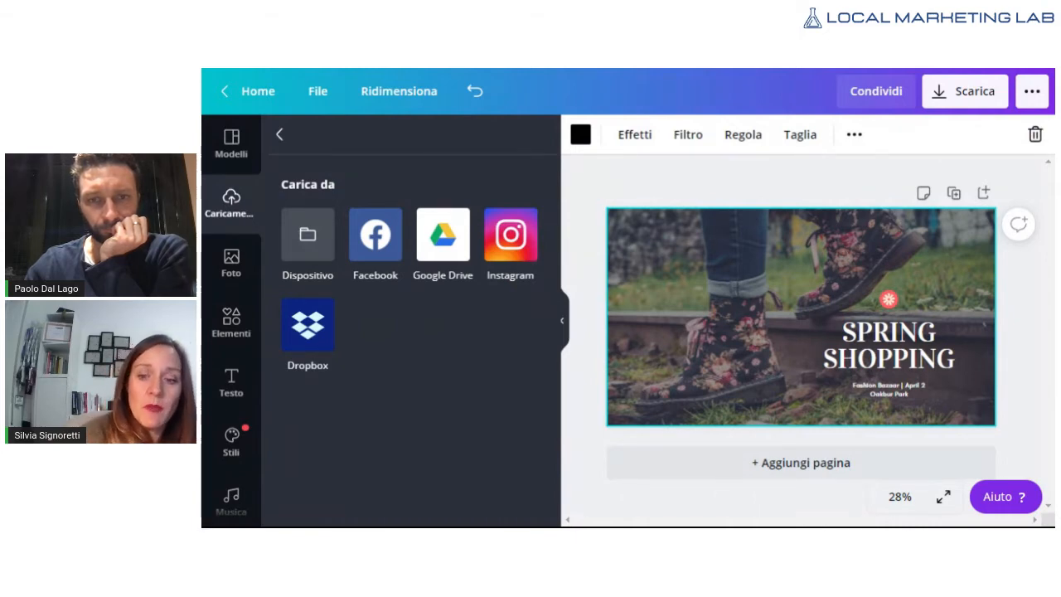
{"action": "left_click", "coordinate": [279, 134]}
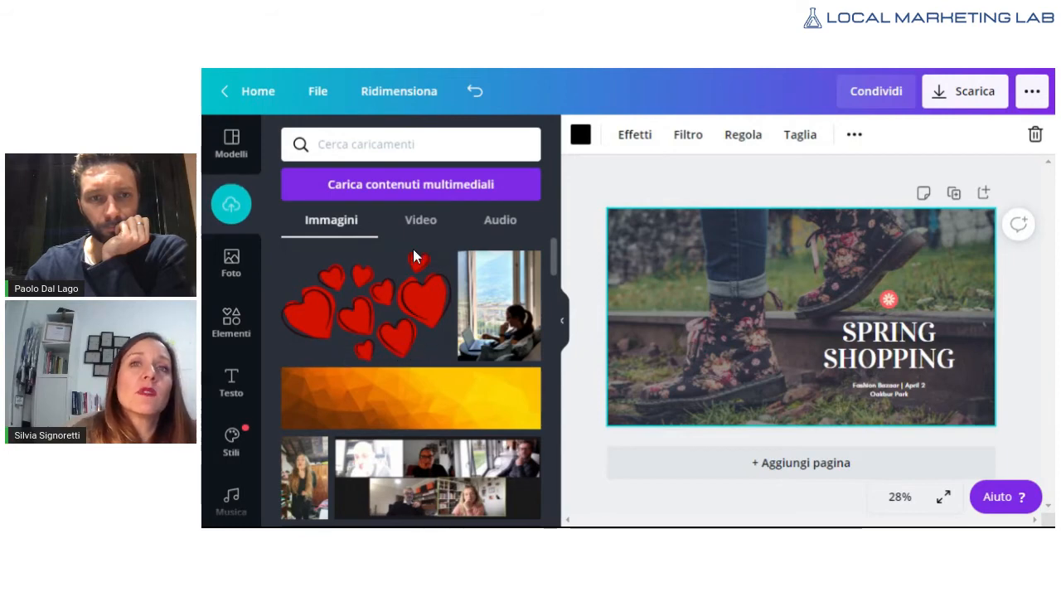
{"action": "left_click", "coordinate": [359, 317]}
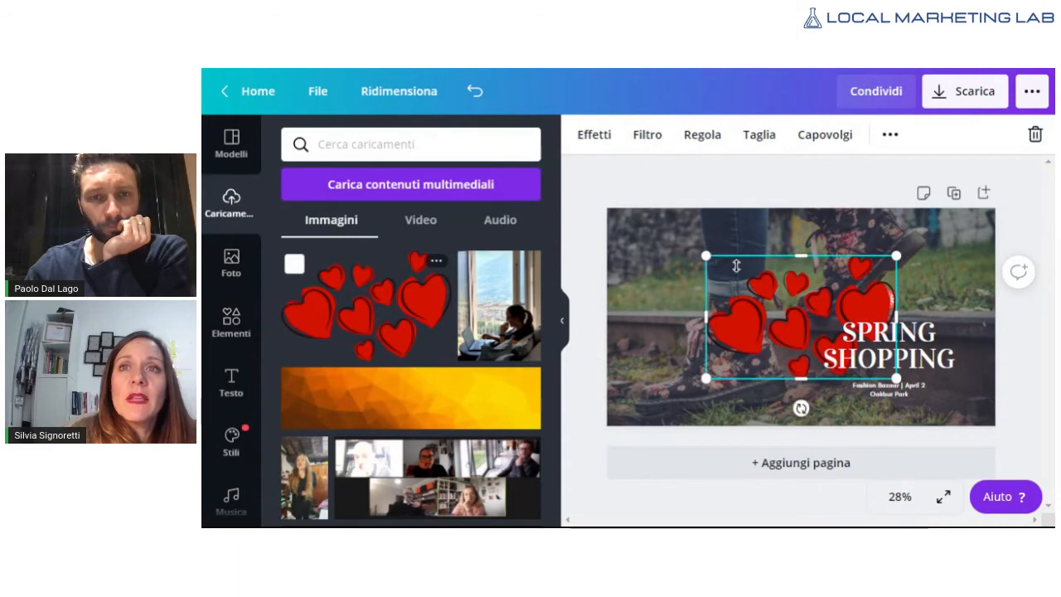
Step: Shrink the hearts image on the cover and place it over the lower boot, beside the title text
{"action": "left_click_drag", "start_coordinate": [768, 298], "coordinate": [731, 278]}
{"action": "left_click_drag", "start_coordinate": [670, 246], "coordinate": [675, 310]}
{"action": "left_click_drag", "start_coordinate": [759, 329], "coordinate": [696, 377]}
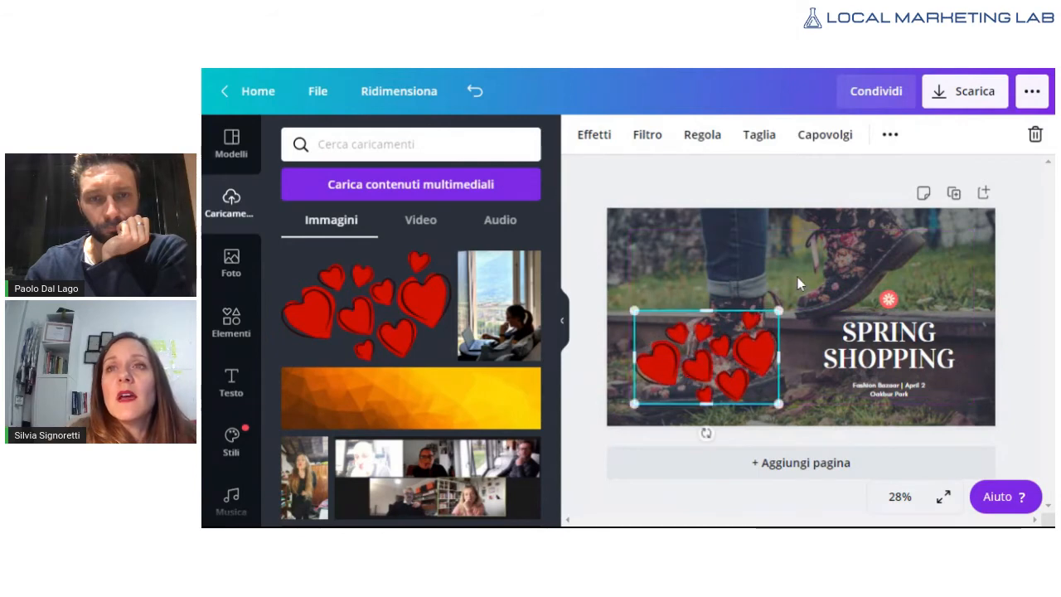
Step: Move the hearts image above the SPRING SHOPPING title and reduce it to about half its size
{"action": "left_click", "coordinate": [746, 190]}
{"action": "left_click_drag", "start_coordinate": [756, 363], "coordinate": [912, 268]}
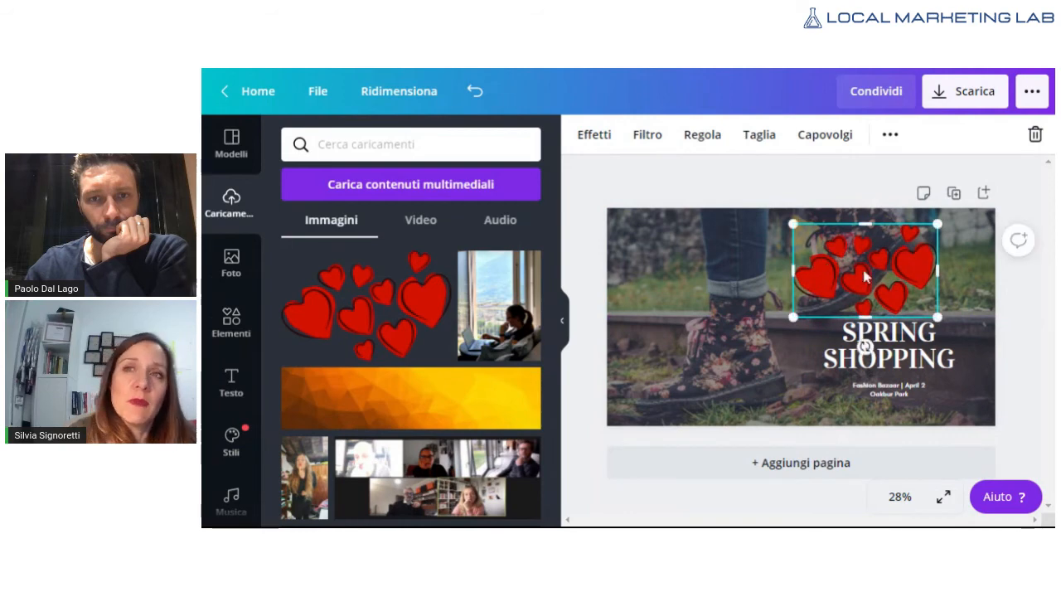
{"action": "left_click_drag", "start_coordinate": [793, 225], "coordinate": [920, 258]}
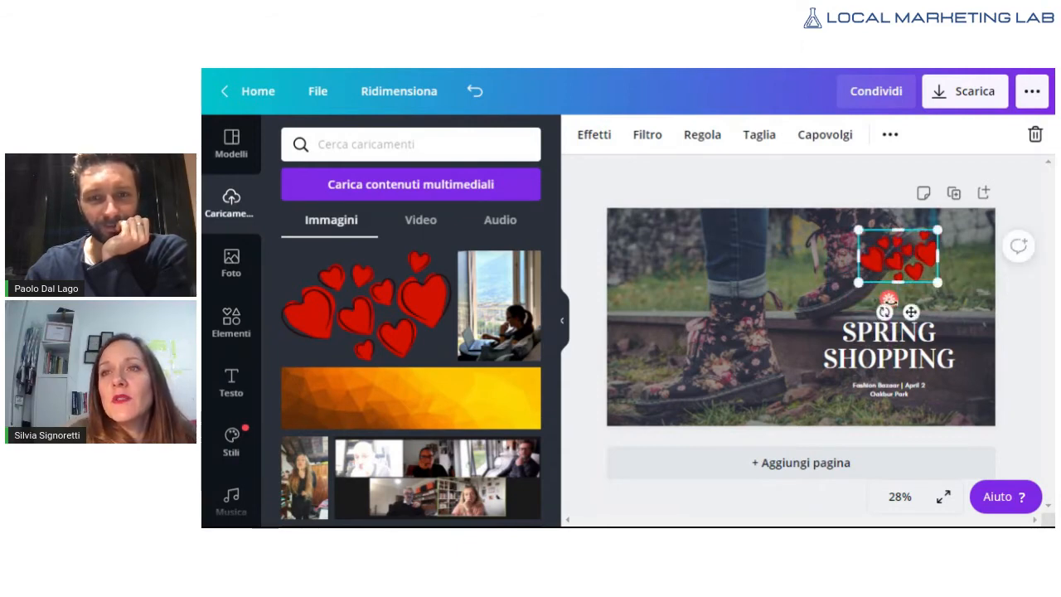
Step: Delete the small red flower ornament above the title and move the hearts down into its place
{"action": "left_click", "coordinate": [895, 304]}
{"action": "key", "text": "Delete"}
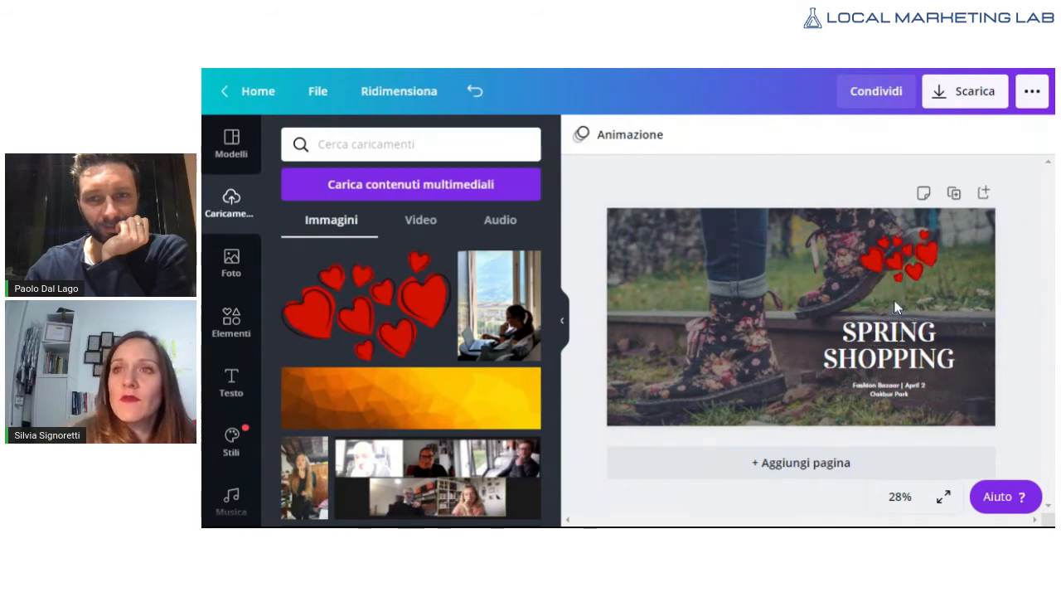
{"action": "left_click", "coordinate": [891, 261]}
{"action": "left_click_drag", "start_coordinate": [890, 261], "coordinate": [886, 287]}
{"action": "left_click", "coordinate": [974, 260]}
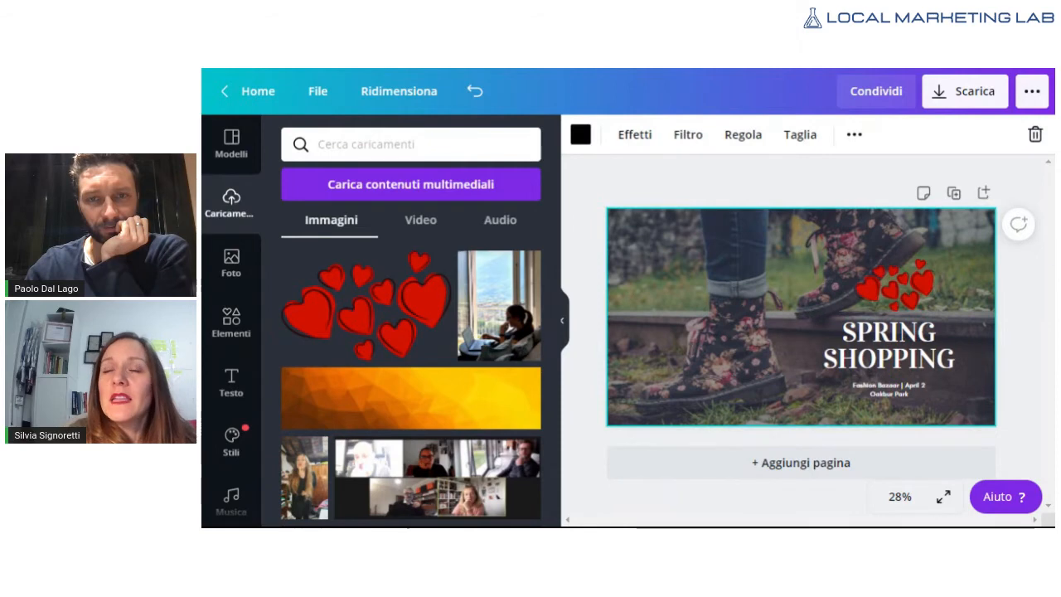
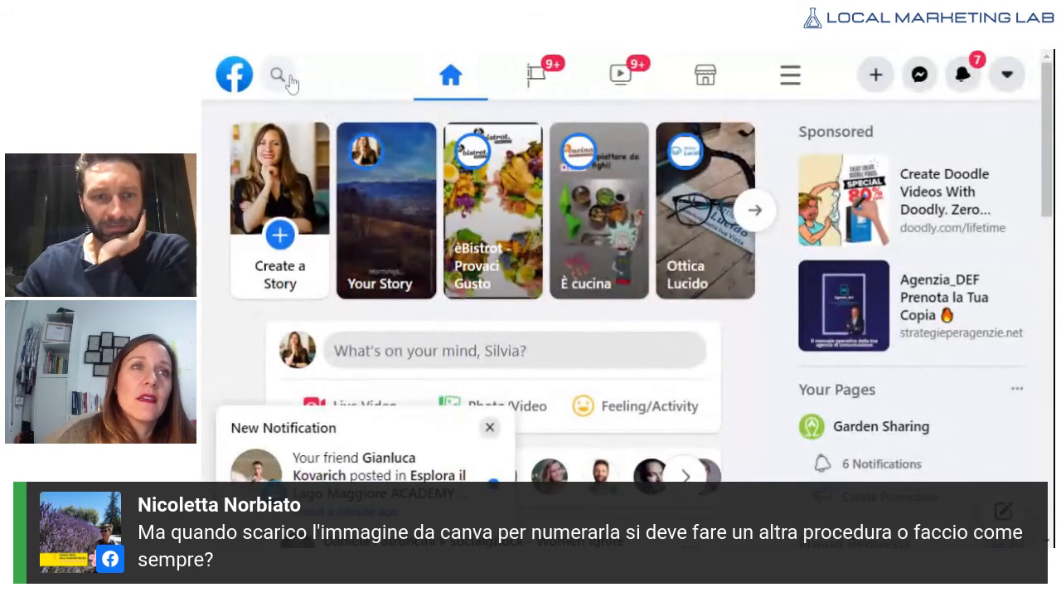
Step: Search Facebook for "local marketing lab"
{"action": "left_click", "coordinate": [282, 77]}
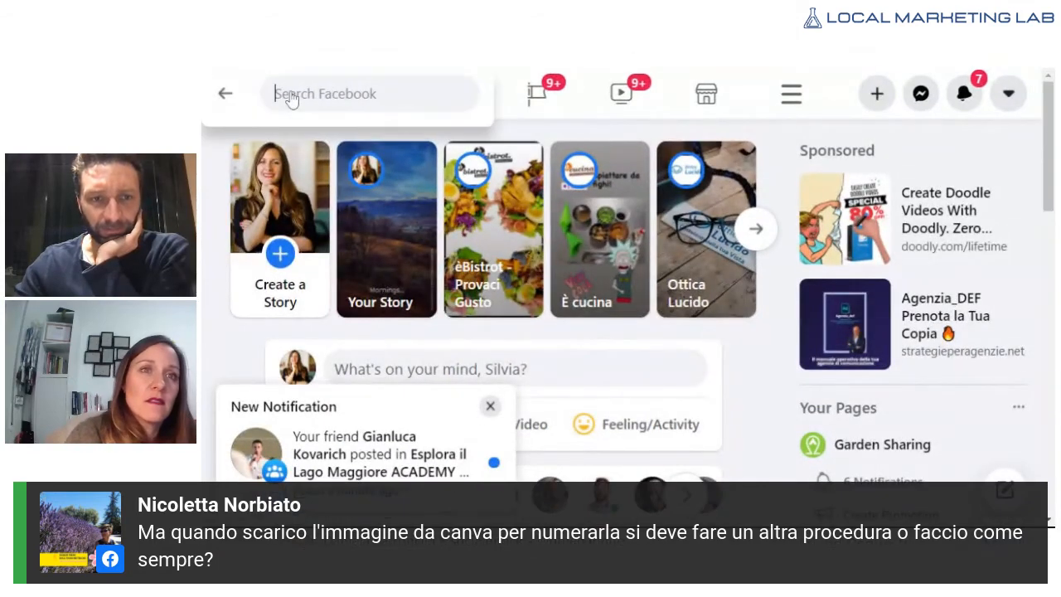
{"action": "type", "text": "local lab"}
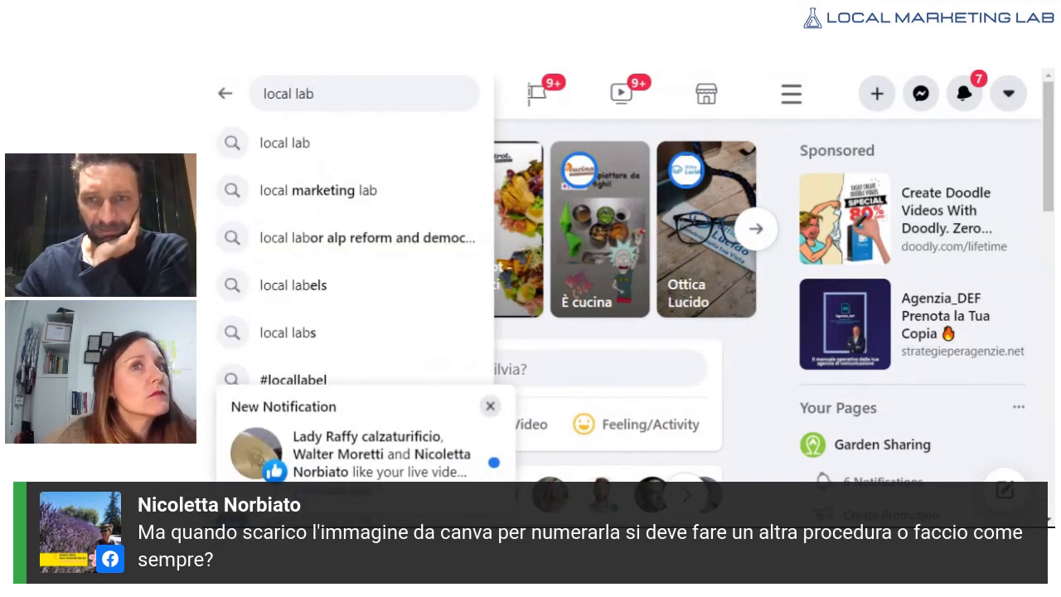
{"action": "left_click", "coordinate": [309, 201]}
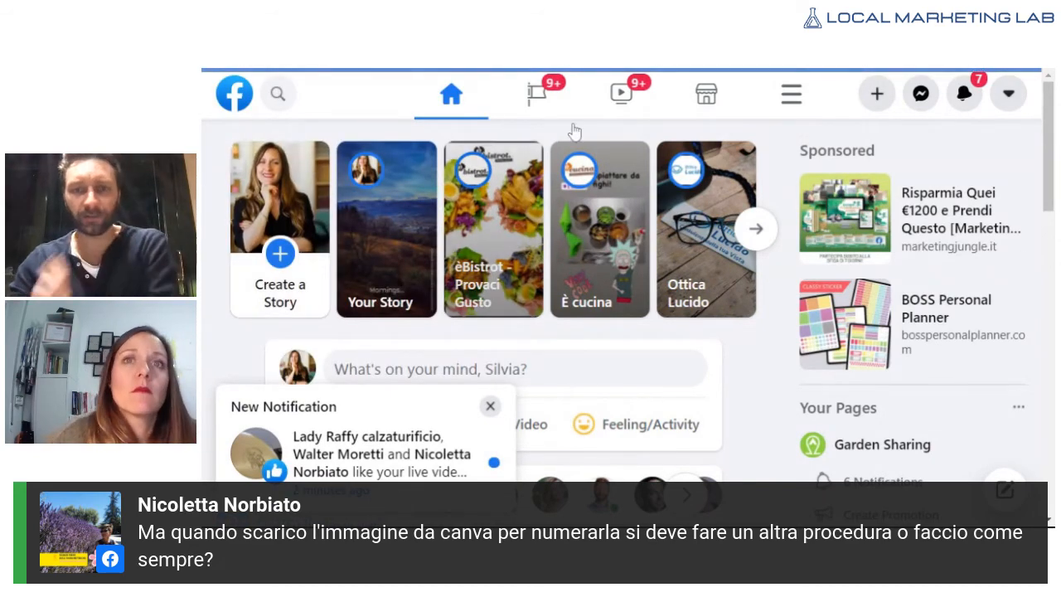
{"action": "scroll", "coordinate": [571, 290], "scroll_direction": "down", "scroll_amount": 2}
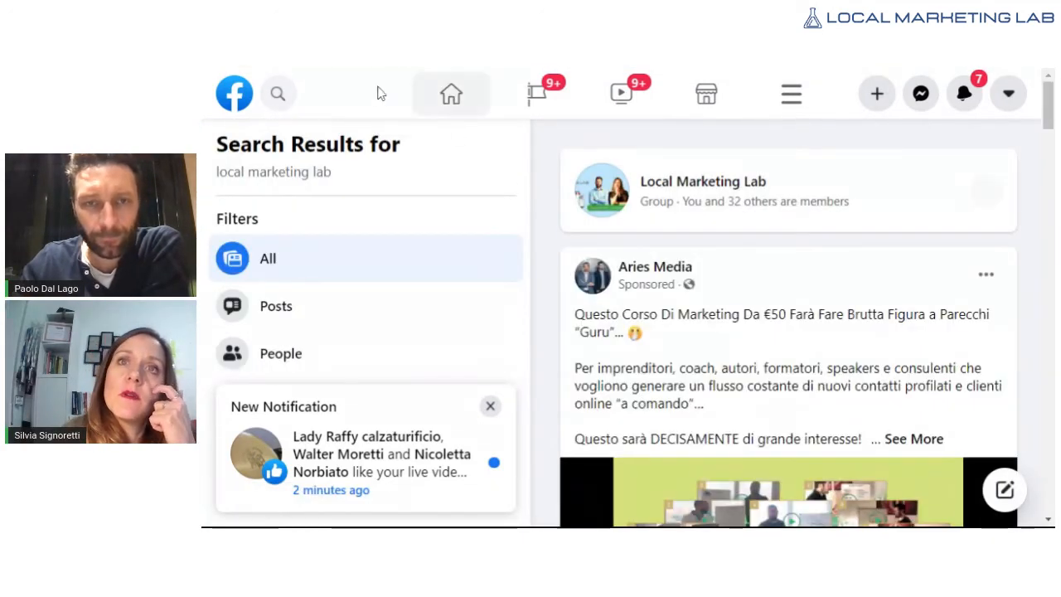
Step: Search Facebook for "local lab" and open the Local Lab page from the results
{"action": "left_click", "coordinate": [292, 104]}
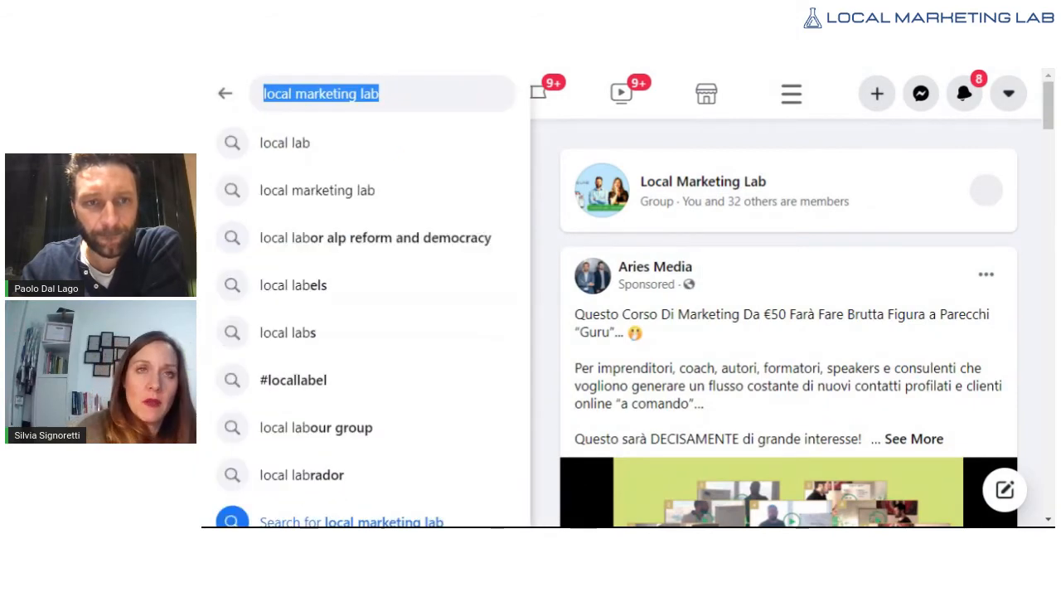
{"action": "type", "text": "local lab"}
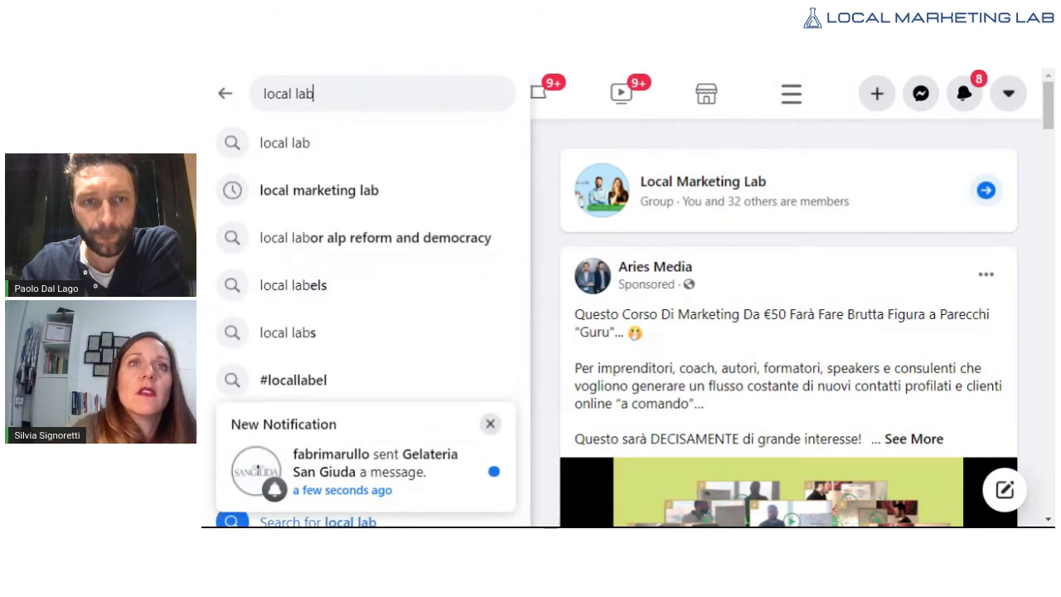
{"action": "left_click", "coordinate": [285, 145]}
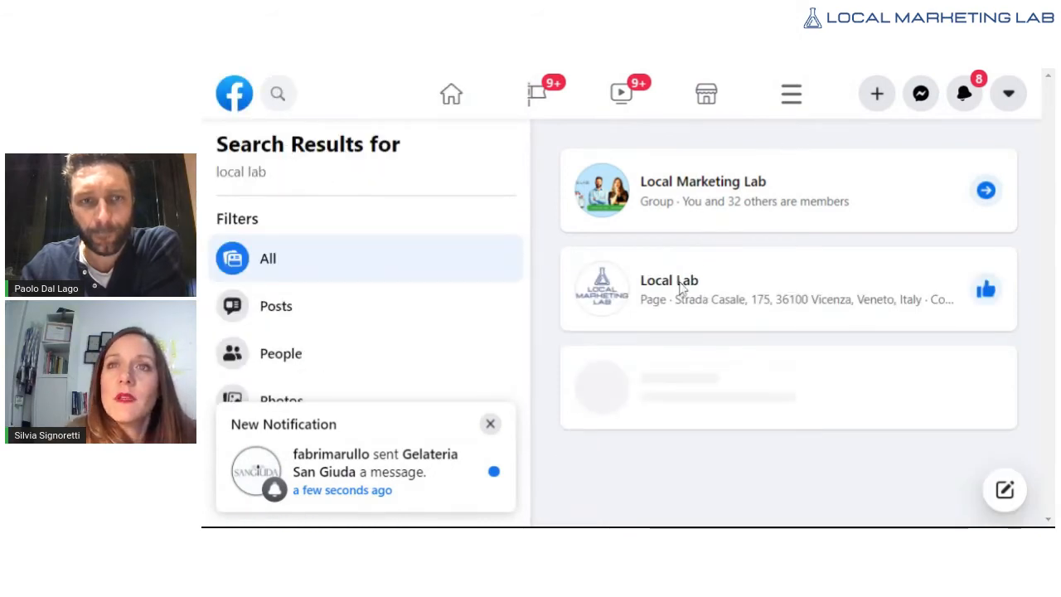
{"action": "left_click", "coordinate": [678, 283]}
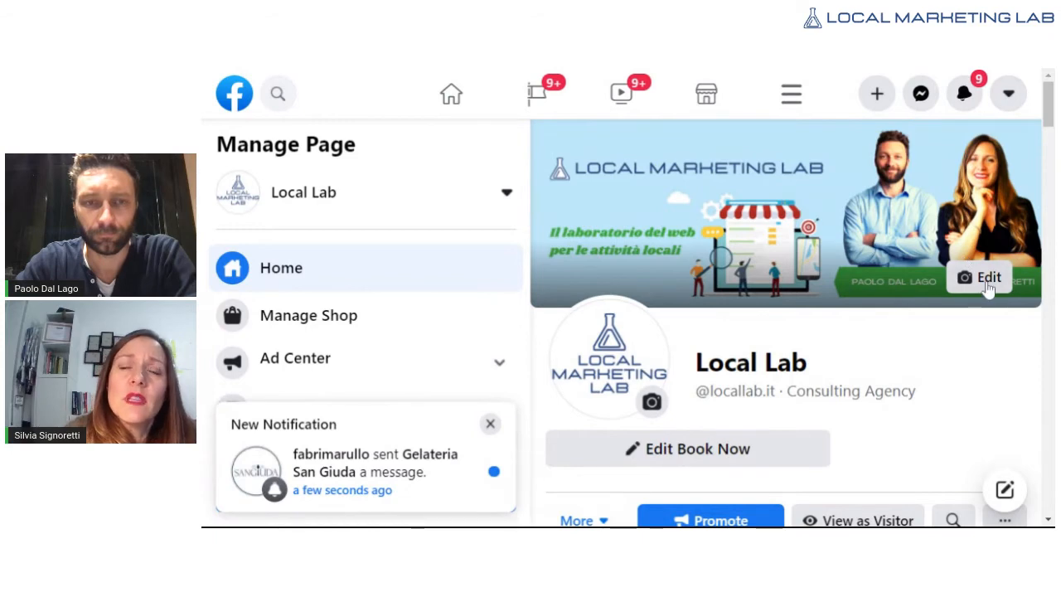
Step: Try the Spring Shopping image as the page's cover photo, reposition it vertically, and discard the change
{"action": "left_click", "coordinate": [989, 279]}
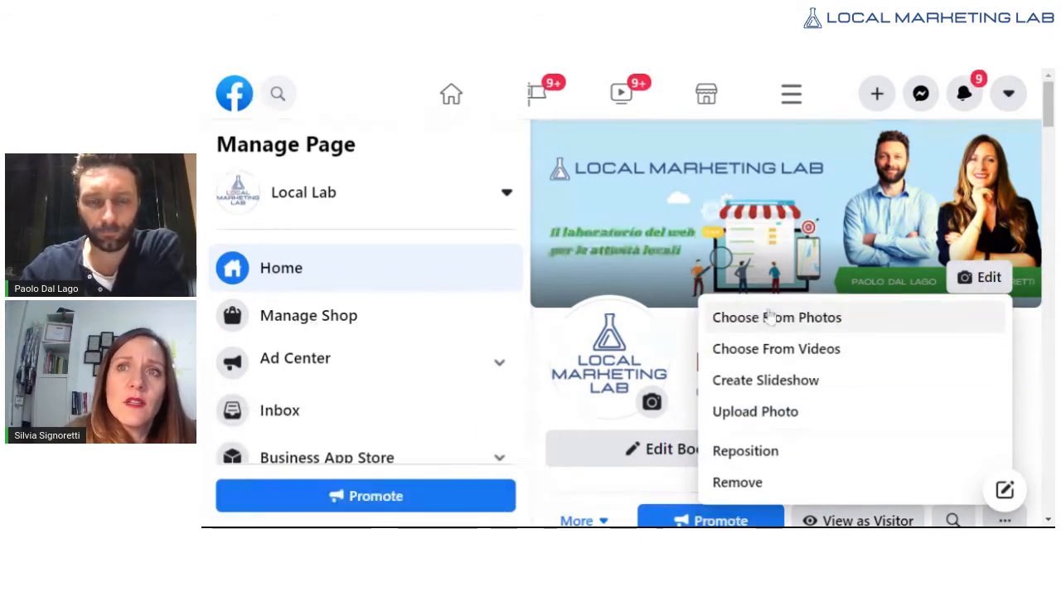
{"action": "left_click", "coordinate": [793, 418]}
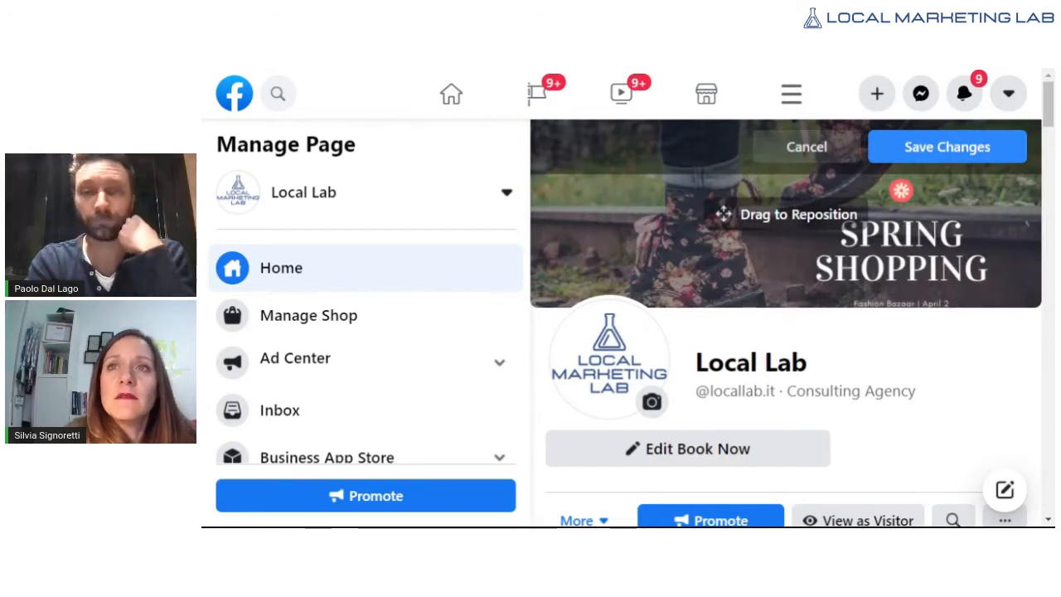
{"action": "left_click_drag", "start_coordinate": [718, 217], "coordinate": [702, 160]}
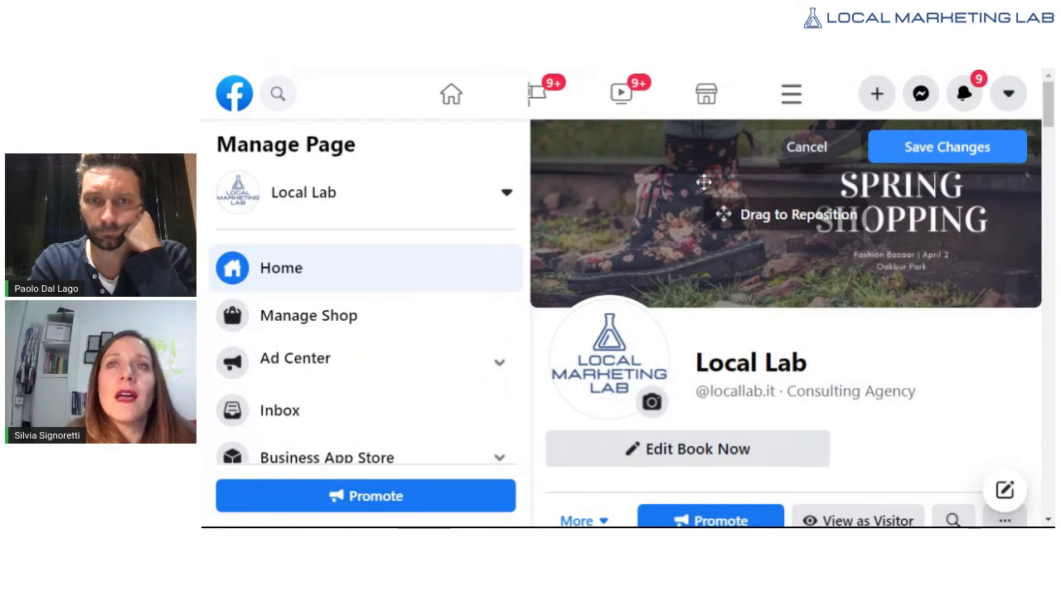
{"action": "left_click_drag", "start_coordinate": [687, 200], "coordinate": [769, 260]}
{"action": "left_click_drag", "start_coordinate": [786, 214], "coordinate": [786, 216]}
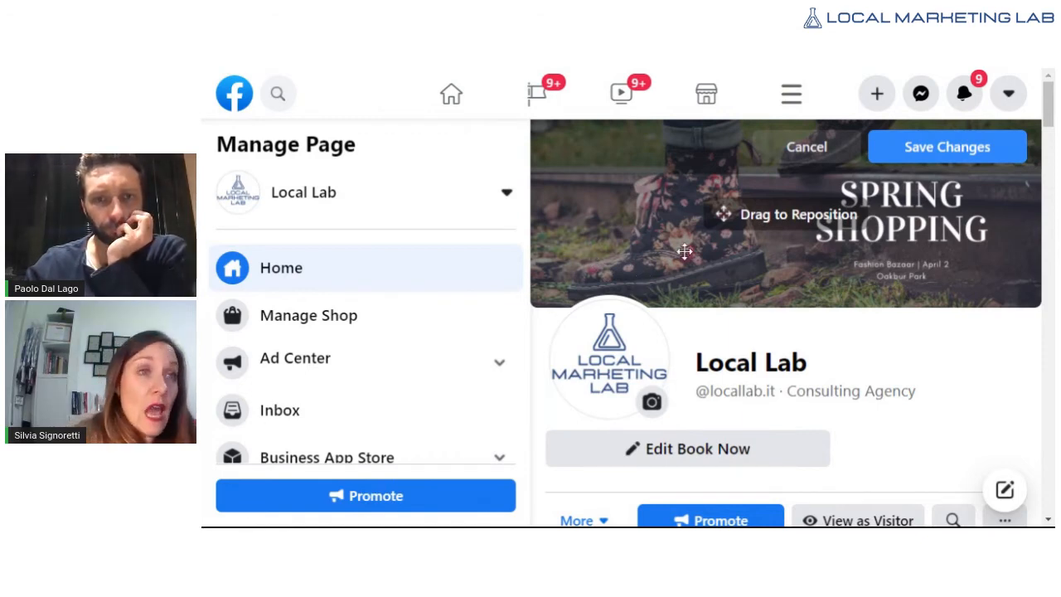
{"action": "left_click", "coordinate": [808, 149]}
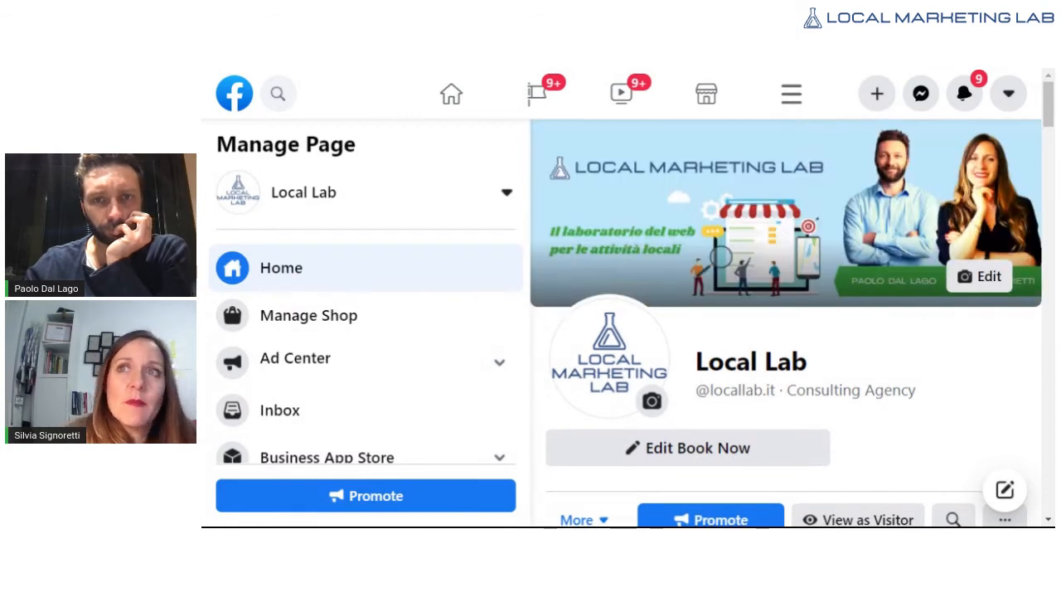
Step: Find the current Local Marketing Lab cover among the page's photos and open it at full size
{"action": "scroll", "coordinate": [771, 431], "scroll_direction": "down", "scroll_amount": 5}
{"action": "scroll", "coordinate": [756, 371], "scroll_direction": "down", "scroll_amount": 10}
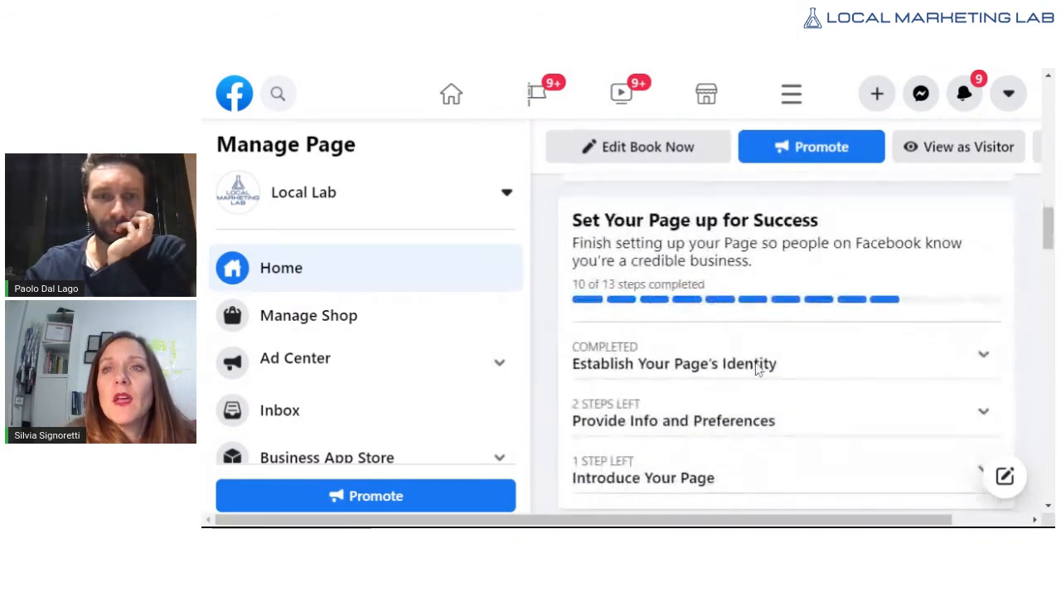
{"action": "scroll", "coordinate": [757, 371], "scroll_direction": "down", "scroll_amount": 5}
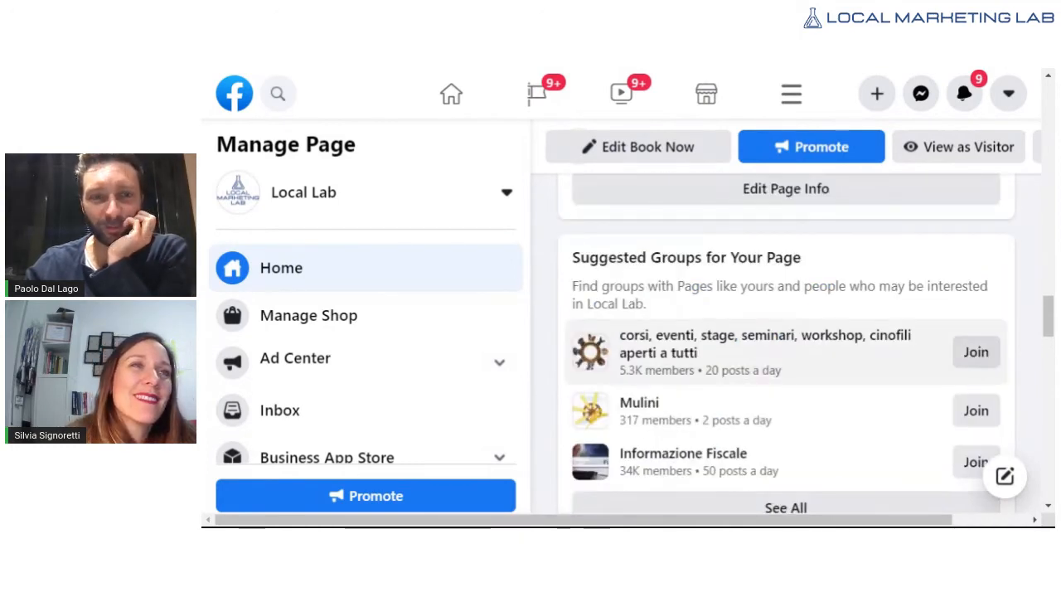
{"action": "scroll", "coordinate": [757, 371], "scroll_direction": "down", "scroll_amount": 10}
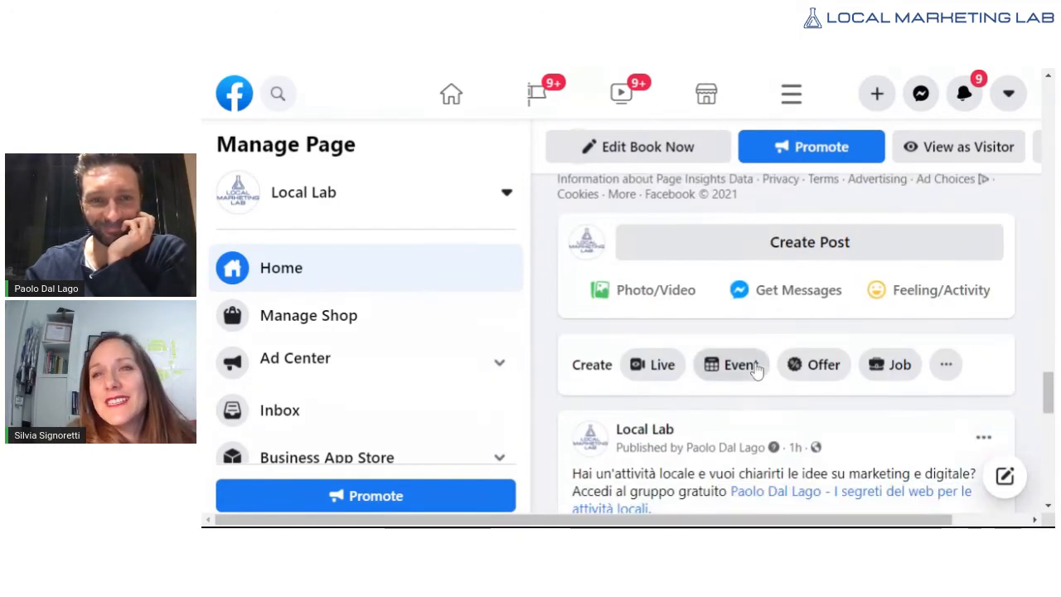
{"action": "scroll", "coordinate": [757, 371], "scroll_direction": "down", "scroll_amount": 7}
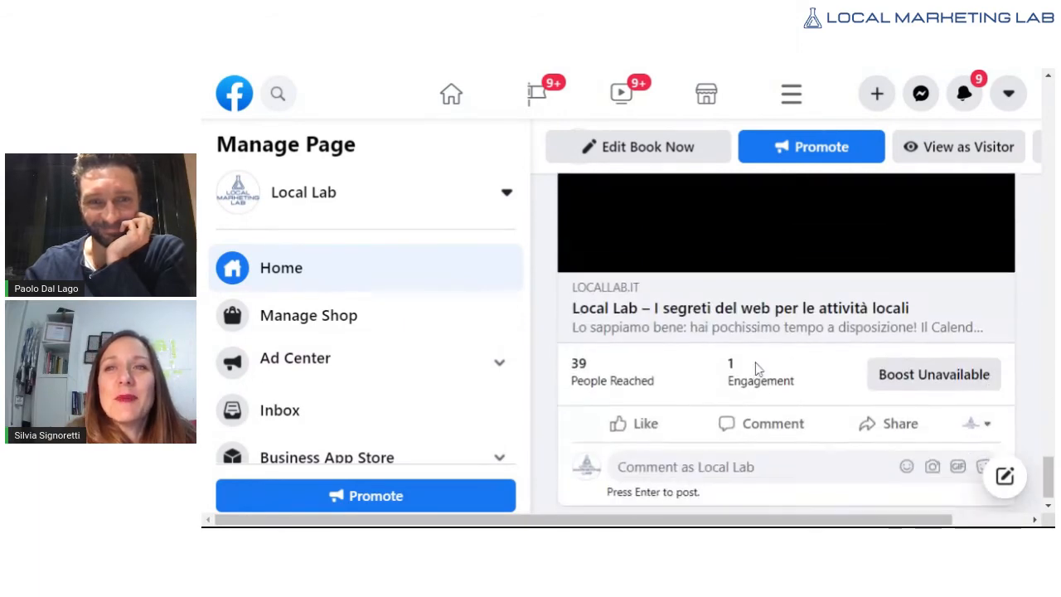
{"action": "scroll", "coordinate": [757, 371], "scroll_direction": "up", "scroll_amount": 10}
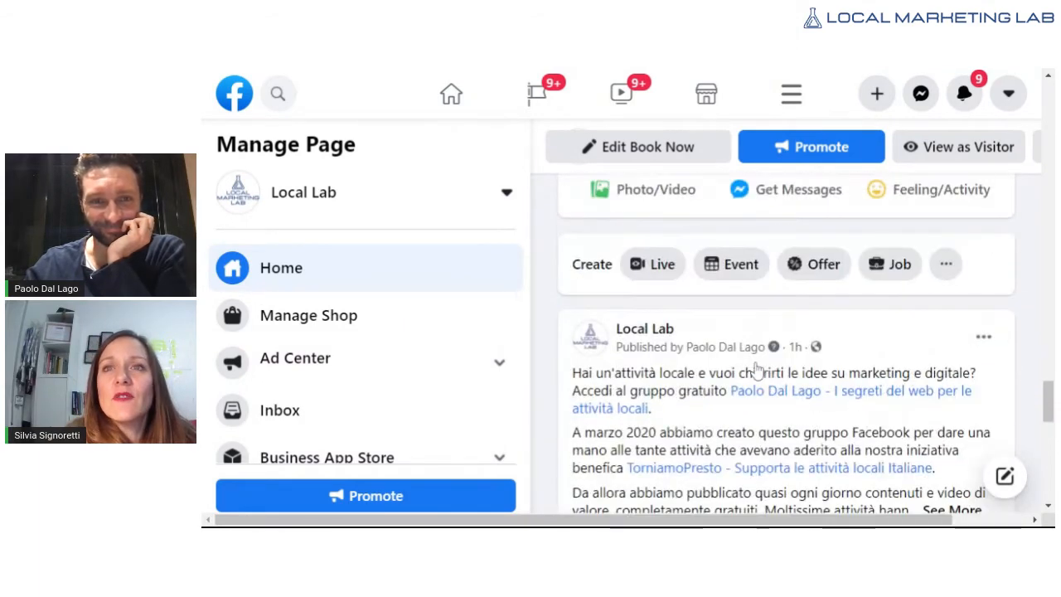
{"action": "scroll", "coordinate": [755, 362], "scroll_direction": "up", "scroll_amount": 1}
{"action": "scroll", "coordinate": [663, 331], "scroll_direction": "up", "scroll_amount": 2}
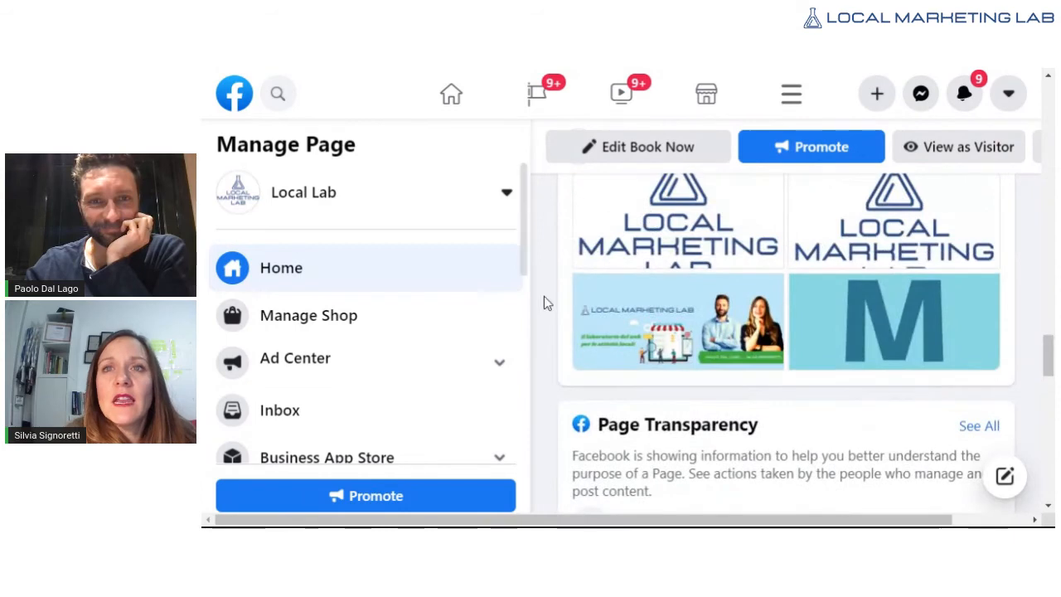
{"action": "left_click", "coordinate": [681, 315]}
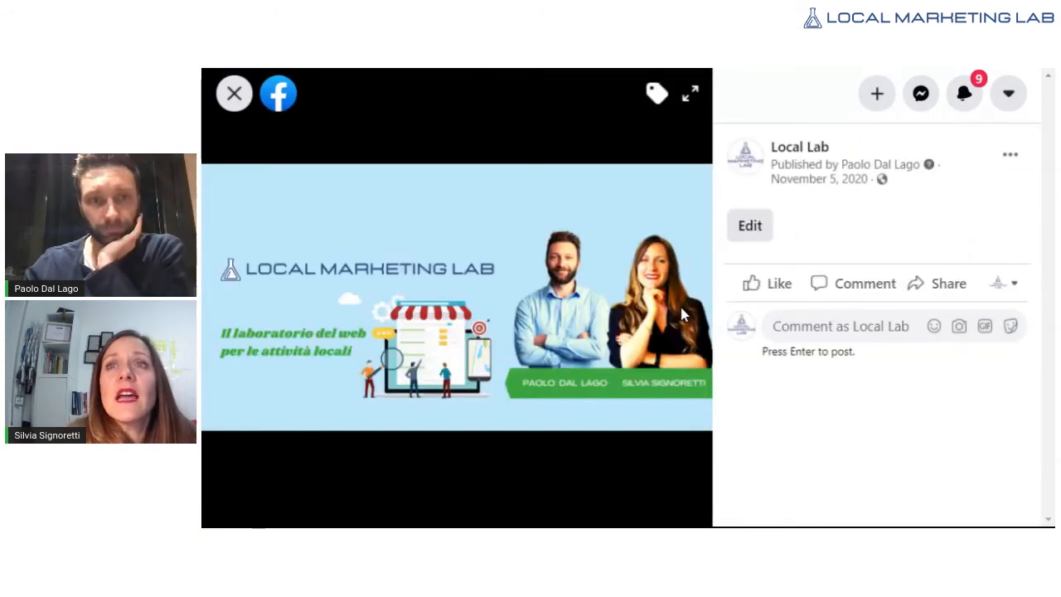
Step: Write the cover photo's description: "Local Marketing Lab, il laboratorio per la digitalizzazione delle imprese locali. Seguici e visita il nostro gruppo."
{"action": "left_click", "coordinate": [762, 235]}
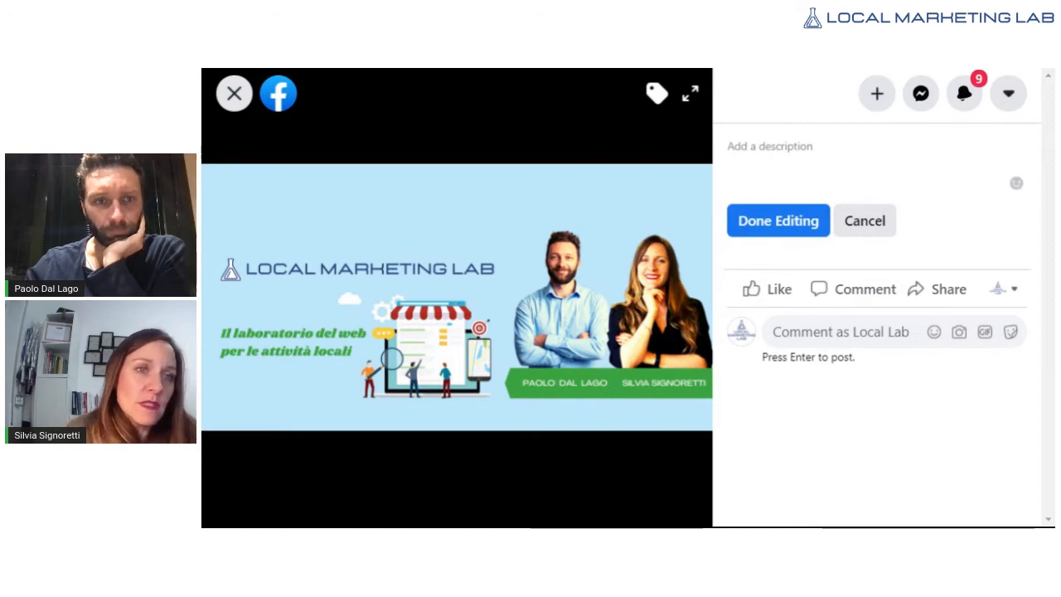
{"action": "type", "text": "Local"}
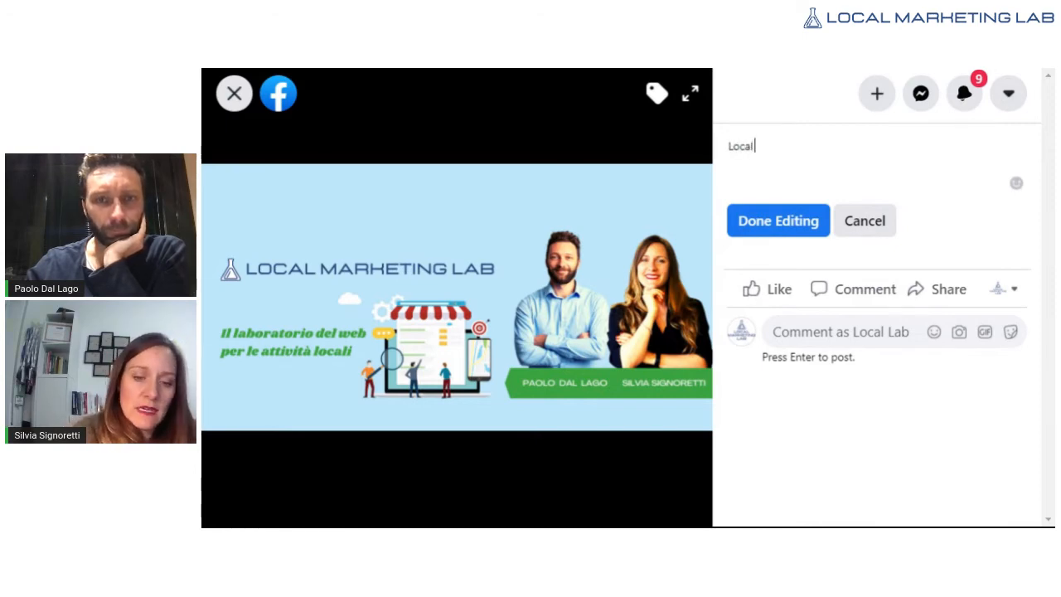
{"action": "type", "text": " Marketing La"}
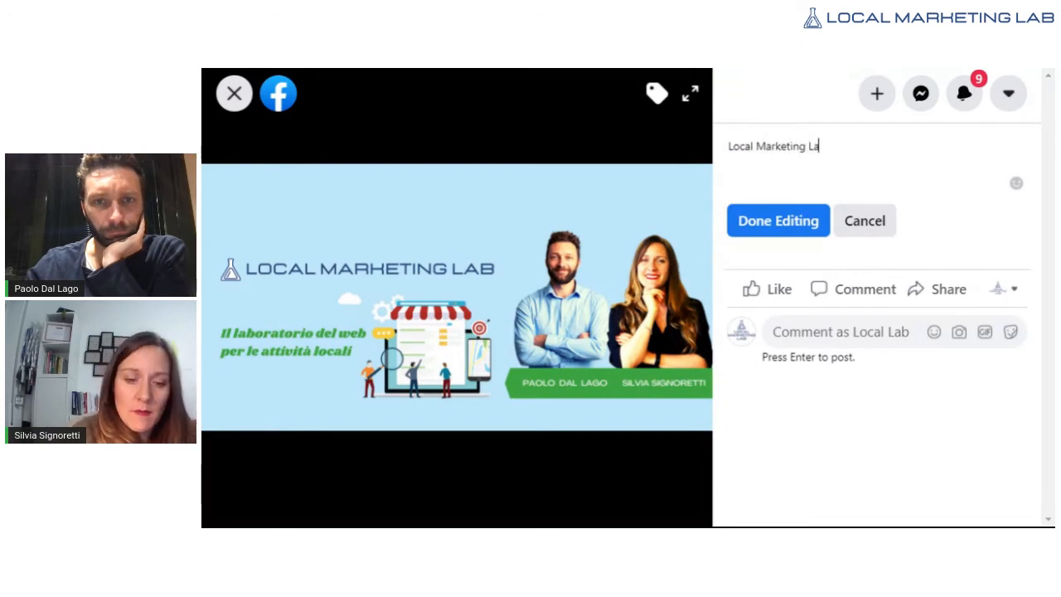
{"action": "type", "text": "b, il la"}
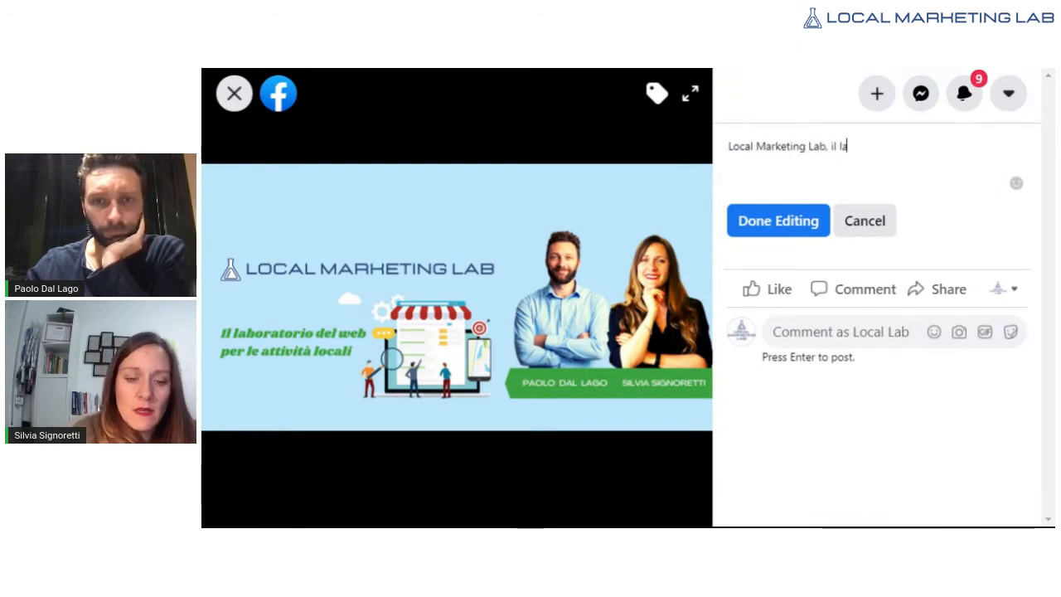
{"action": "type", "text": "boratorio pe"}
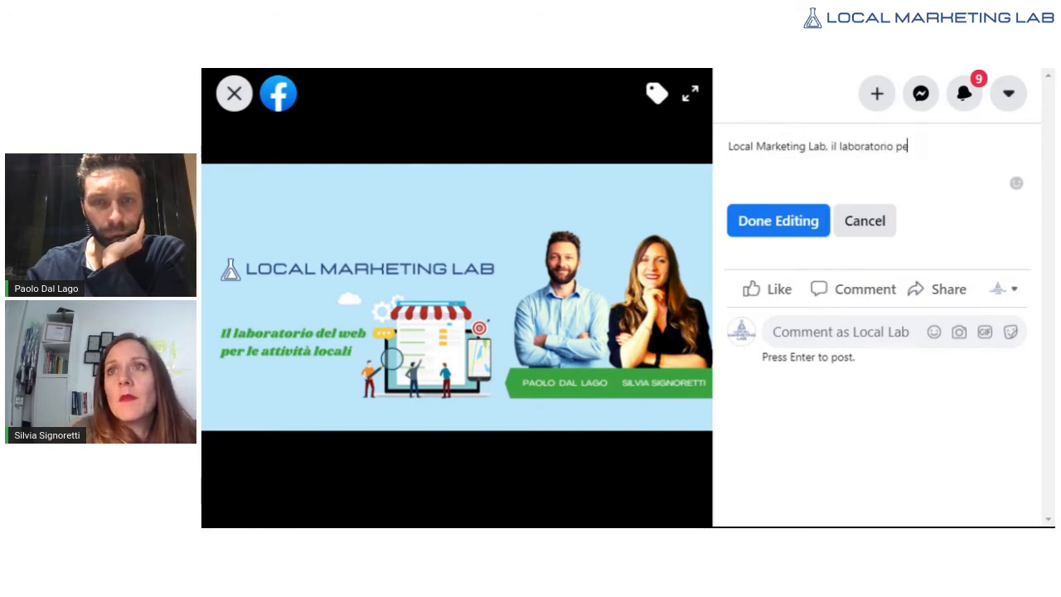
{"action": "type", "text": "r la digita"}
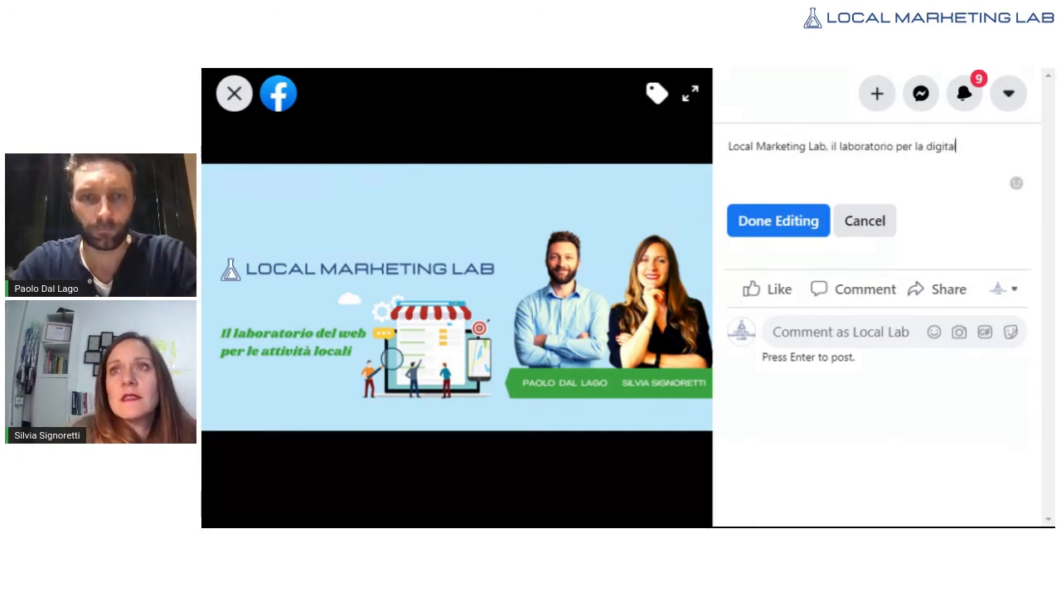
{"action": "type", "text": "lizzazione delle"}
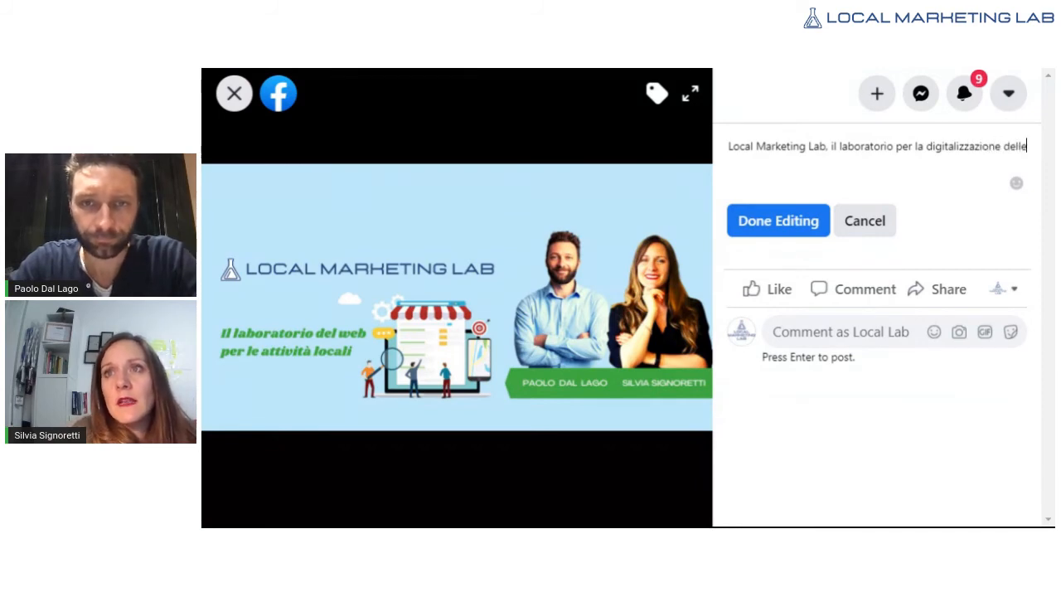
{"action": "type", "text": " imprese loca"}
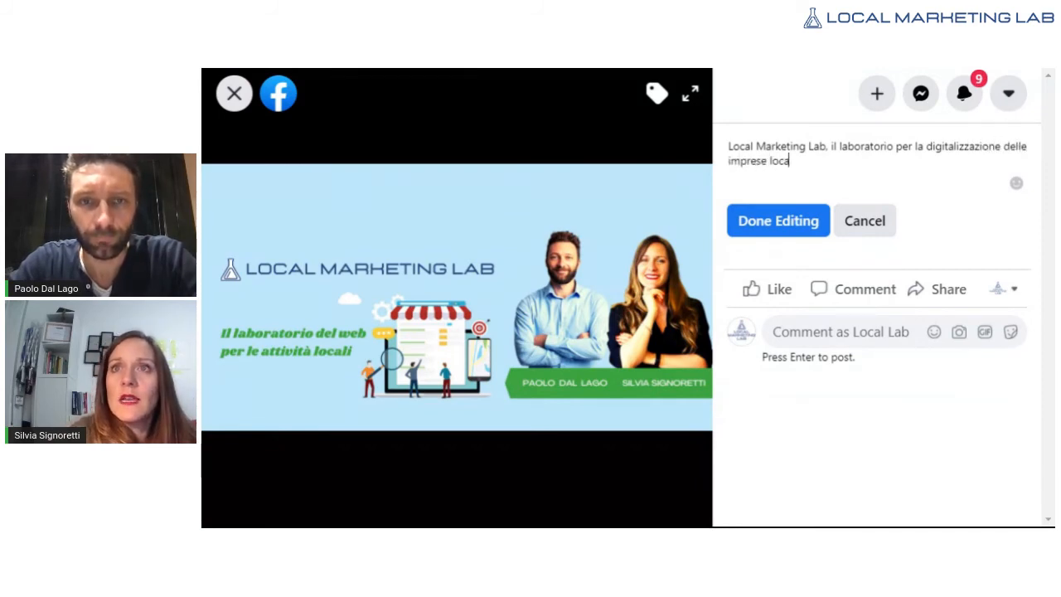
{"action": "type", "text": "li. S"}
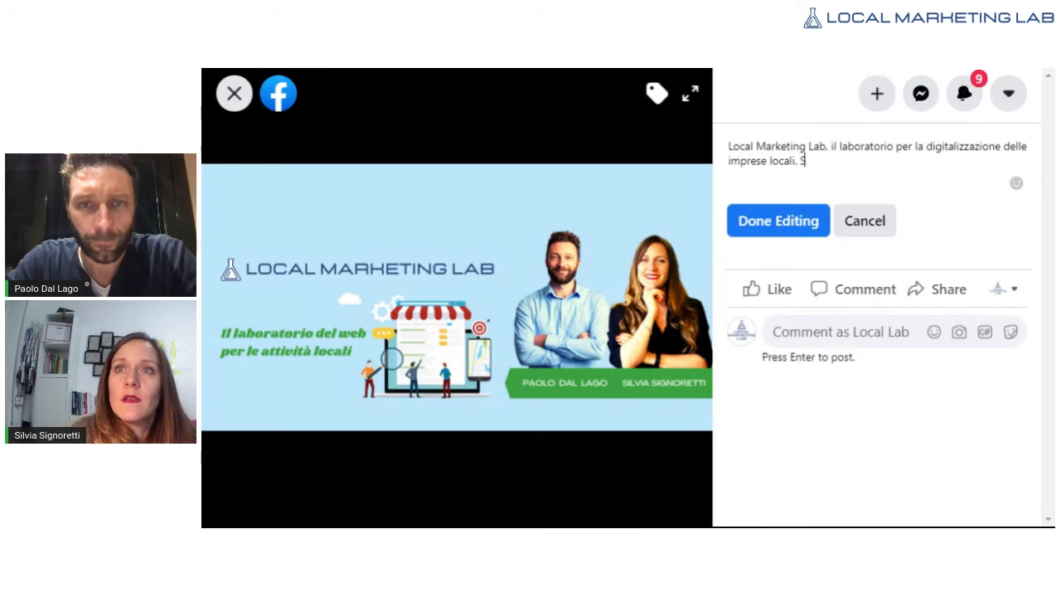
{"action": "type", "text": "eguici e visita il nostro gruppo su"}
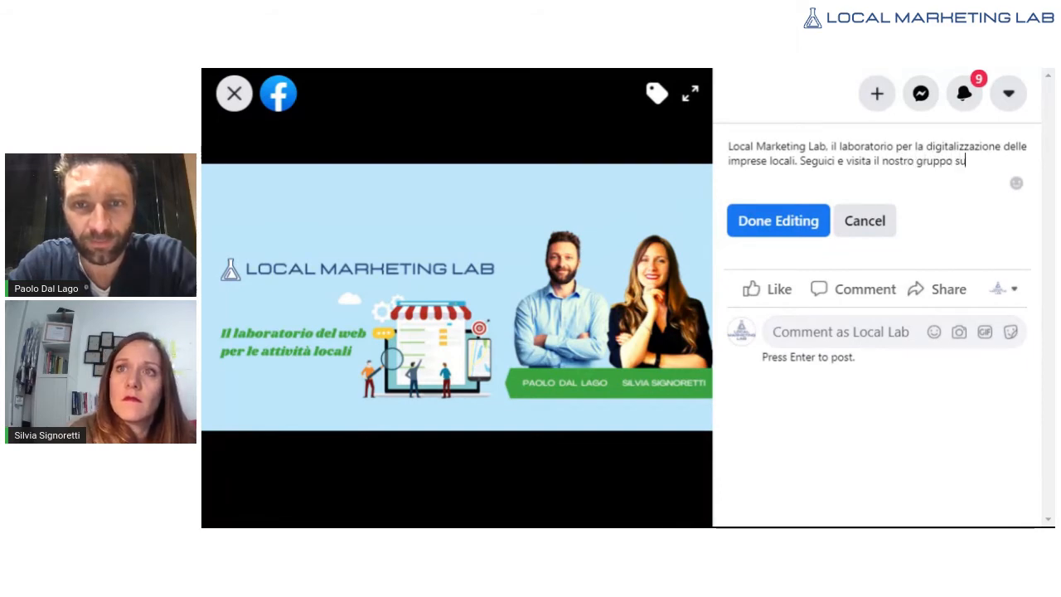
{"action": "key", "text": "BackSpace"}
{"action": "key", "text": "BackSpace"}
{"action": "key", "text": "BackSpace"}
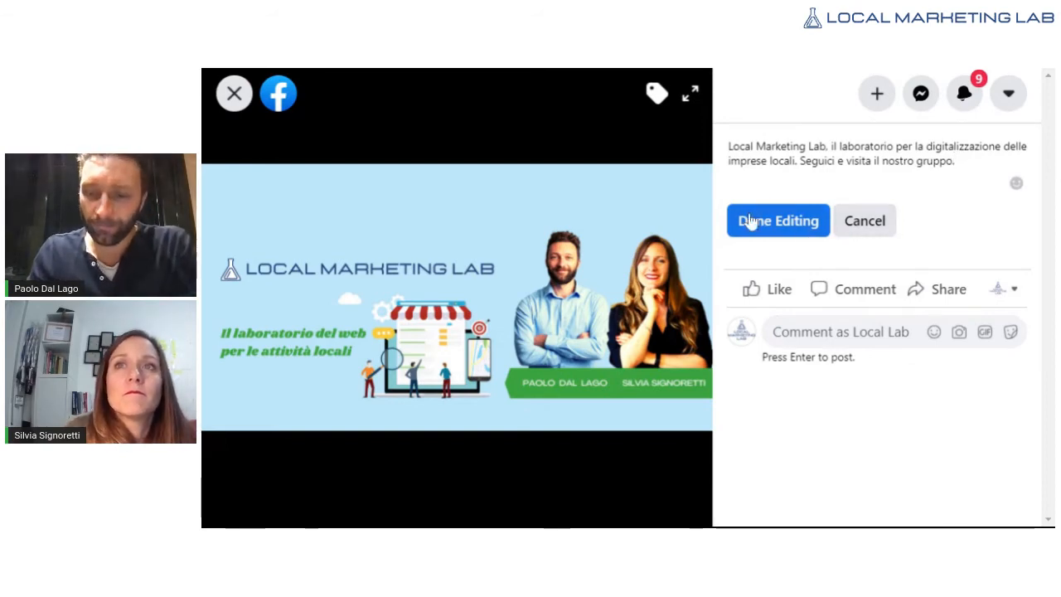
Step: Remove the word "Marketing" from the cover photo's description, save the description, and close the photo
{"action": "double_click", "coordinate": [777, 146]}
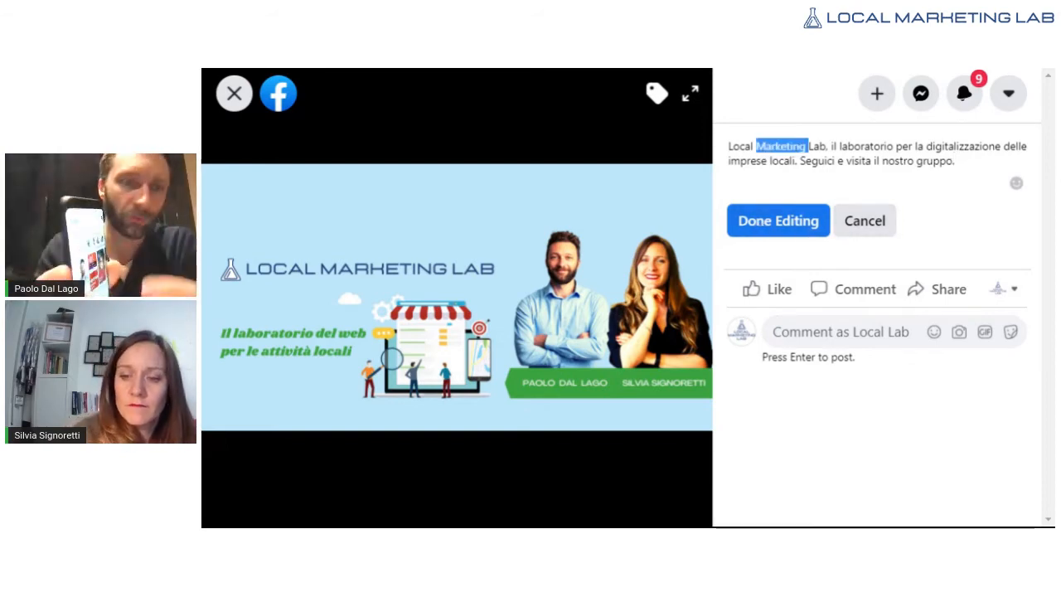
{"action": "key", "text": "BackSpace"}
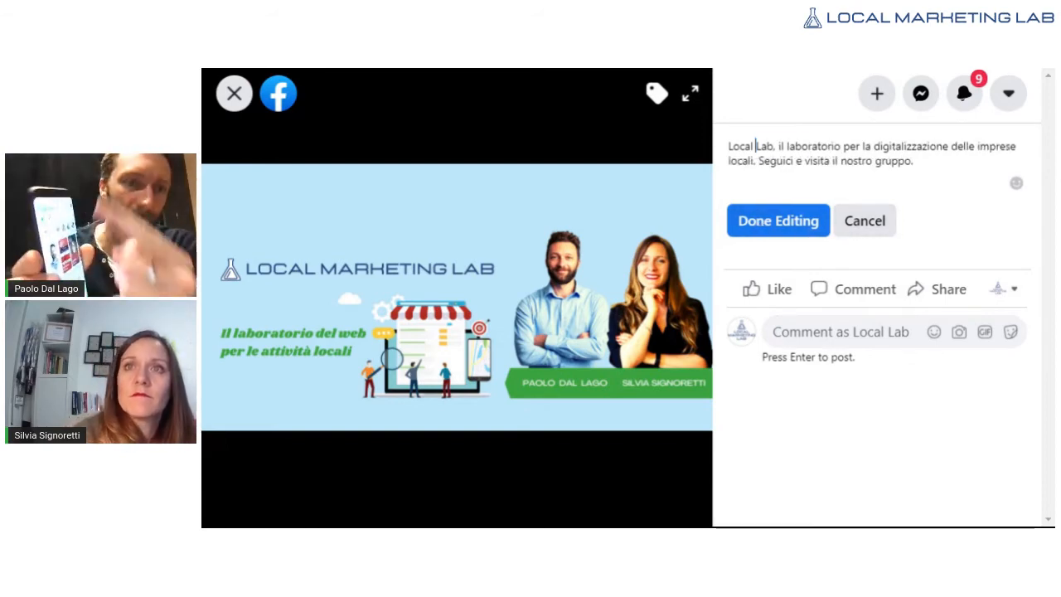
{"action": "left_click", "coordinate": [790, 235]}
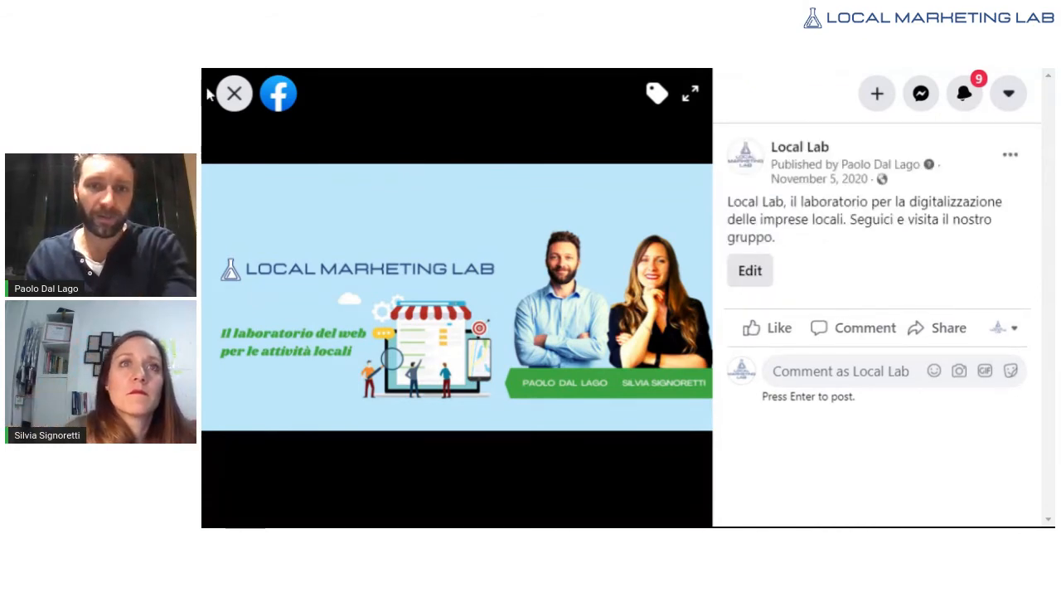
{"action": "left_click", "coordinate": [234, 93]}
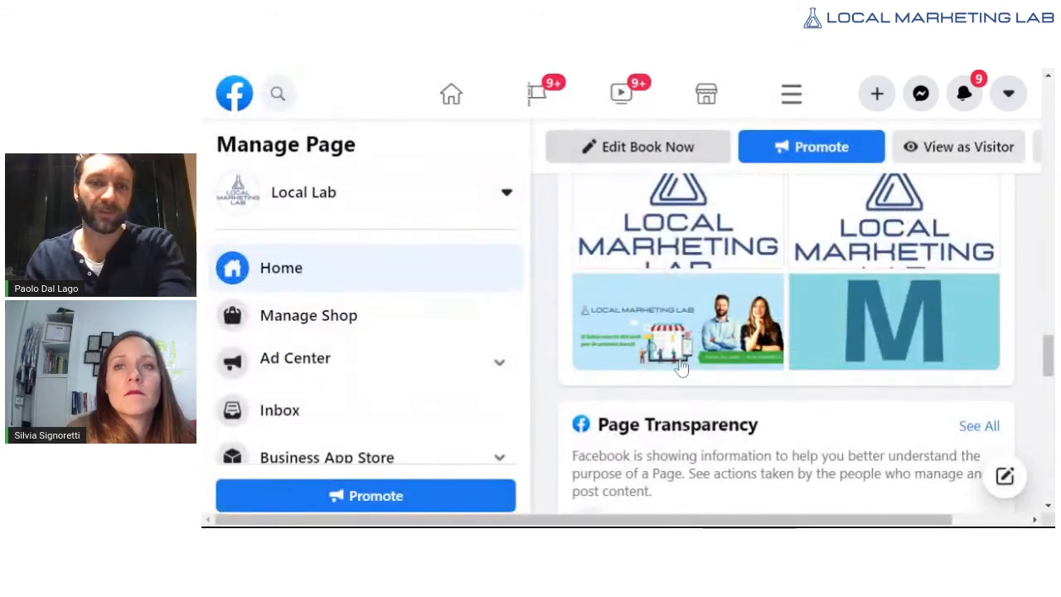
Step: Open the page's cover photo at full size, highlight its description to review it, and close the photo
{"action": "scroll", "coordinate": [662, 358], "scroll_direction": "up", "scroll_amount": 15}
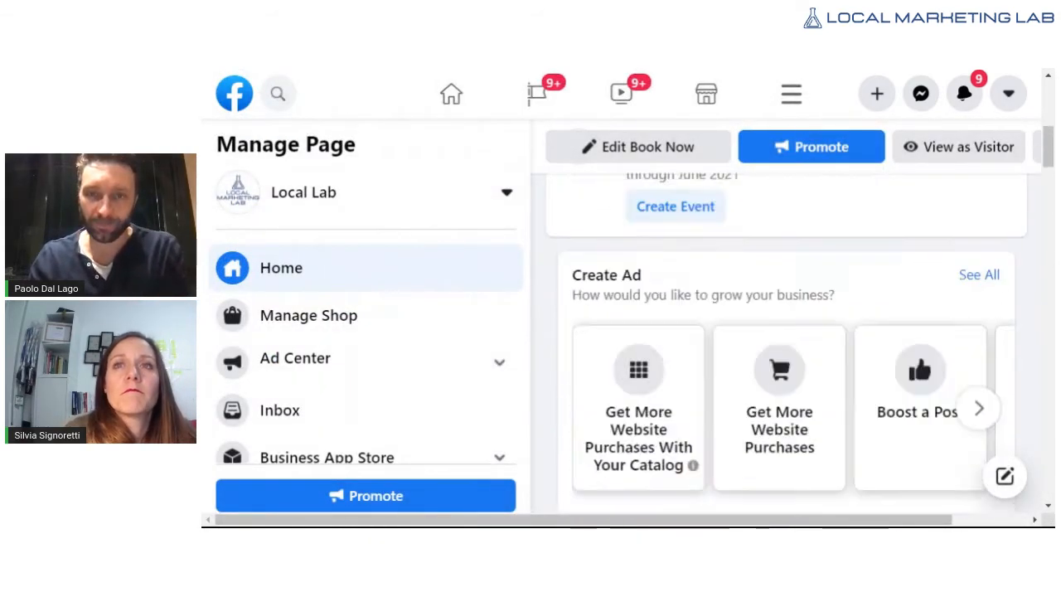
{"action": "scroll", "coordinate": [729, 310], "scroll_direction": "up", "scroll_amount": 5}
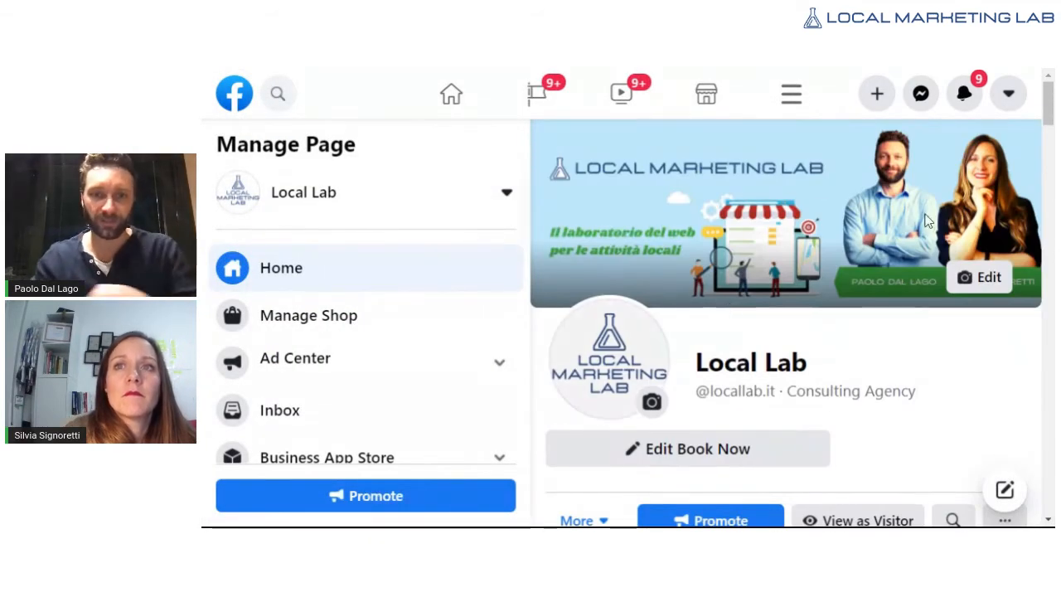
{"action": "left_click", "coordinate": [787, 217]}
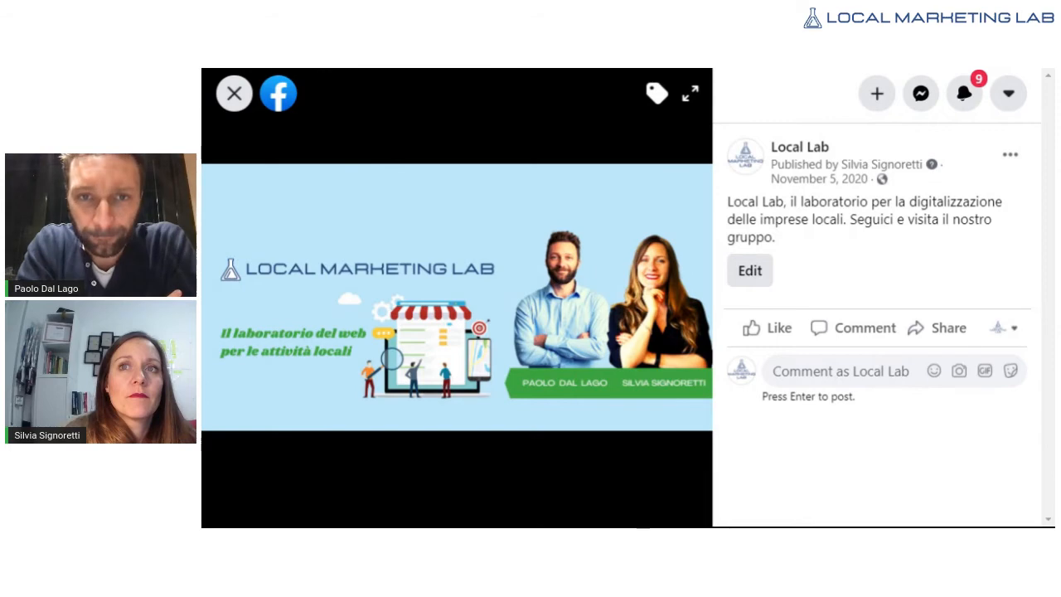
{"action": "left_click_drag", "start_coordinate": [726, 201], "coordinate": [801, 255]}
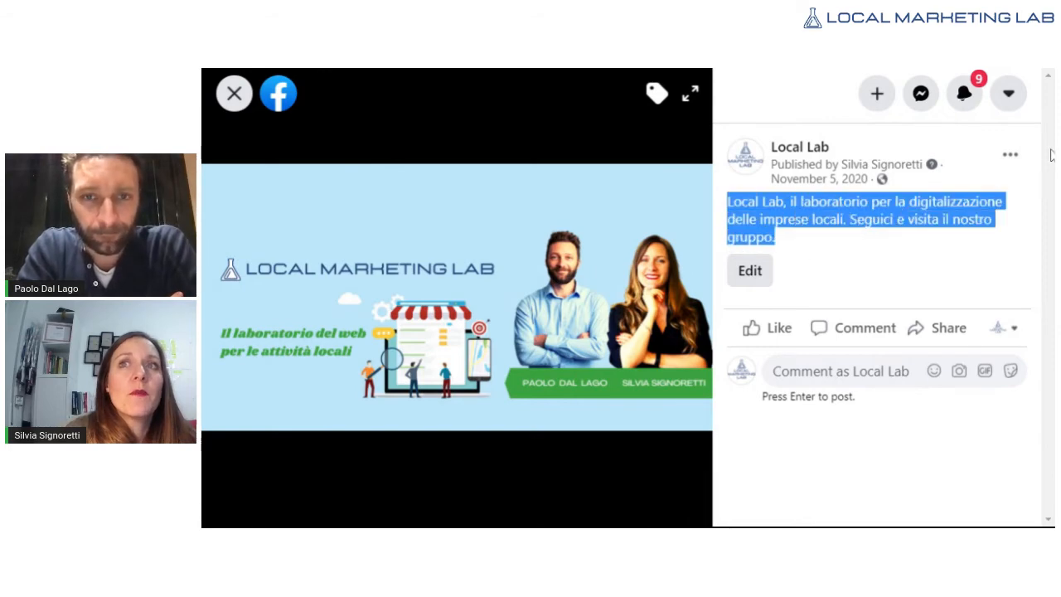
{"action": "key", "text": "Escape"}
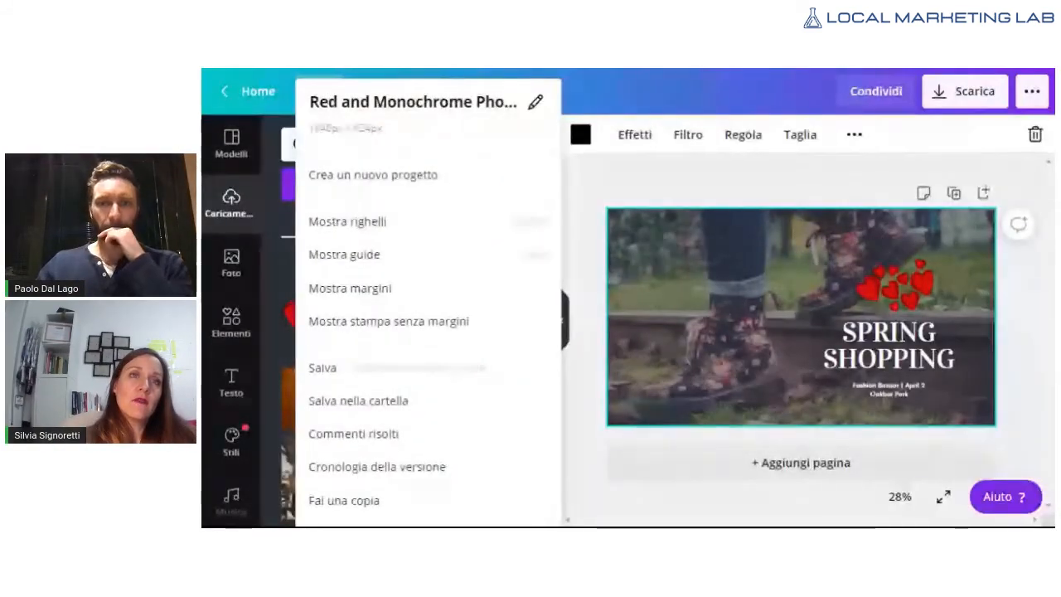
Step: In Canva, rename the Spring Shopping design as "Promozione primavera Fashion Bazaar Oakbur Park"
{"action": "left_click_drag", "start_coordinate": [311, 102], "coordinate": [605, 122]}
{"action": "left_click", "coordinate": [539, 104]}
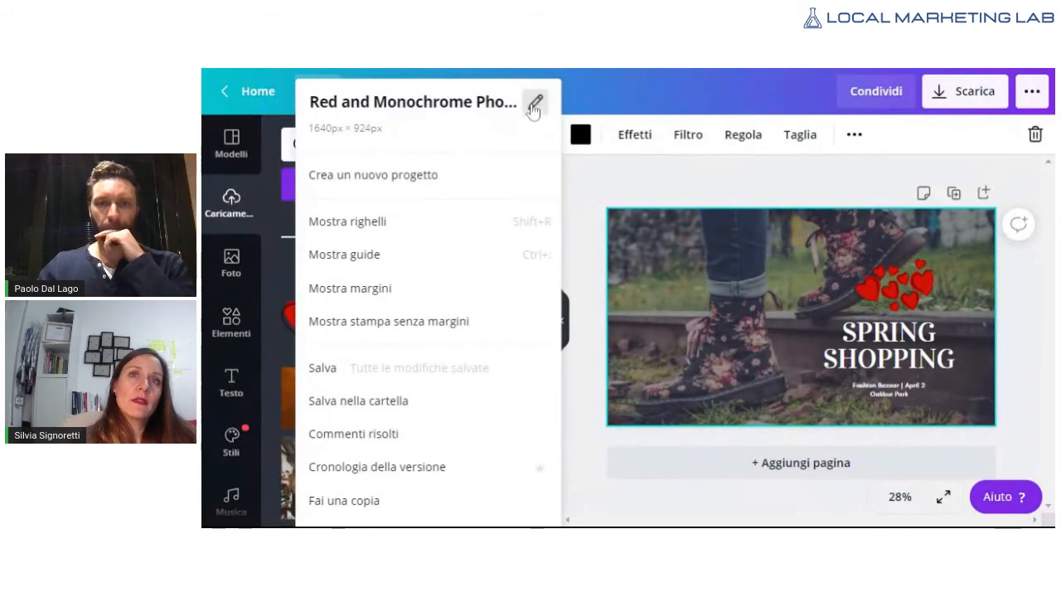
{"action": "left_click", "coordinate": [533, 104]}
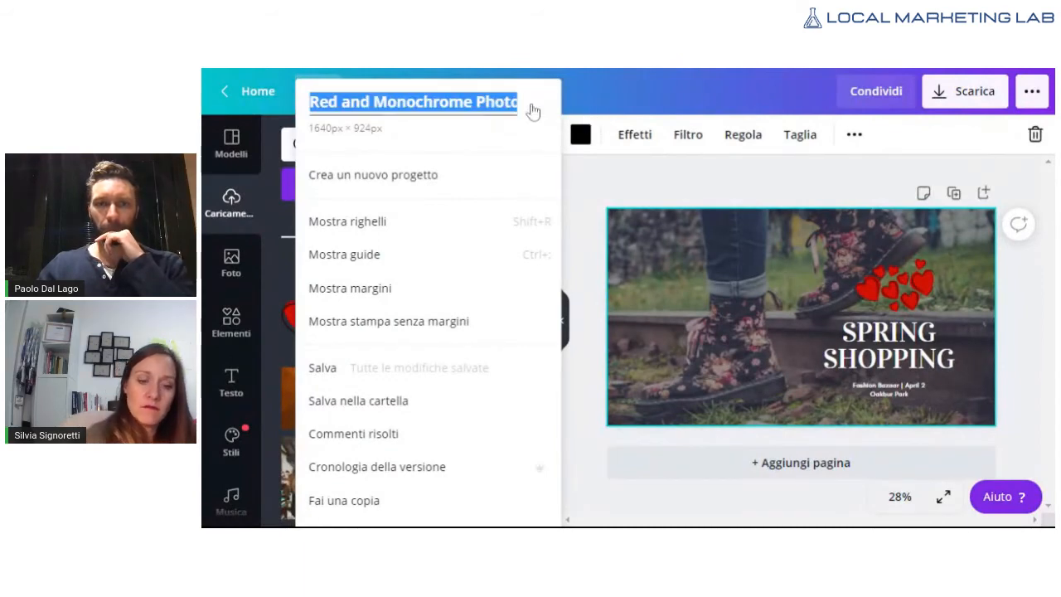
{"action": "type", "text": "Coperti"}
{"action": "key", "text": "BackSpace"}
{"action": "key", "text": "BackSpace"}
{"action": "key", "text": "BackSpace"}
{"action": "key", "text": "BackSpace"}
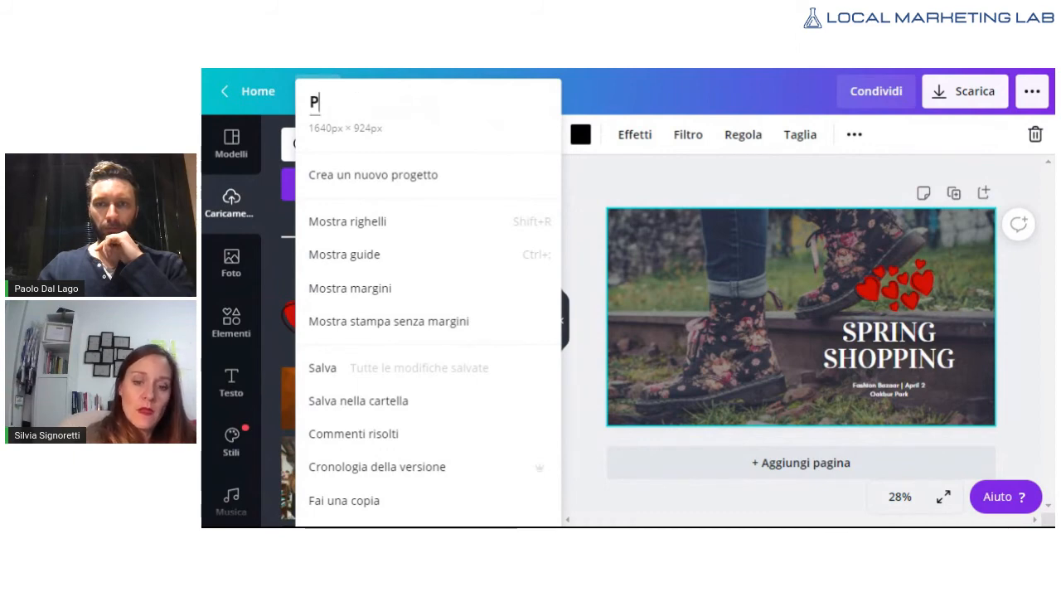
{"action": "type", "text": "Promozione primaver"}
{"action": "key", "text": "BackSpace"}
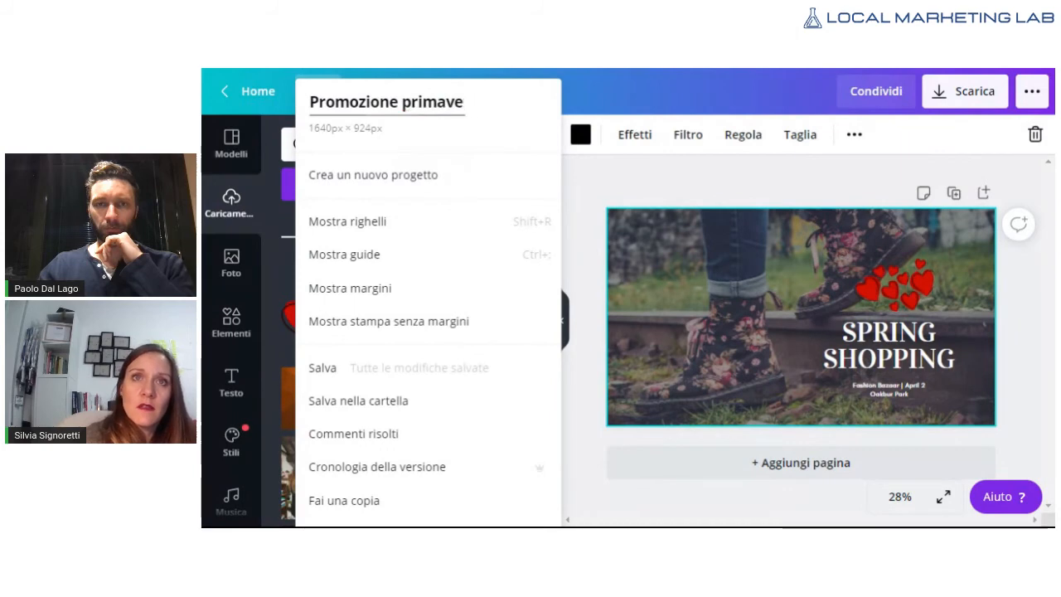
{"action": "type", "text": "ra Fashion Ba"}
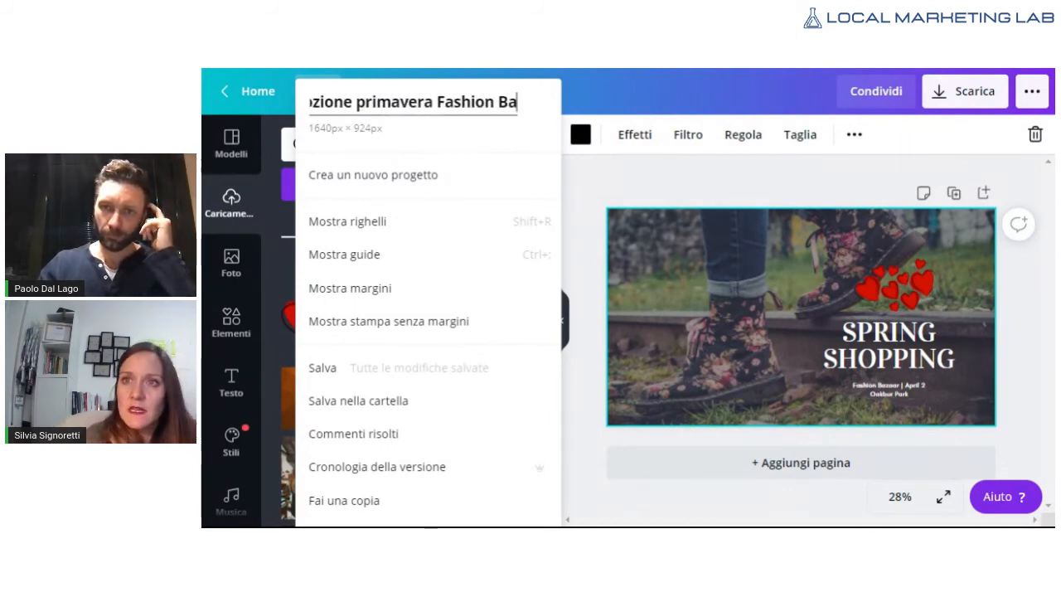
{"action": "type", "text": "zaar"}
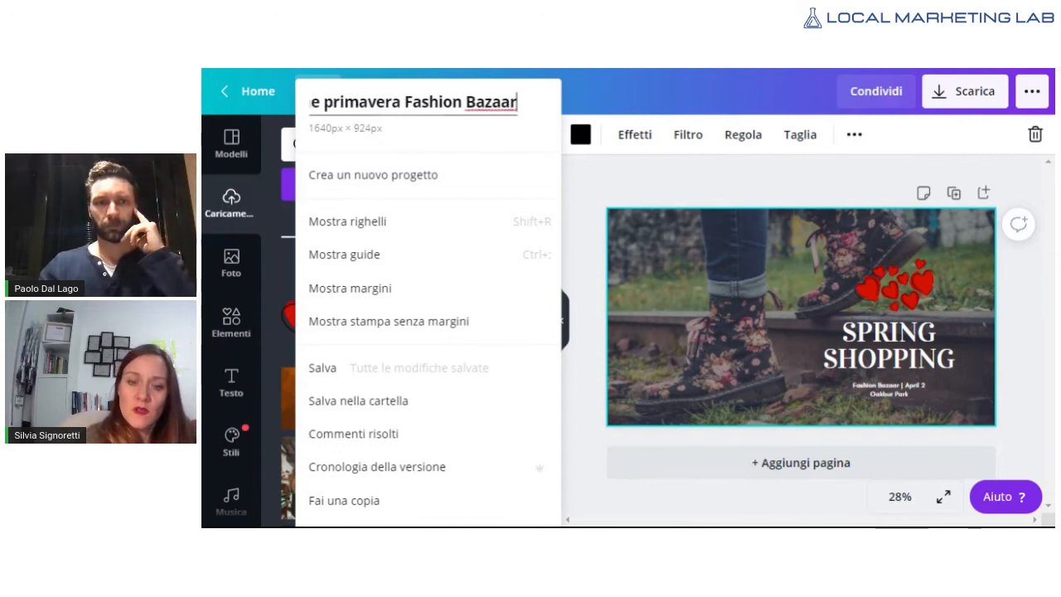
{"action": "type", "text": " Oakb"}
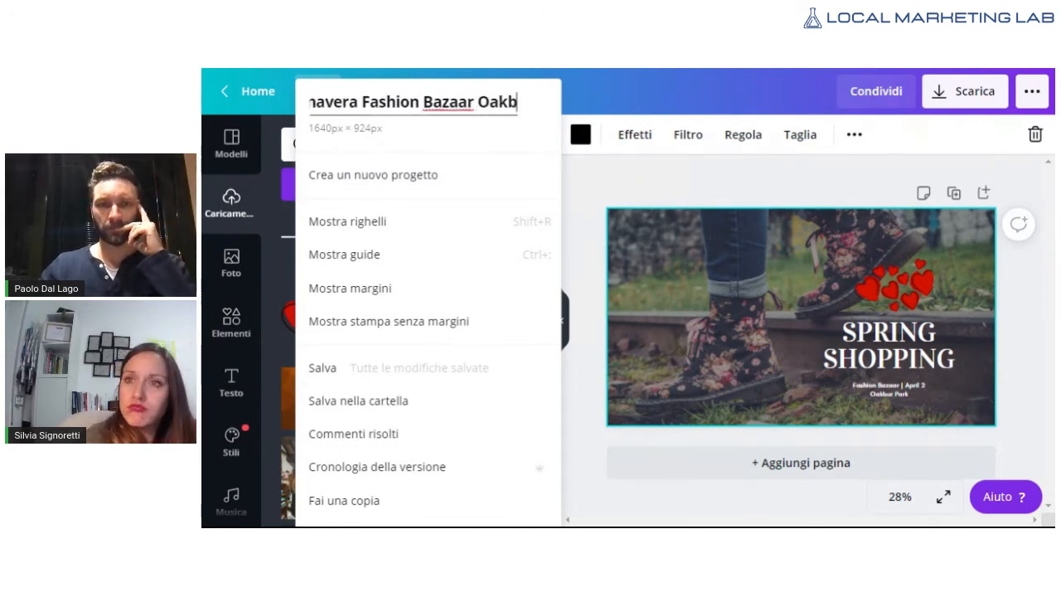
{"action": "type", "text": "ur Park"}
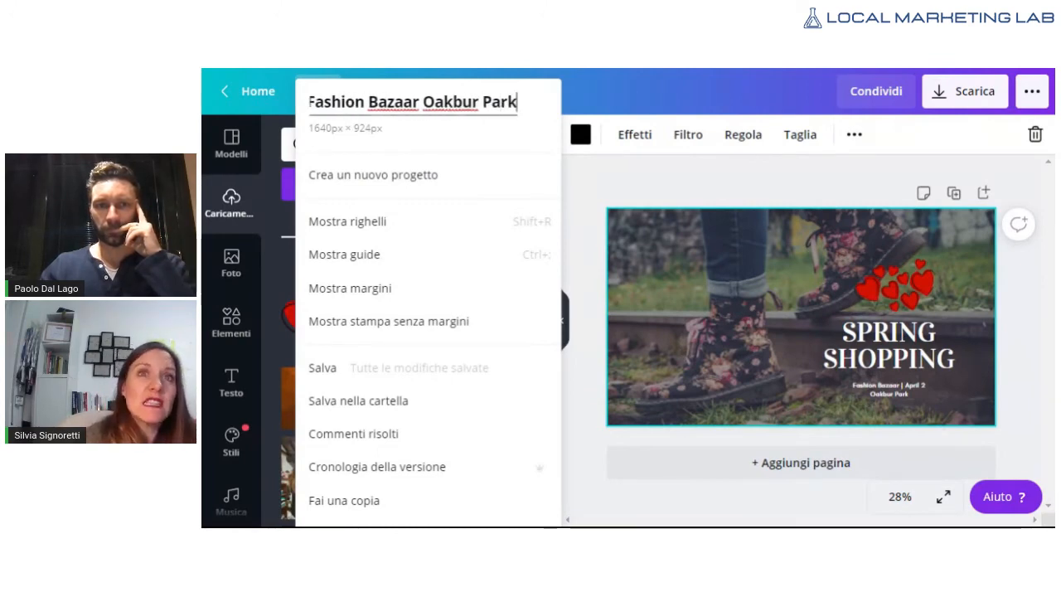
Step: Insert "2021" after the word "primavera" in the design's name and apply the new name
{"action": "key", "text": "Left"}
{"action": "key", "text": "Left"}
{"action": "key", "text": "Left"}
{"action": "key", "text": "Left"}
{"action": "key", "text": "Left"}
{"action": "key", "text": "Left"}
{"action": "key", "text": "Left"}
{"action": "key", "text": "Left"}
{"action": "key", "text": "Left"}
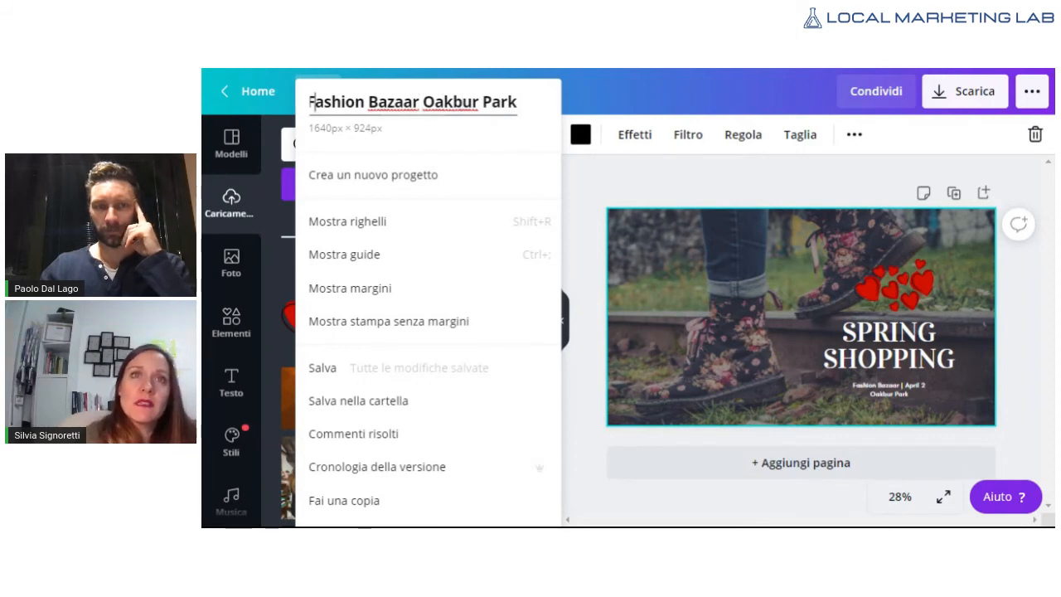
{"action": "type", "text": "Primavera "}
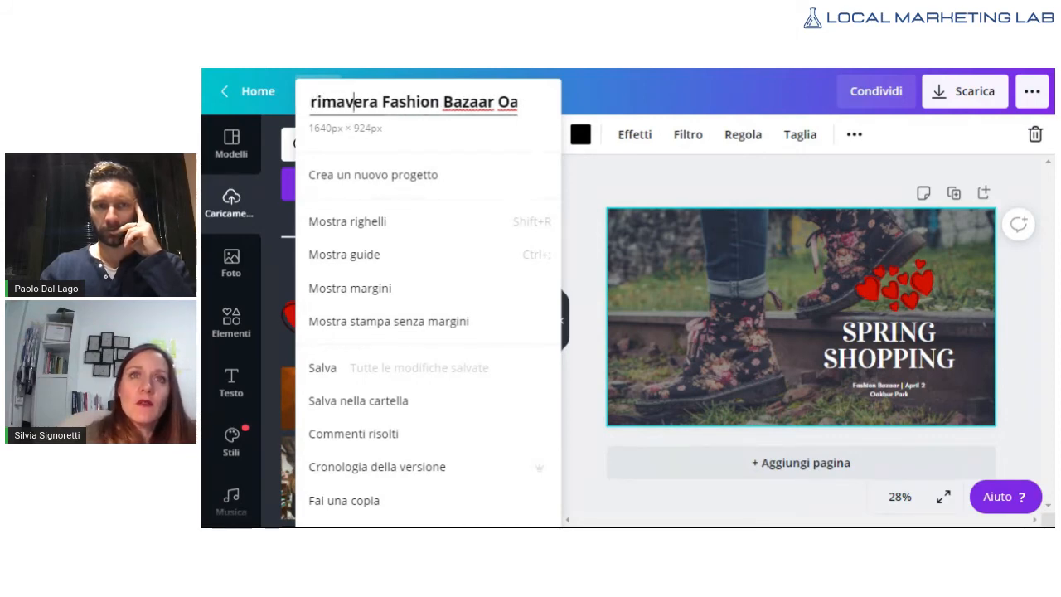
{"action": "type", "text": " 2021"}
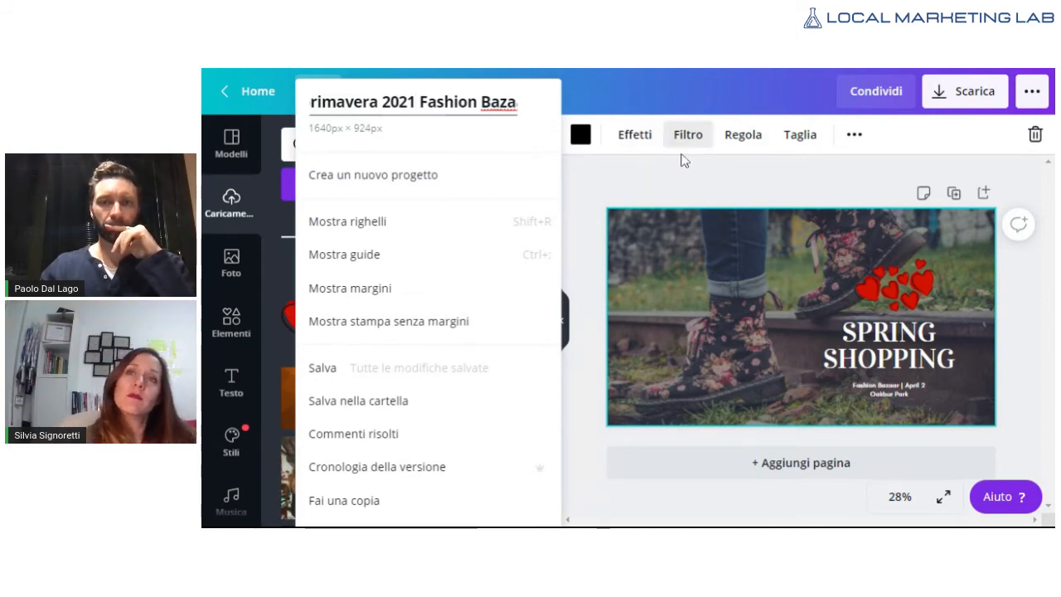
{"action": "left_click", "coordinate": [681, 201]}
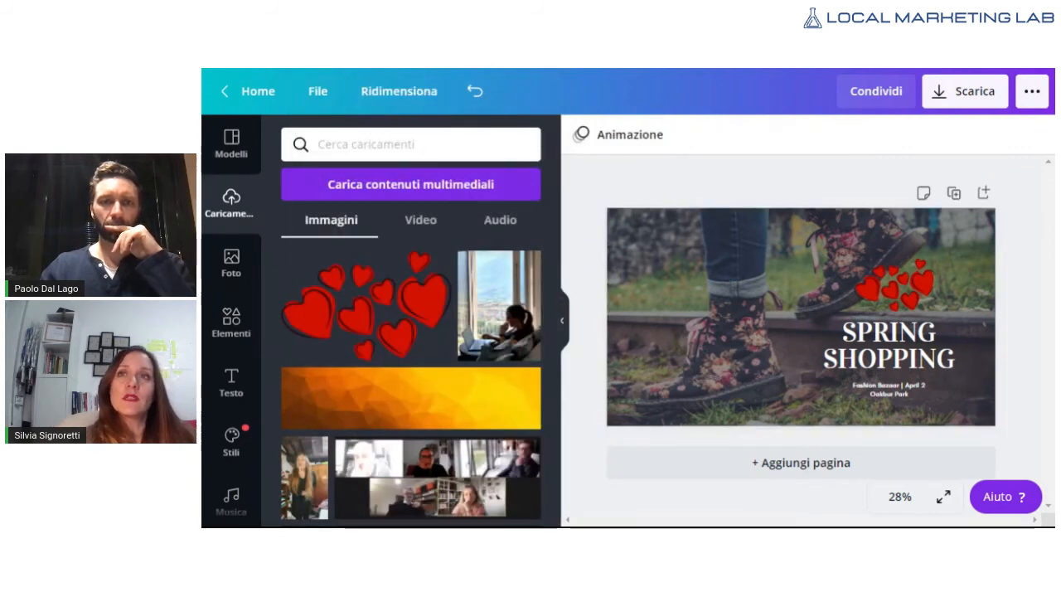
Step: Open the download options for the Spring Shopping cover
{"action": "left_click", "coordinate": [990, 105]}
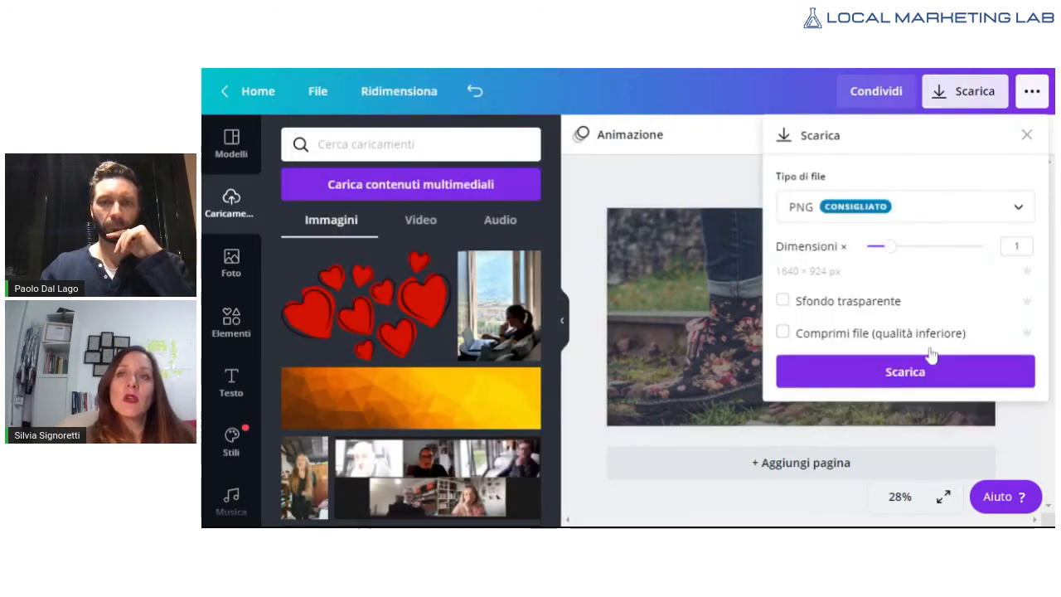